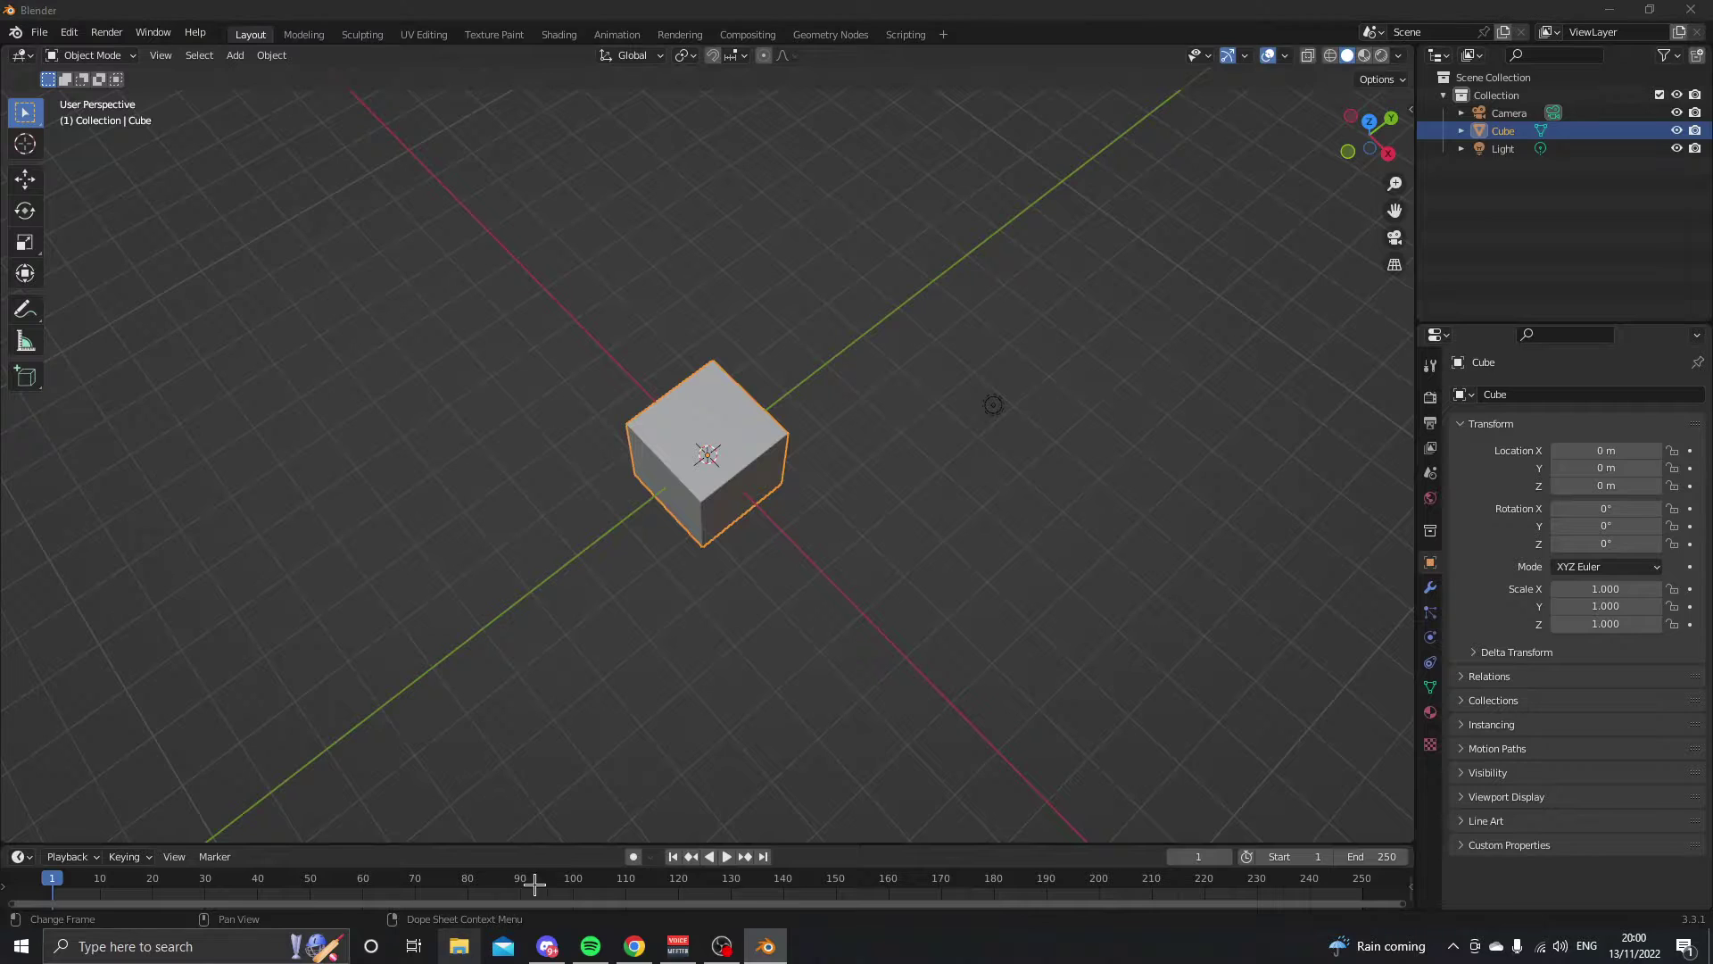
scroll(975, 444, "down", 3)
scroll(975, 444, "up", 3)
scroll(975, 444, "down", 1)
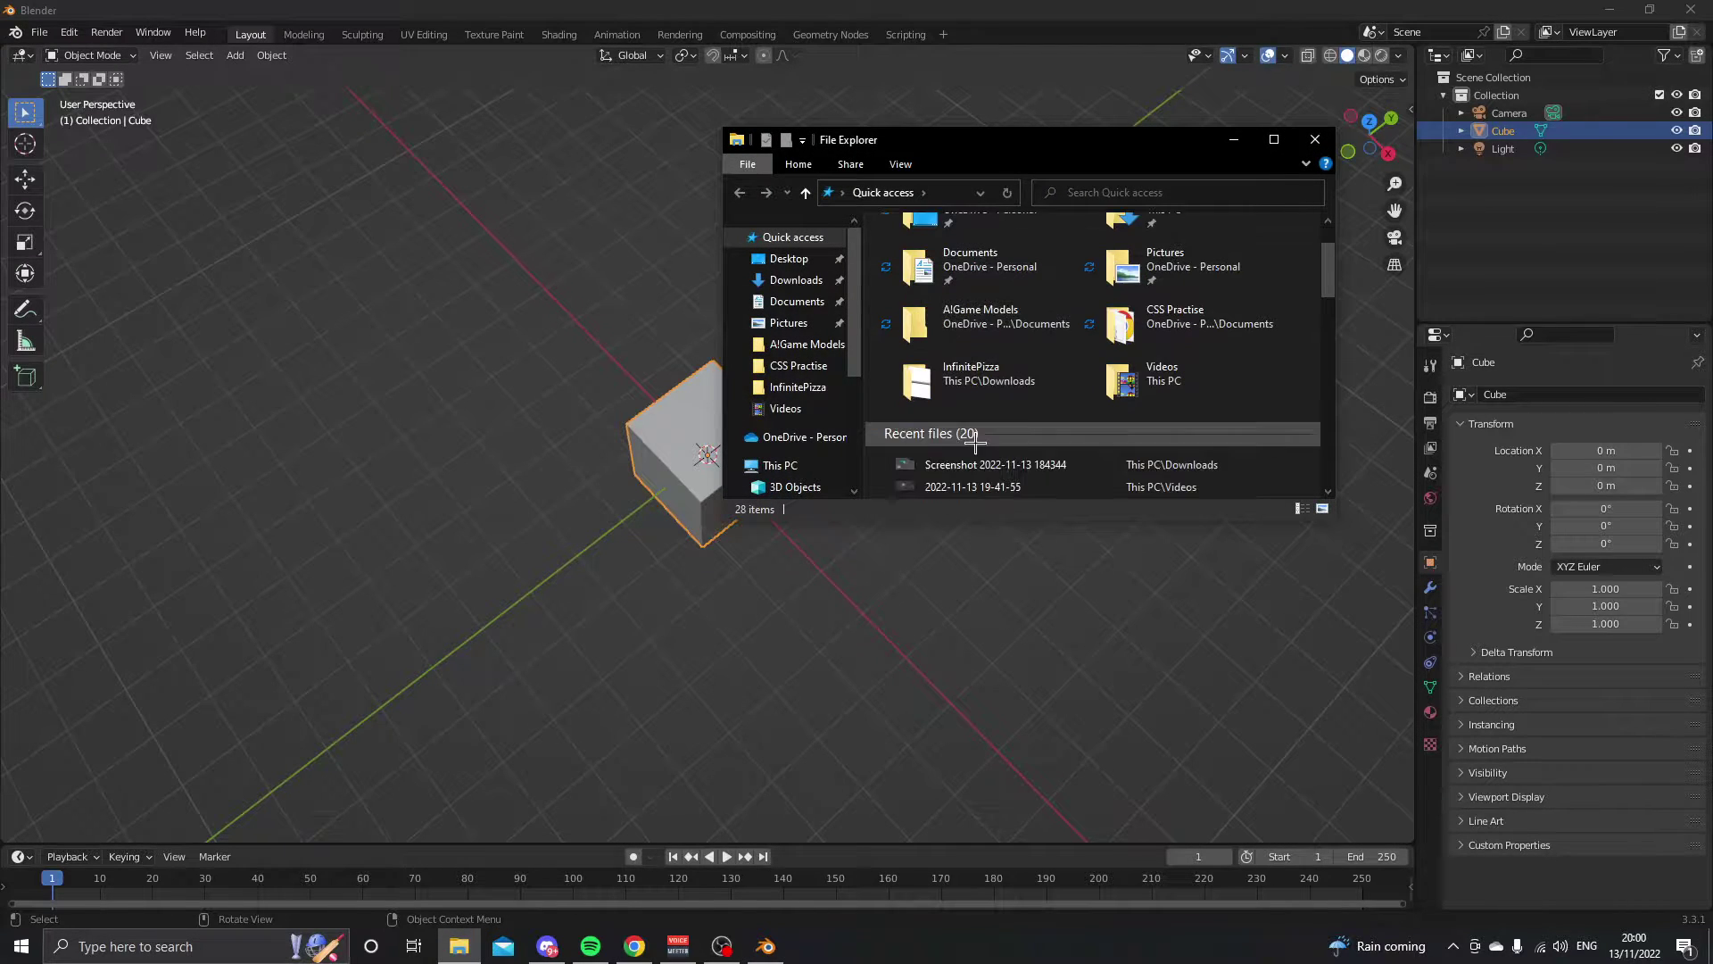
scroll(1017, 462, "down", 2)
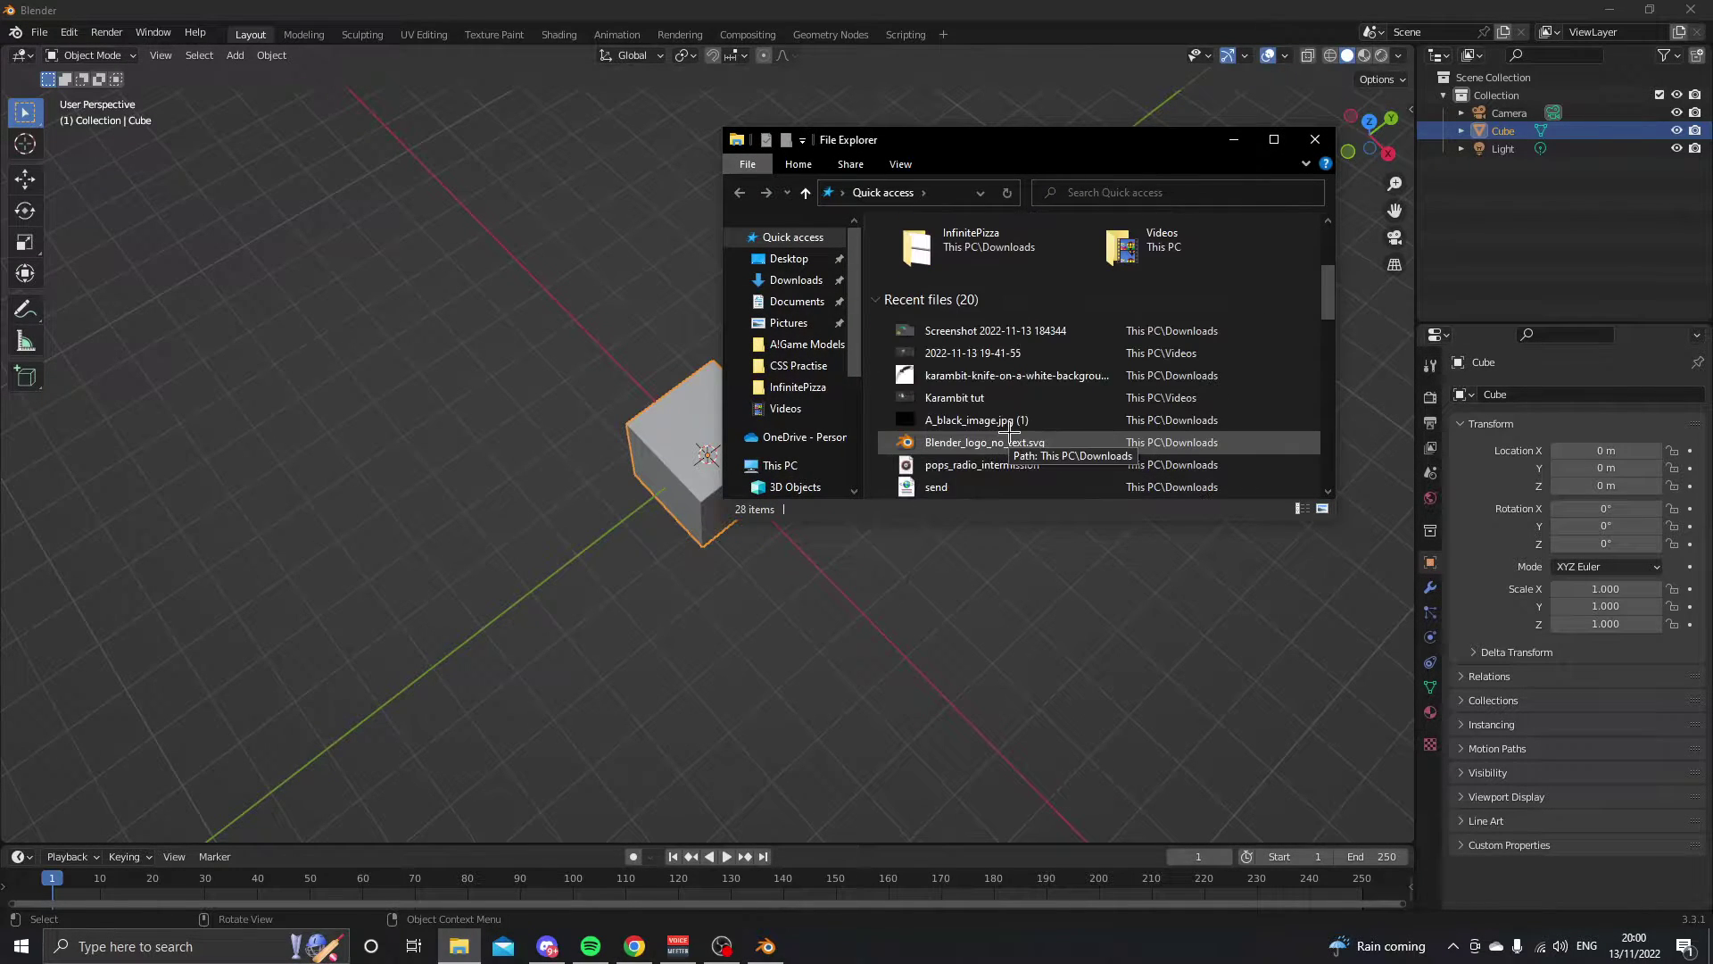
scroll(1007, 424, "down", 1)
left_click(797, 280)
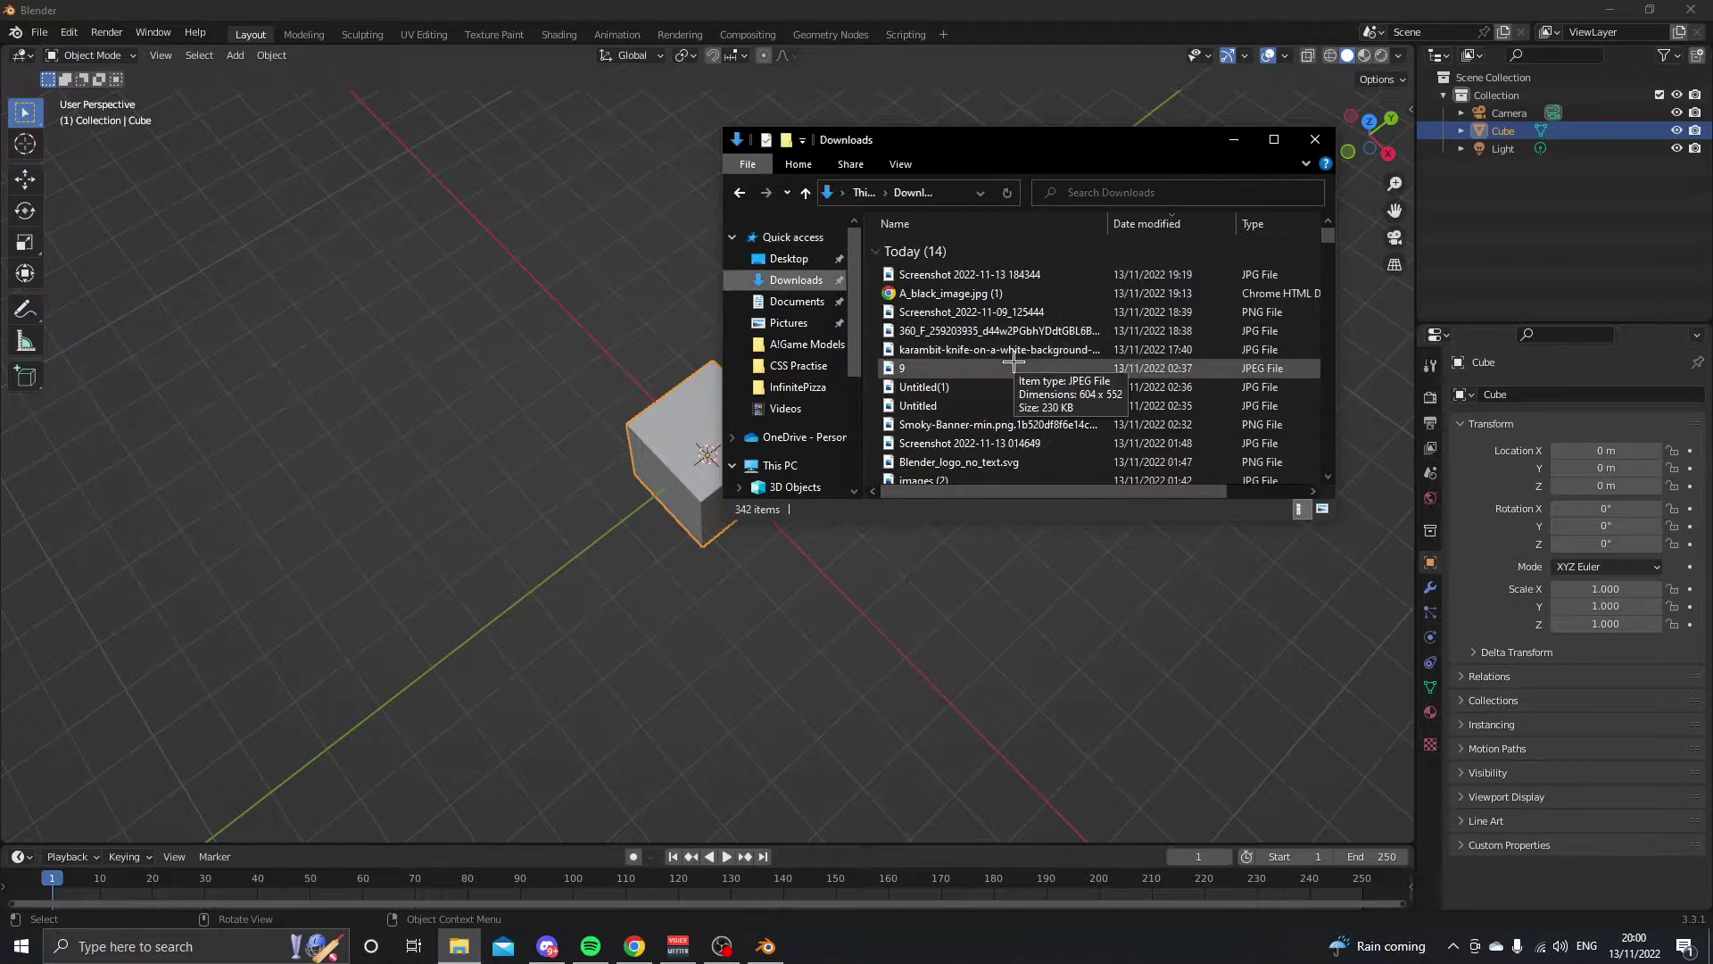
left_click(1310, 140)
- Switch to the top orthographic view and delete the default cube
middle_click_drag(972, 398, 738, 534)
key("KP_7")
middle_click_drag(914, 518, 732, 488, "shift")
right_click(494, 430)
left_click(494, 754)
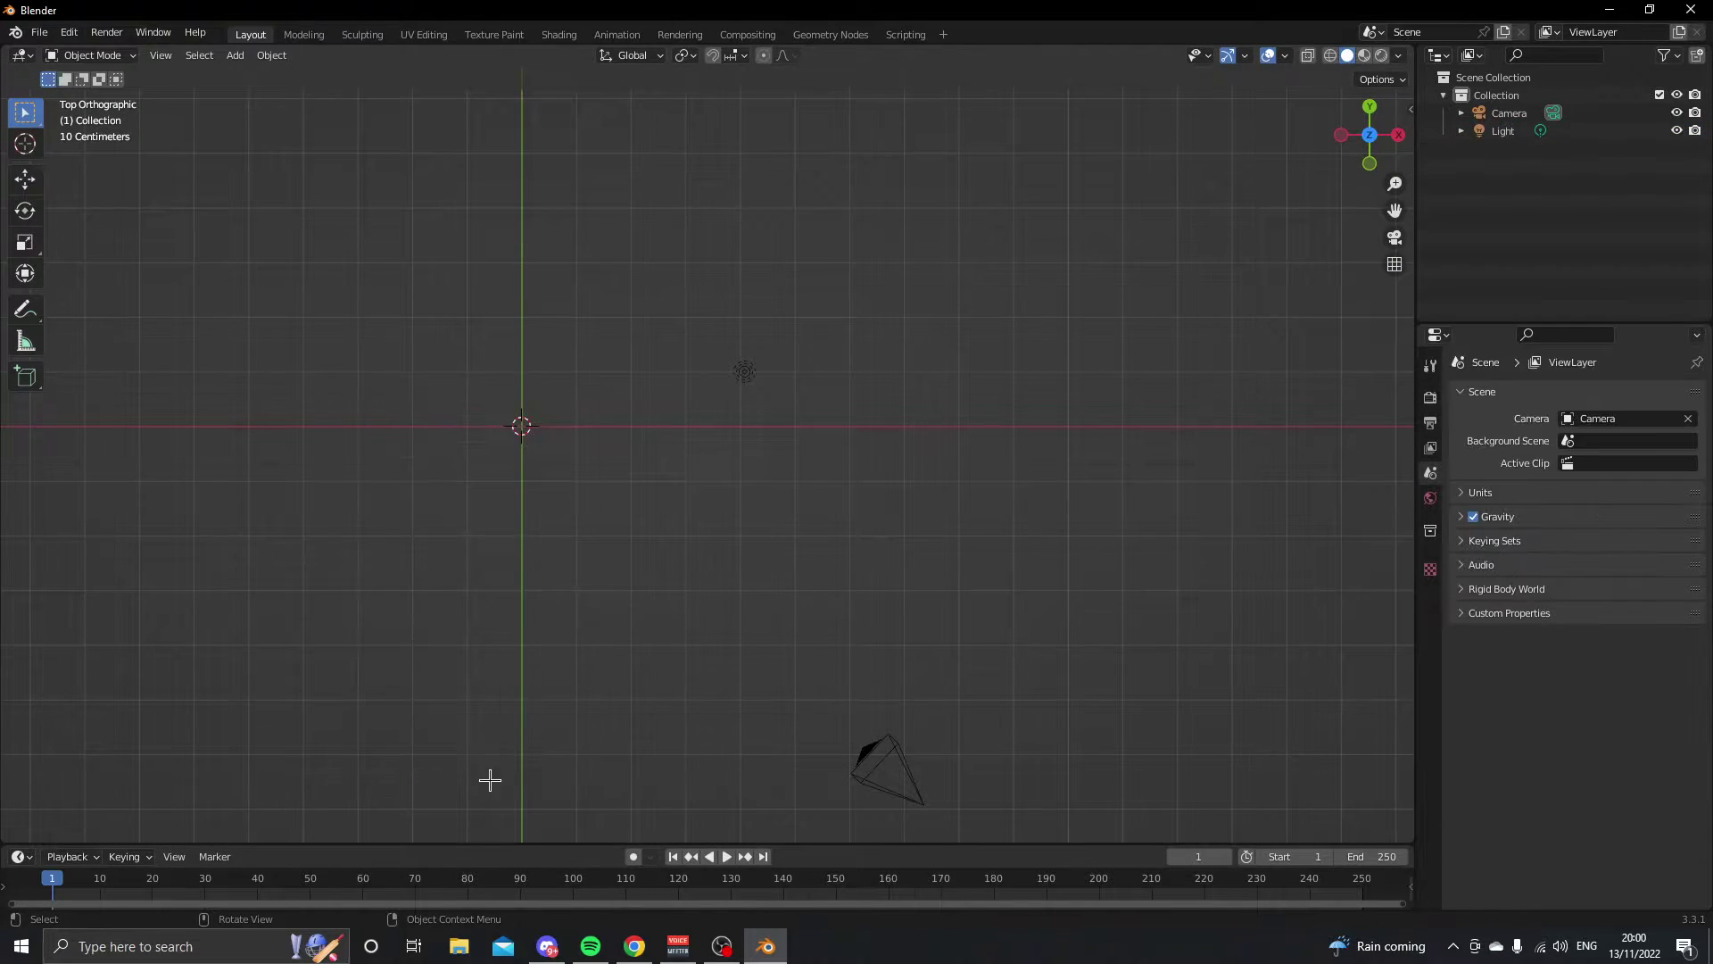
- Bring the karambit knife picture from the recent files into the scene as a reference image
left_click(459, 945)
scroll(1161, 453, "down", 3)
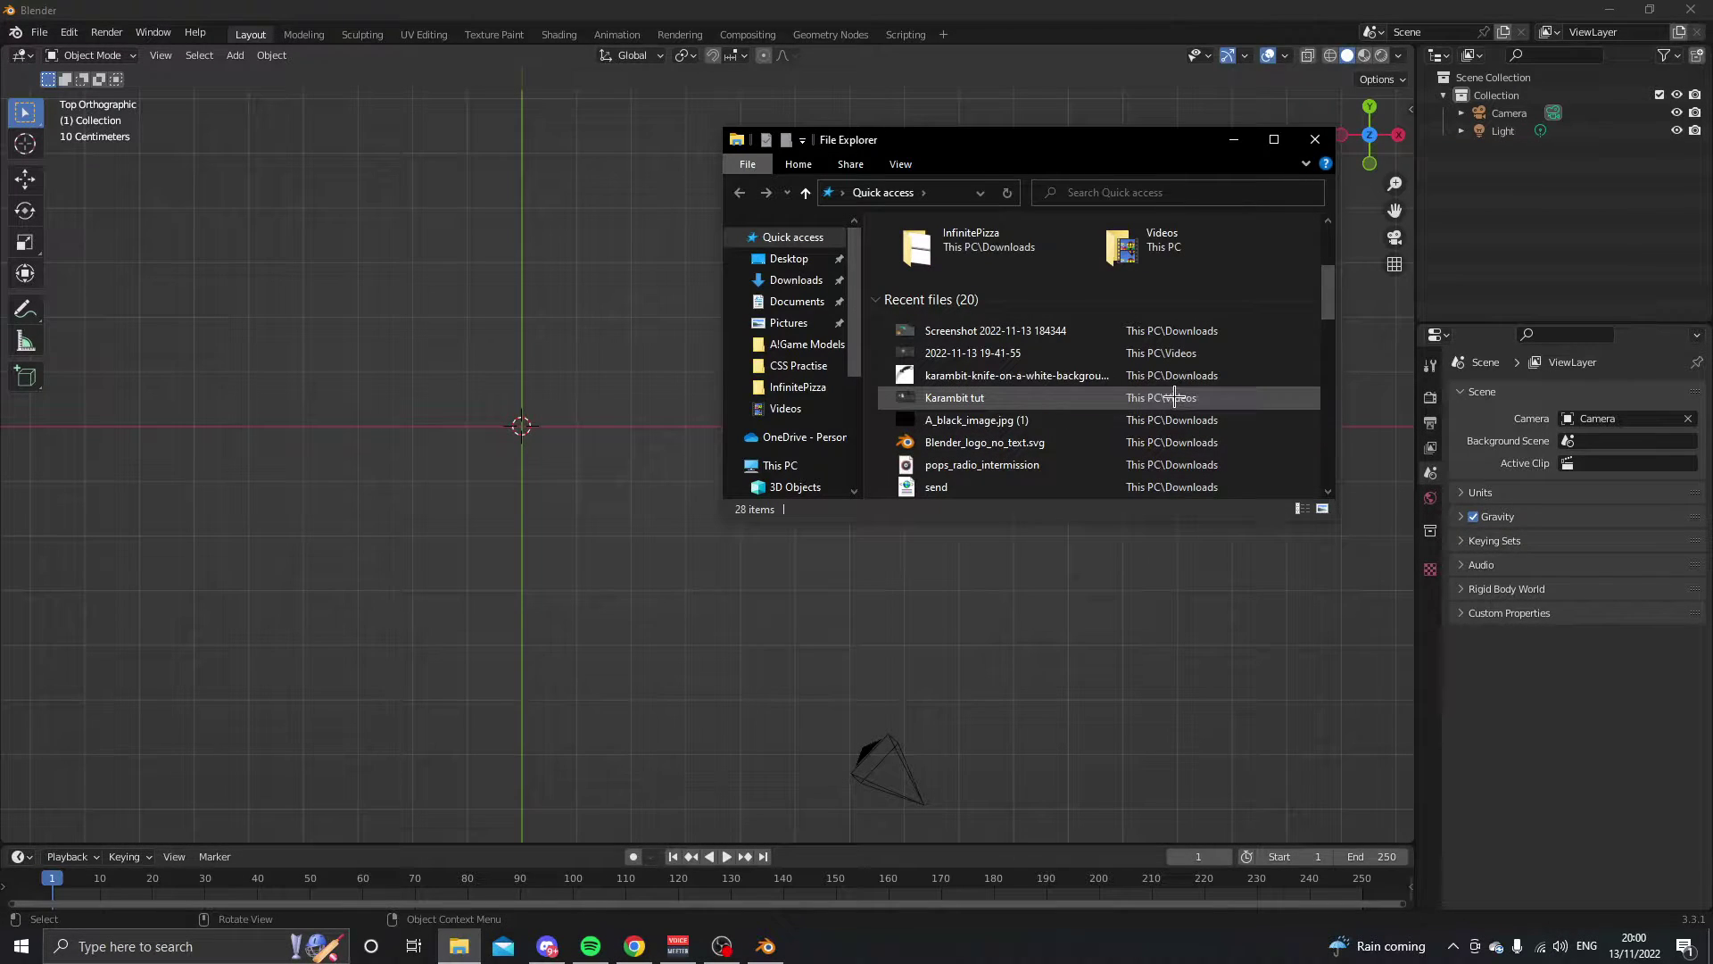
left_click_drag(1098, 376, 702, 458)
left_click(1315, 139)
scroll(848, 509, "up", 3)
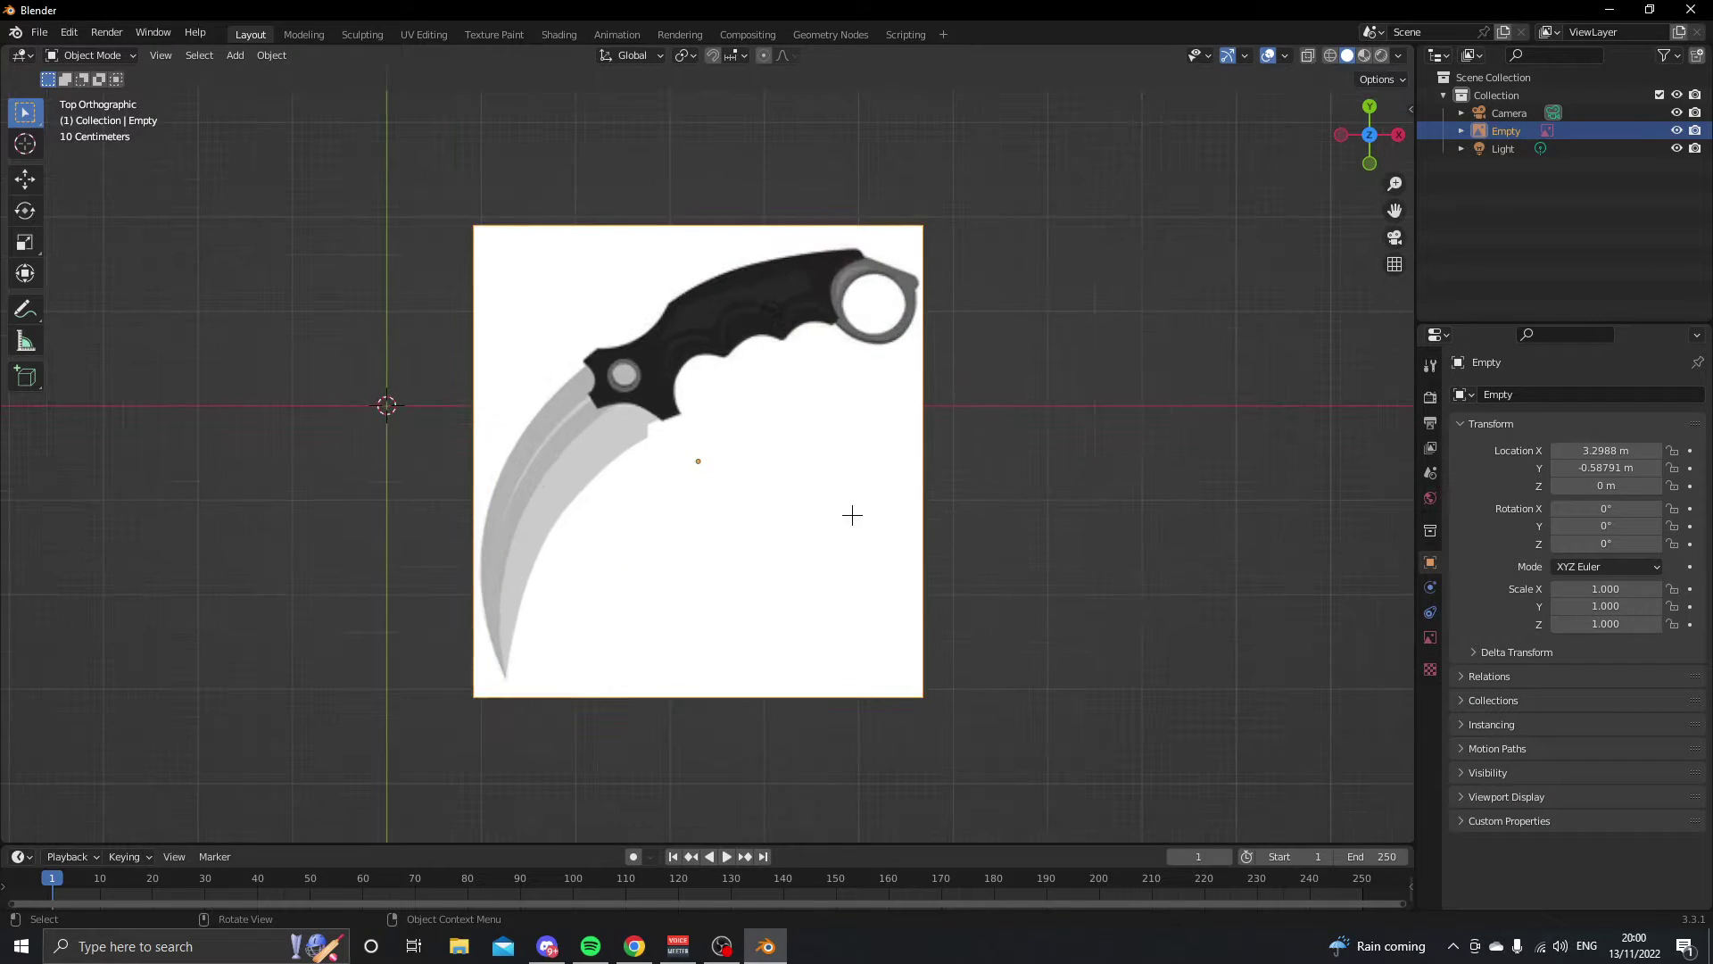
middle_click_drag(848, 509, 959, 489, "shift")
scroll(839, 466, "up", 3)
scroll(839, 466, "down", 2)
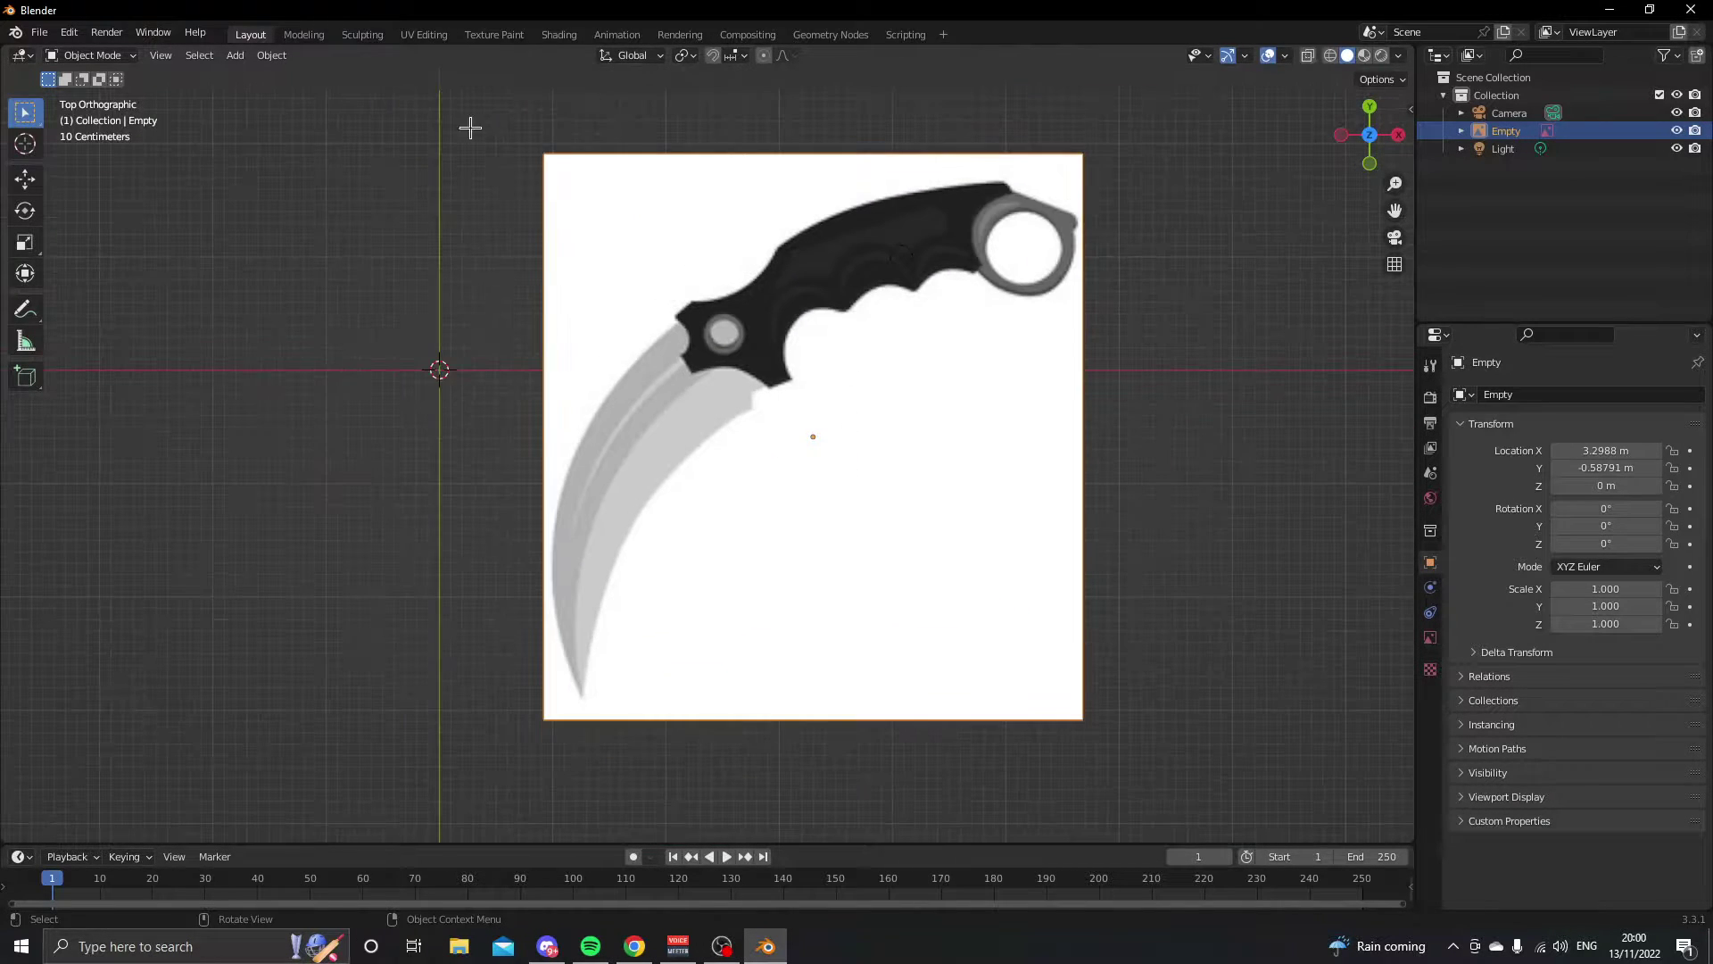
- Add a mesh plane, scale it to about 2.626 and move it over the blade in the reference image
left_click(236, 55)
mouse_move(237, 76)
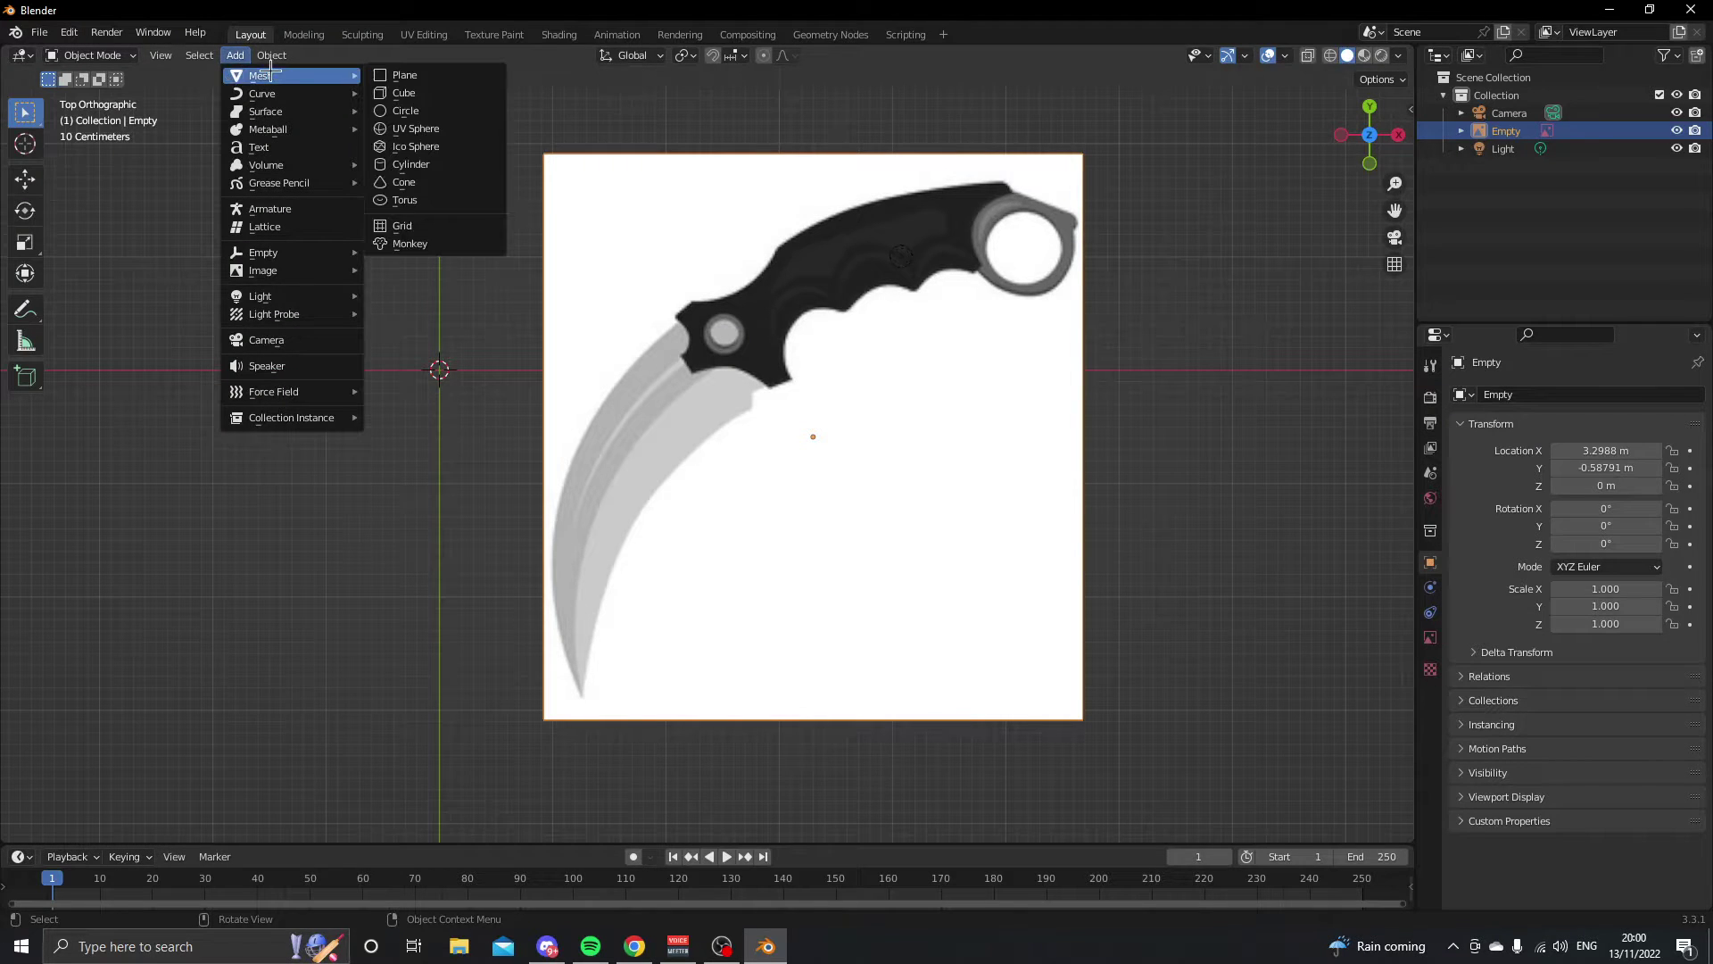
left_click(390, 72)
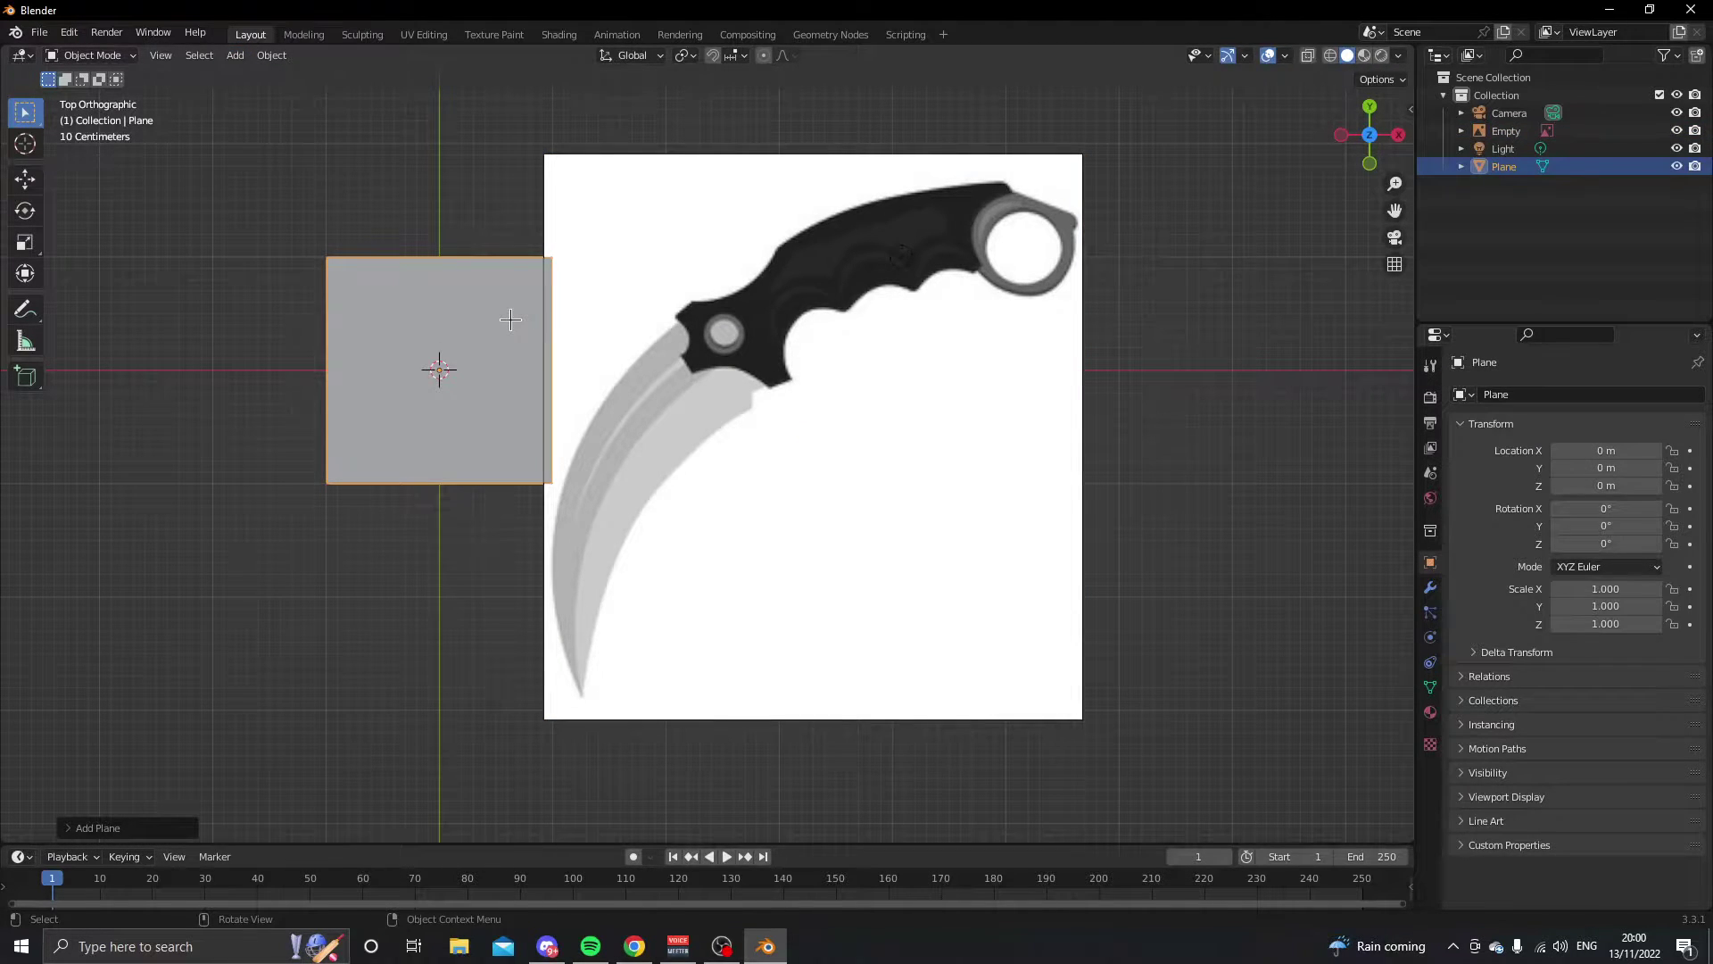
key("g")
left_click(730, 360)
key("s")
left_click(886, 377)
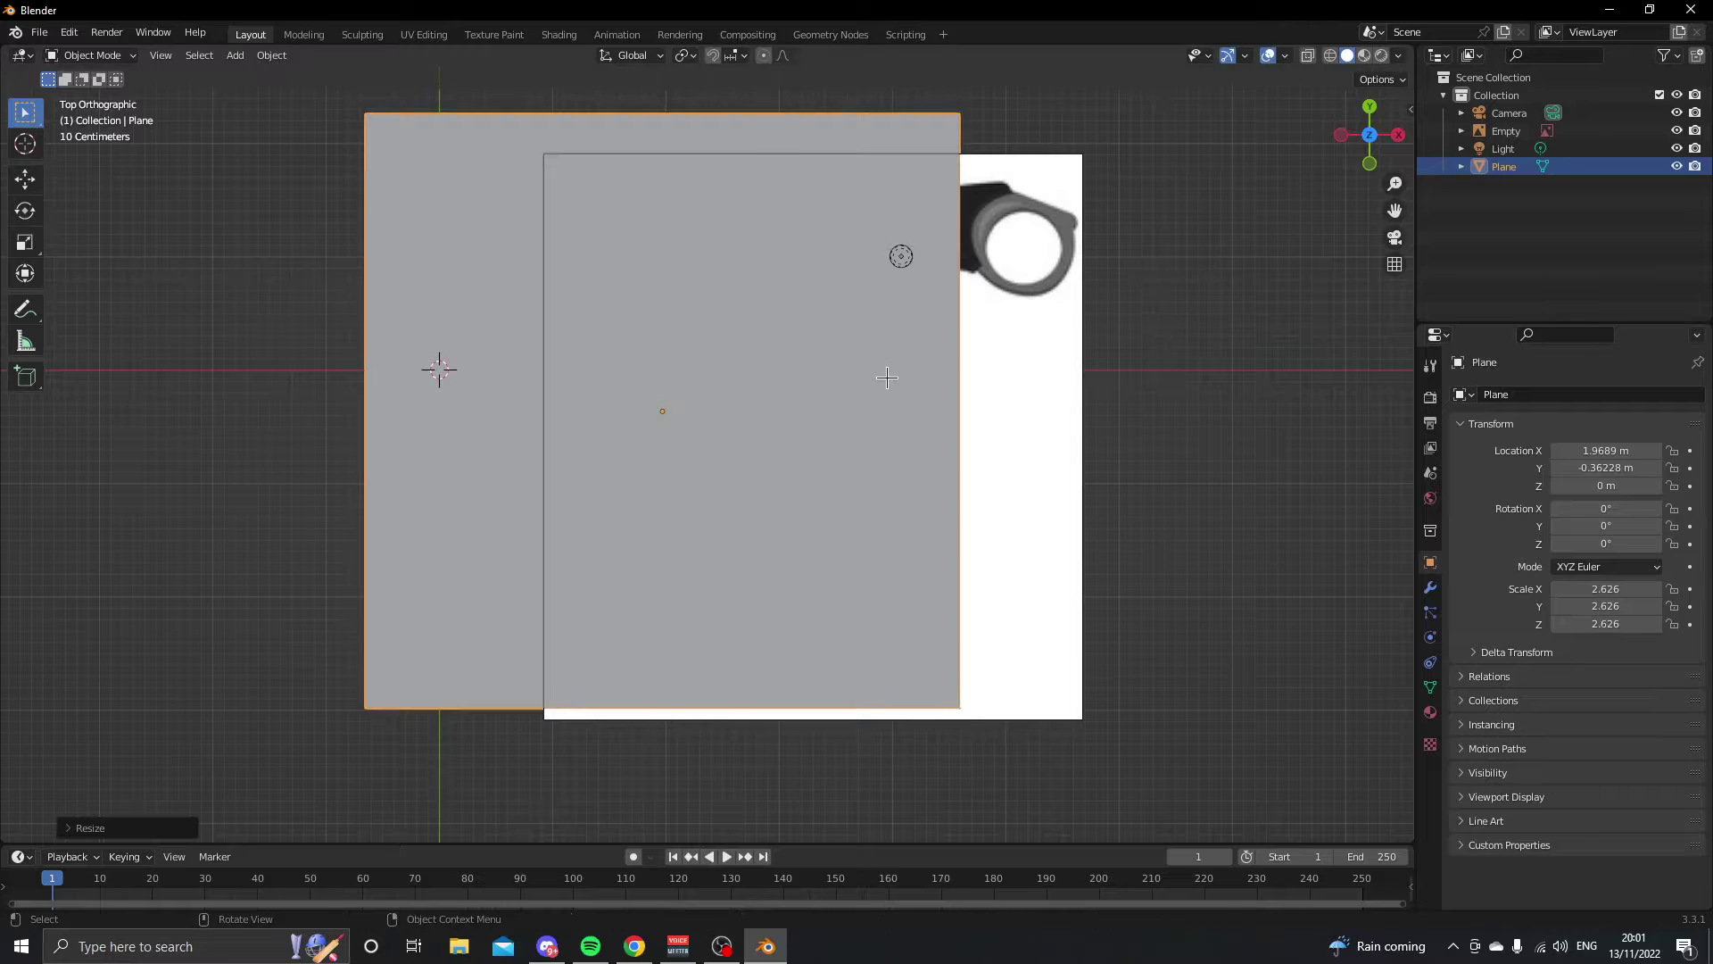
key("g")
left_click(903, 395)
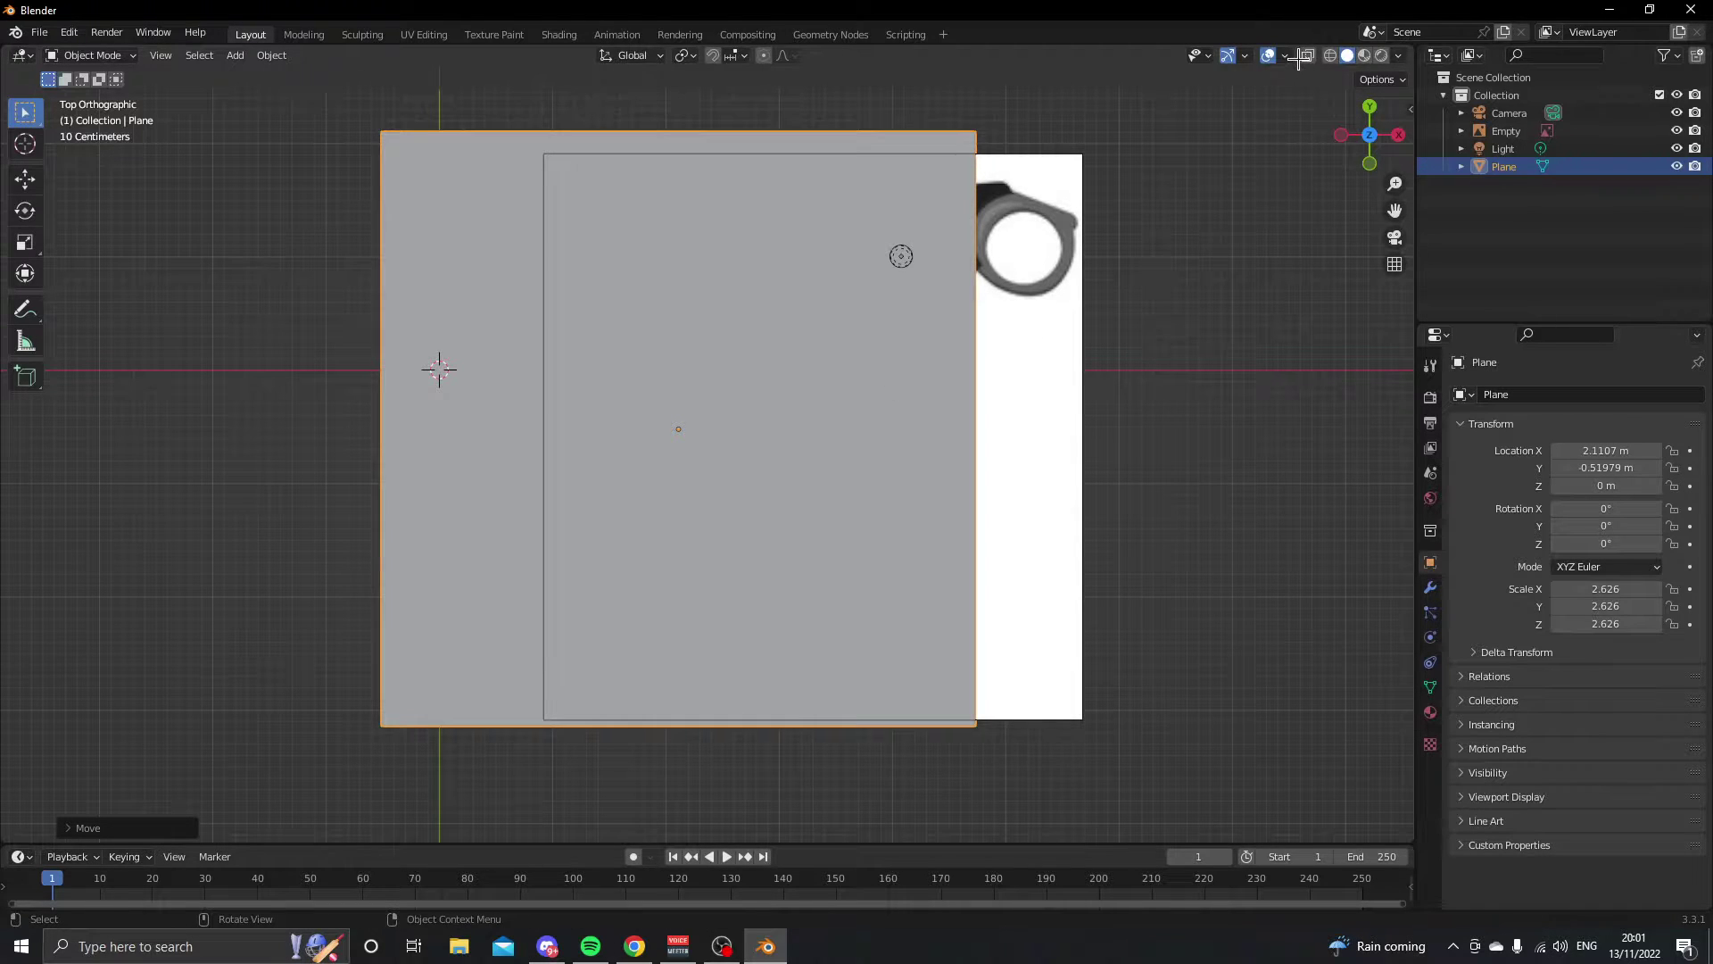
- Display the plane as a see-through wireframe and enter Edit Mode on it with nothing selected
left_click(1308, 56)
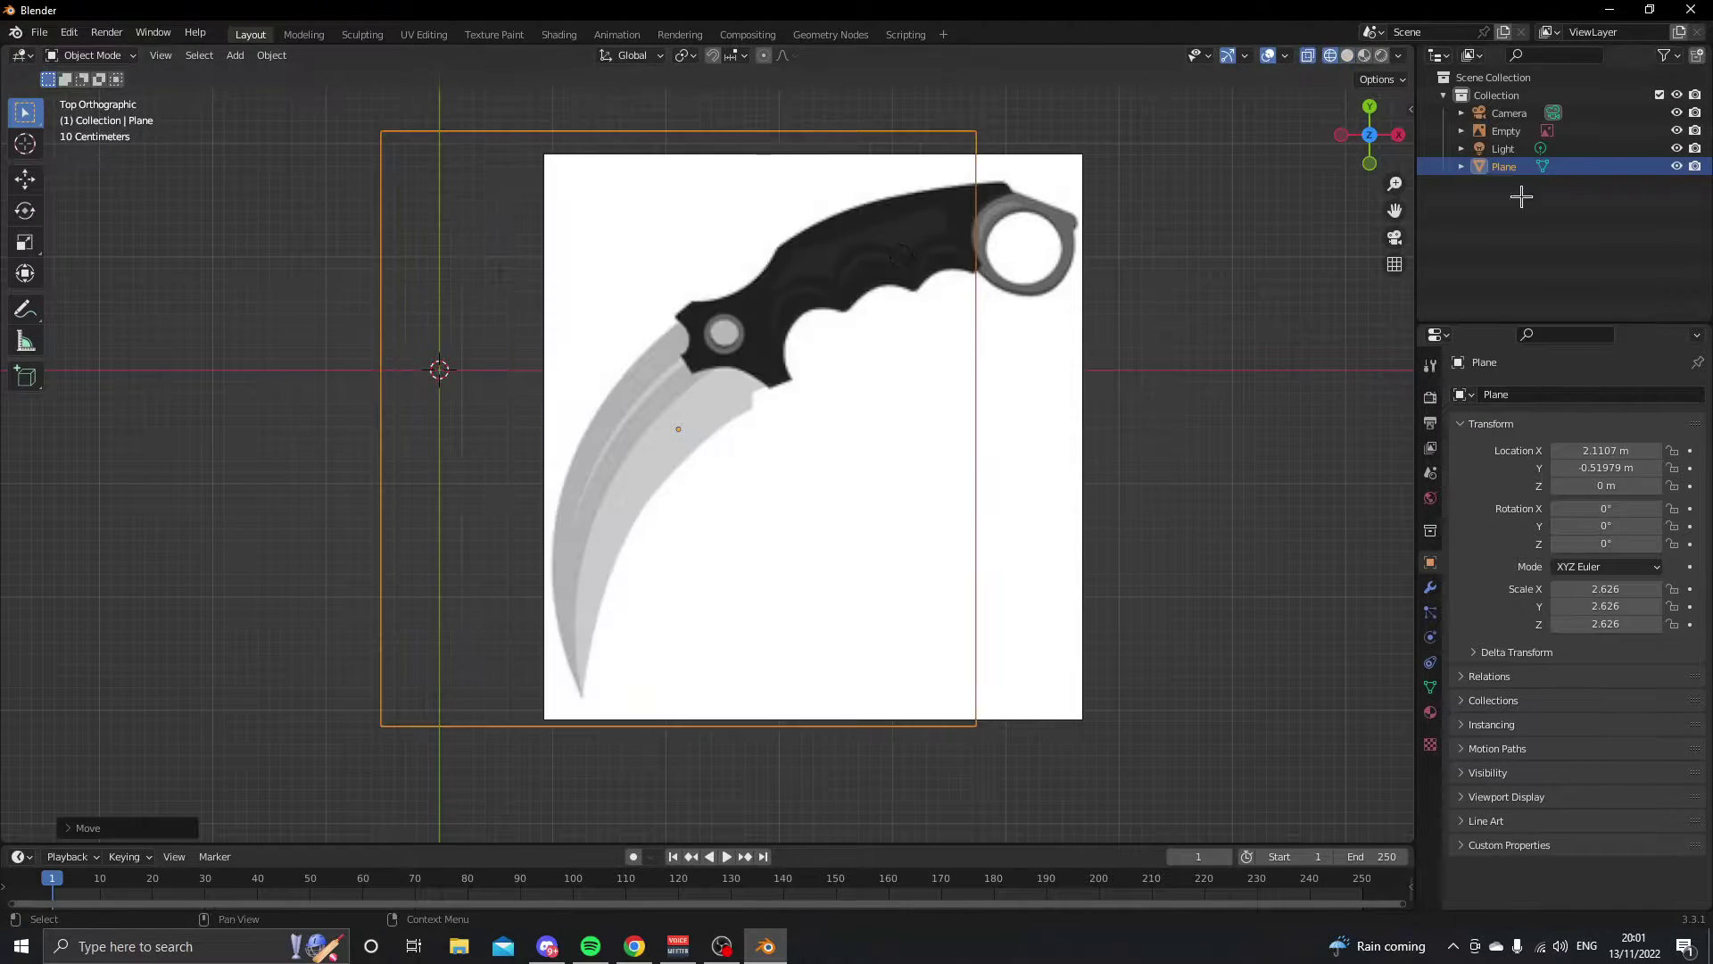
left_click(1178, 264)
left_click(384, 413)
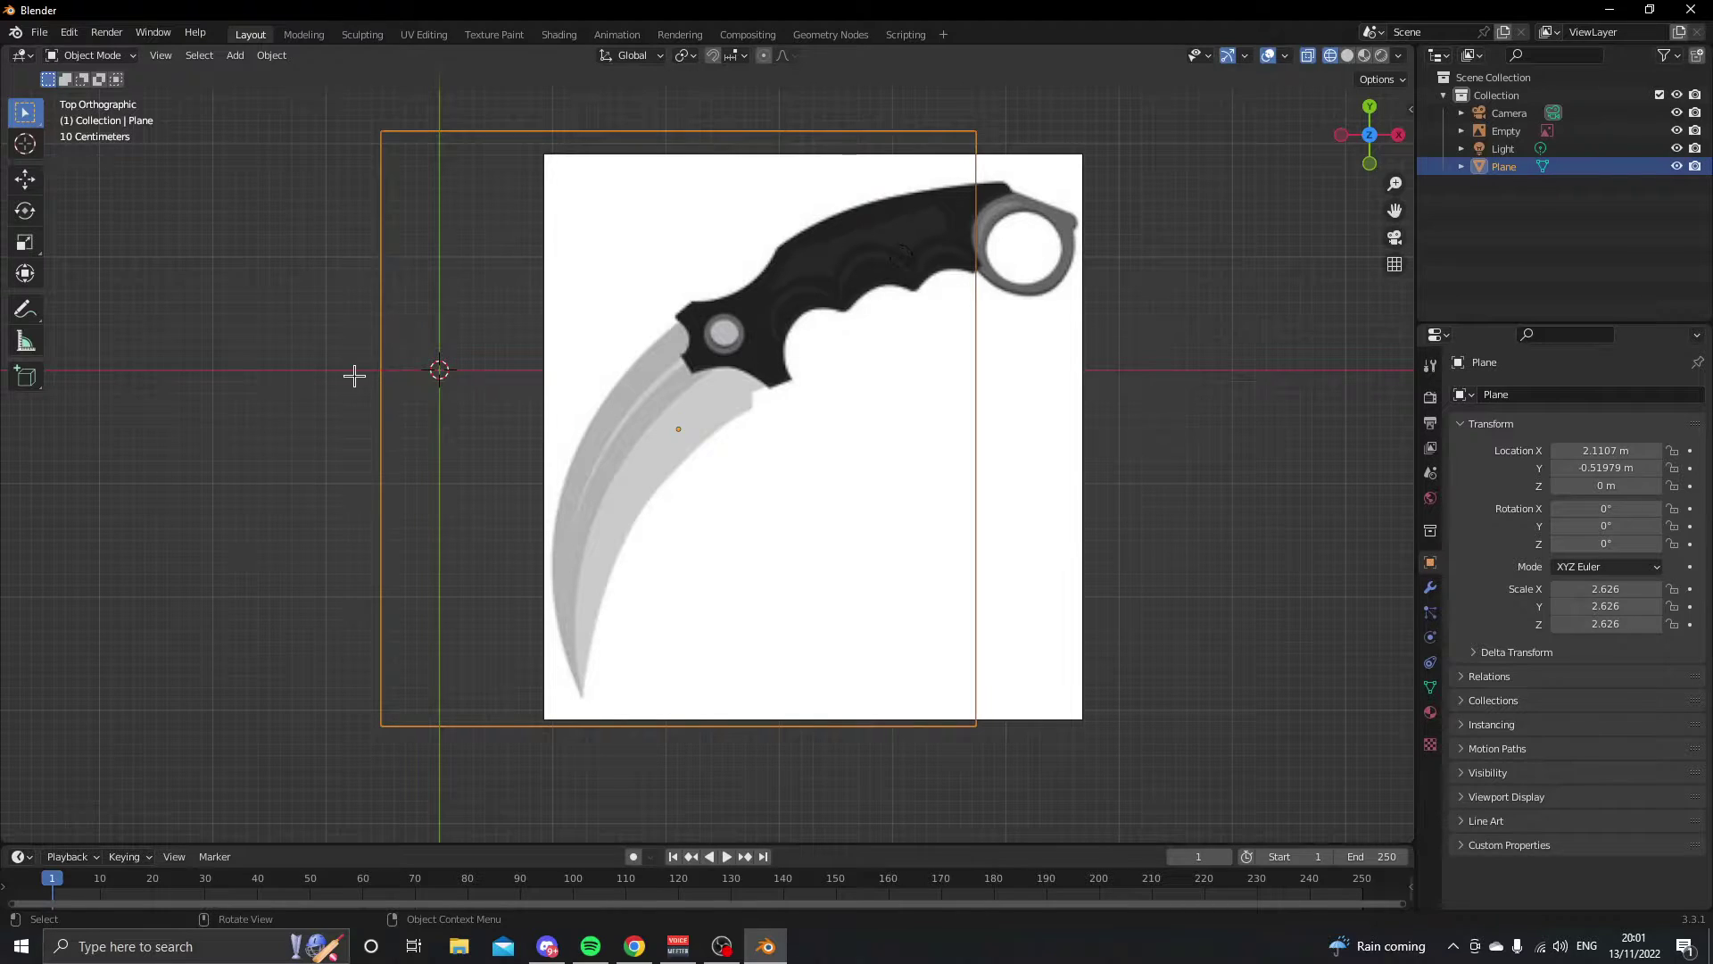
scroll(303, 389, "down", 2)
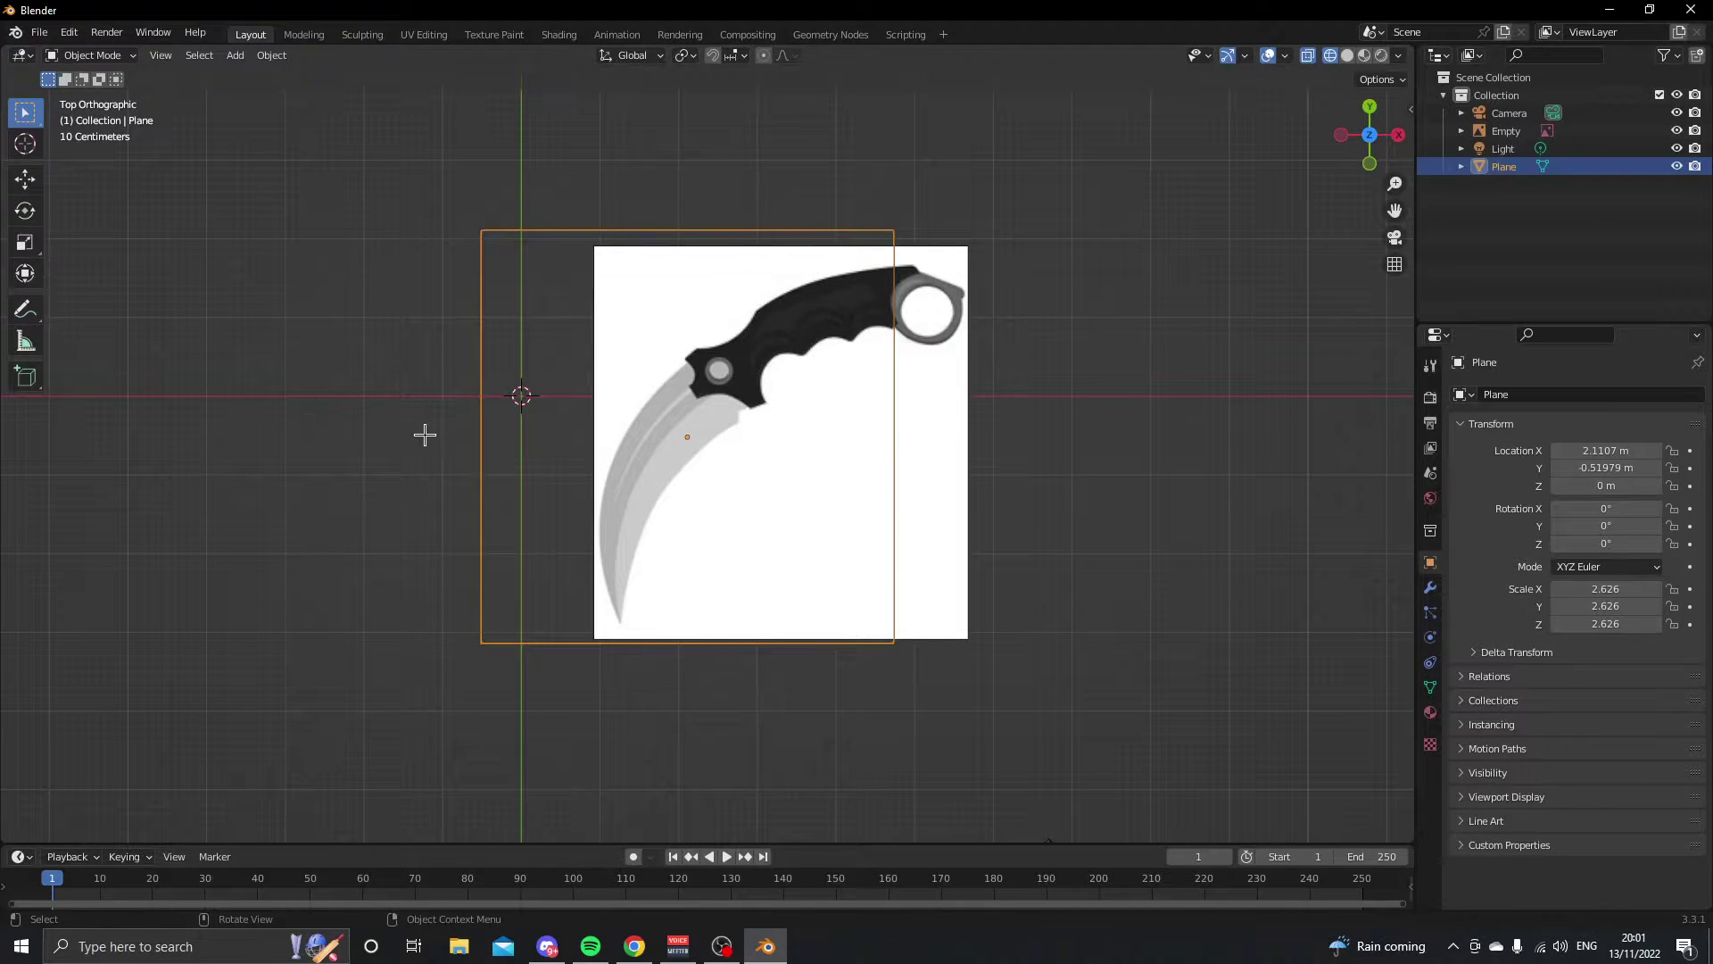
key("Tab")
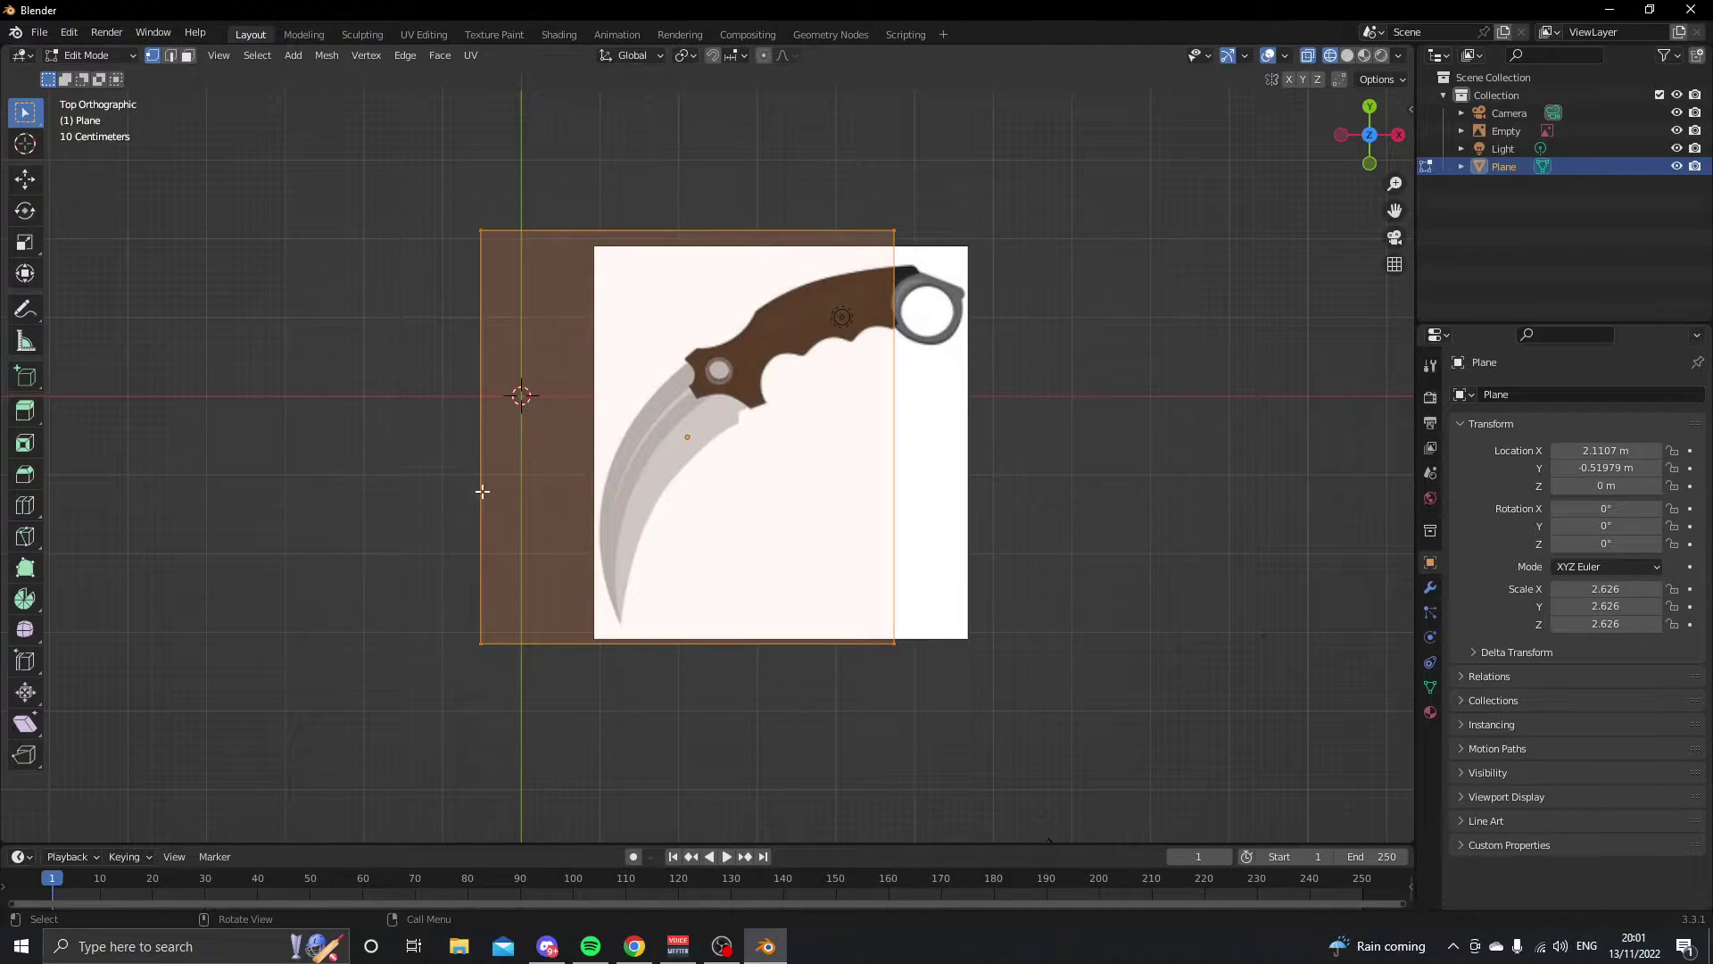
left_click(432, 475)
scroll(704, 597, "up", 5)
scroll(708, 585, "down", 3)
- Start a Knife cut at the blade's tip and place the first points up its inner edge
key("k")
scroll(643, 696, "up", 5)
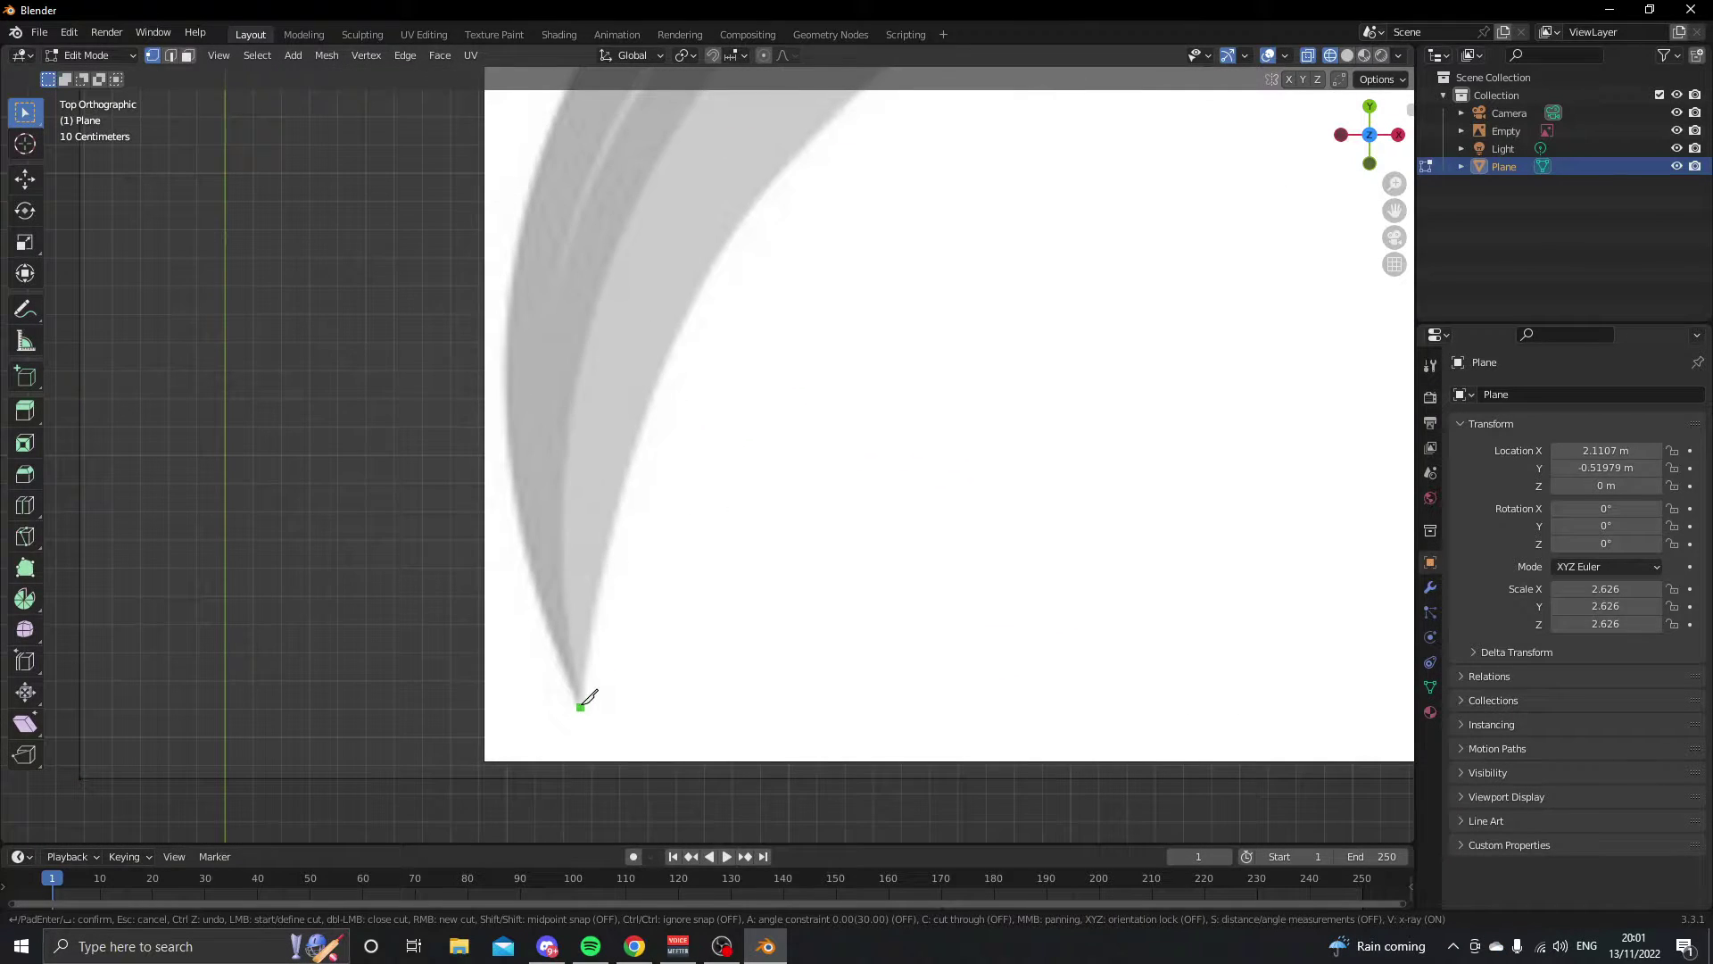
left_click(581, 703)
left_click(586, 652)
left_click(598, 597)
middle_click_drag(607, 550, 642, 662)
key("ctrl+z")
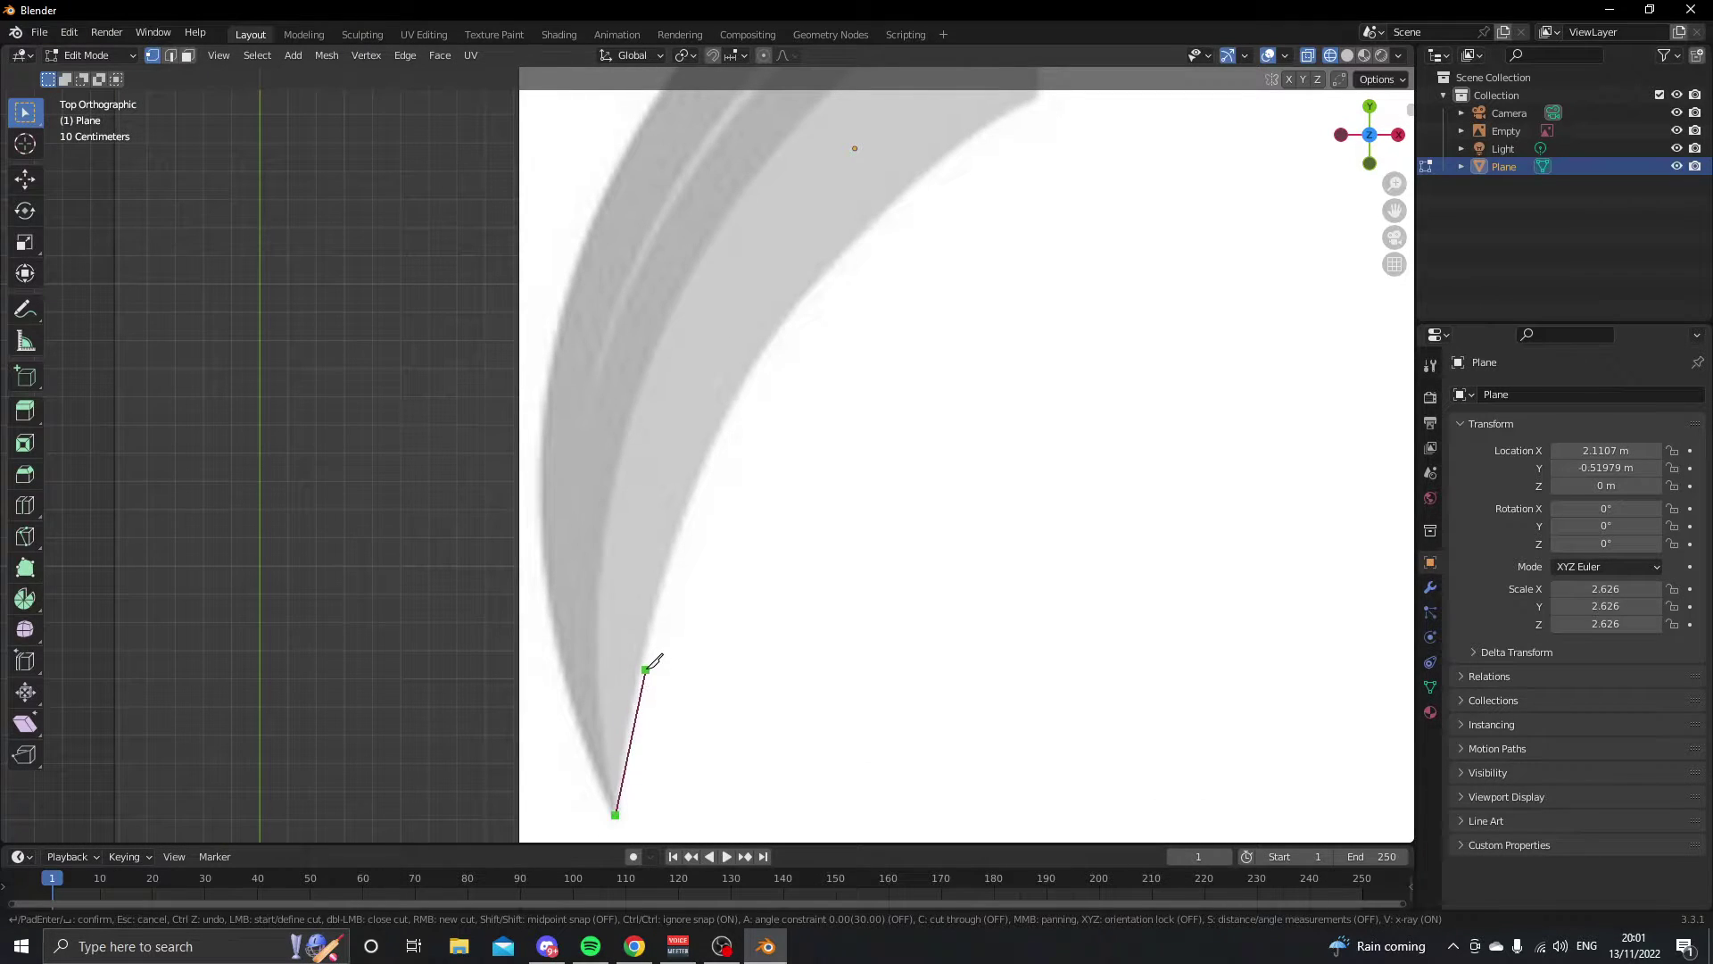
left_click(623, 765)
key("ctrl+z")
left_click(628, 748)
left_click(638, 672)
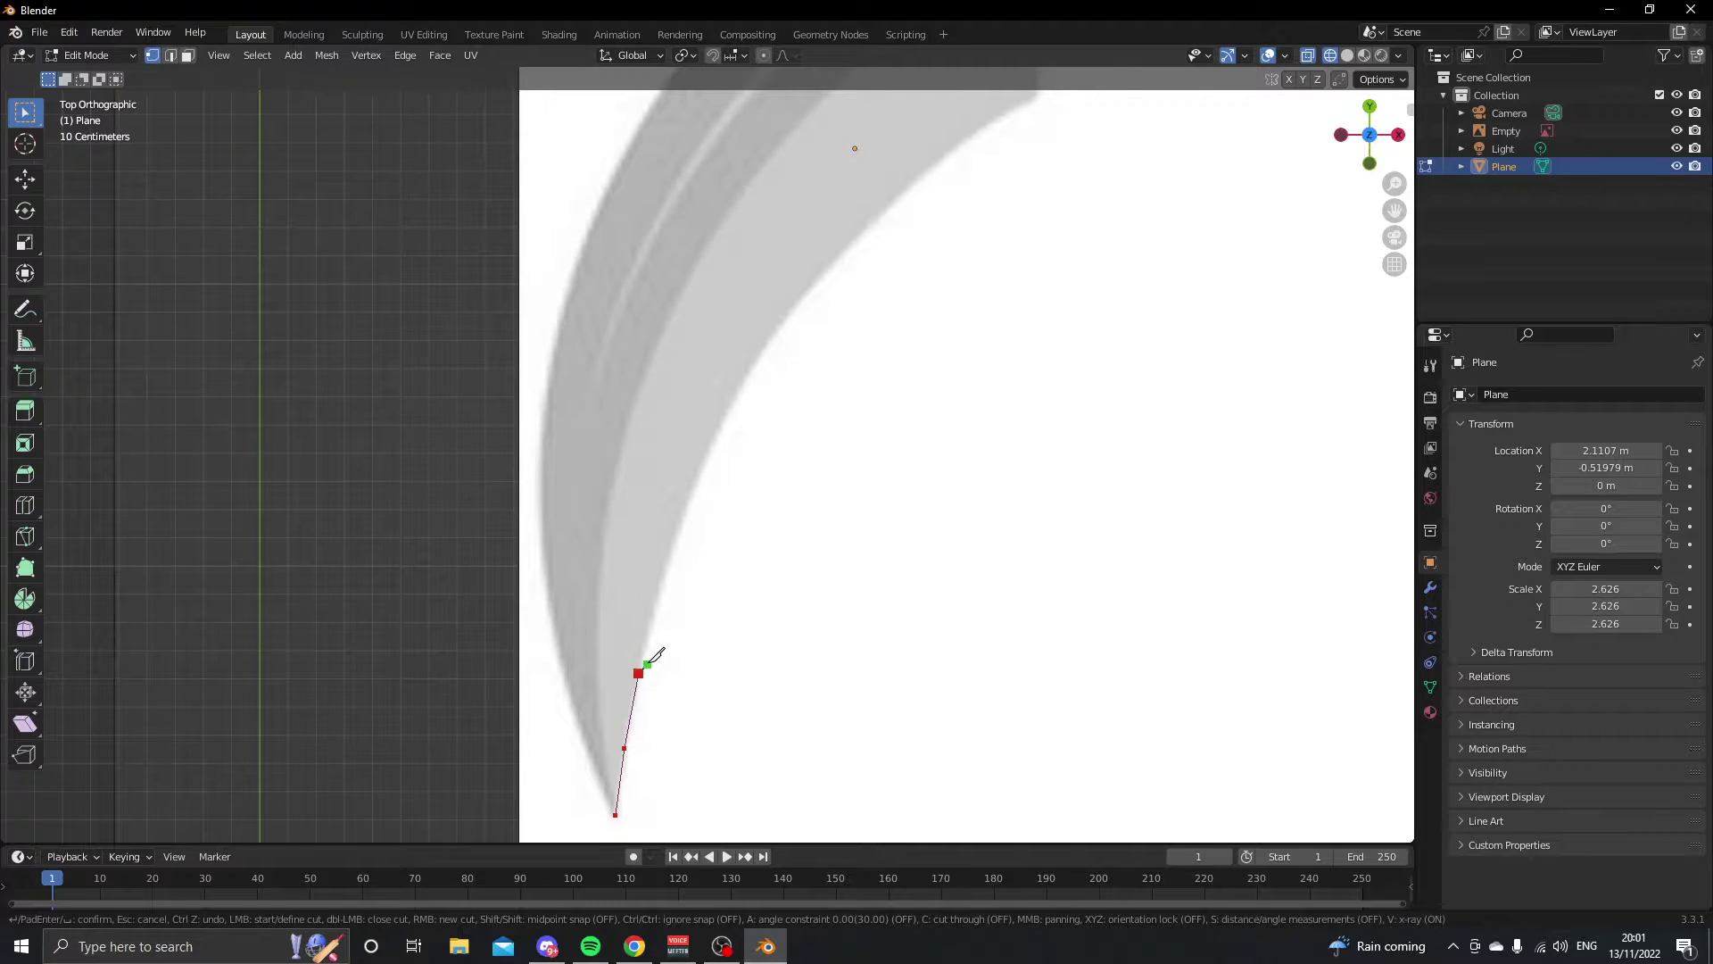
middle_click_drag(642, 669, 637, 731, "shift")
left_click(641, 700)
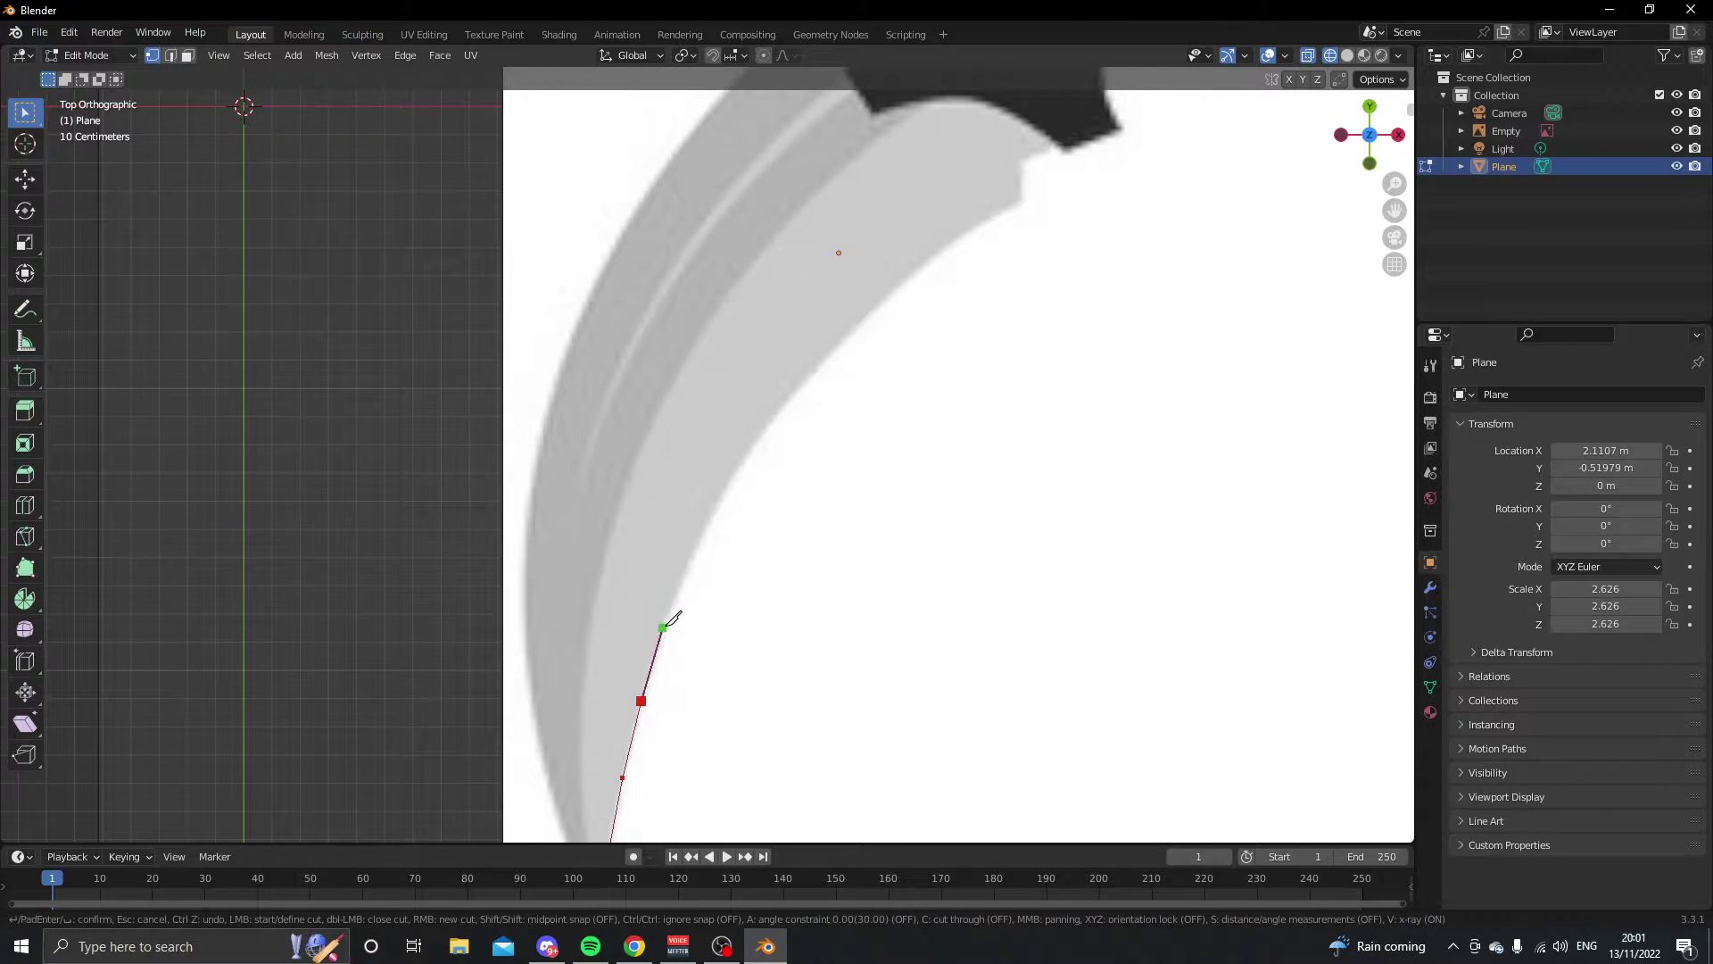
- Continue the Knife cut along the blade's inner curve and up the small notch near the handle
left_click(667, 617)
middle_click_drag(667, 616, 631, 681, "shift")
left_click(634, 661)
left_click(669, 594)
left_click(710, 536)
left_click(755, 486)
left_click(810, 430)
left_click(870, 378)
left_click(913, 348)
left_click(959, 319)
left_click(956, 279)
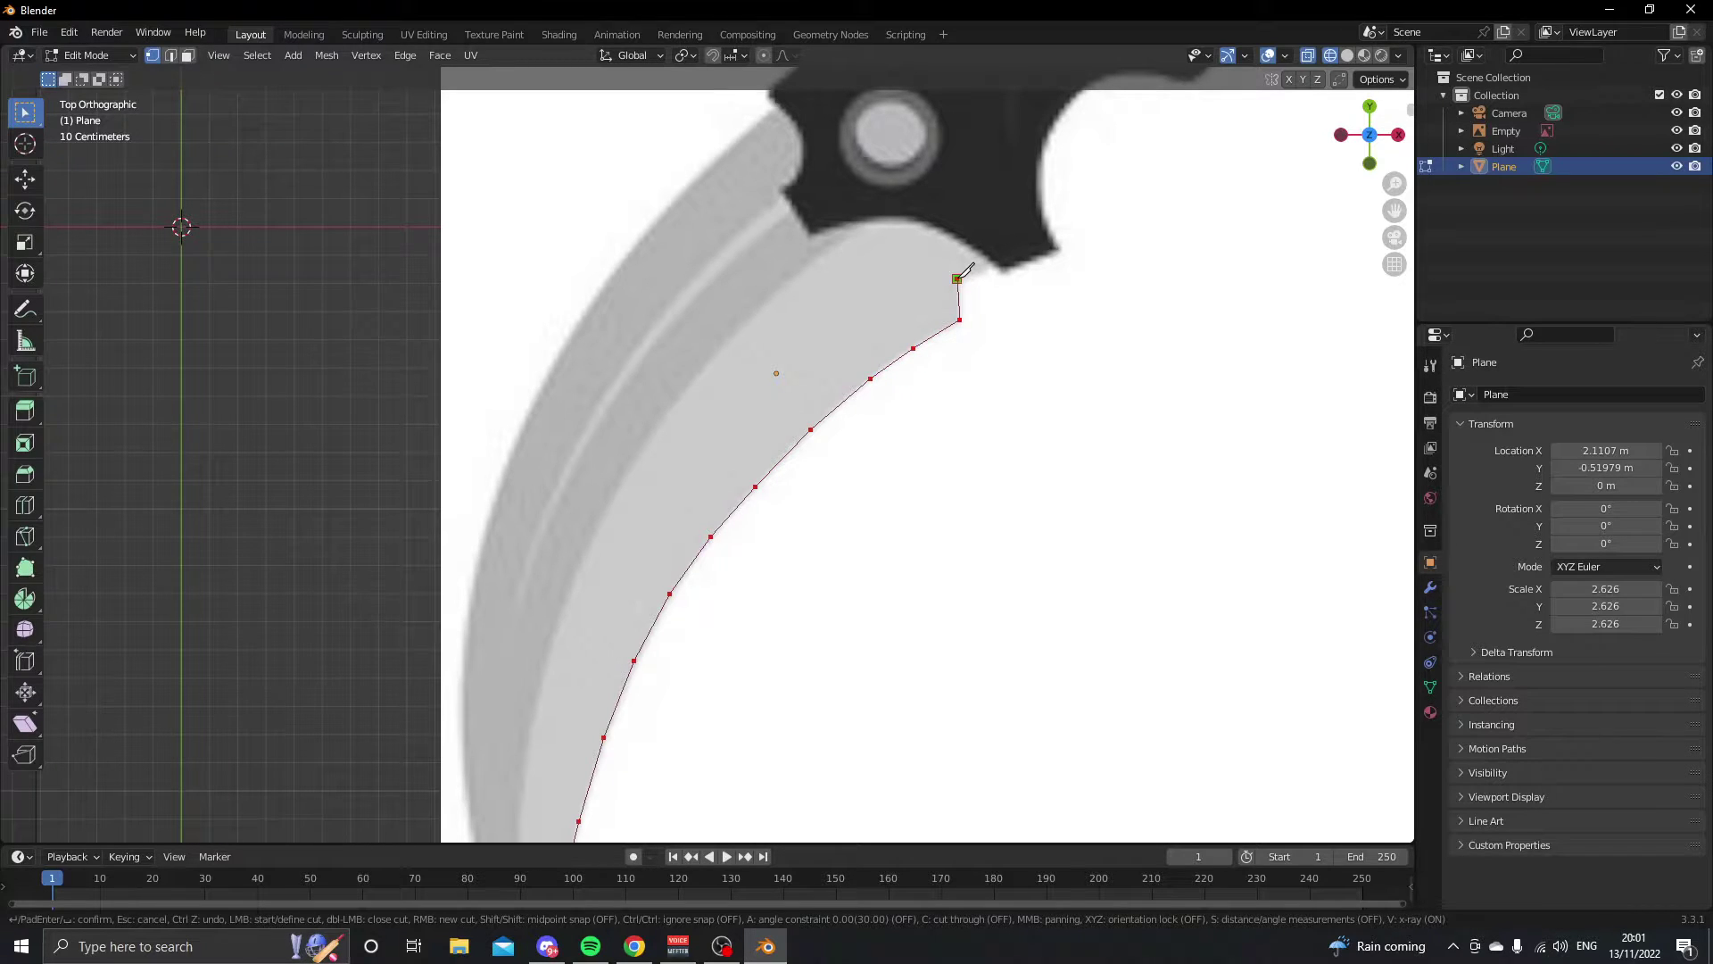
- Extend the Knife cut from the notch to the handle and along the arc where blade and handle meet
left_click(993, 266)
key("ctrl+z")
left_click(998, 259)
scroll(1004, 254, "up", 4)
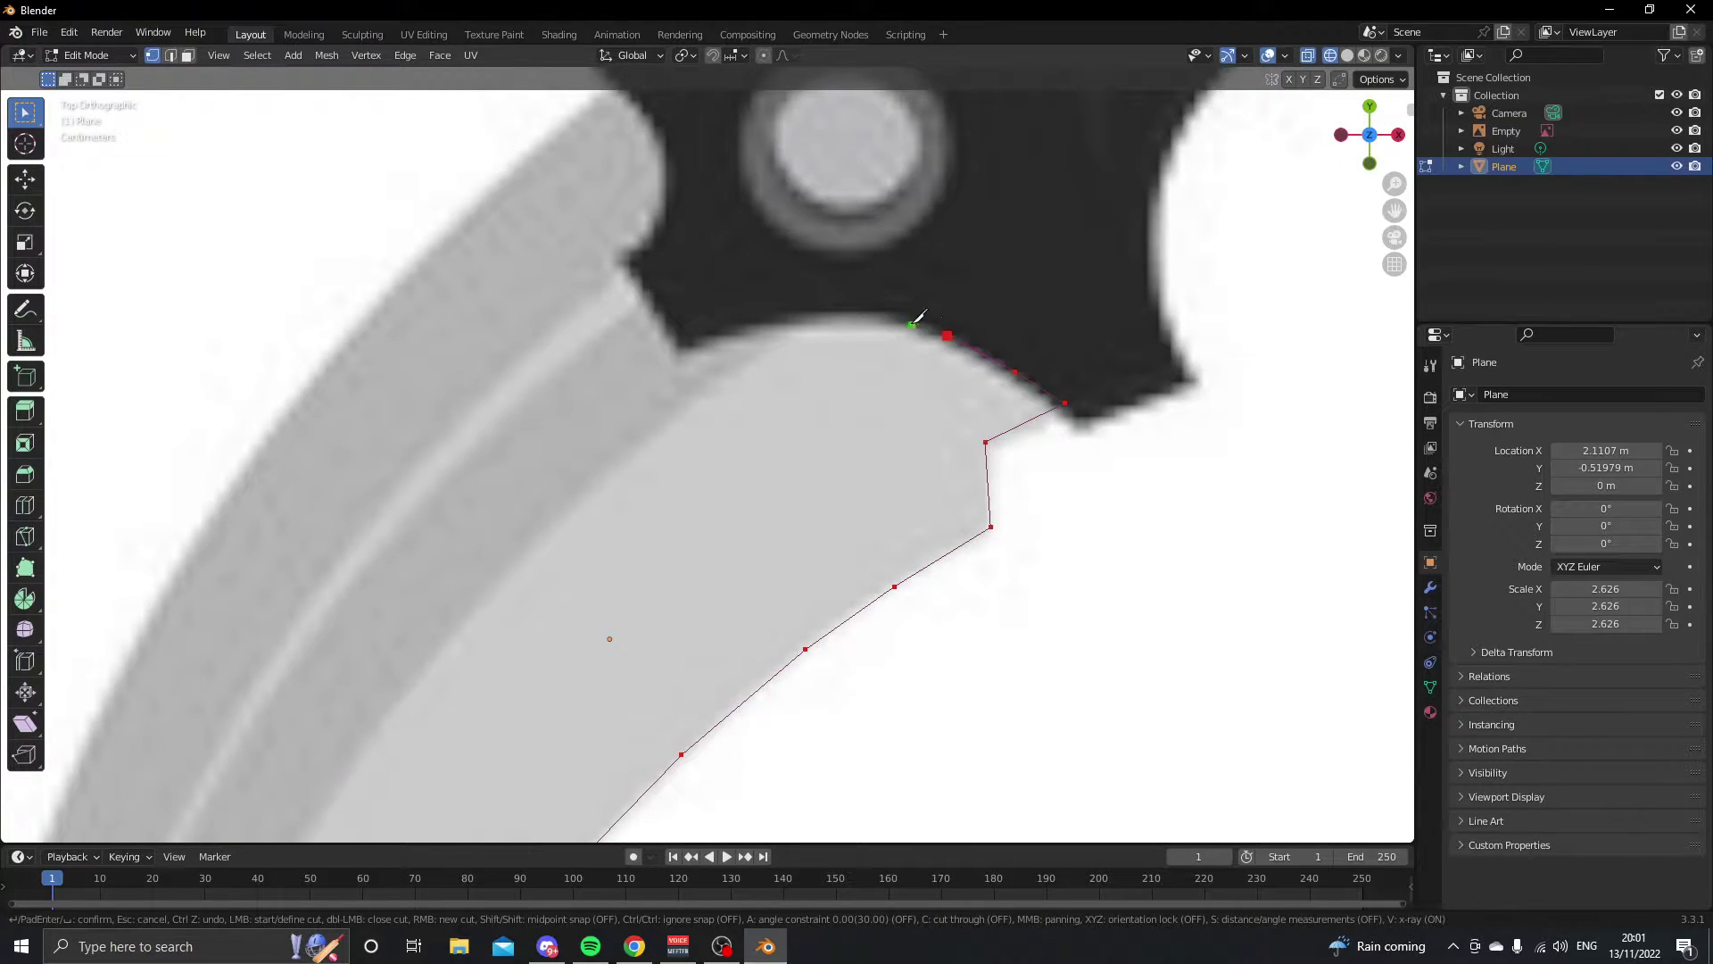
left_click(910, 316)
left_click(872, 314)
left_click(805, 313)
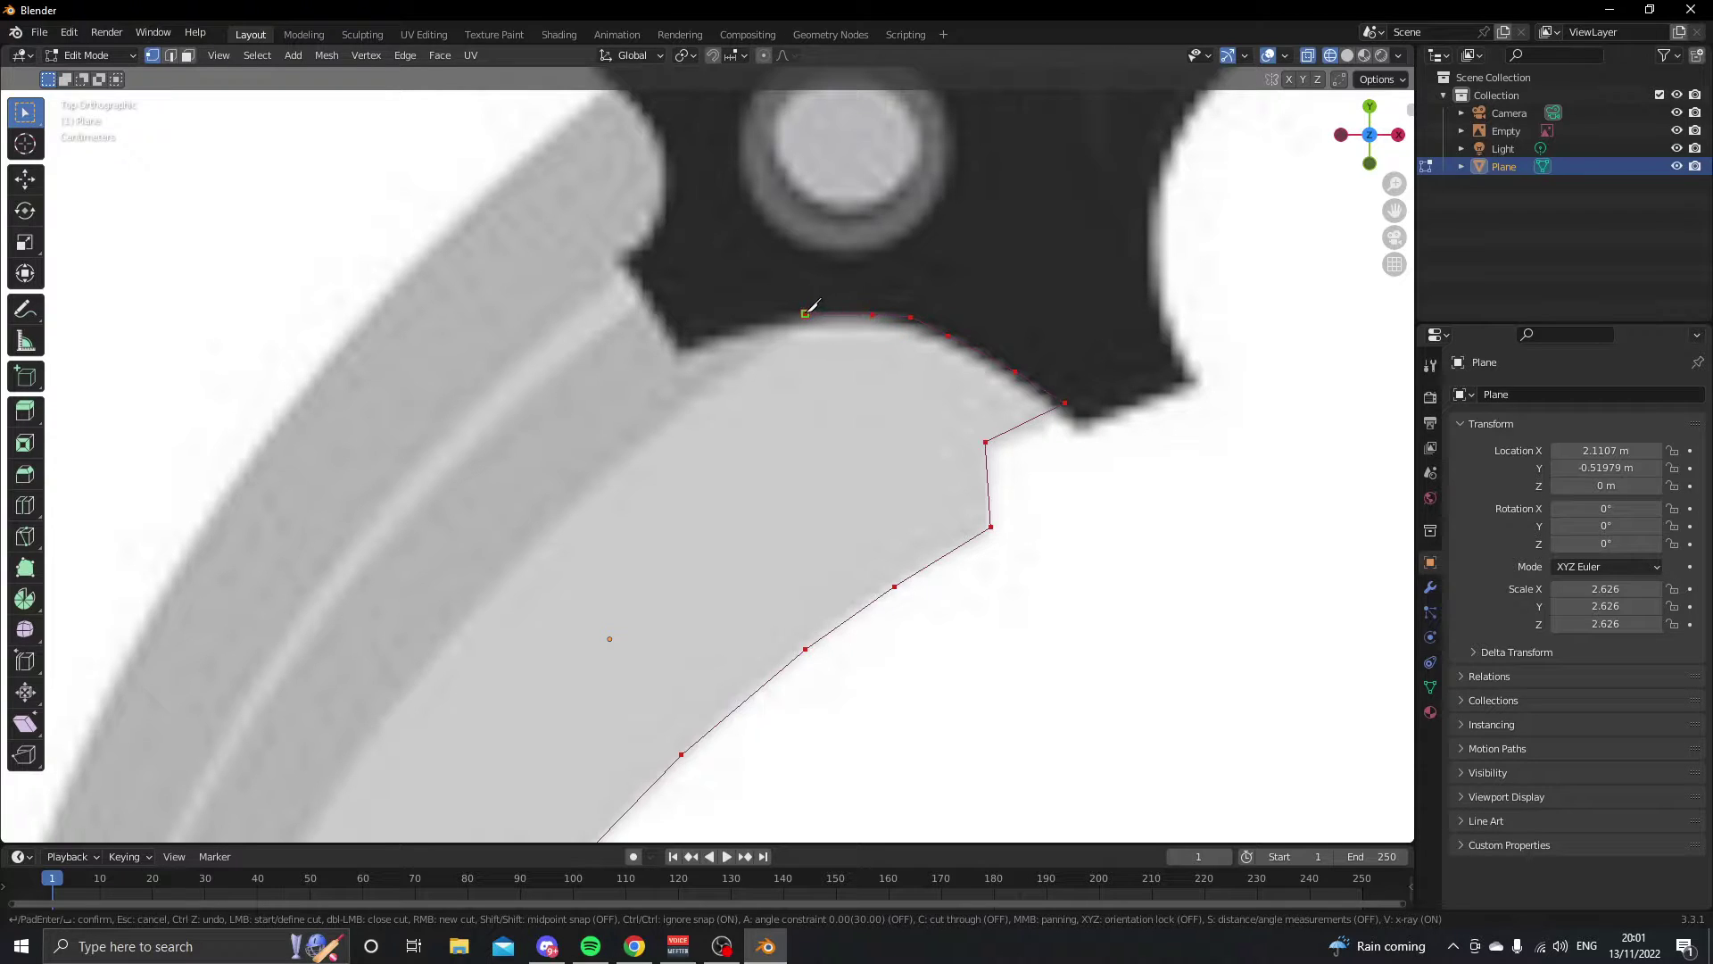
left_click(729, 333)
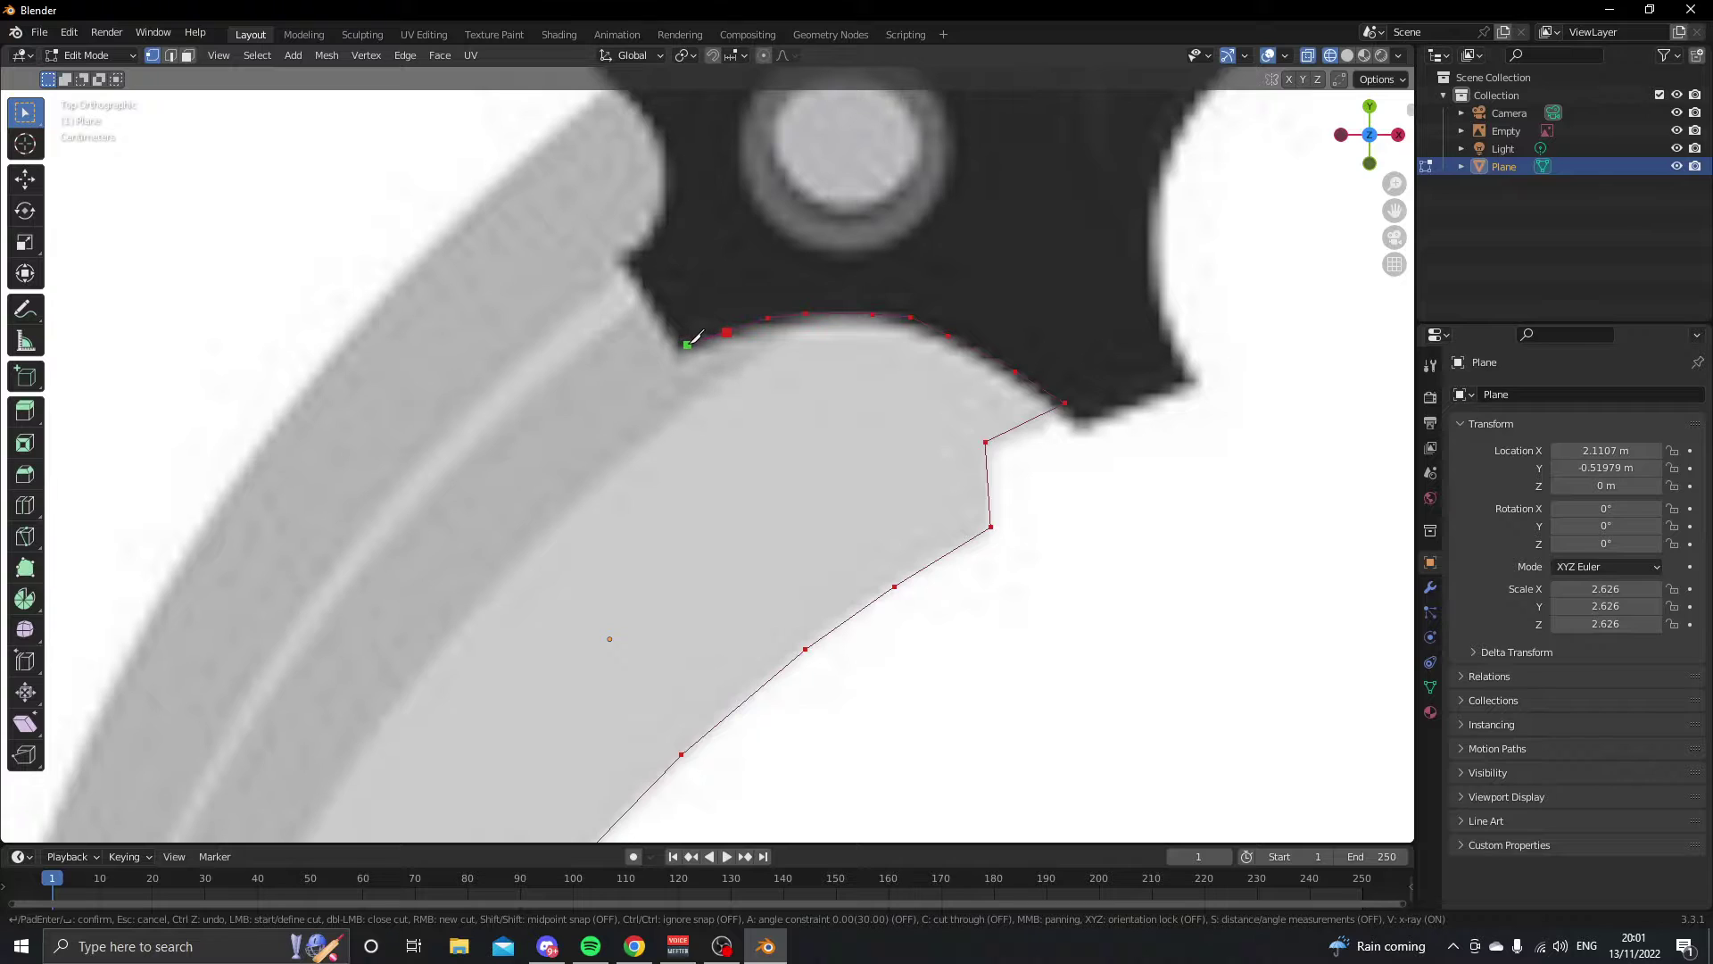
left_click(682, 343)
- Trace the cut past the handle's pointed corner and around its rounded recess to the blade's outer edge
left_click(629, 257)
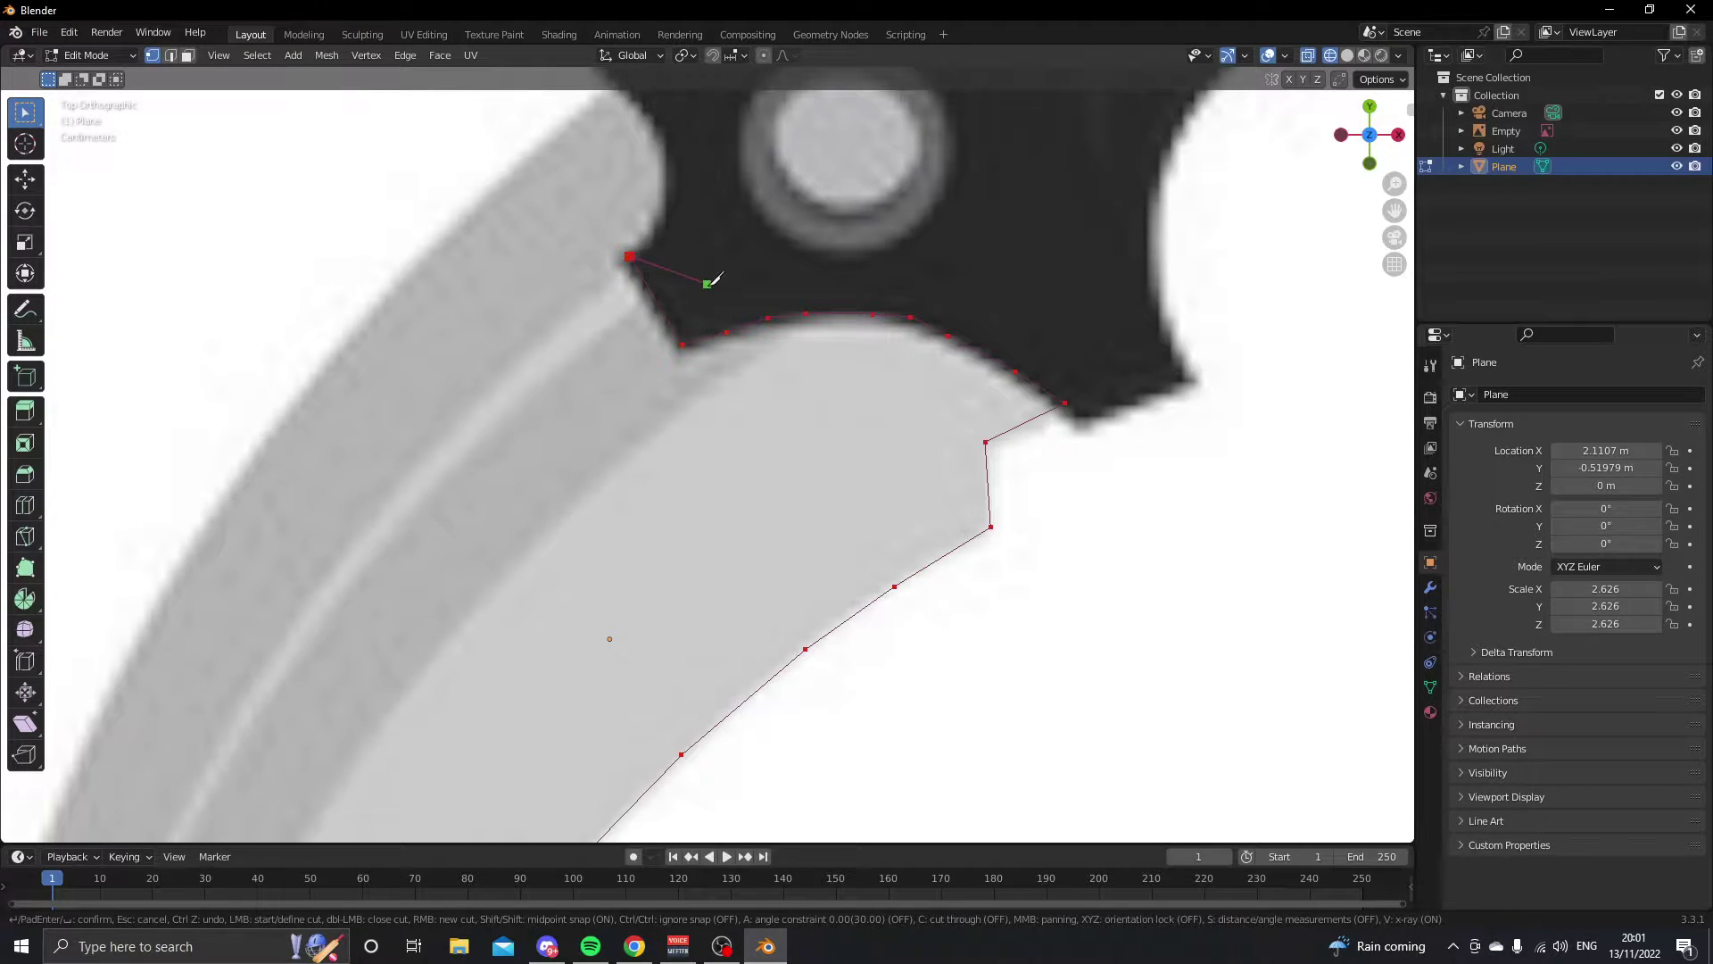
middle_click_drag(672, 261, 855, 582)
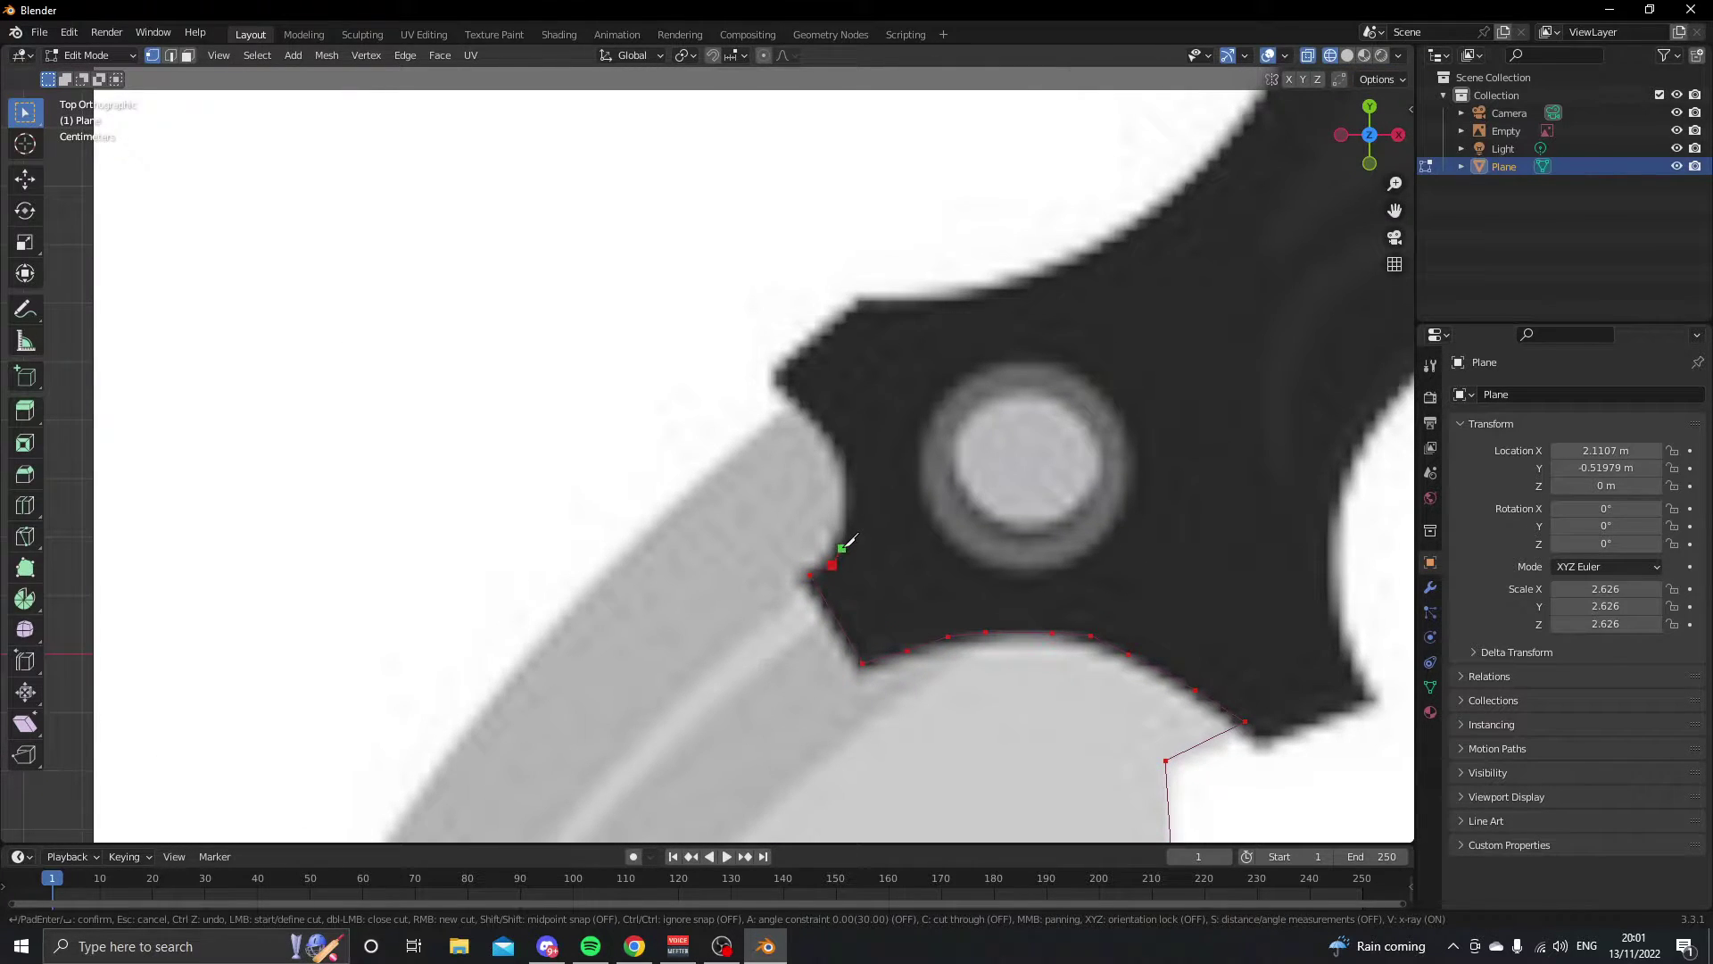
left_click(848, 522)
left_click(804, 405)
scroll(718, 431, "down", 5)
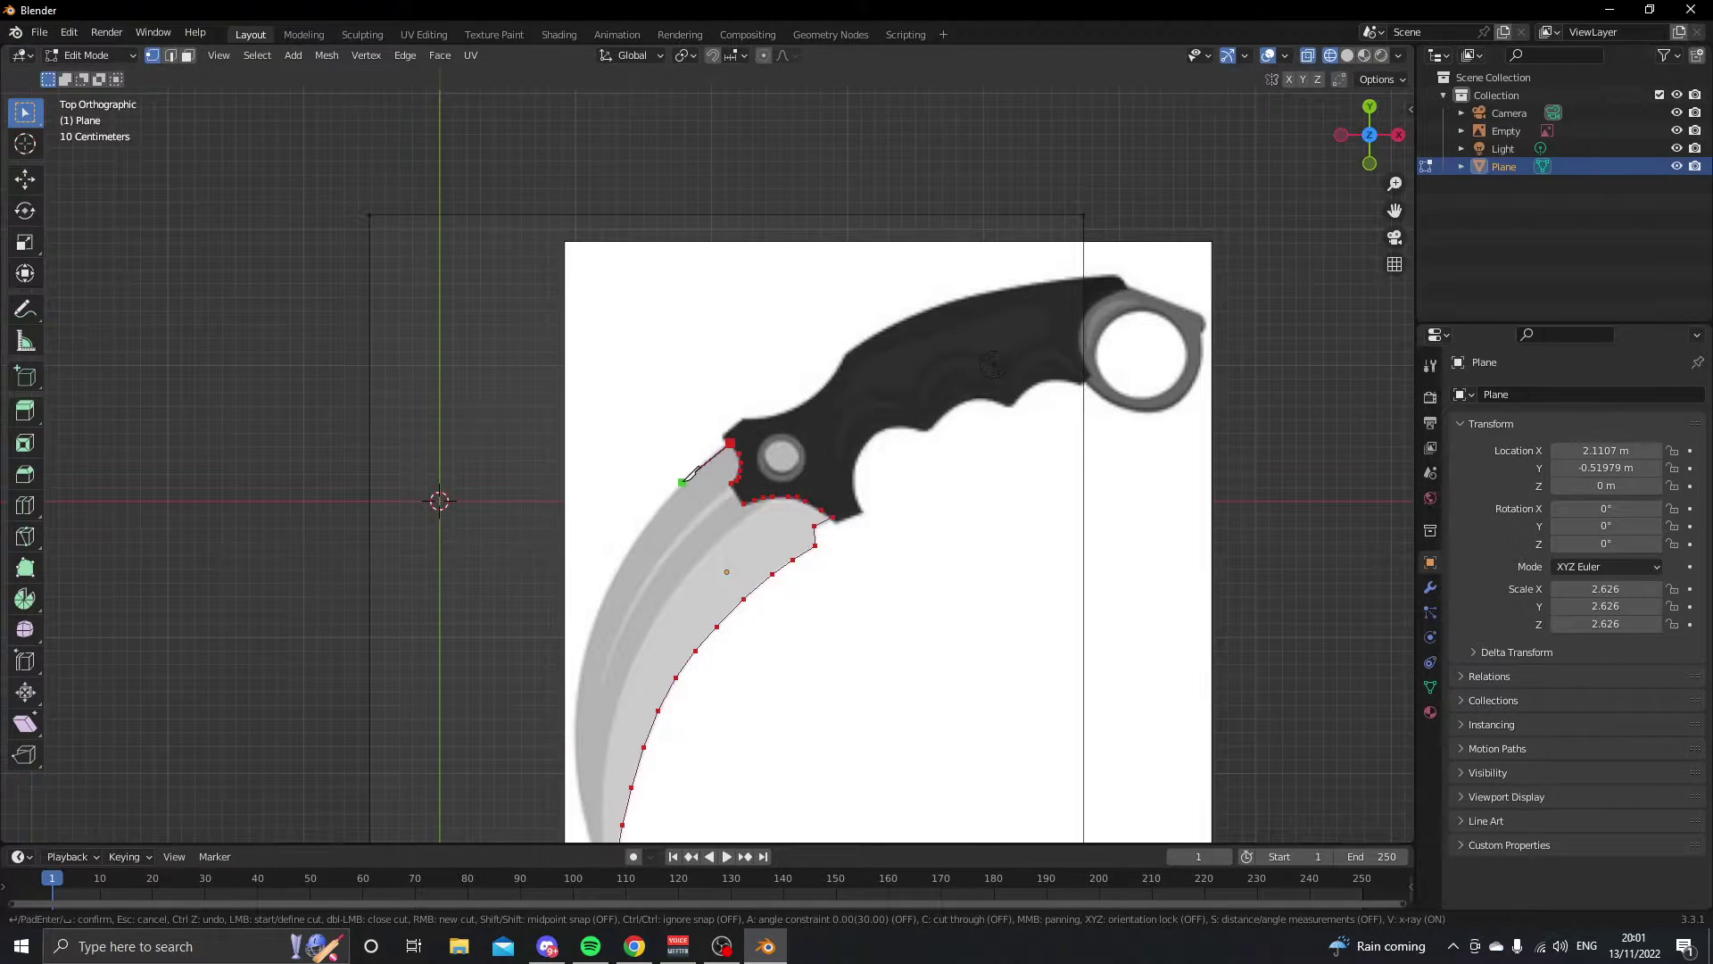
- Trace the Knife cut down the blade's outer curved edge, from the handle past the blade's middle
left_click(682, 482)
scroll(662, 505, "up", 3)
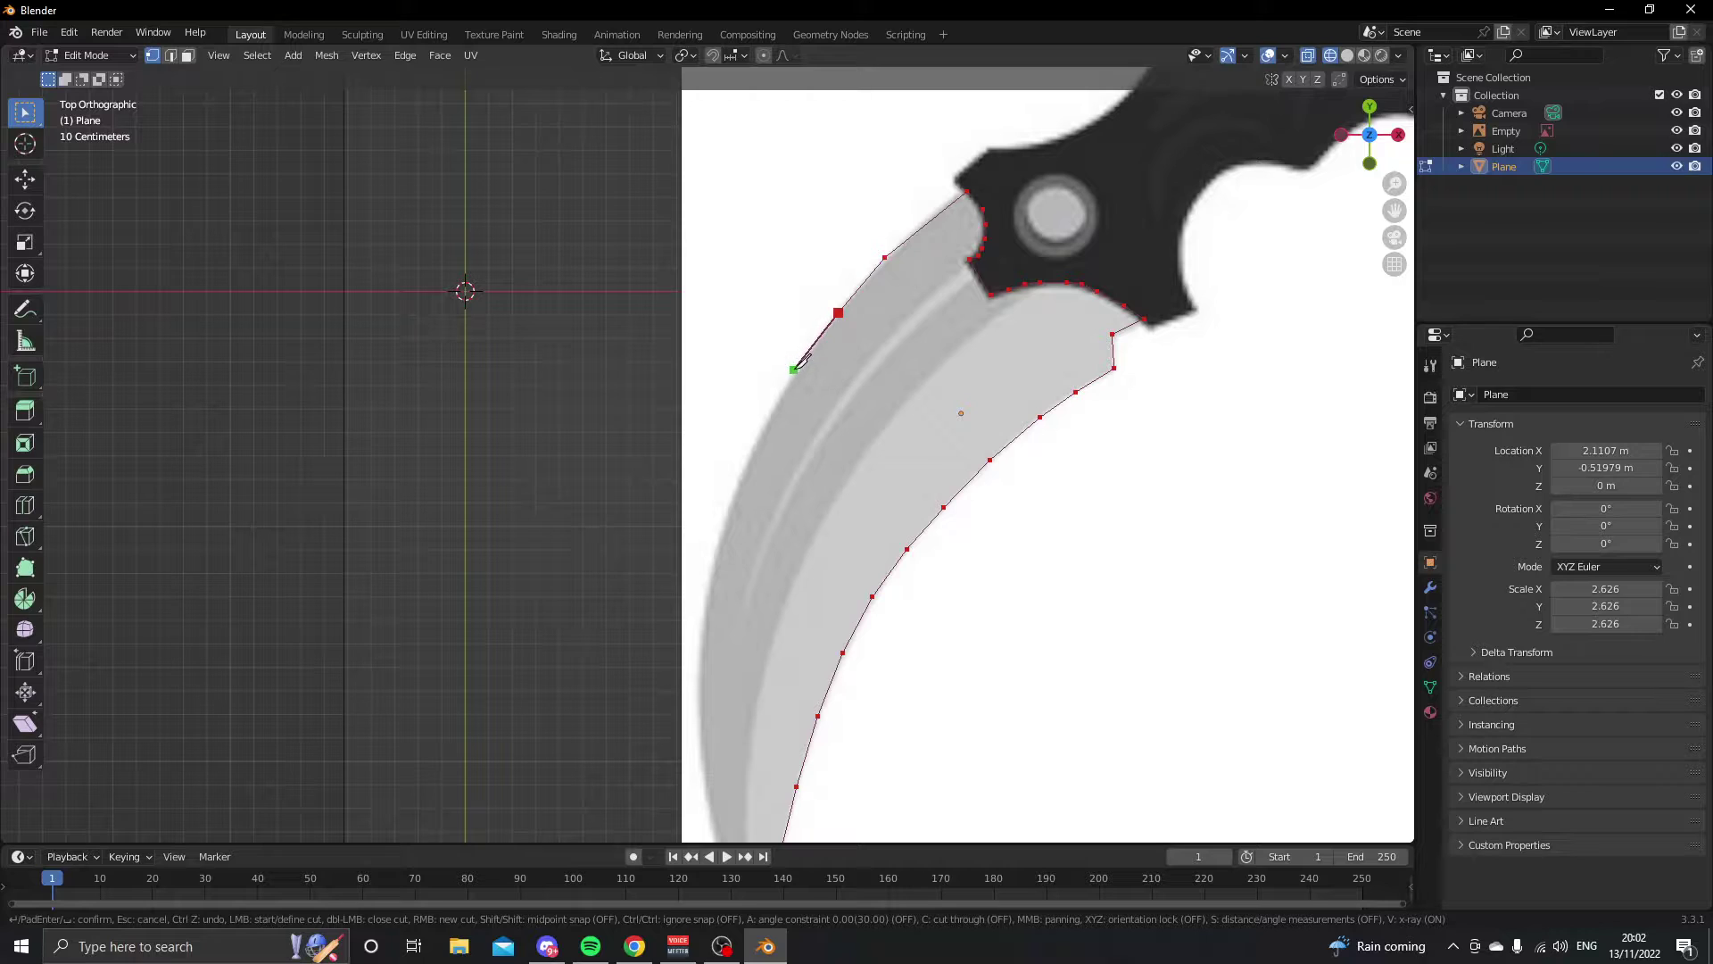
left_click(794, 375)
left_click(759, 443)
middle_click_drag(772, 423, 840, 300, "shift")
left_click(793, 385)
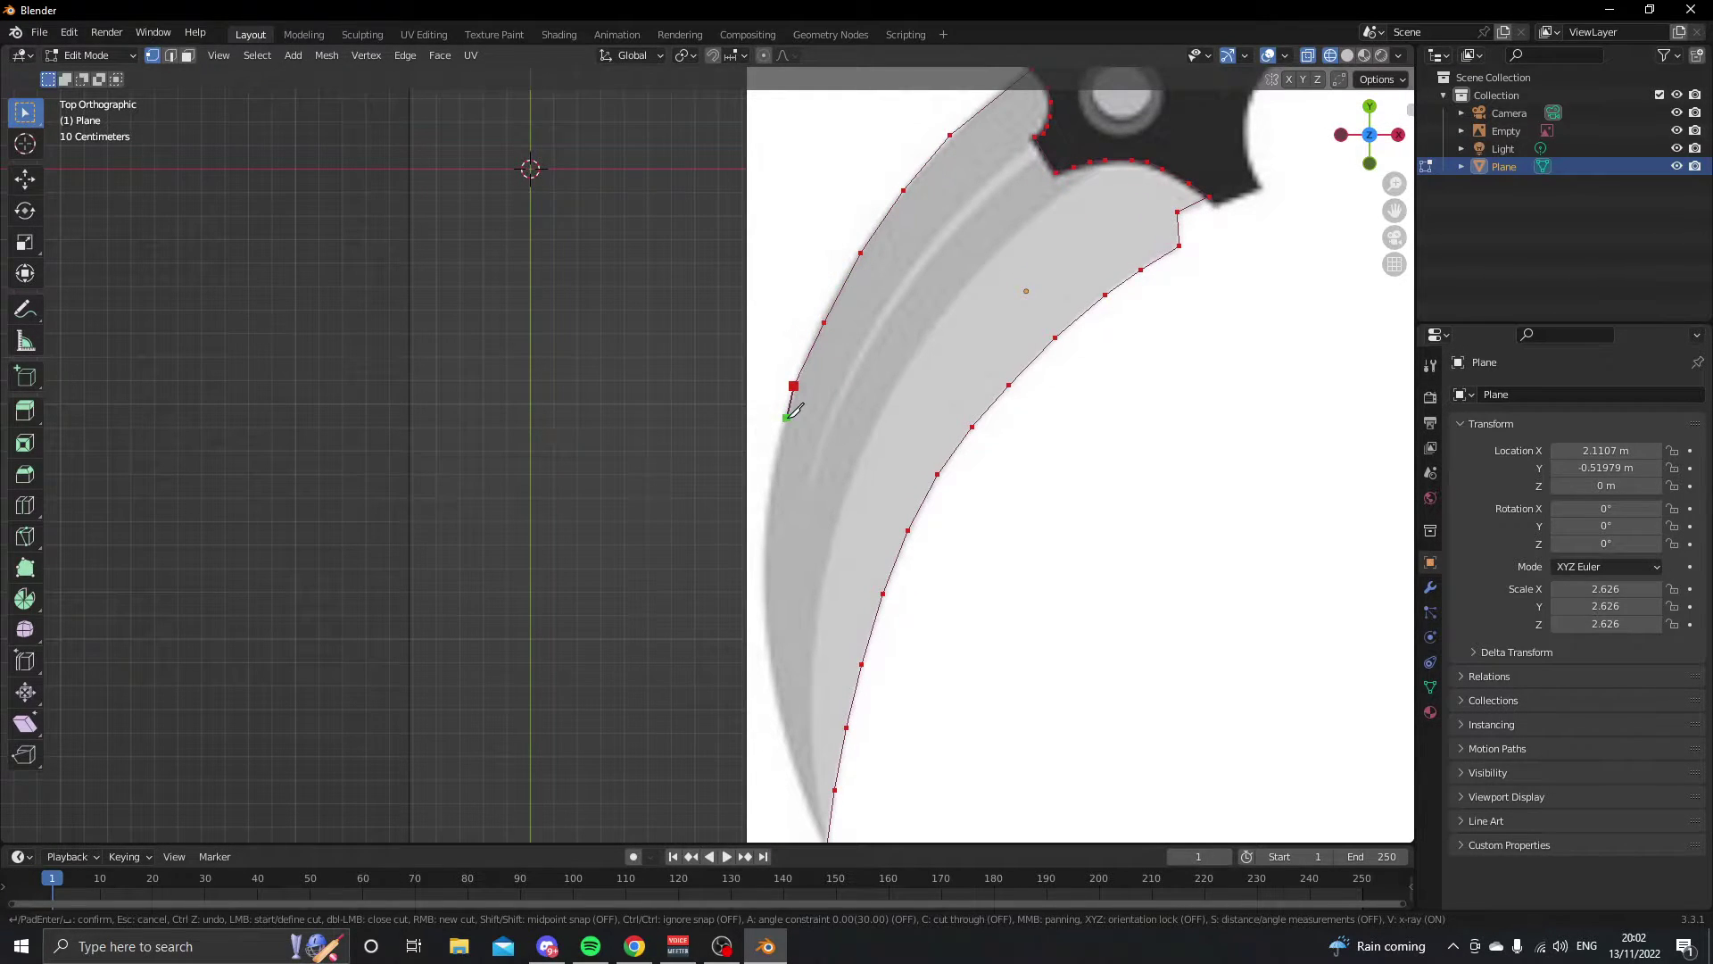
left_click(778, 448)
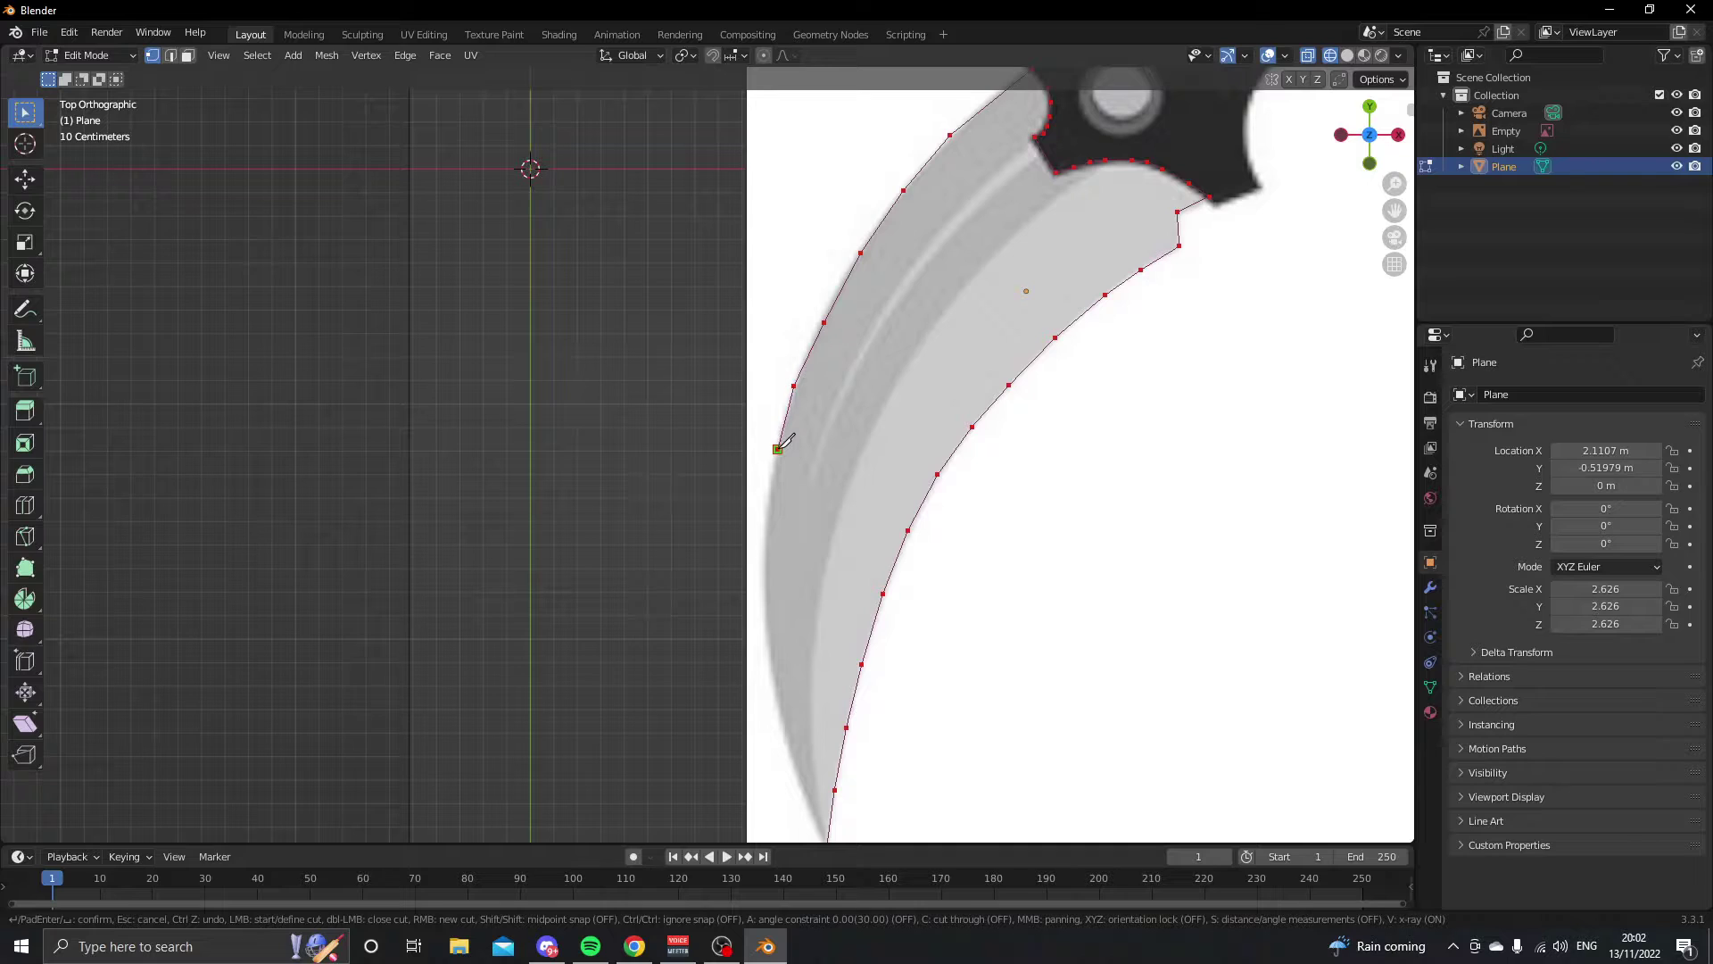
left_click(769, 512)
left_click(765, 600)
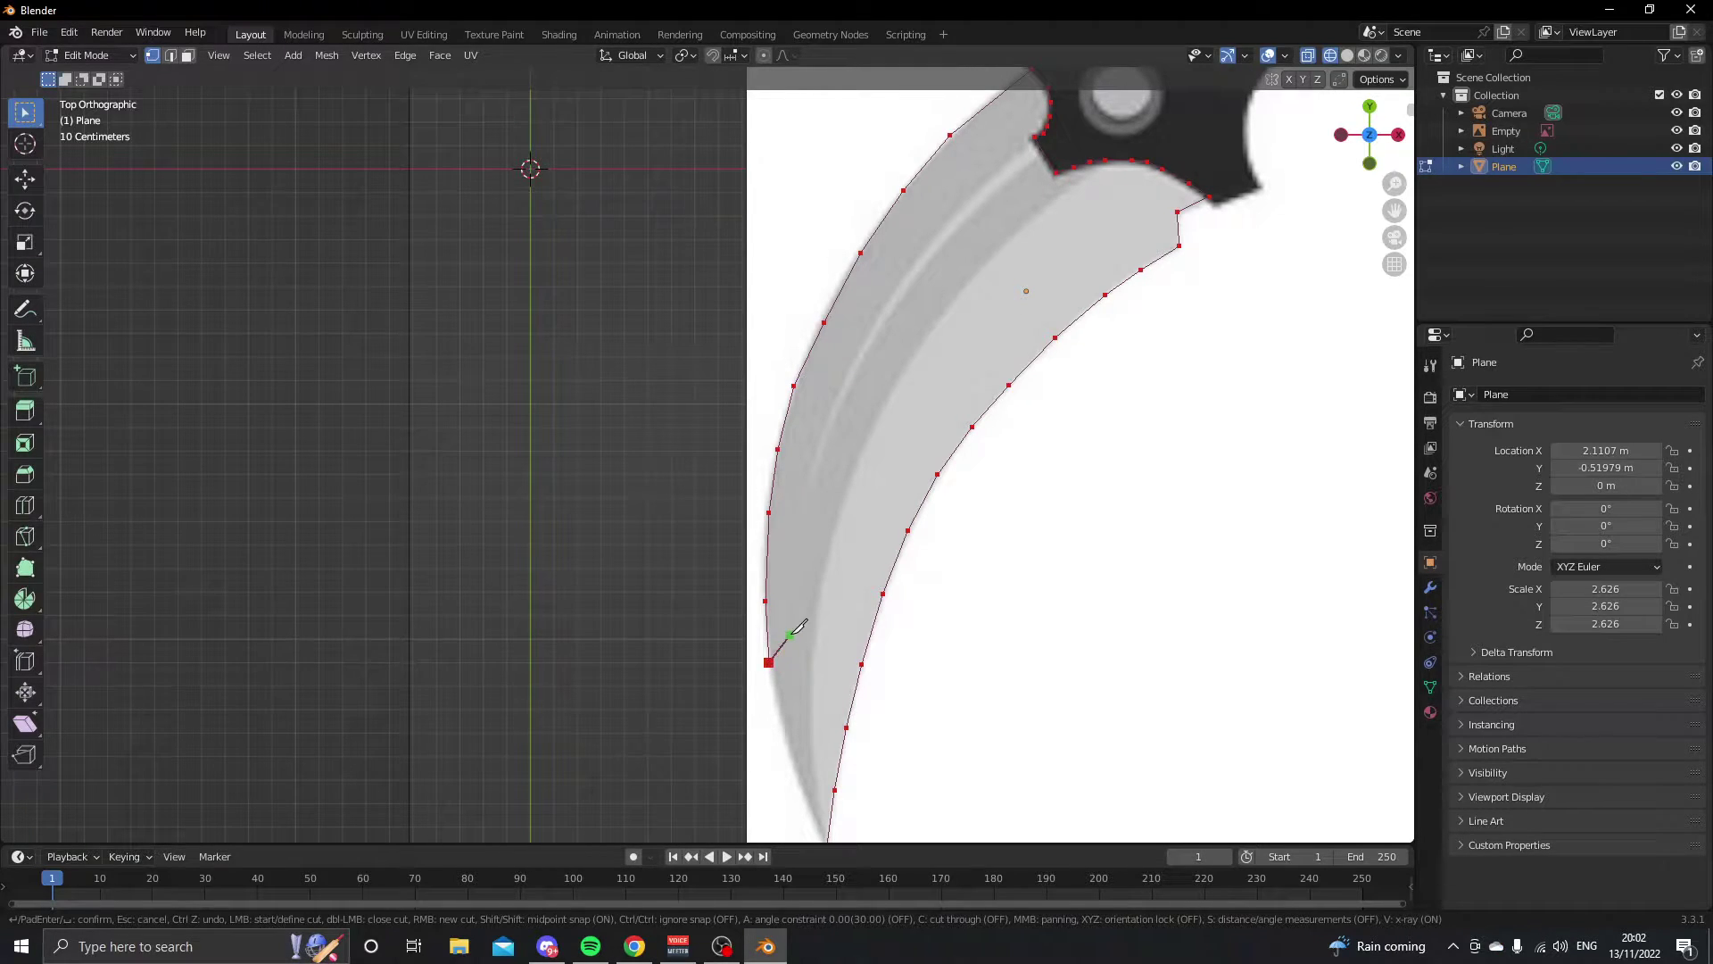
- Finish the outer edge down to the tip, close the outline on its starting point and apply the cut
middle_click_drag(778, 654, 745, 533, "shift")
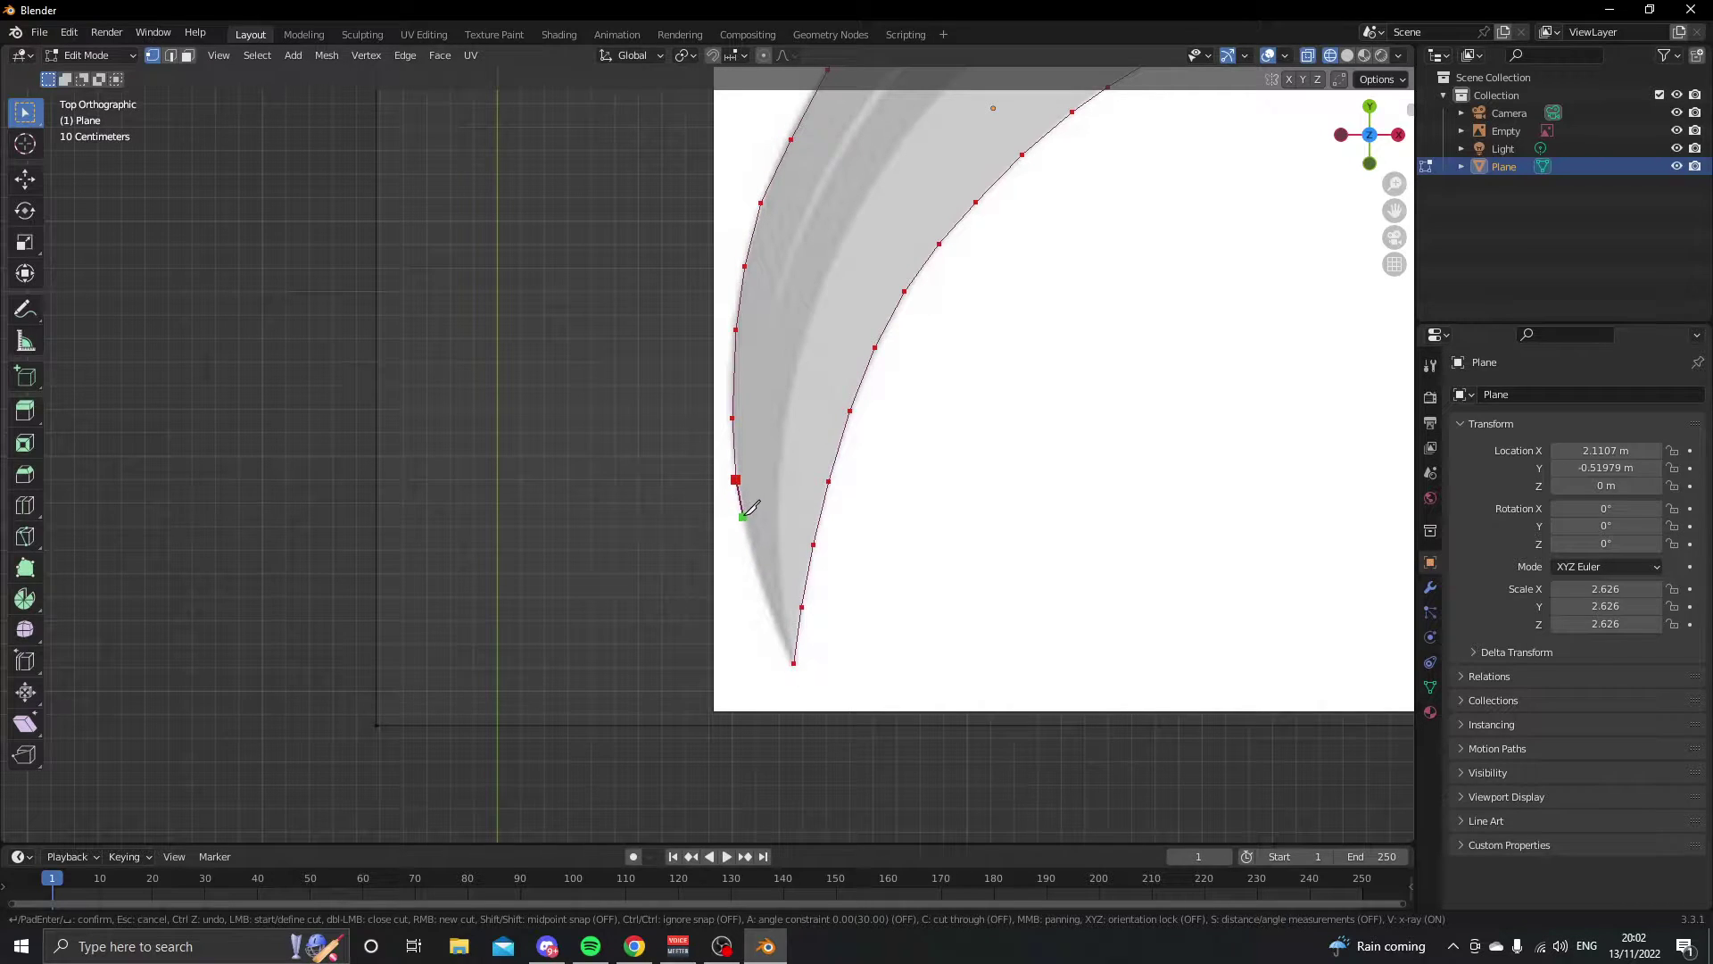
left_click(746, 523)
left_click(760, 573)
left_click(774, 622)
left_click(784, 640)
left_click(794, 662)
scroll(793, 660, "down", 4)
key("Return")
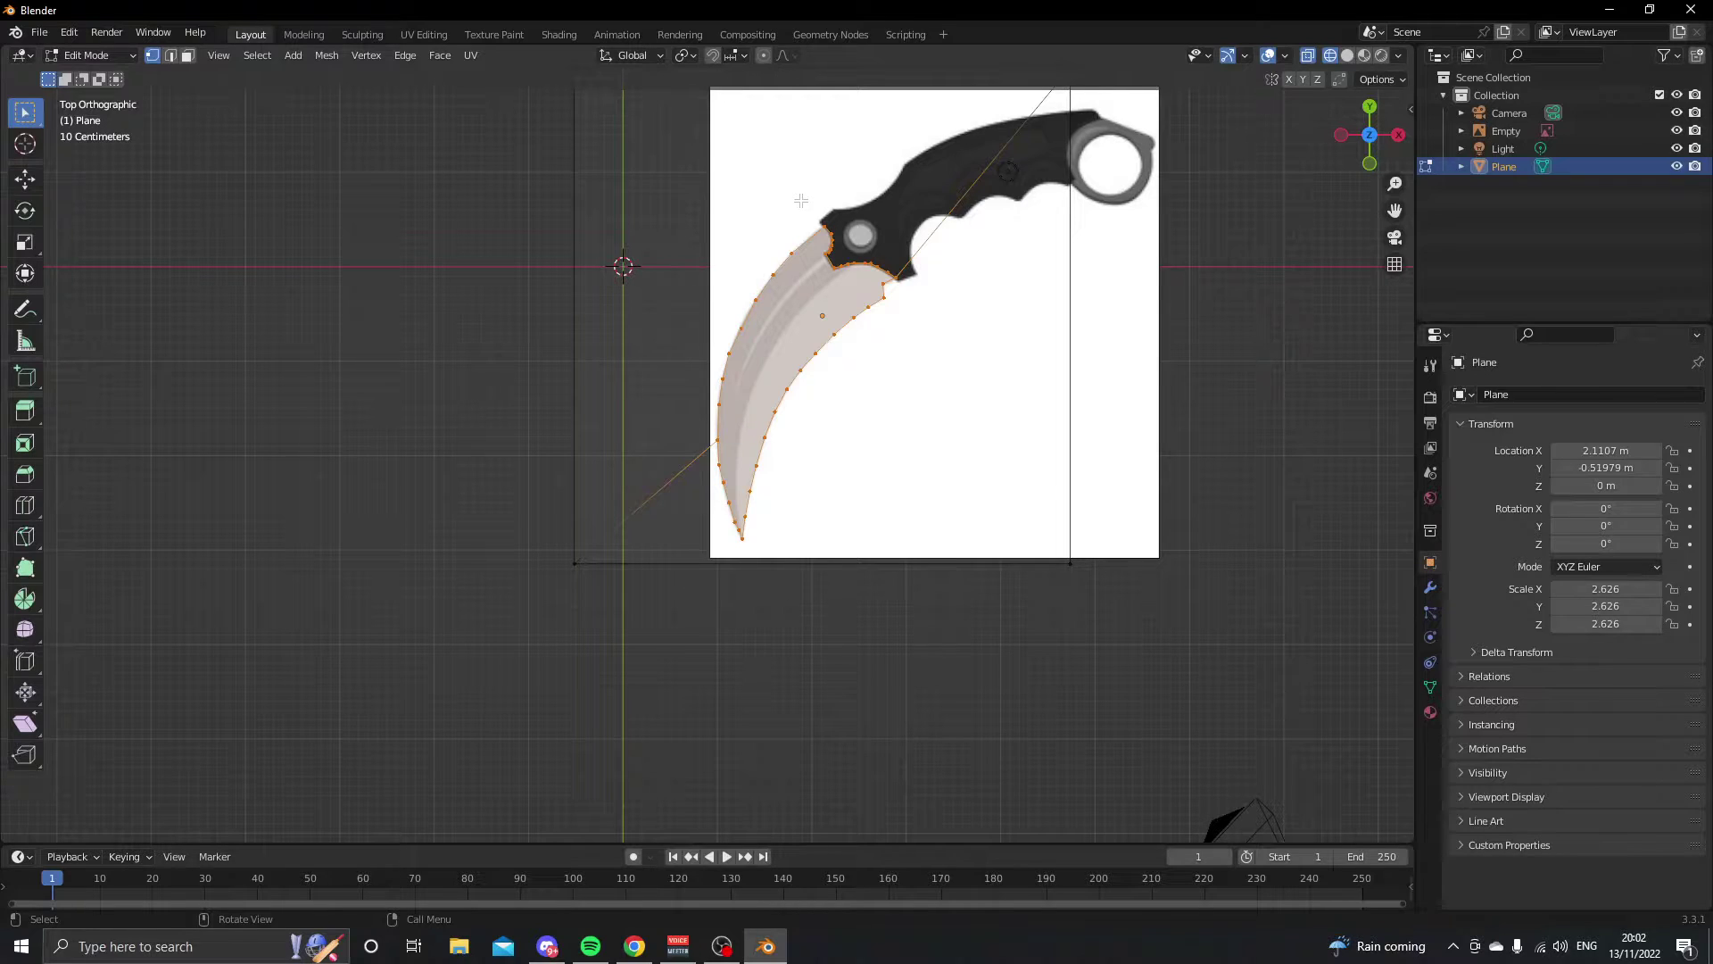
- In face selection mode, select the two plane faces surrounding the blade outline and delete them
left_click(187, 56)
scroll(717, 159, "up", 3)
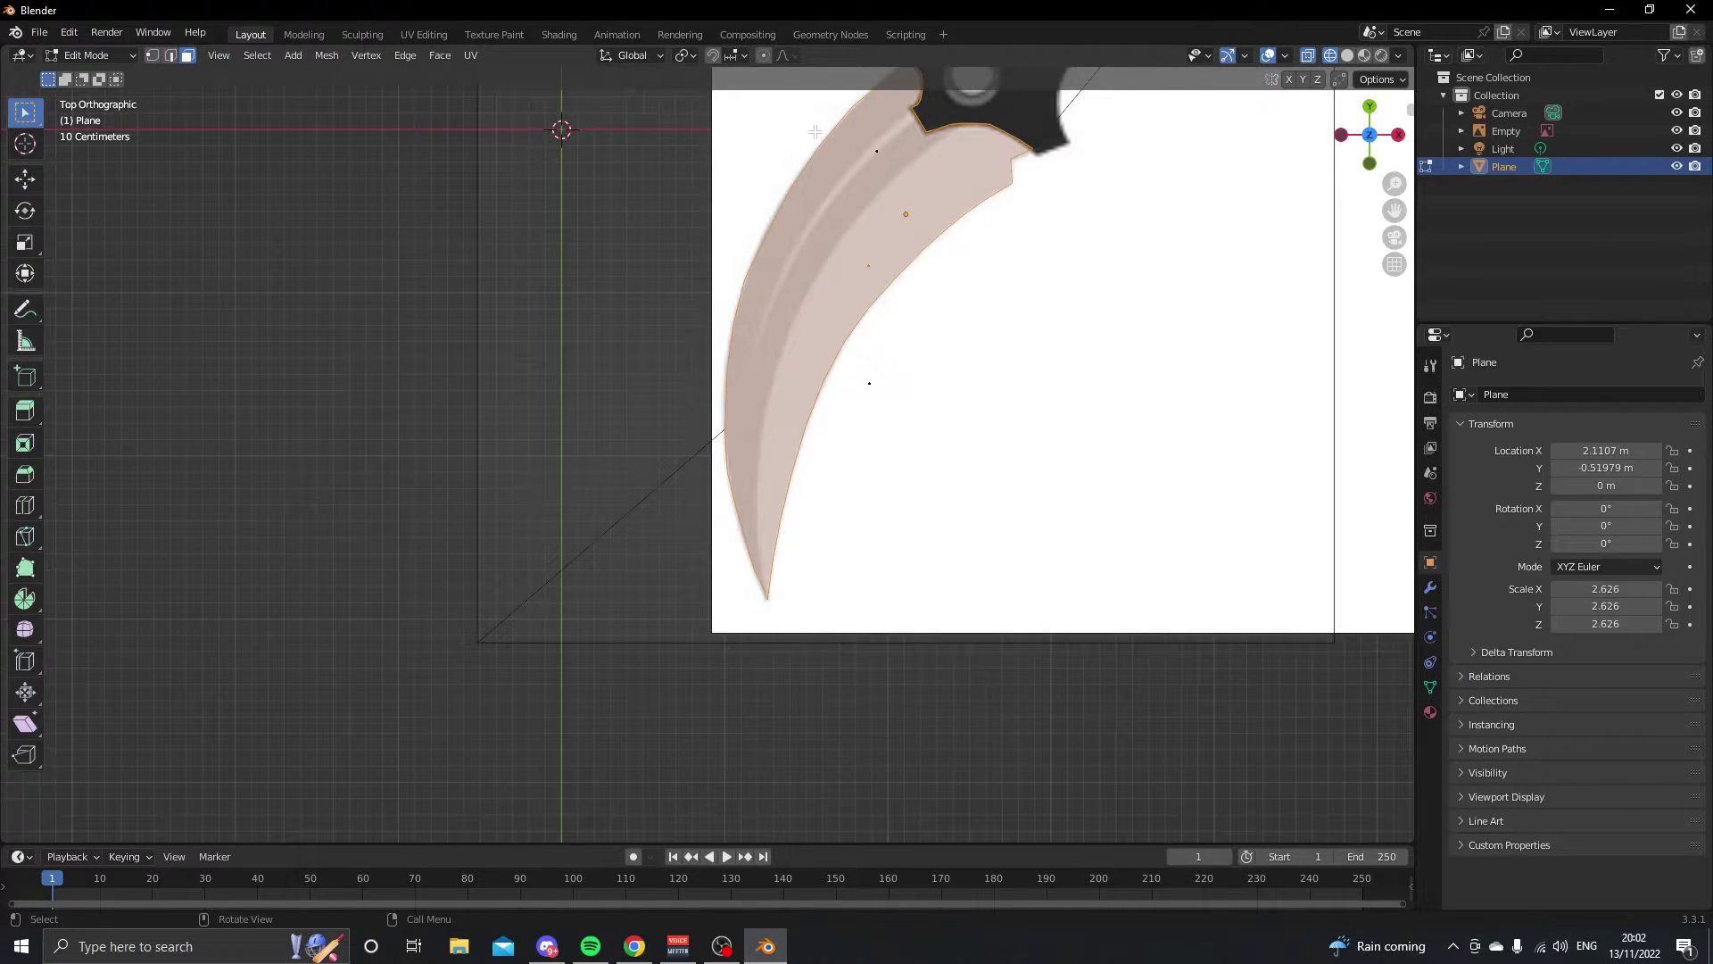
middle_click_drag(814, 132, 710, 235, "shift")
left_click(279, 402)
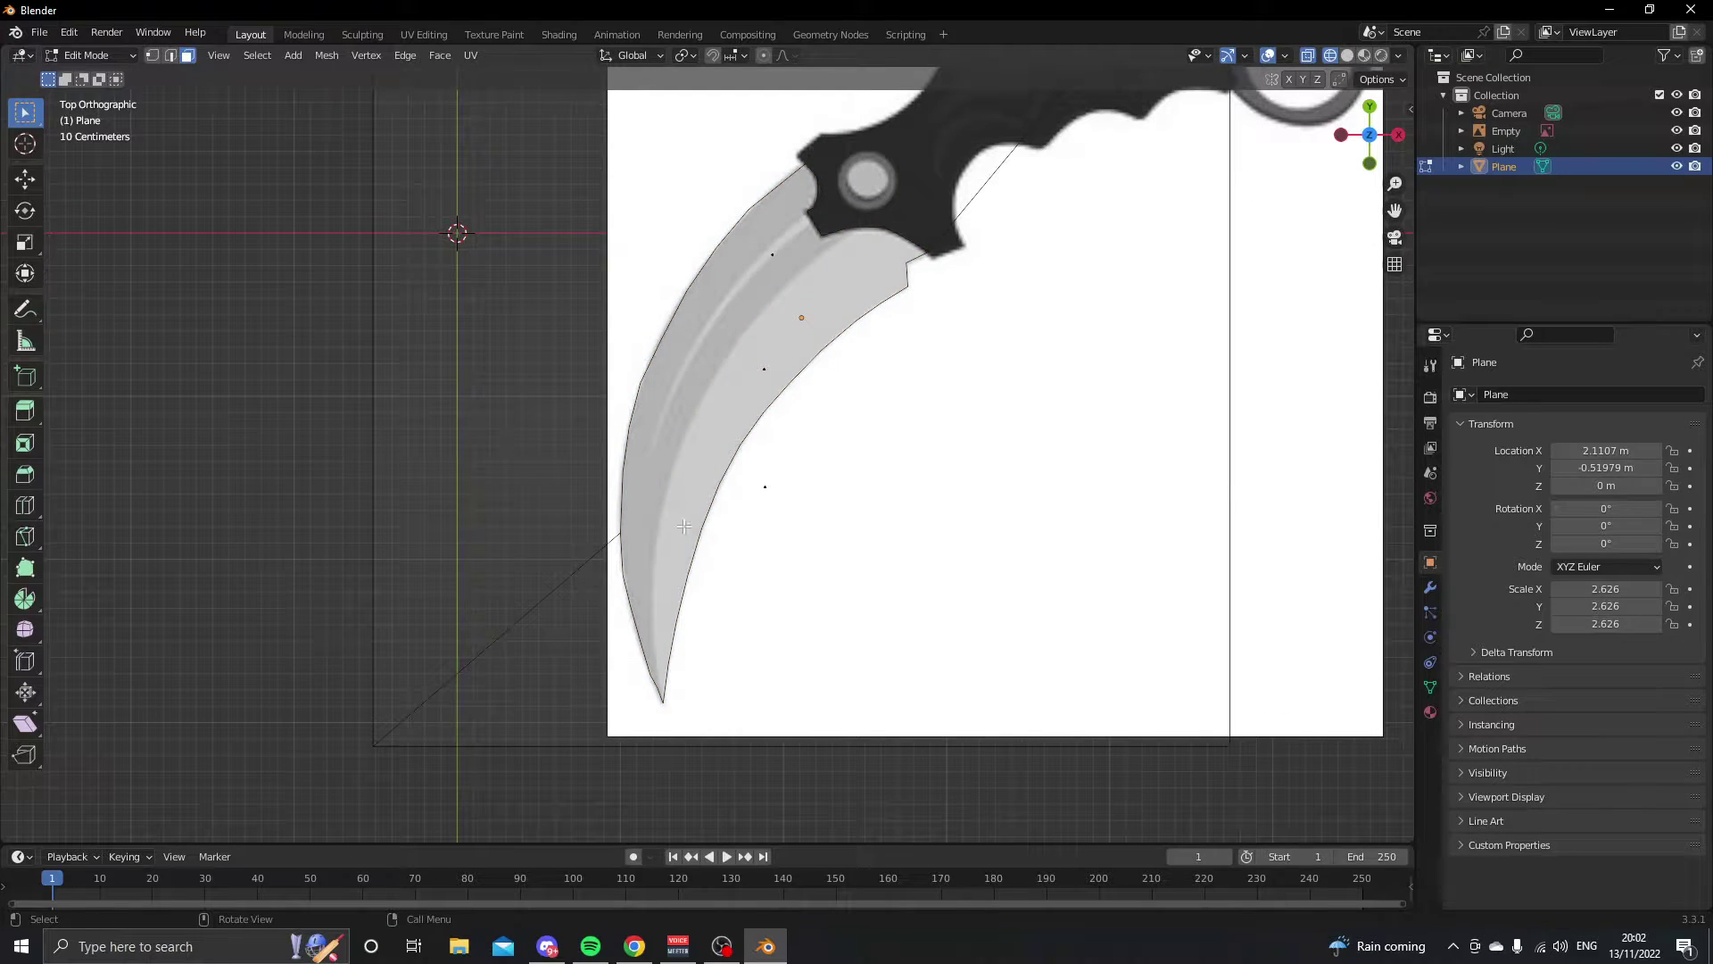
left_click(768, 490)
left_click(769, 249)
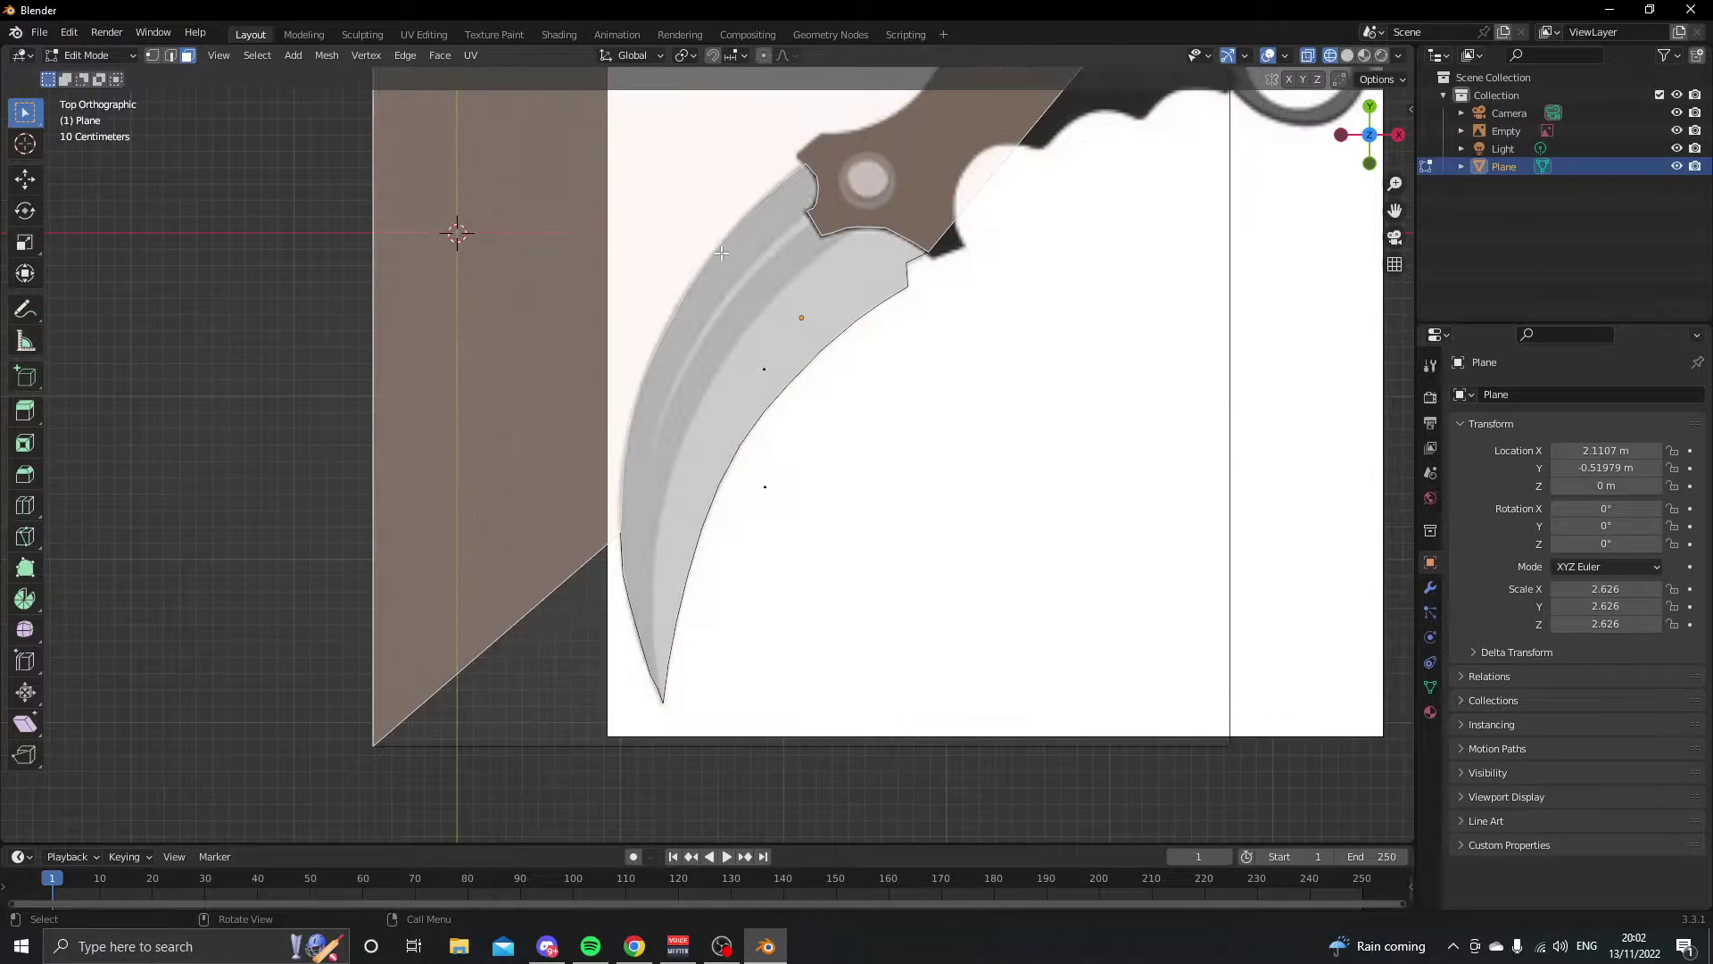
left_click(757, 464)
left_click(771, 246)
left_click(767, 482)
left_click(767, 252)
left_click(851, 519)
left_click(743, 251)
left_click(218, 546)
left_click(773, 251)
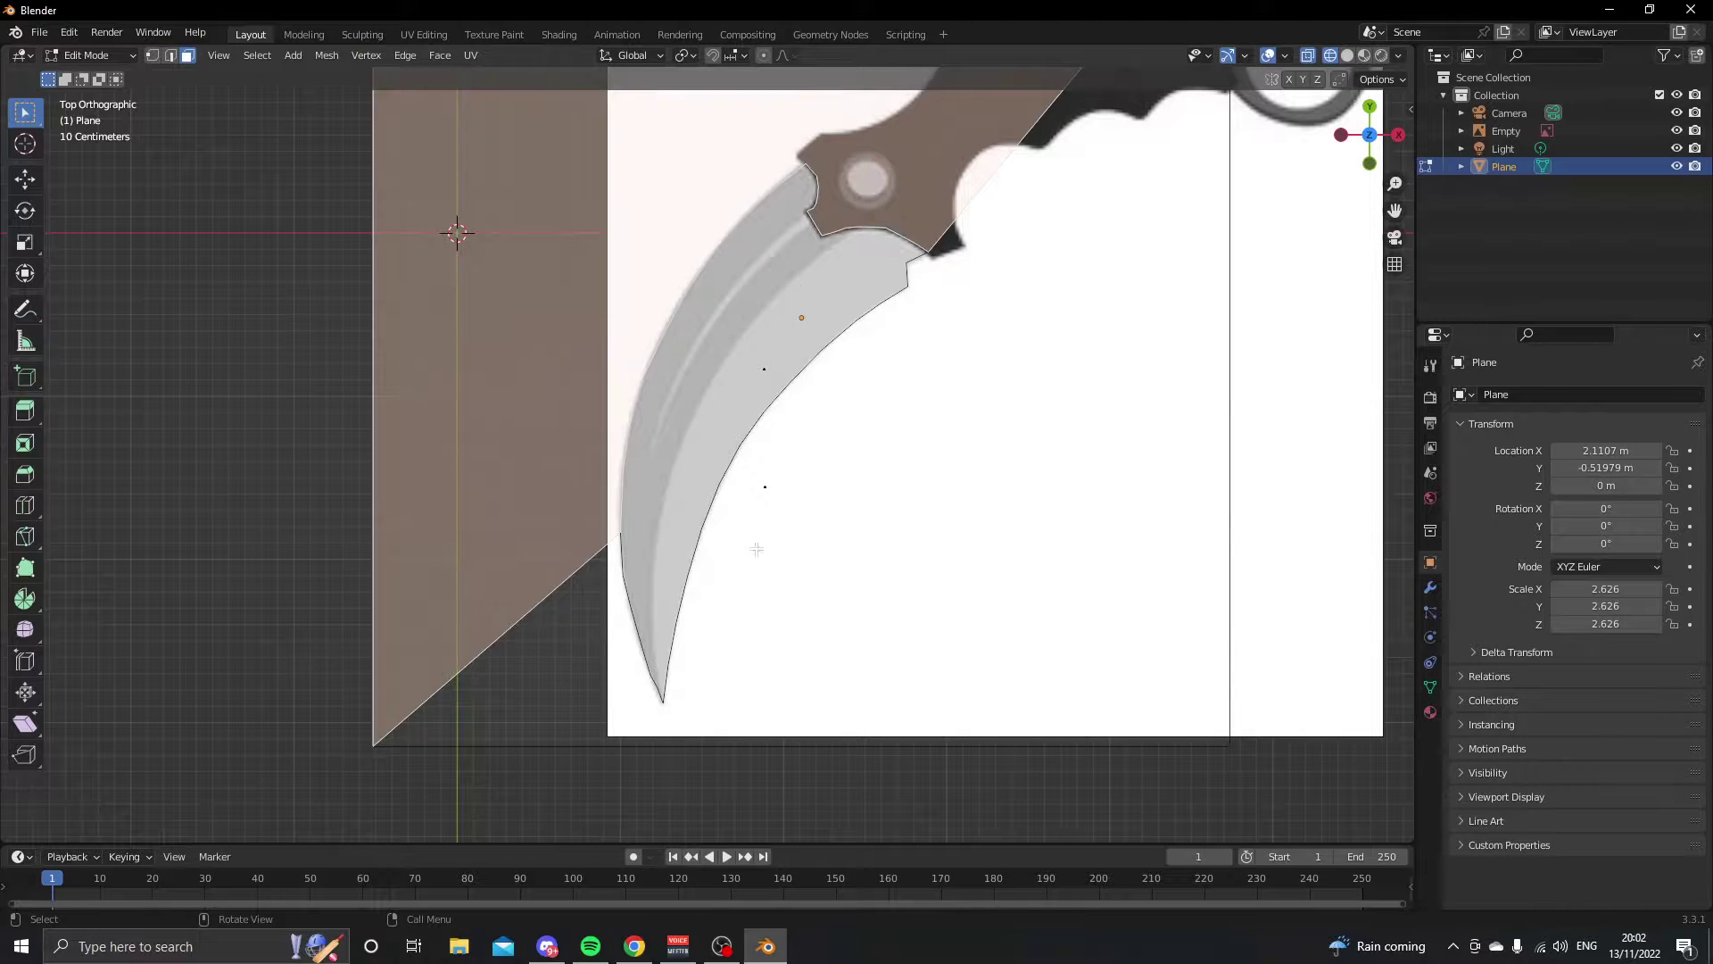
left_click(771, 487, "shift")
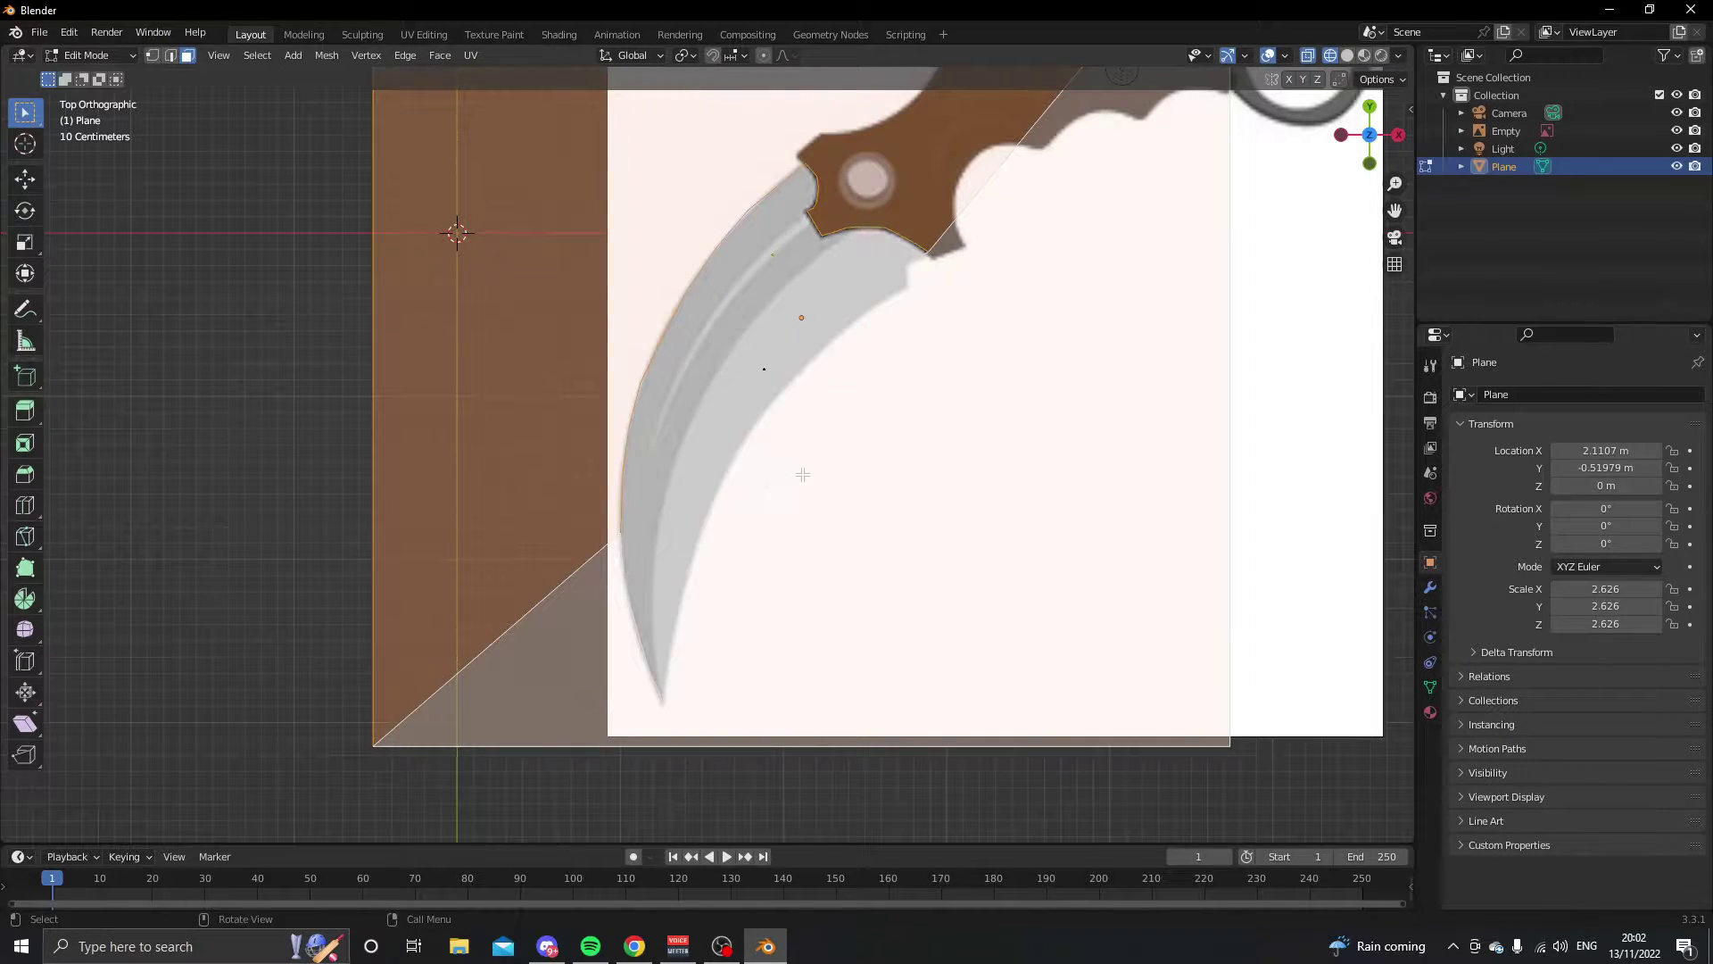
right_click(823, 475)
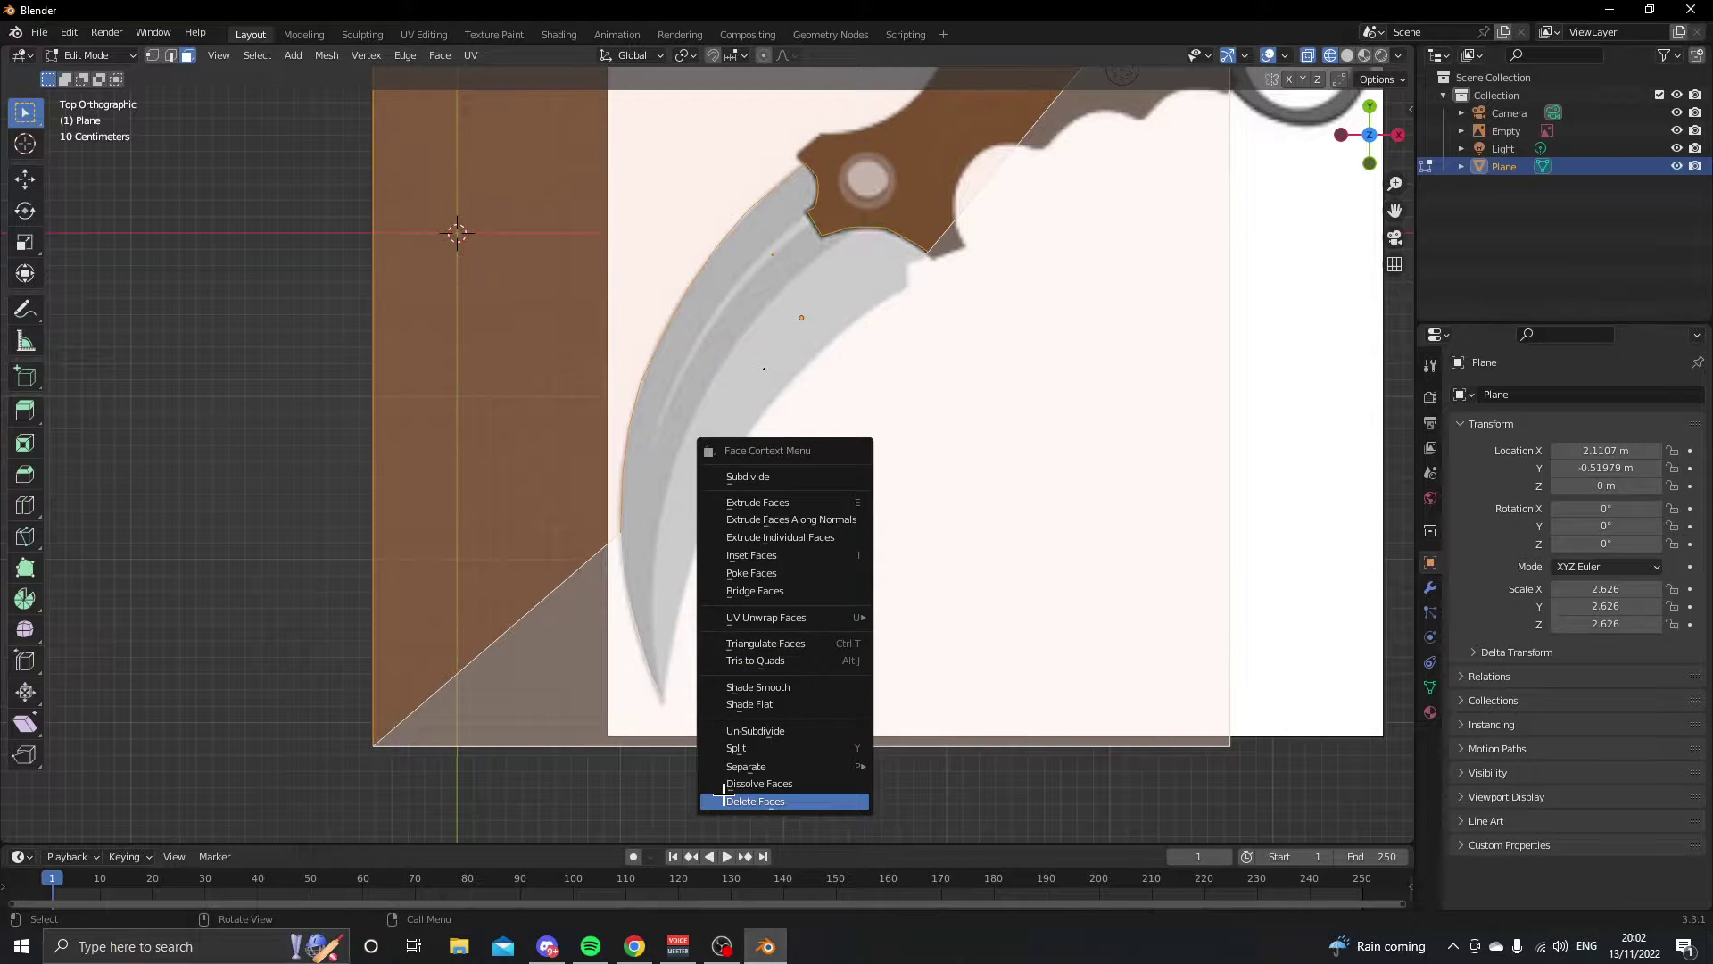
right_click(714, 641)
left_click(763, 892)
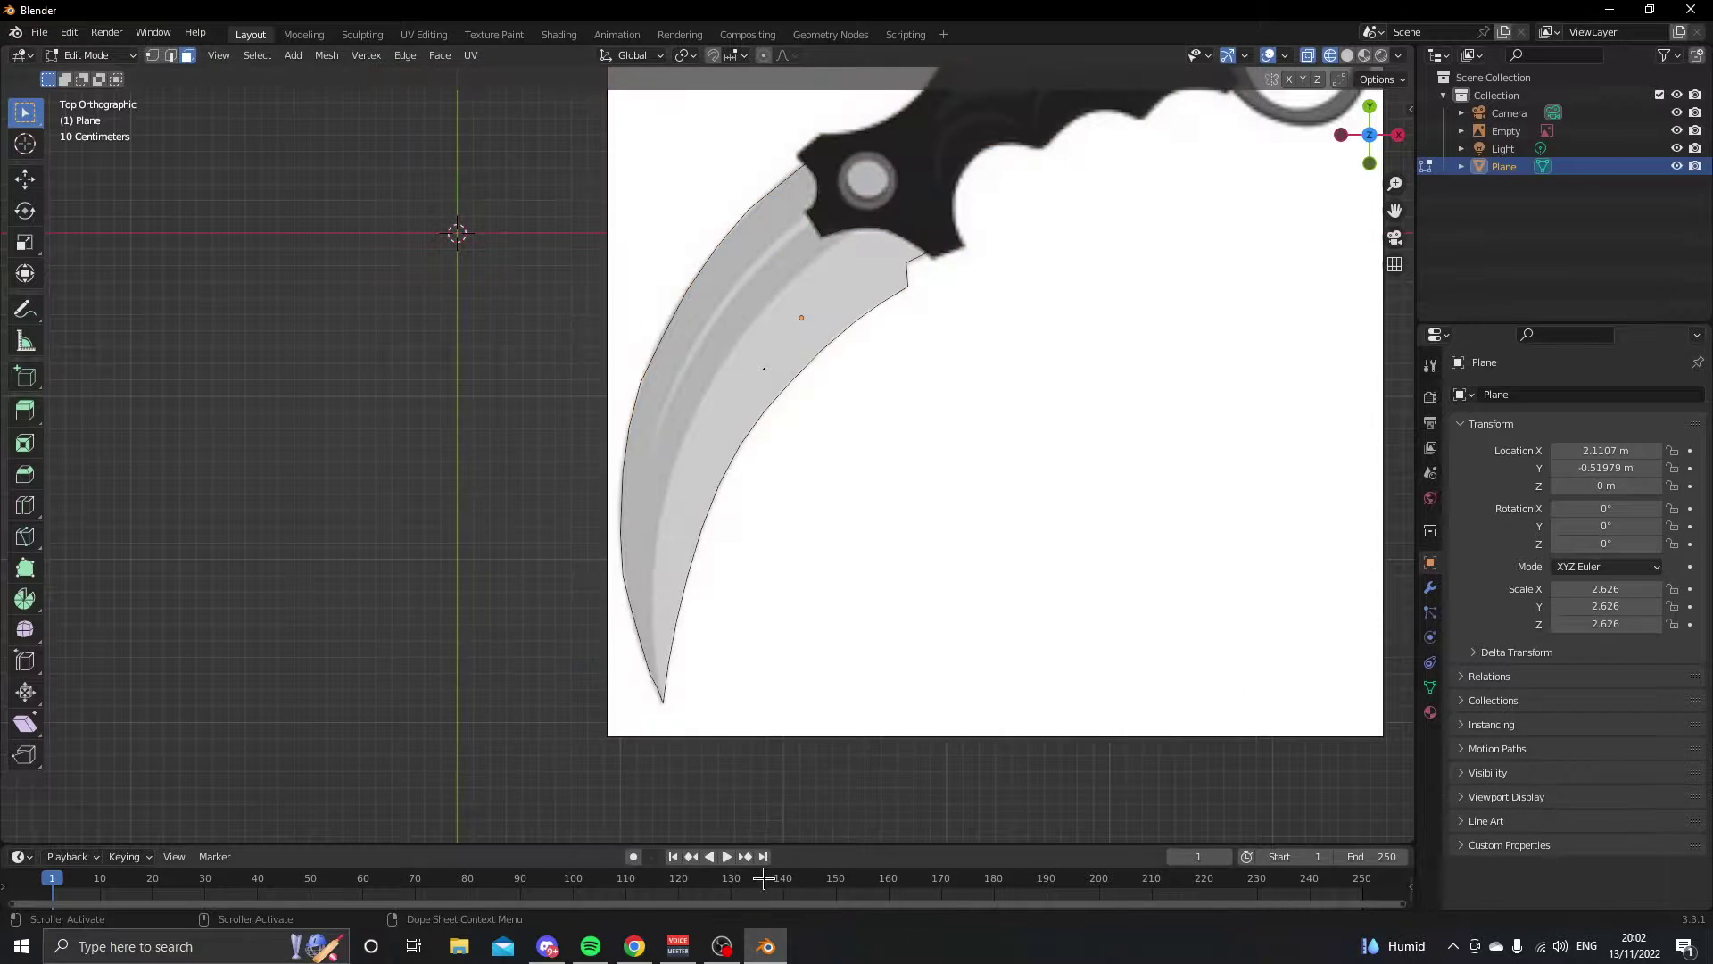
scroll(792, 598, "down", 3)
middle_click_drag(793, 597, 676, 496)
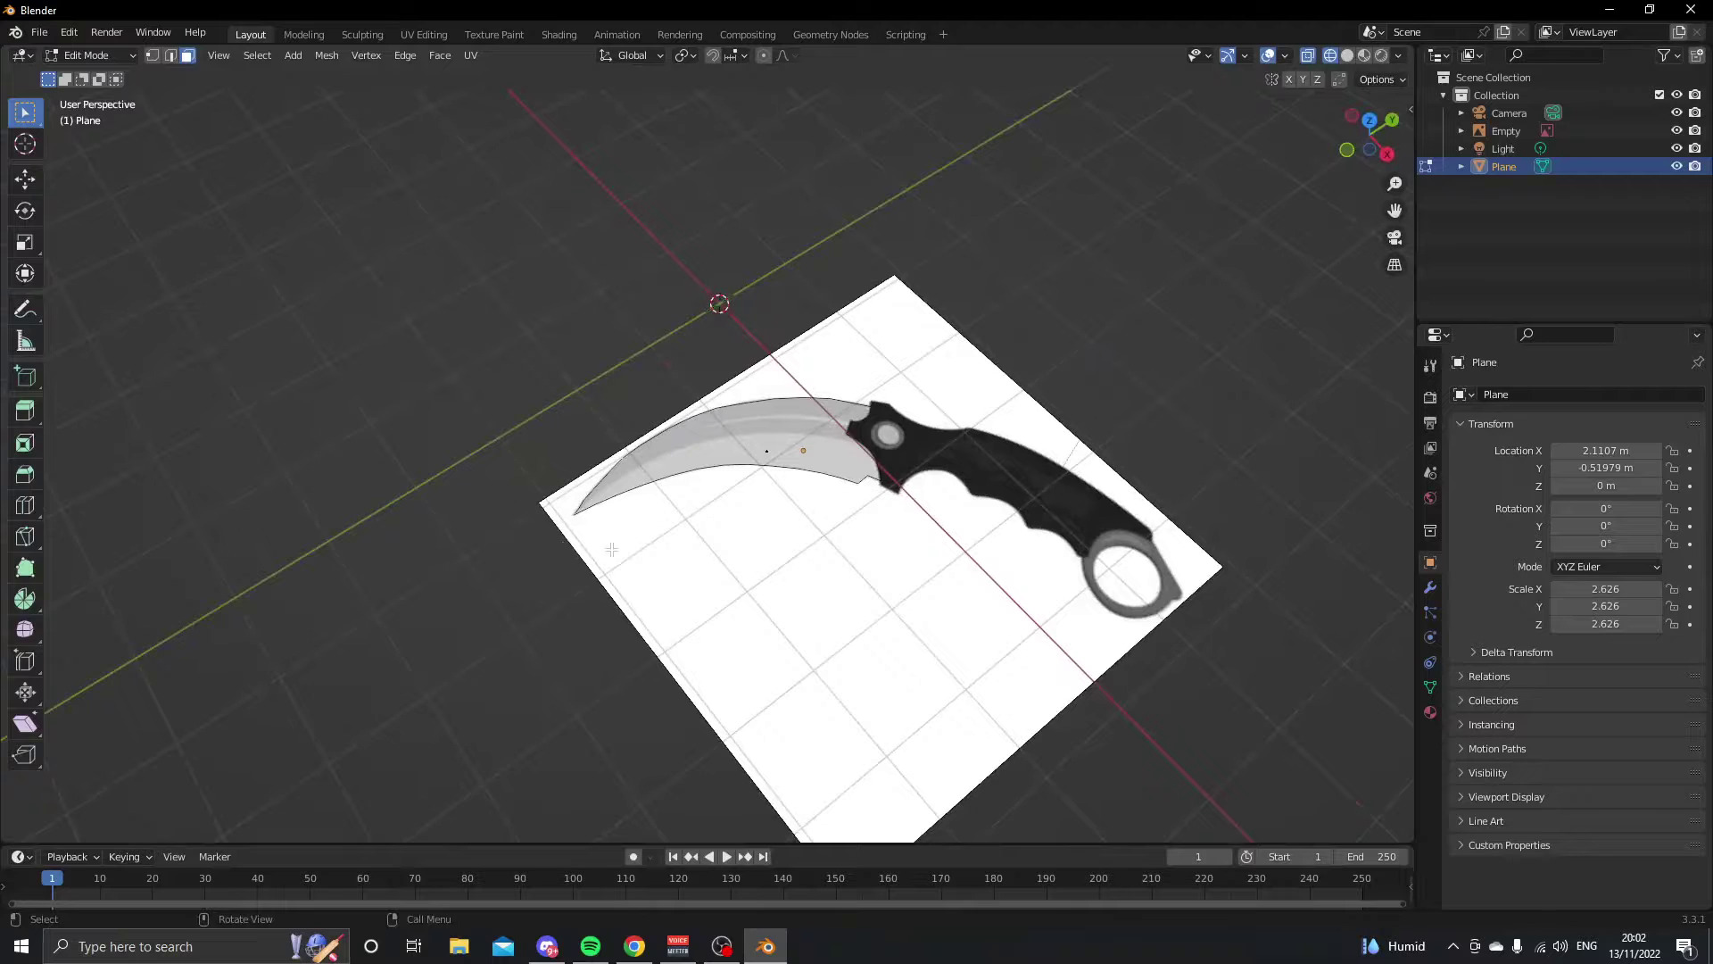
middle_click_drag(651, 618, 825, 585)
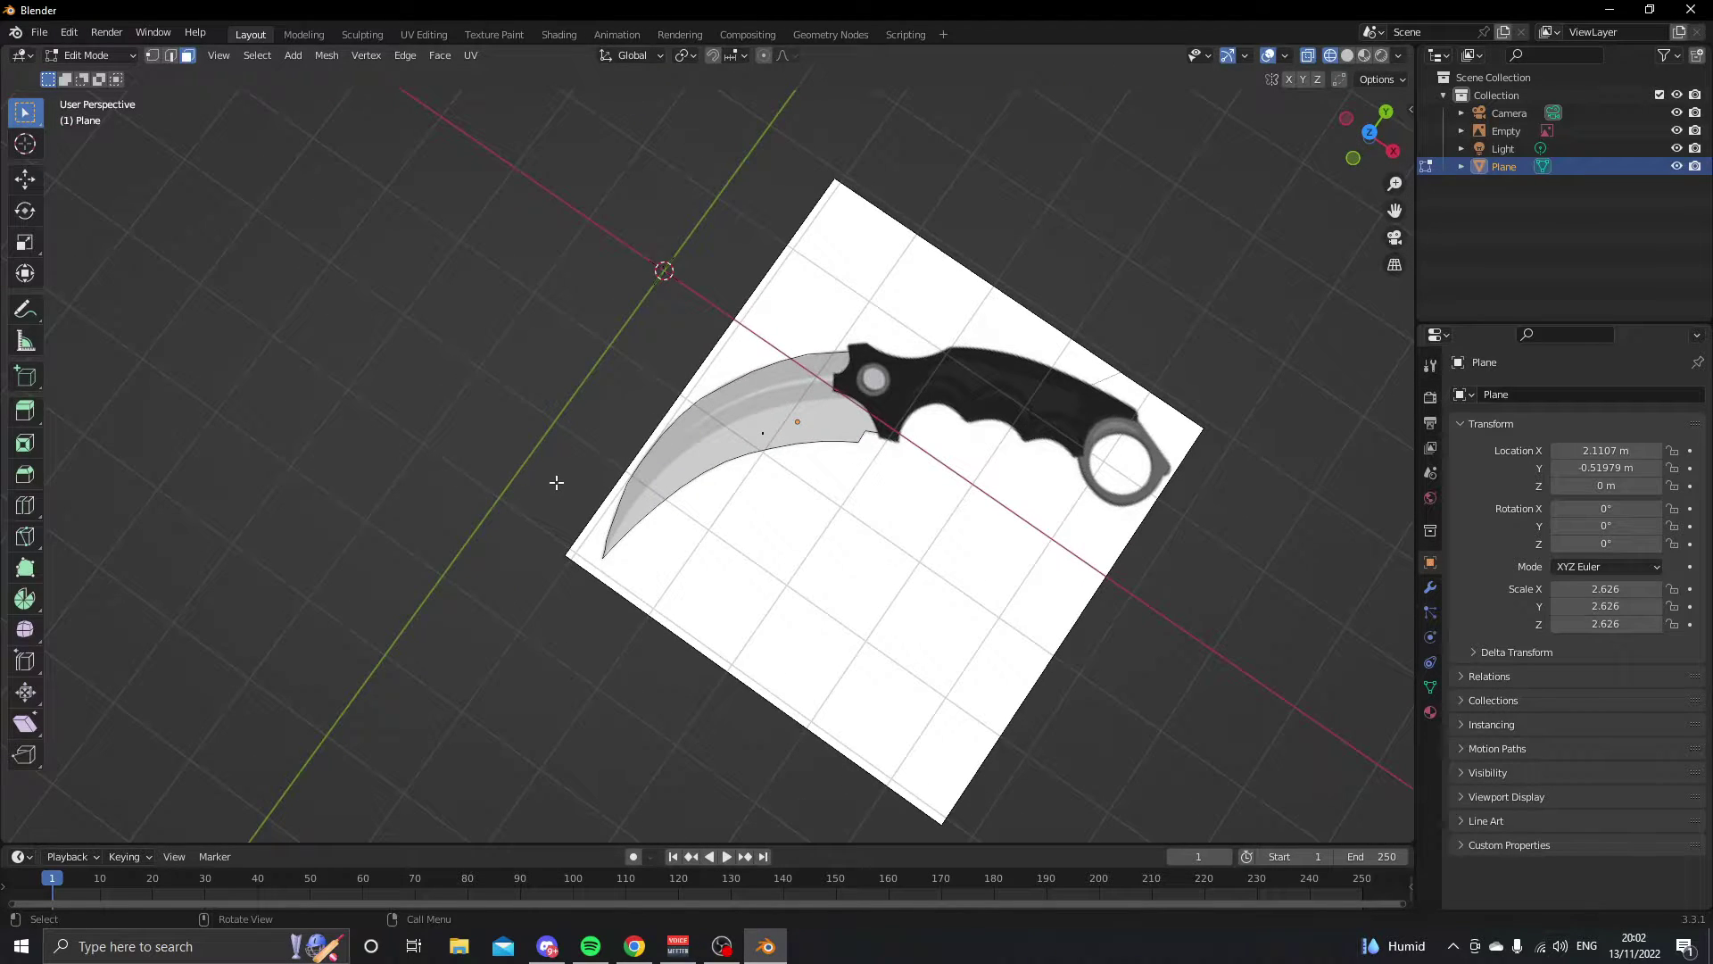
key("KP_7")
middle_click_drag(954, 406, 836, 578, "shift")
middle_click_drag(764, 464, 741, 428, "shift")
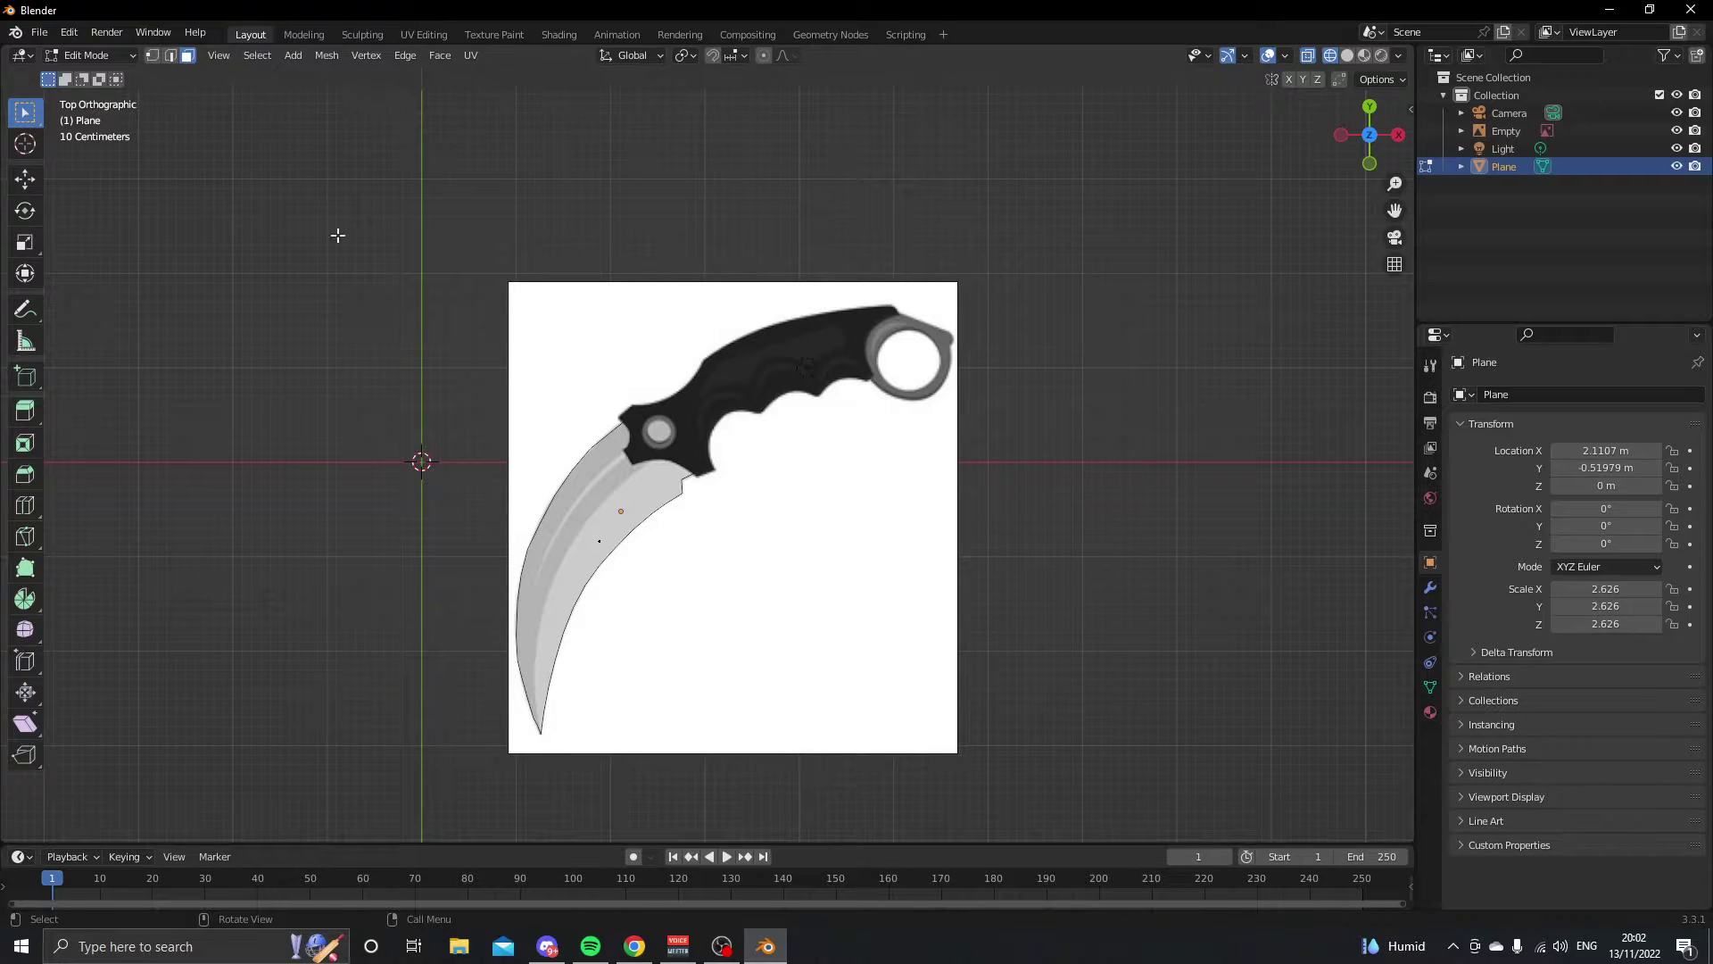
- In Object Mode, add a second plane, move it over the handle and scale it to about 3.645 so it covers the handle
key("Tab")
left_click(234, 55)
mouse_move(285, 75)
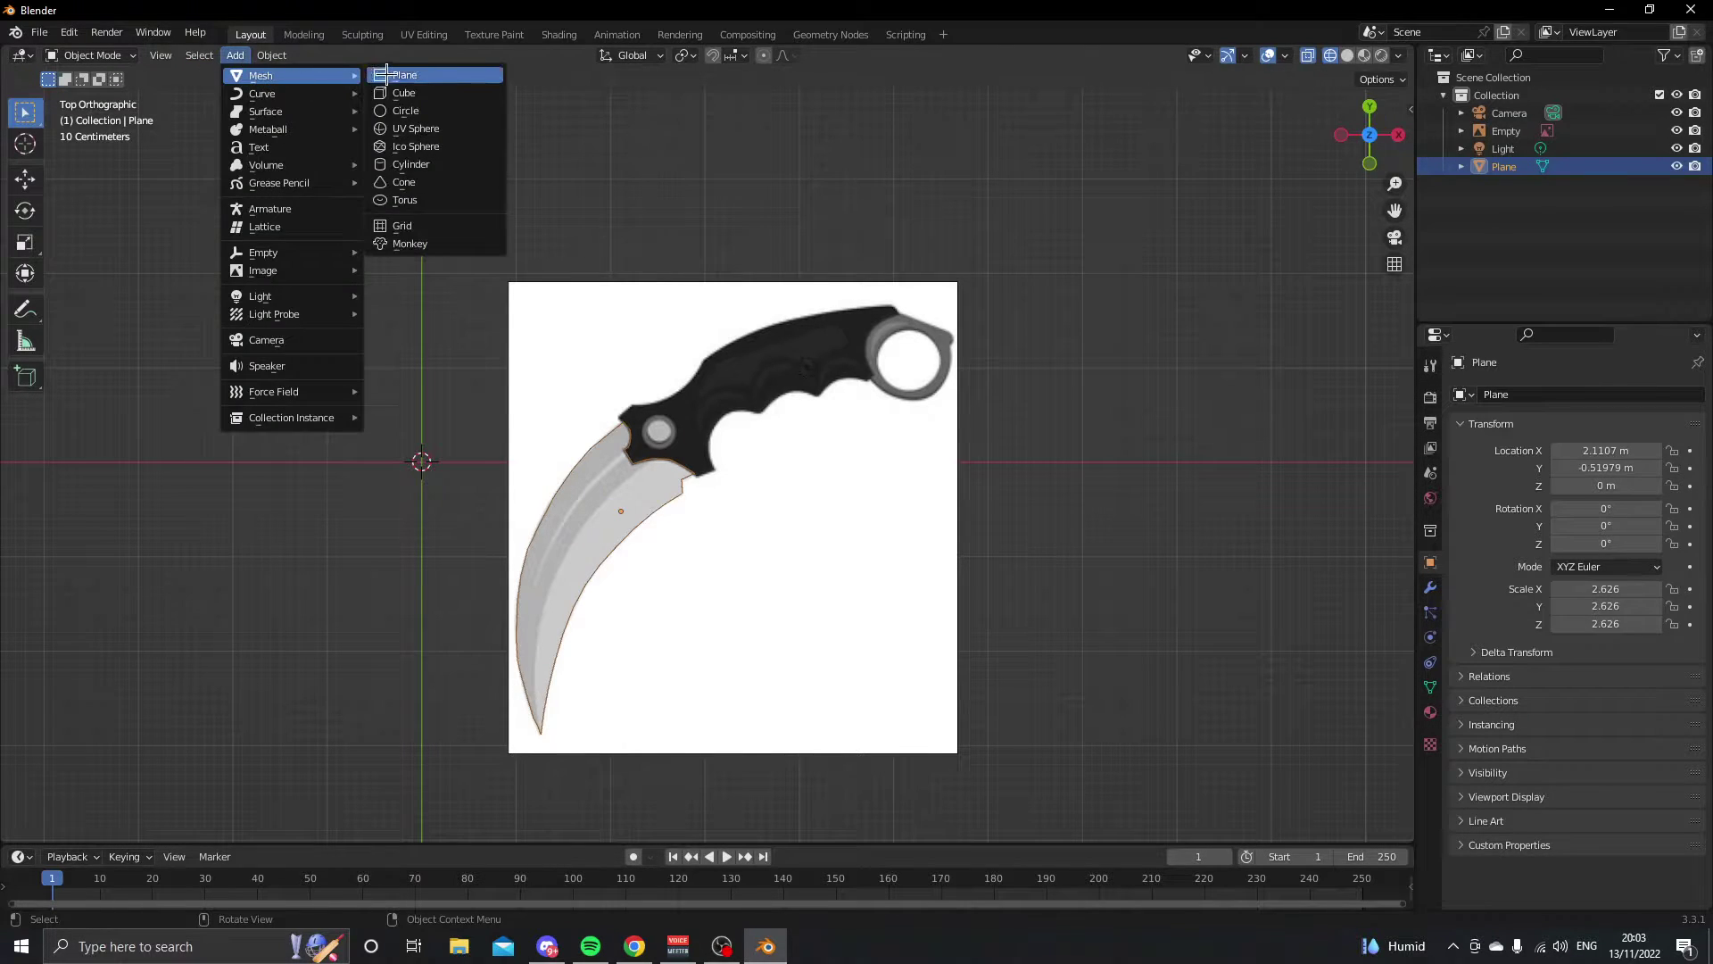
left_click(401, 73)
scroll(643, 383, "down", 3)
key("g")
left_click(790, 394)
key("s")
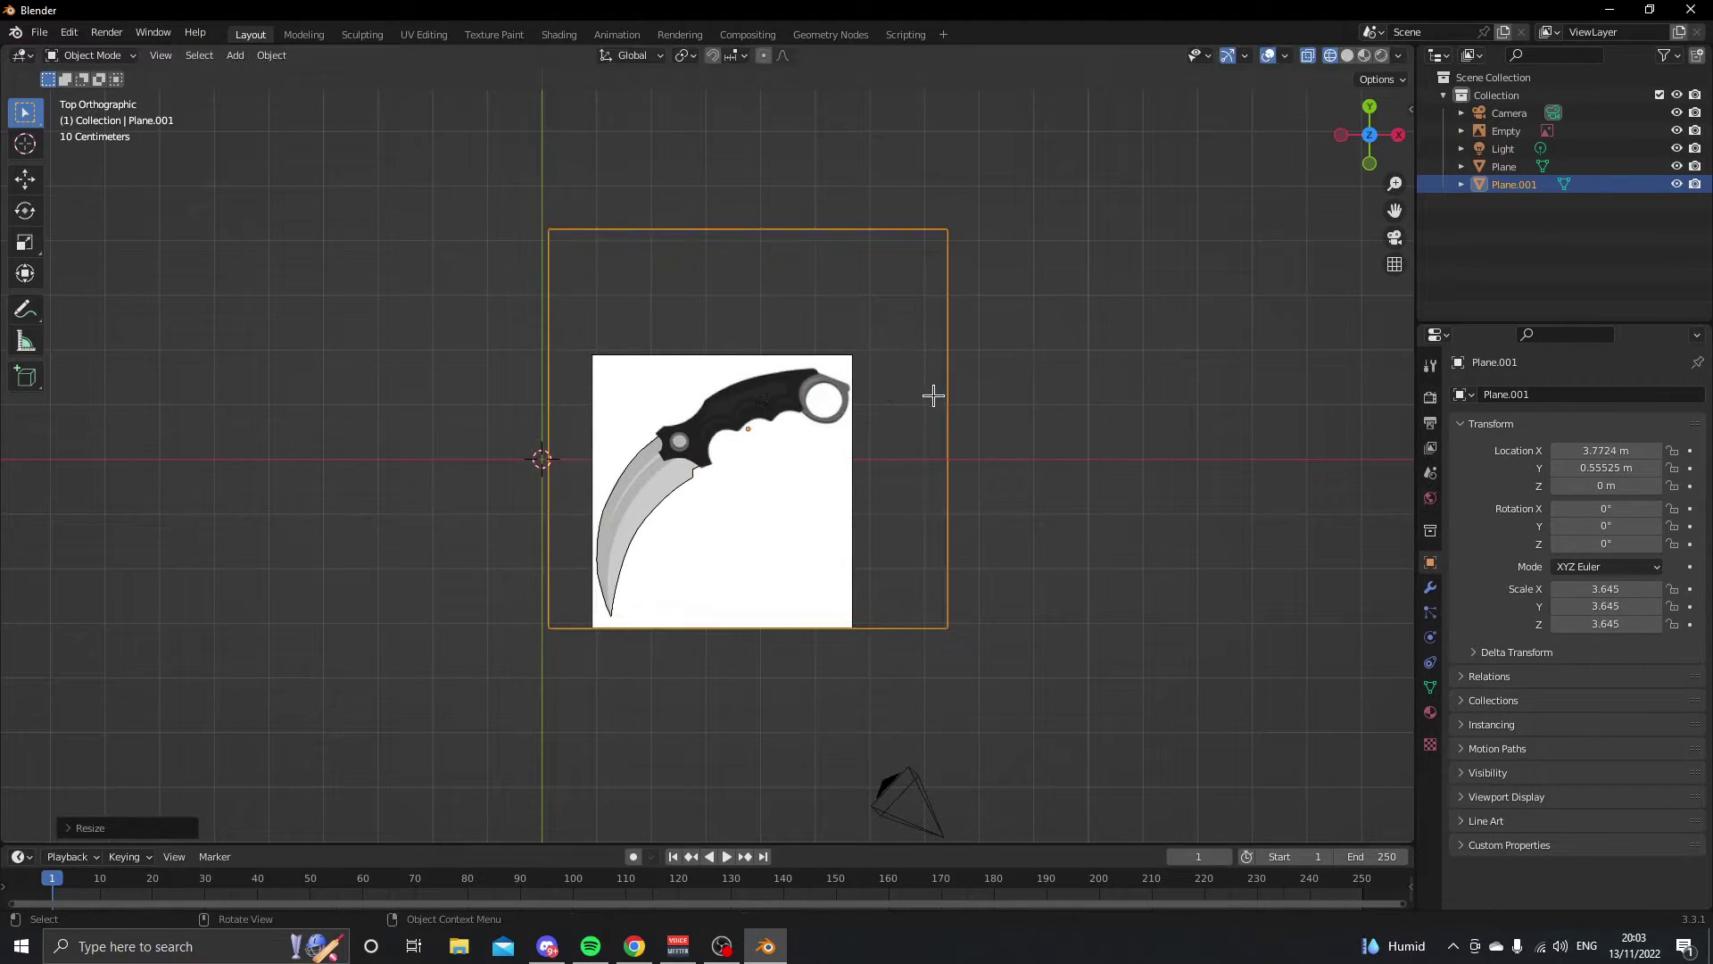
left_click(930, 394)
- In Edit Mode, start a Knife cut where the blade meets the handle's lower corner and trace around that corner into the first finger groove
key("Tab")
key("alt+a")
scroll(1072, 548, "up", 5)
key("k")
scroll(683, 444, "up", 6)
middle_click_drag(677, 445, 678, 436, "shift")
left_click(756, 461)
left_click(734, 422)
left_click(724, 366)
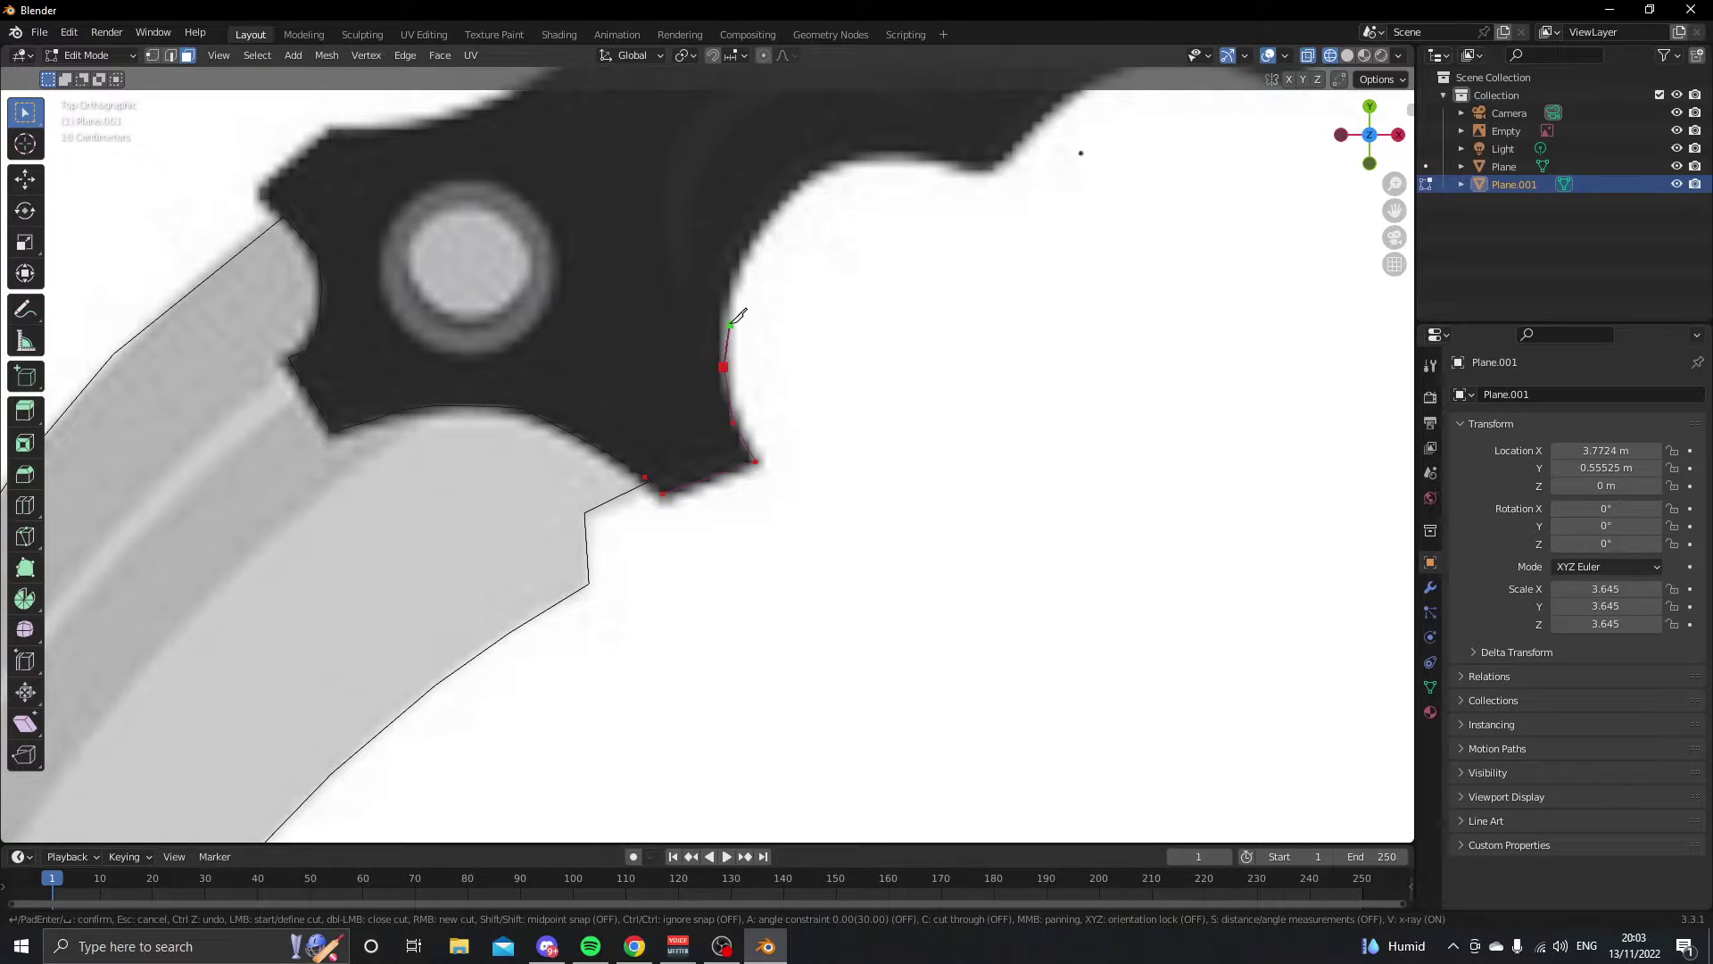
- Undo the last cut point and trace the Knife cut around the first finger groove to the ridge behind it
key("ctrl+z")
left_click(718, 387)
left_click(719, 337)
left_click(720, 304)
left_click(729, 275)
middle_click_drag(729, 276, 599, 597, "shift")
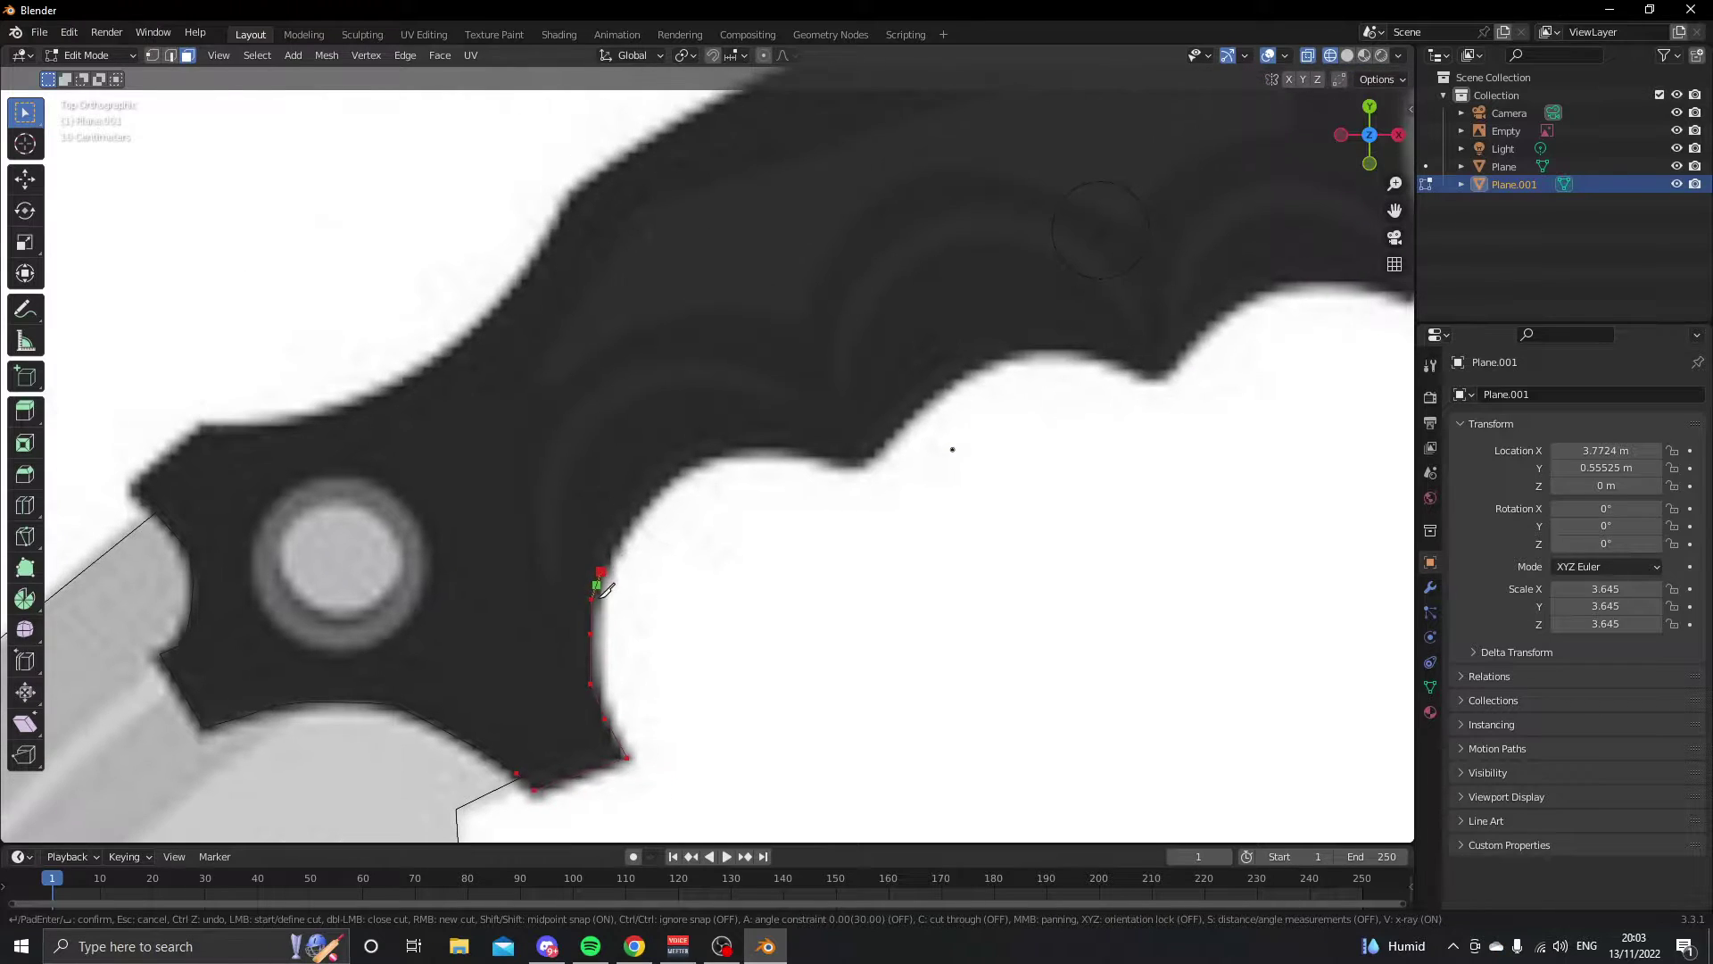
left_click(649, 498)
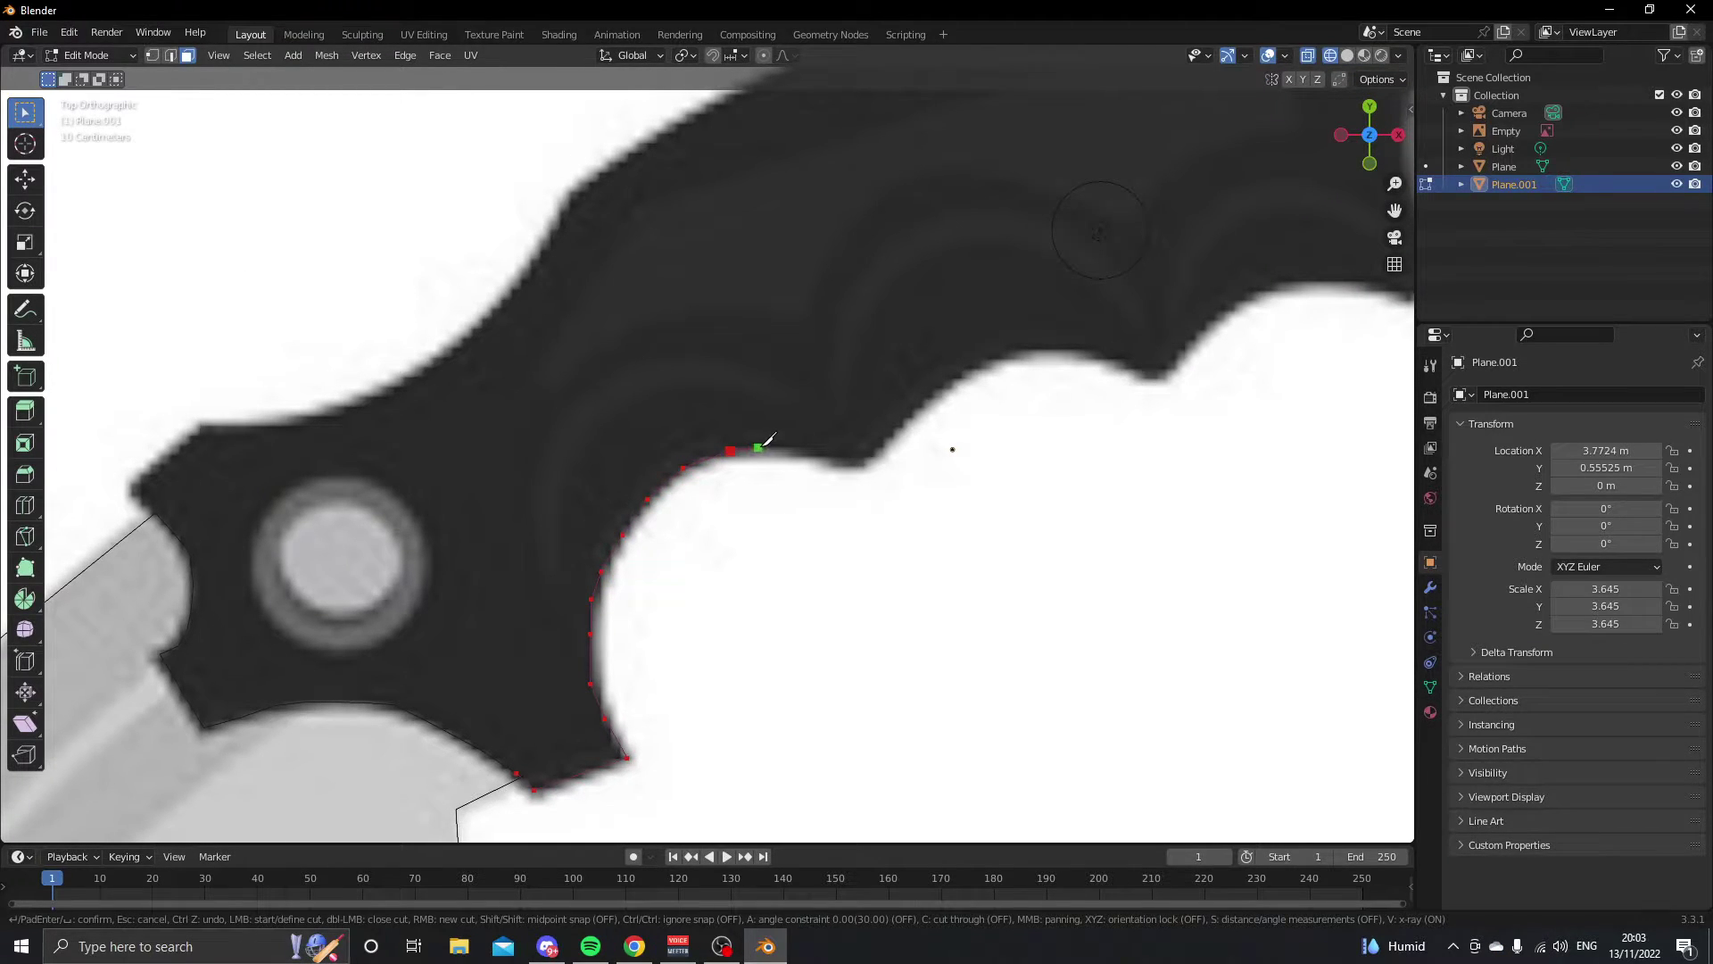
left_click(858, 463)
- Trace the Knife cut along the second finger groove to the next ridge
middle_click_drag(811, 486, 700, 568, "shift")
left_click(781, 513)
left_click(815, 476)
middle_click_drag(816, 472, 705, 558, "shift")
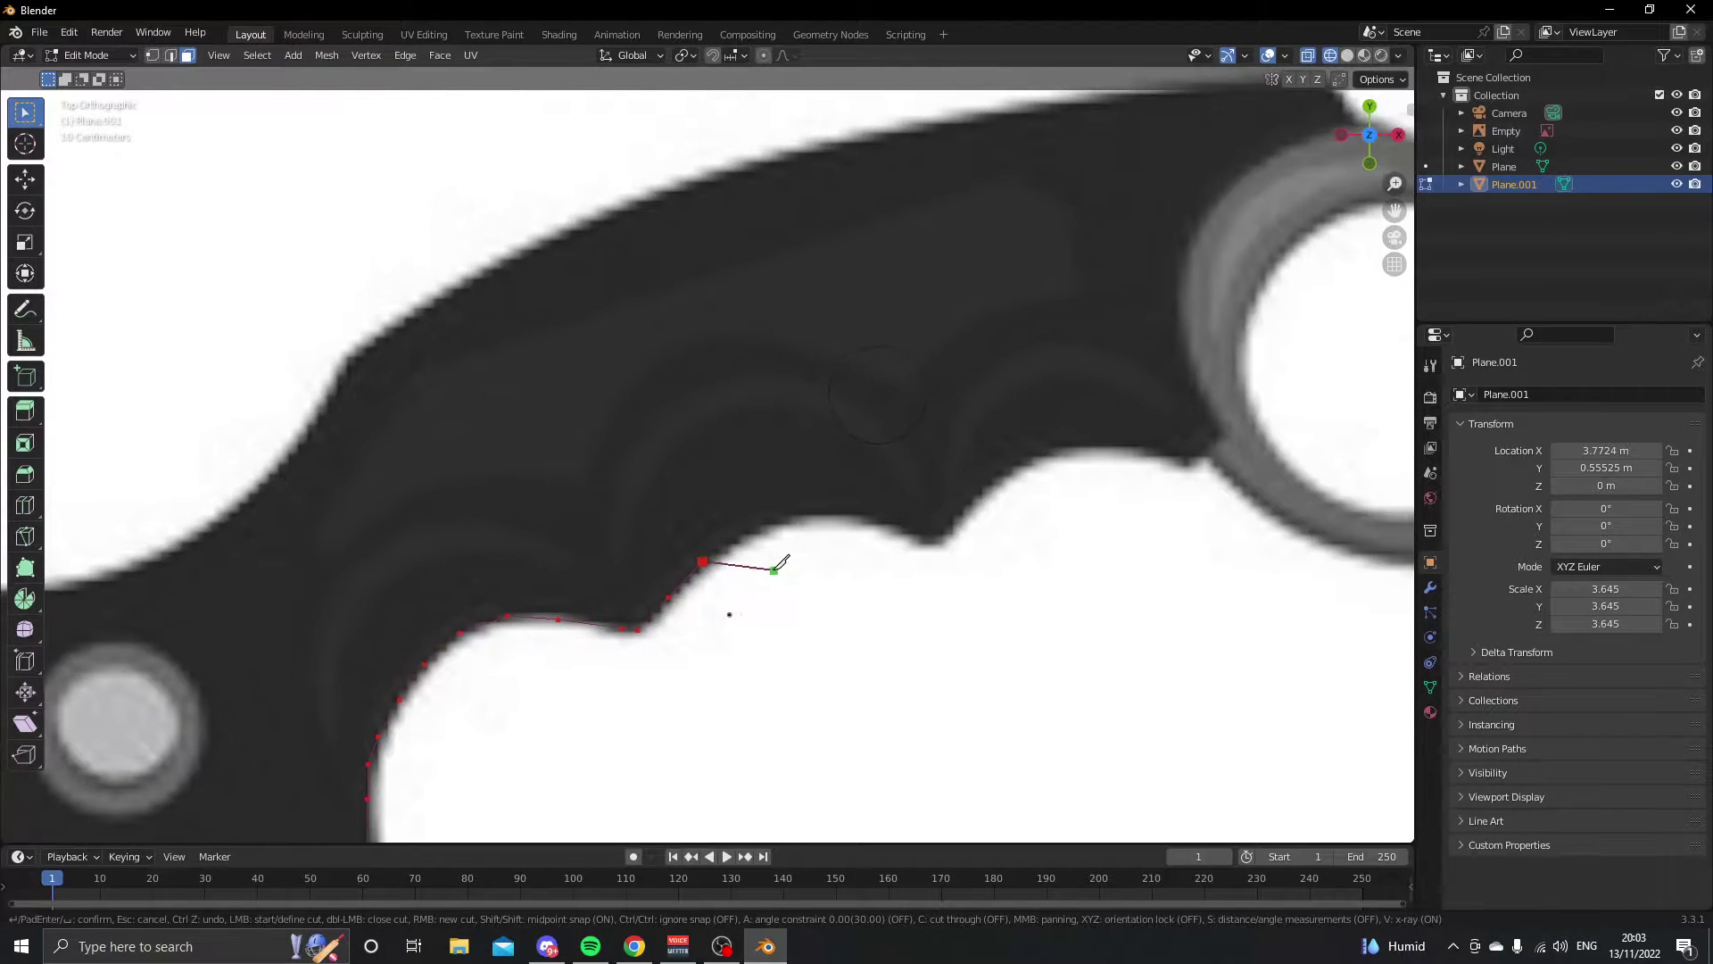
left_click(772, 522)
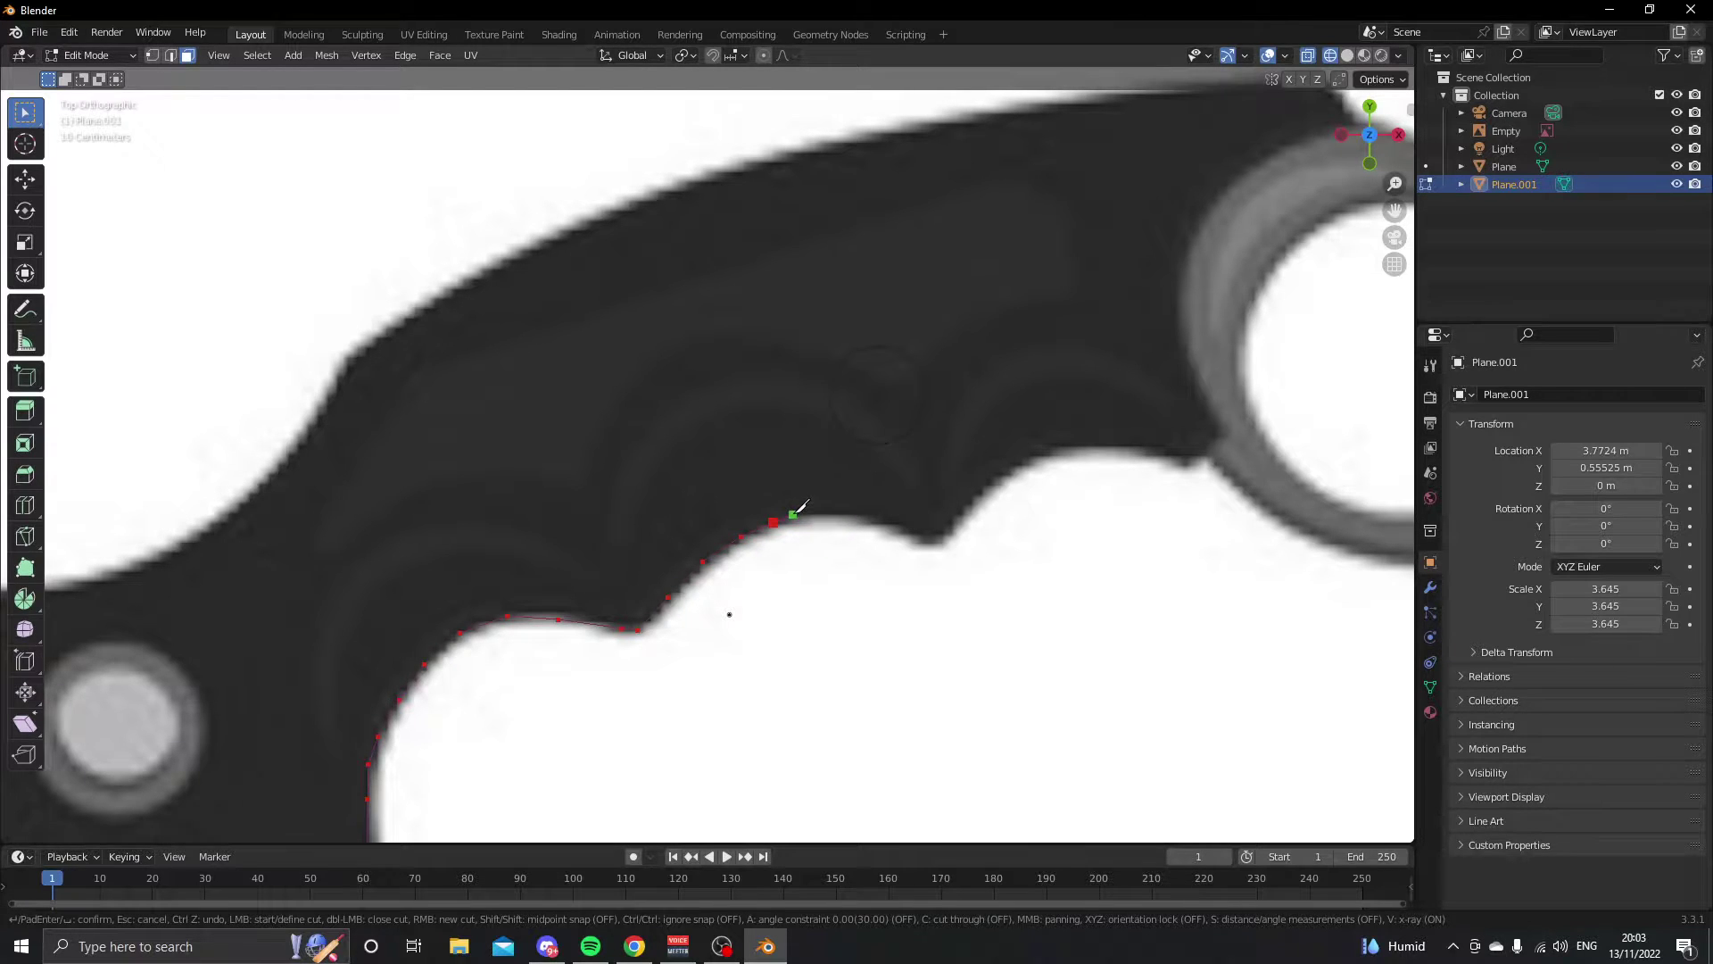
left_click(853, 515)
left_click(944, 540)
- Trace the Knife cut along the third finger groove to where the handle meets the ring
left_click(1058, 449)
left_click(1096, 444)
middle_click_drag(1065, 468, 902, 522, "shift")
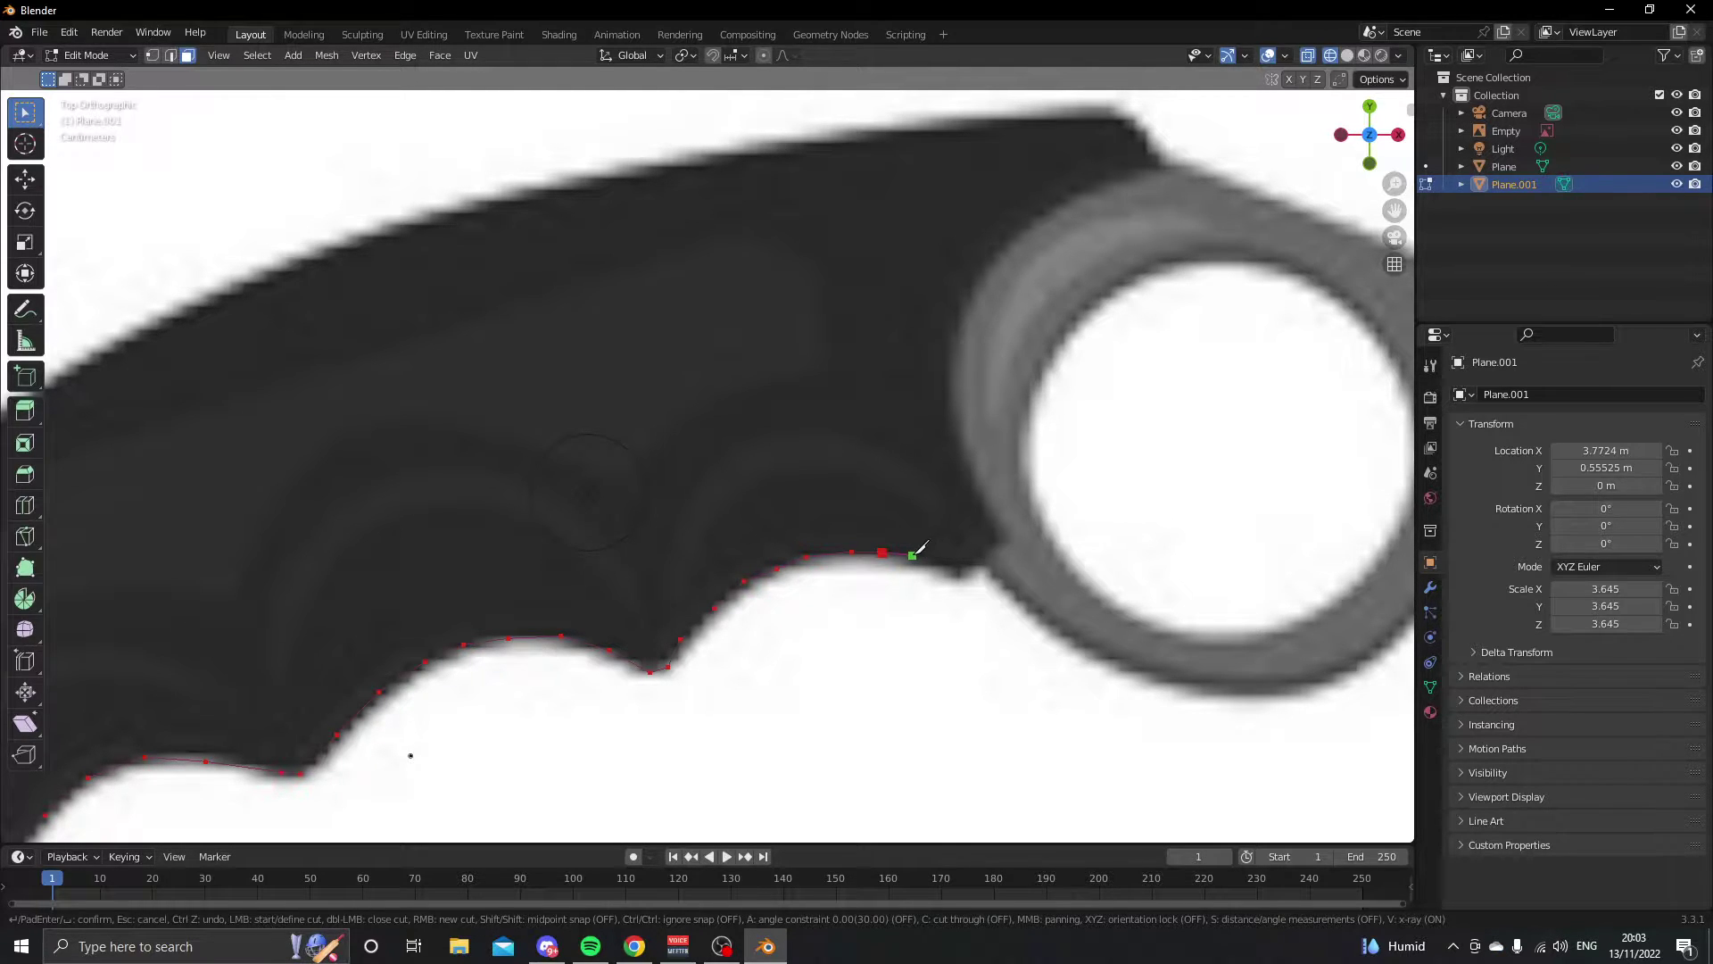
left_click(962, 564)
left_click(1001, 541)
- Trace the Knife cut up the curved boundary between the handle and the ring to the handle's rear upper corner
middle_click_drag(949, 437, 870, 571)
left_click(868, 574)
left_click(862, 522)
left_click(874, 465)
left_click(890, 424)
left_click(969, 343)
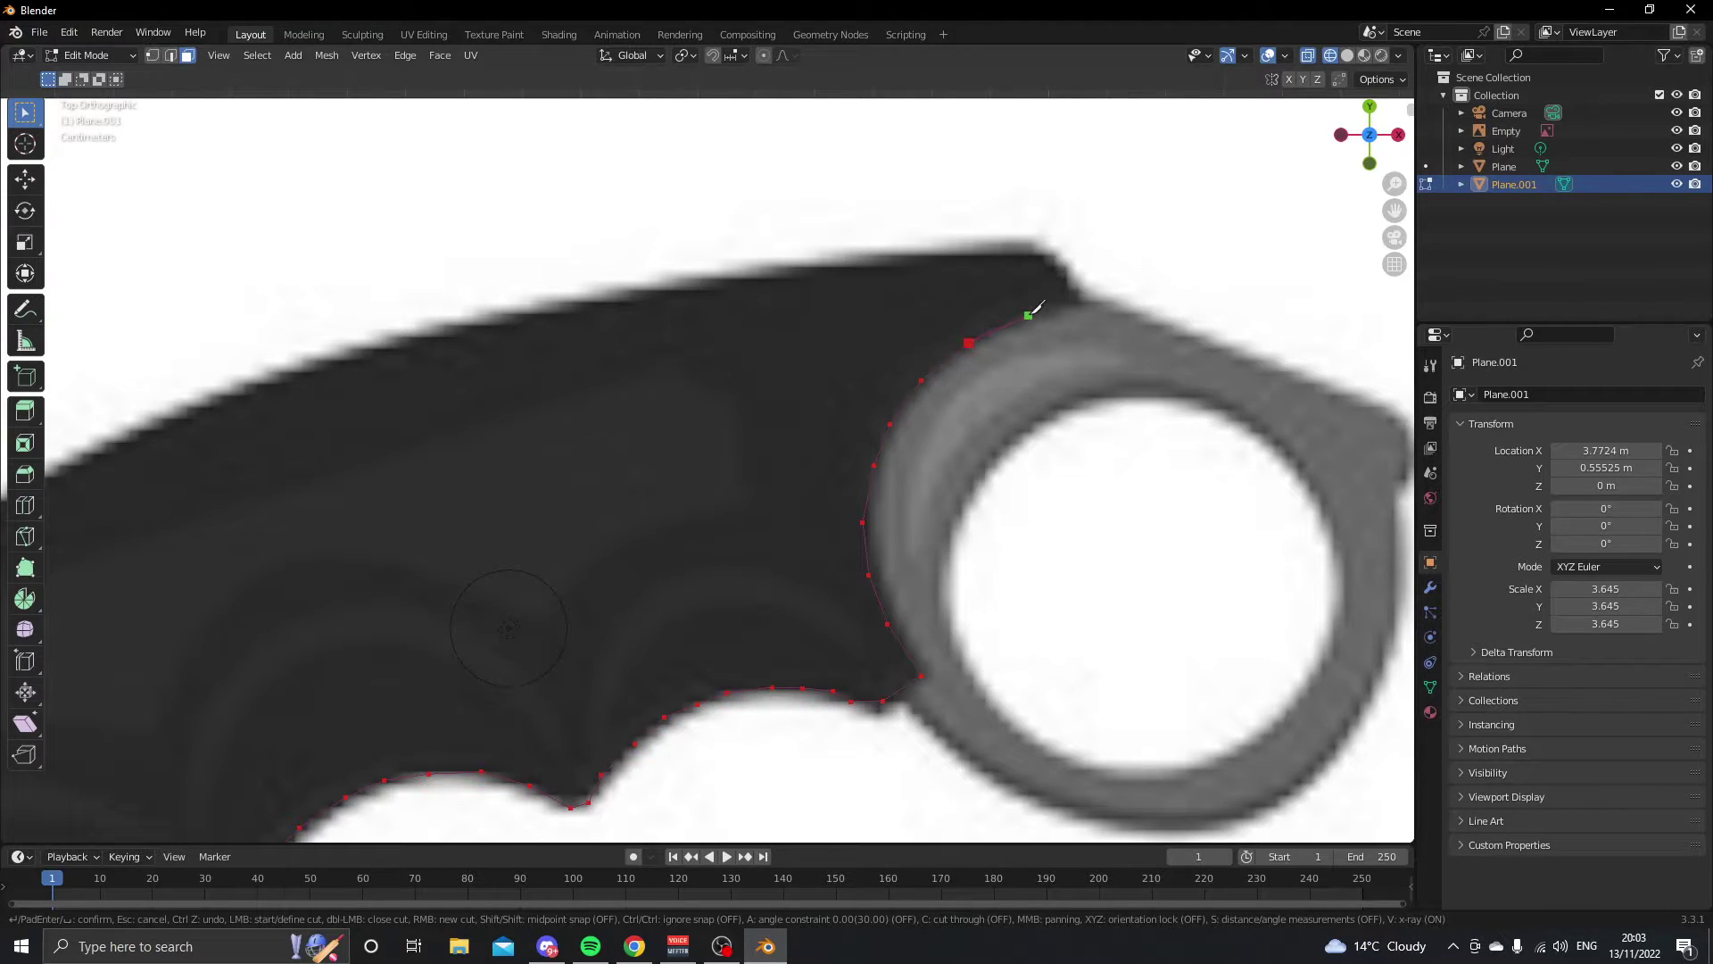
left_click(1089, 301)
- Trace the Knife cut around the handle's rear corner and along the first part of its upper edge
left_click(1046, 254)
left_click(959, 255)
left_click(893, 259)
left_click(803, 267)
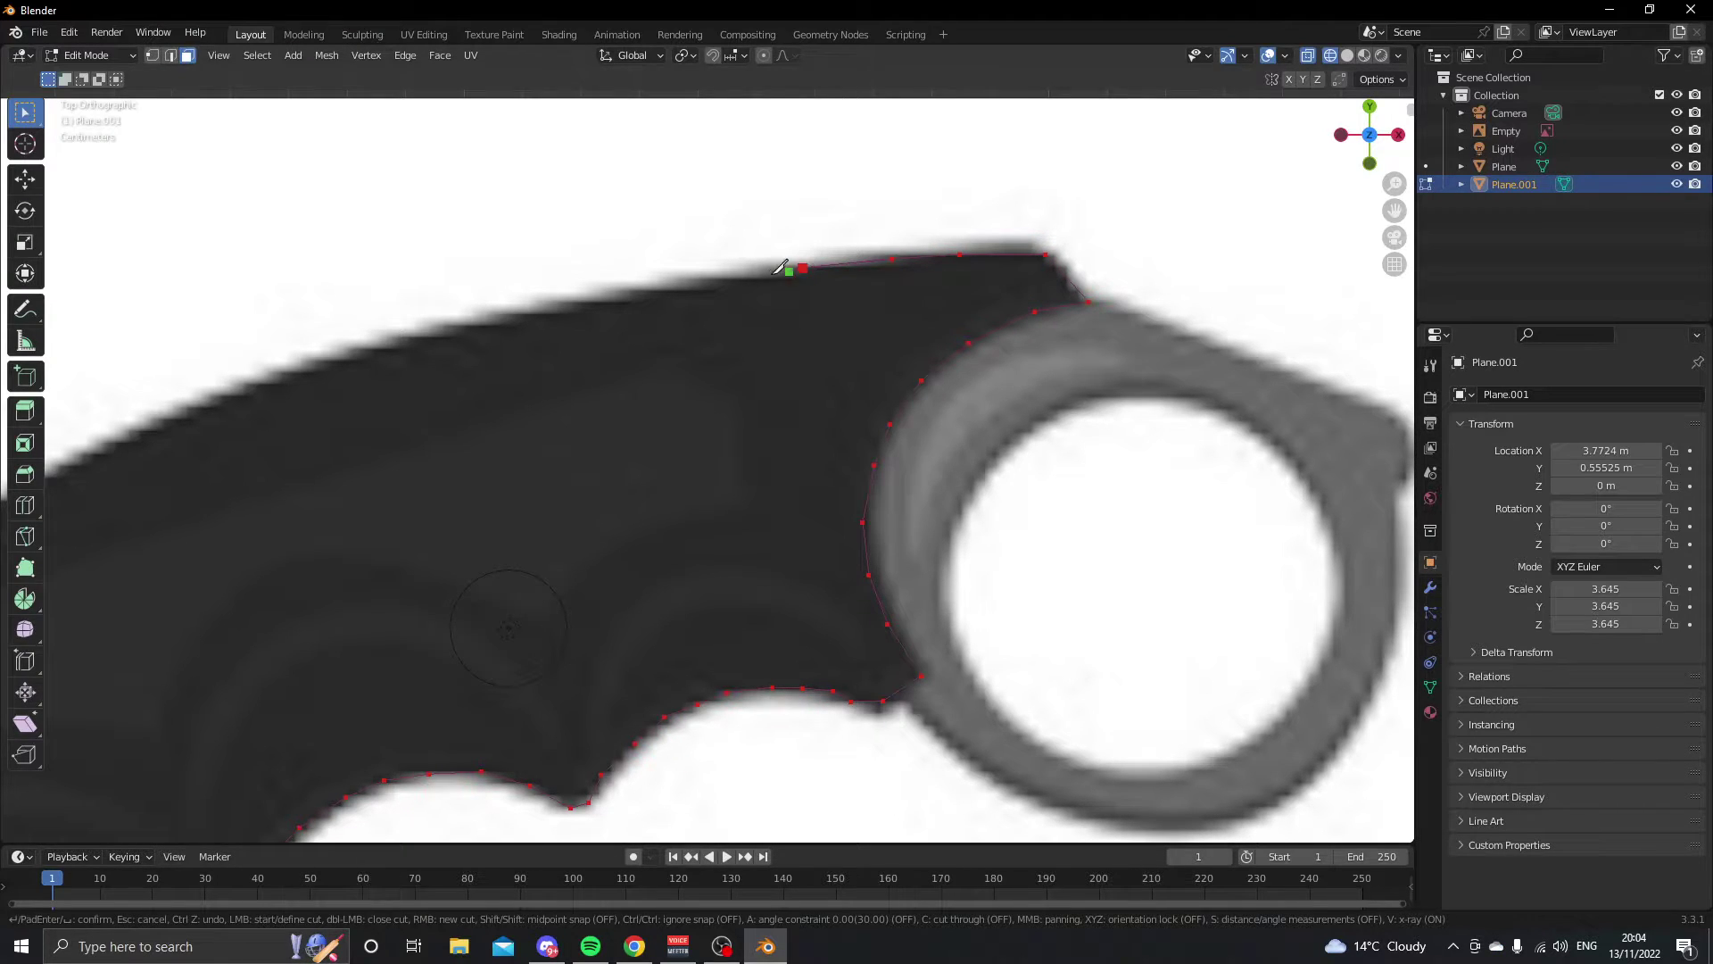
left_click(723, 278)
middle_click_drag(671, 279, 1018, 306)
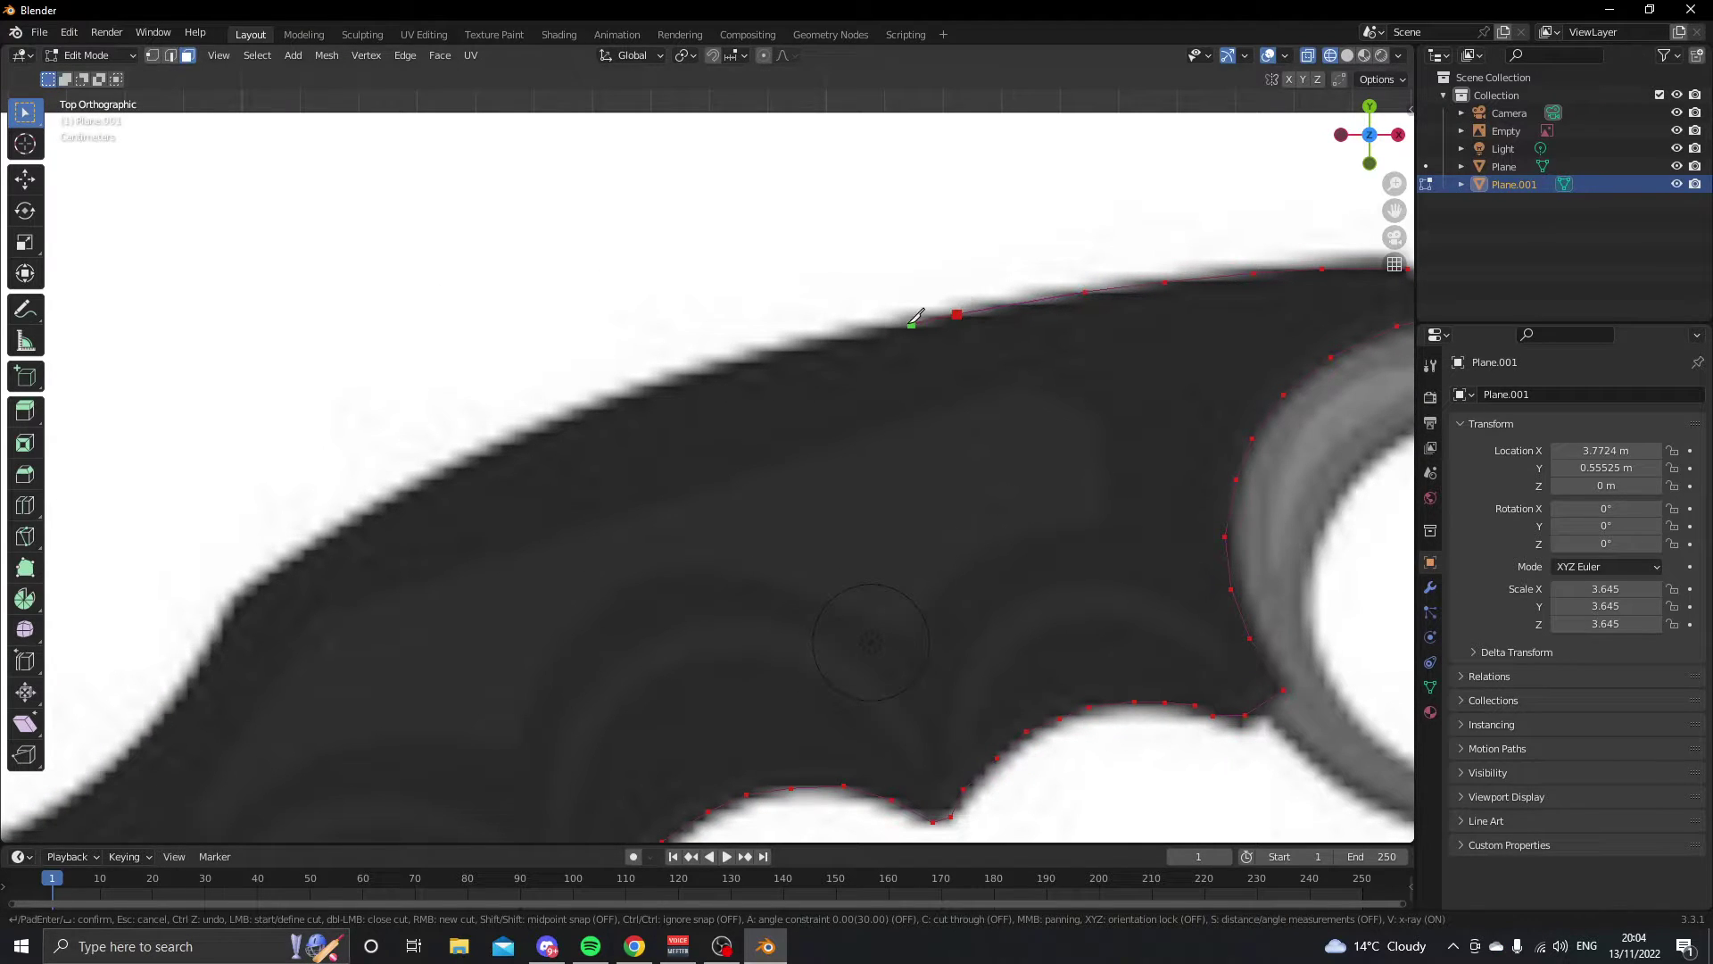
- Continue the Knife cut along the handle's upper edge to the bend where it drops toward the blade
scroll(855, 335, "down", 3)
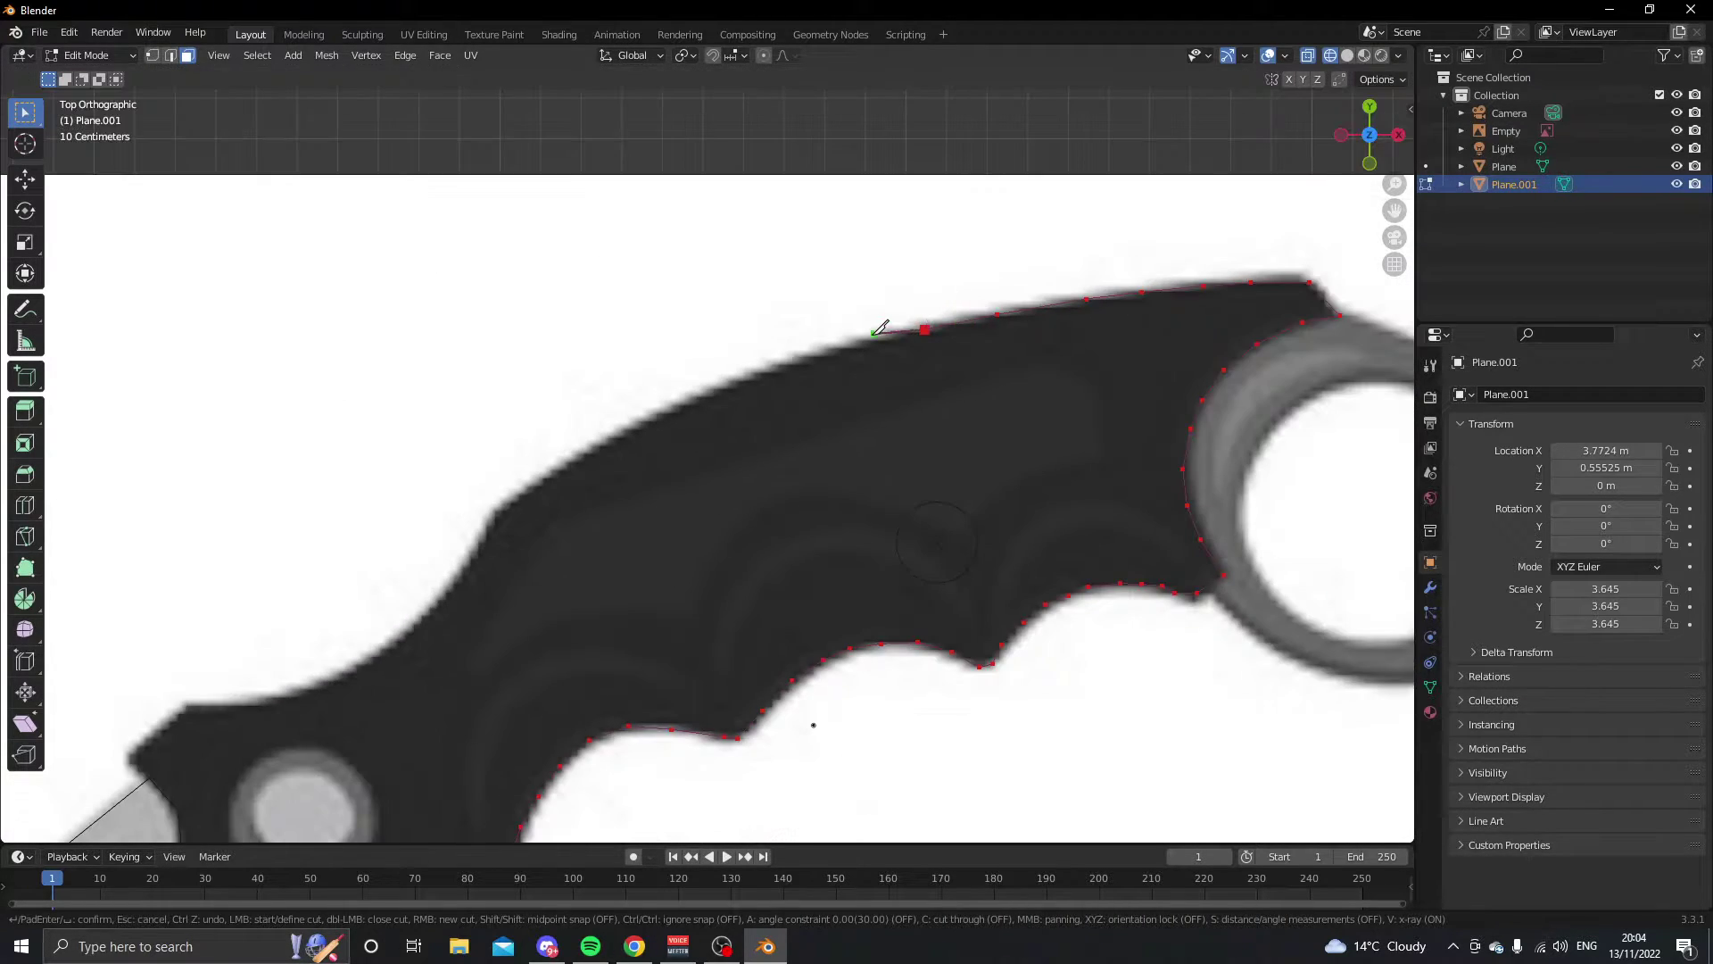
left_click(862, 344)
left_click(787, 369)
middle_click_drag(832, 341, 1108, 294, "shift")
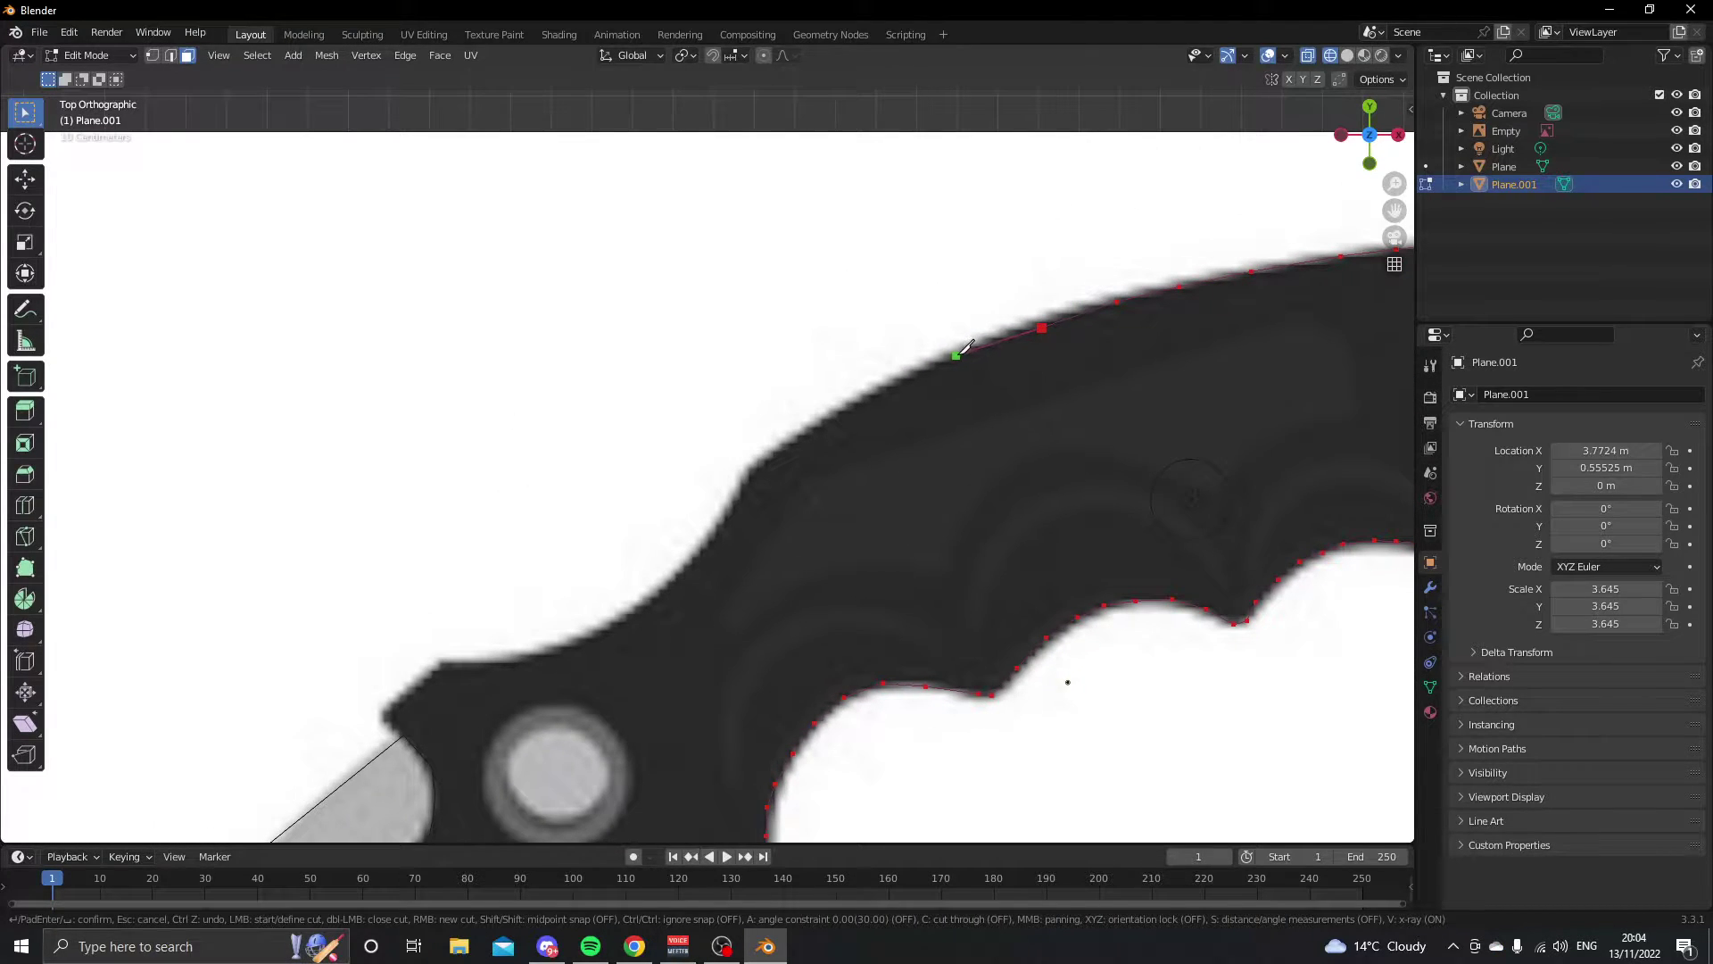
left_click(881, 390)
left_click(831, 418)
left_click(749, 468)
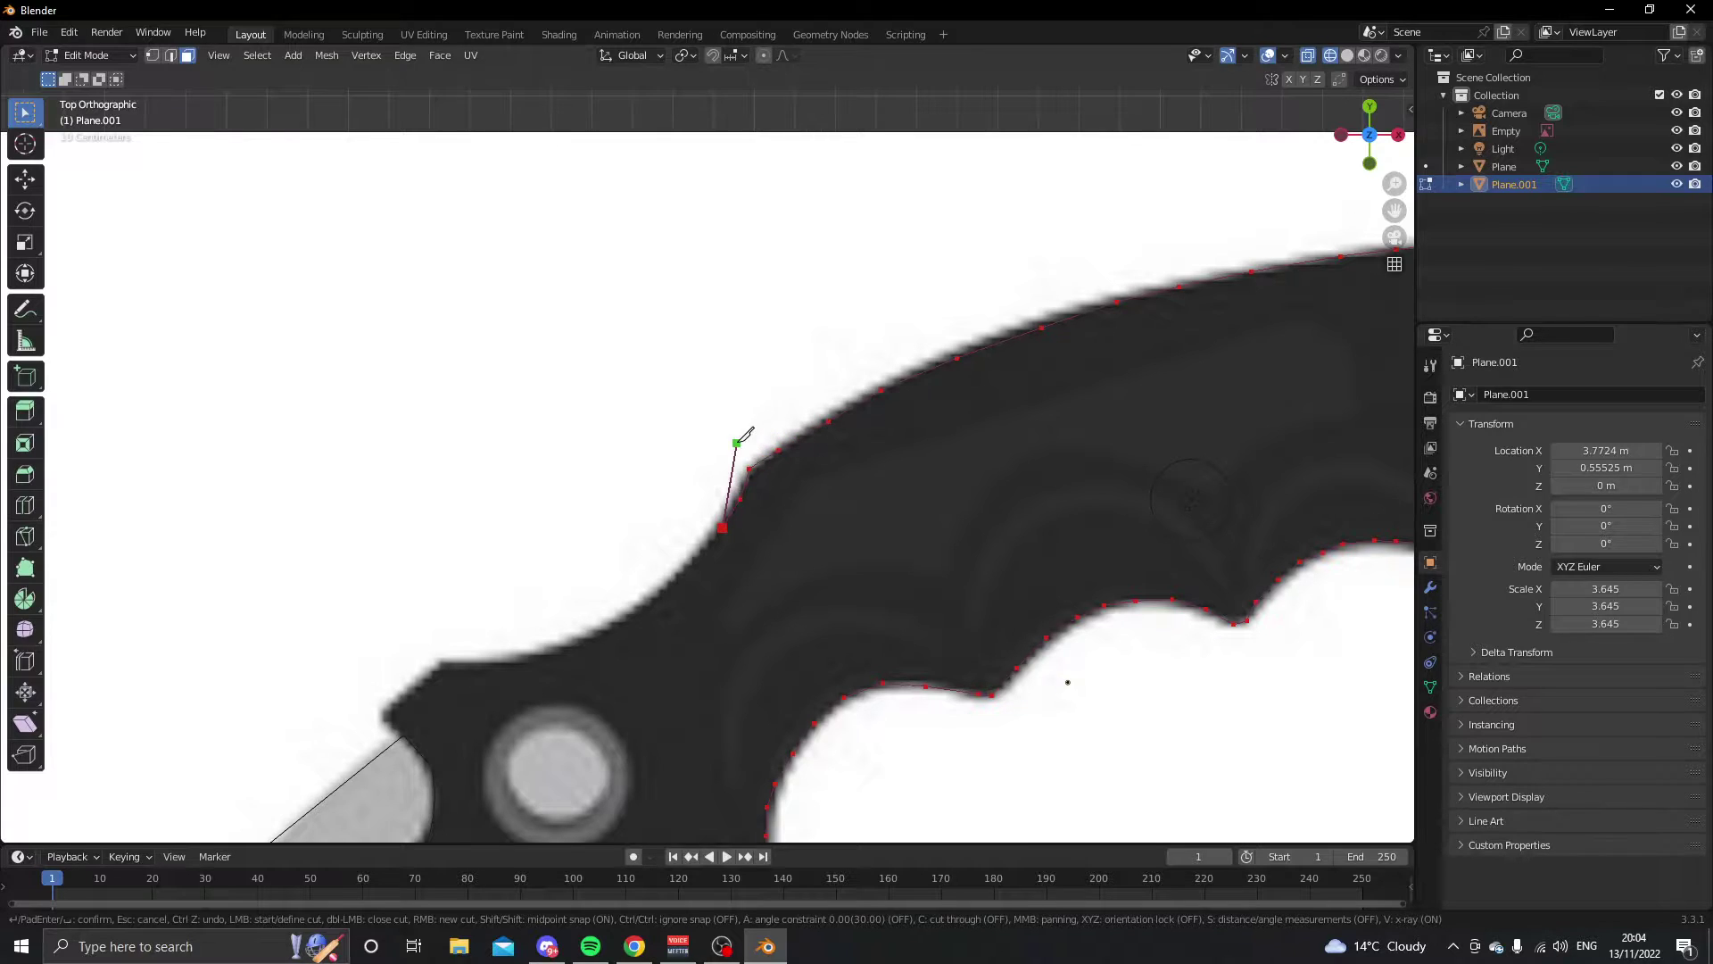
- Trace the Knife cut down the concave part of the upper edge to the handle's front upper corner
middle_click_drag(713, 496, 803, 393)
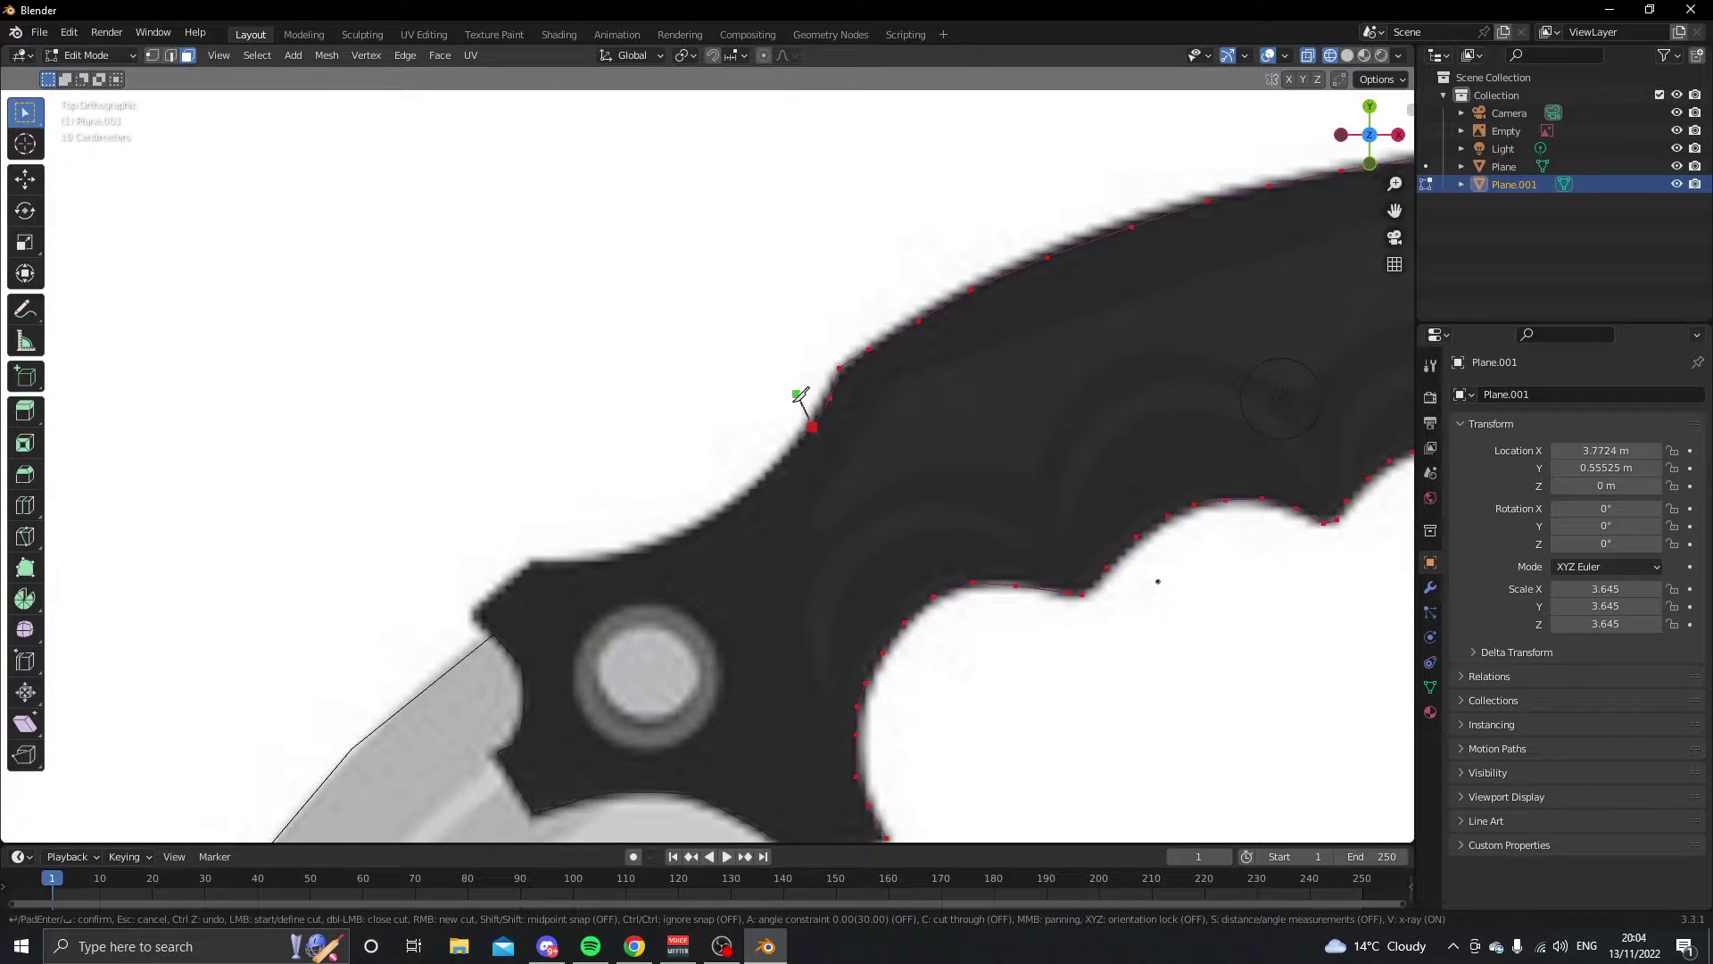
left_click(749, 492)
left_click(712, 524)
left_click(669, 539)
left_click(630, 556)
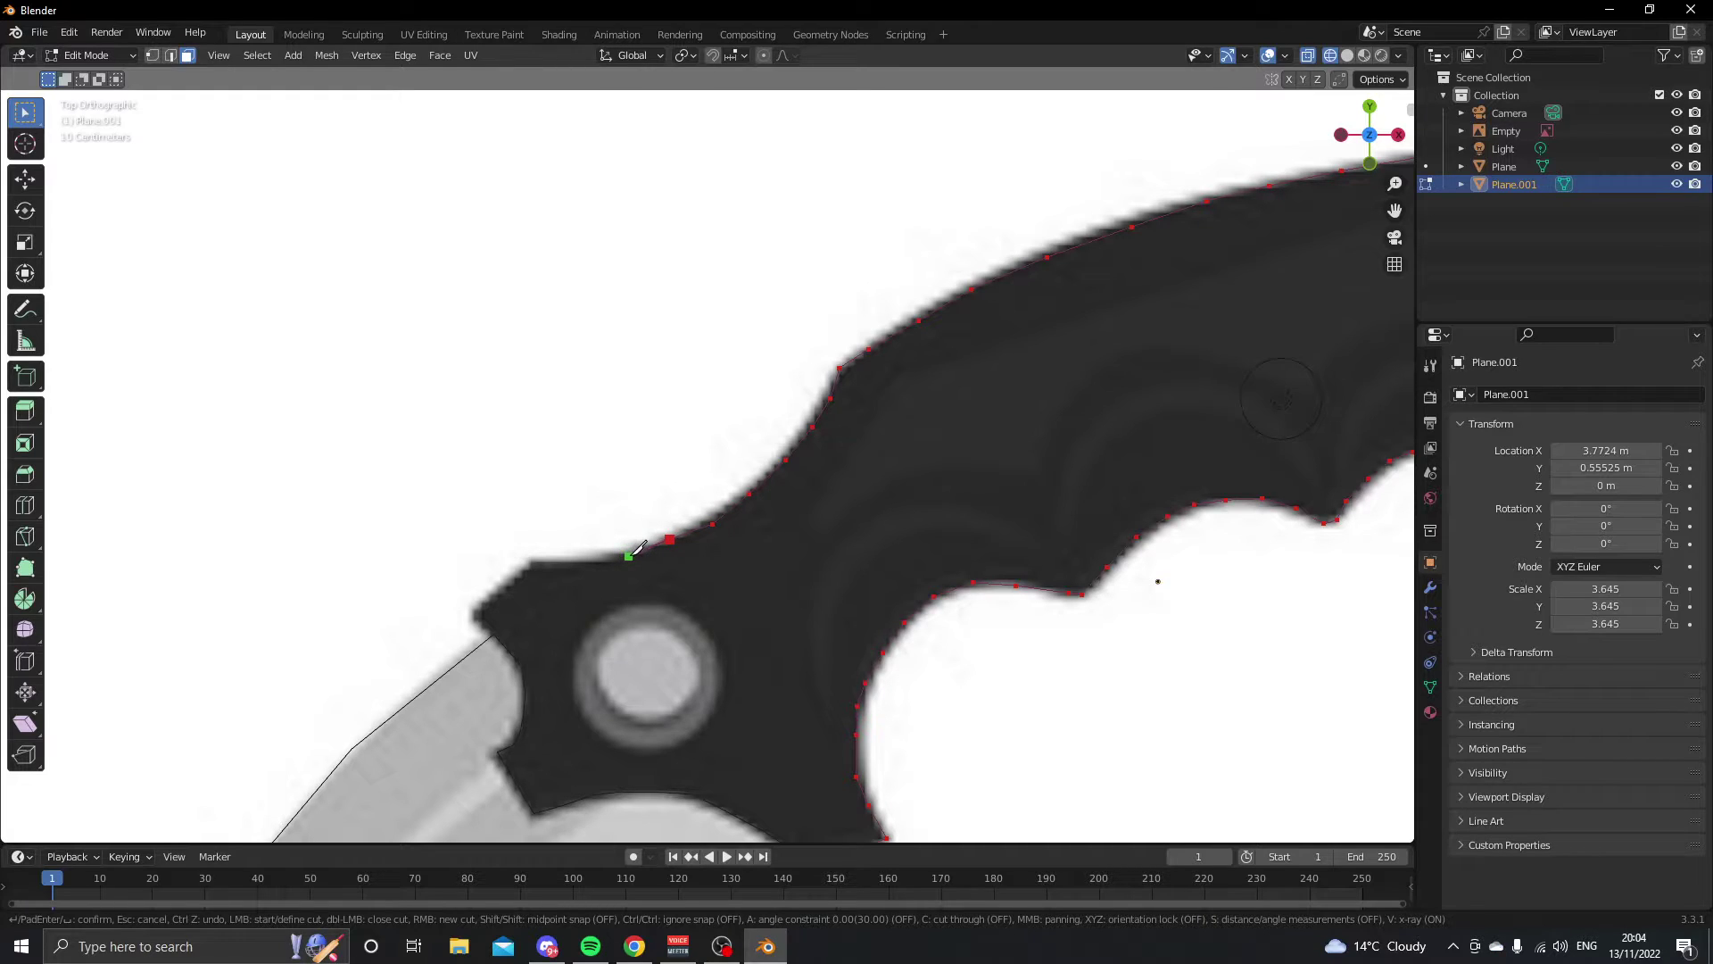
left_click(585, 562)
left_click(537, 562)
- Trace the Knife cut around the handle's front tip and the rounded recess against the blade to the notch below it
left_click(512, 582)
left_click(497, 637)
scroll(497, 637, "up", 5)
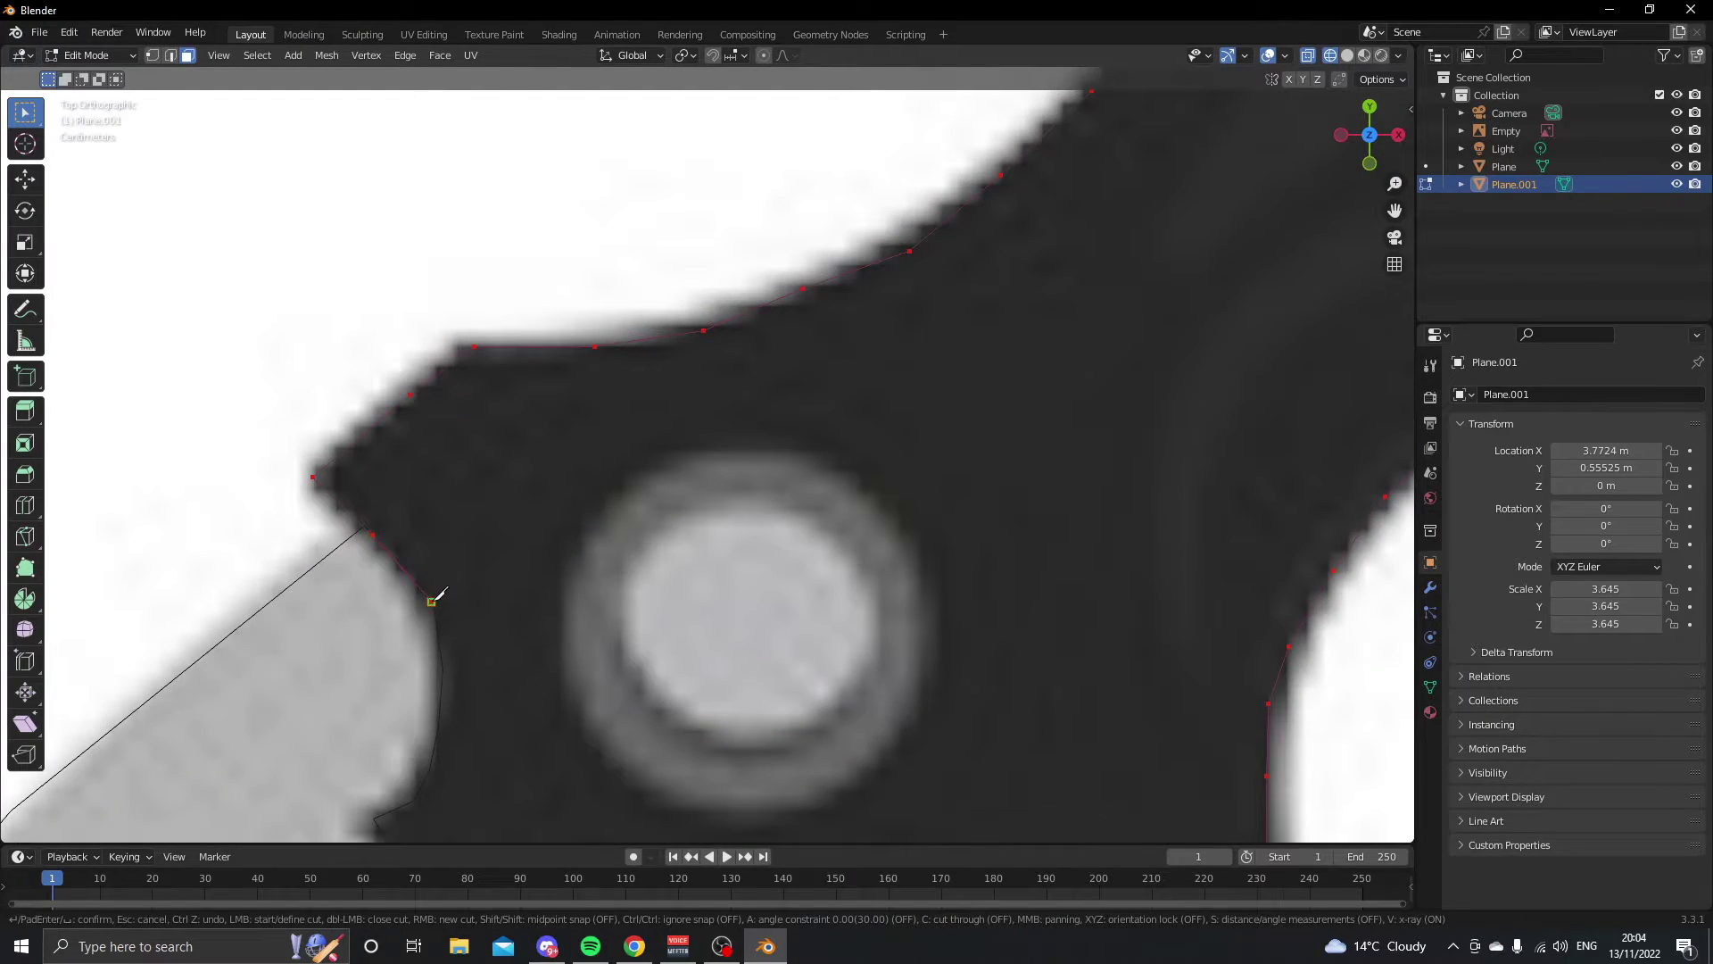
left_click(442, 664)
left_click(435, 742)
left_click(372, 821)
middle_click_drag(451, 676, 544, 369, "shift")
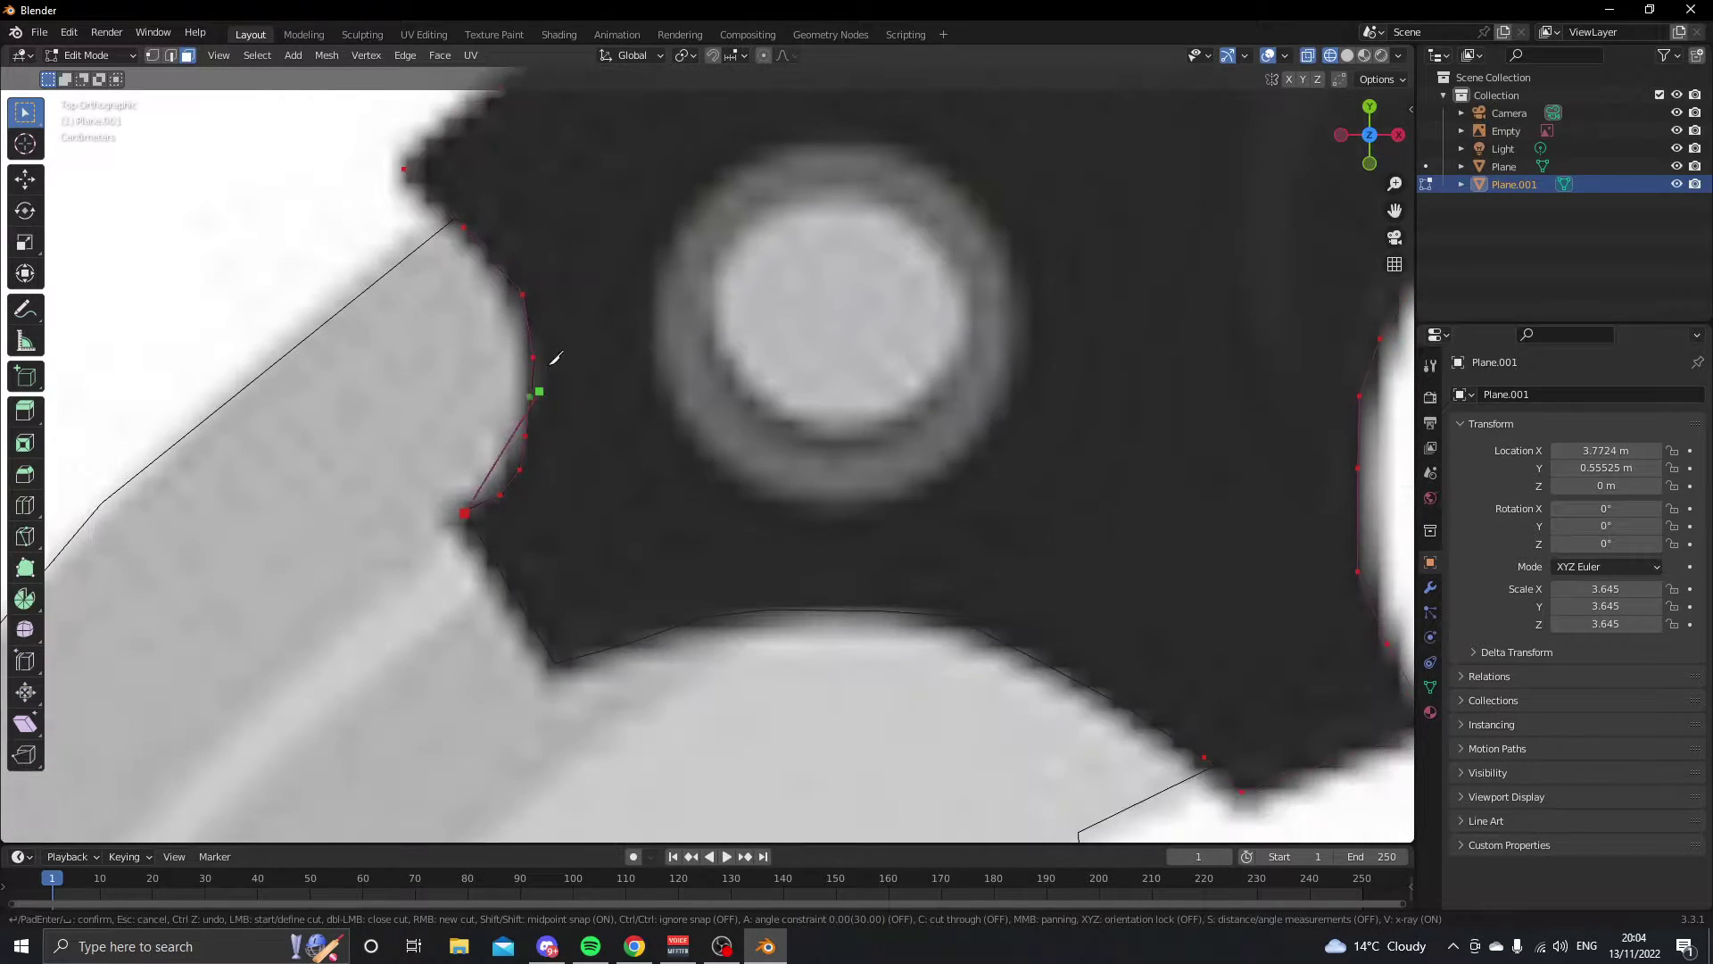
- Trace the handle's lower corner and arch along the blade, close the outline on its starting point and apply the cut
scroll(501, 535, "down", 3)
left_click(620, 575)
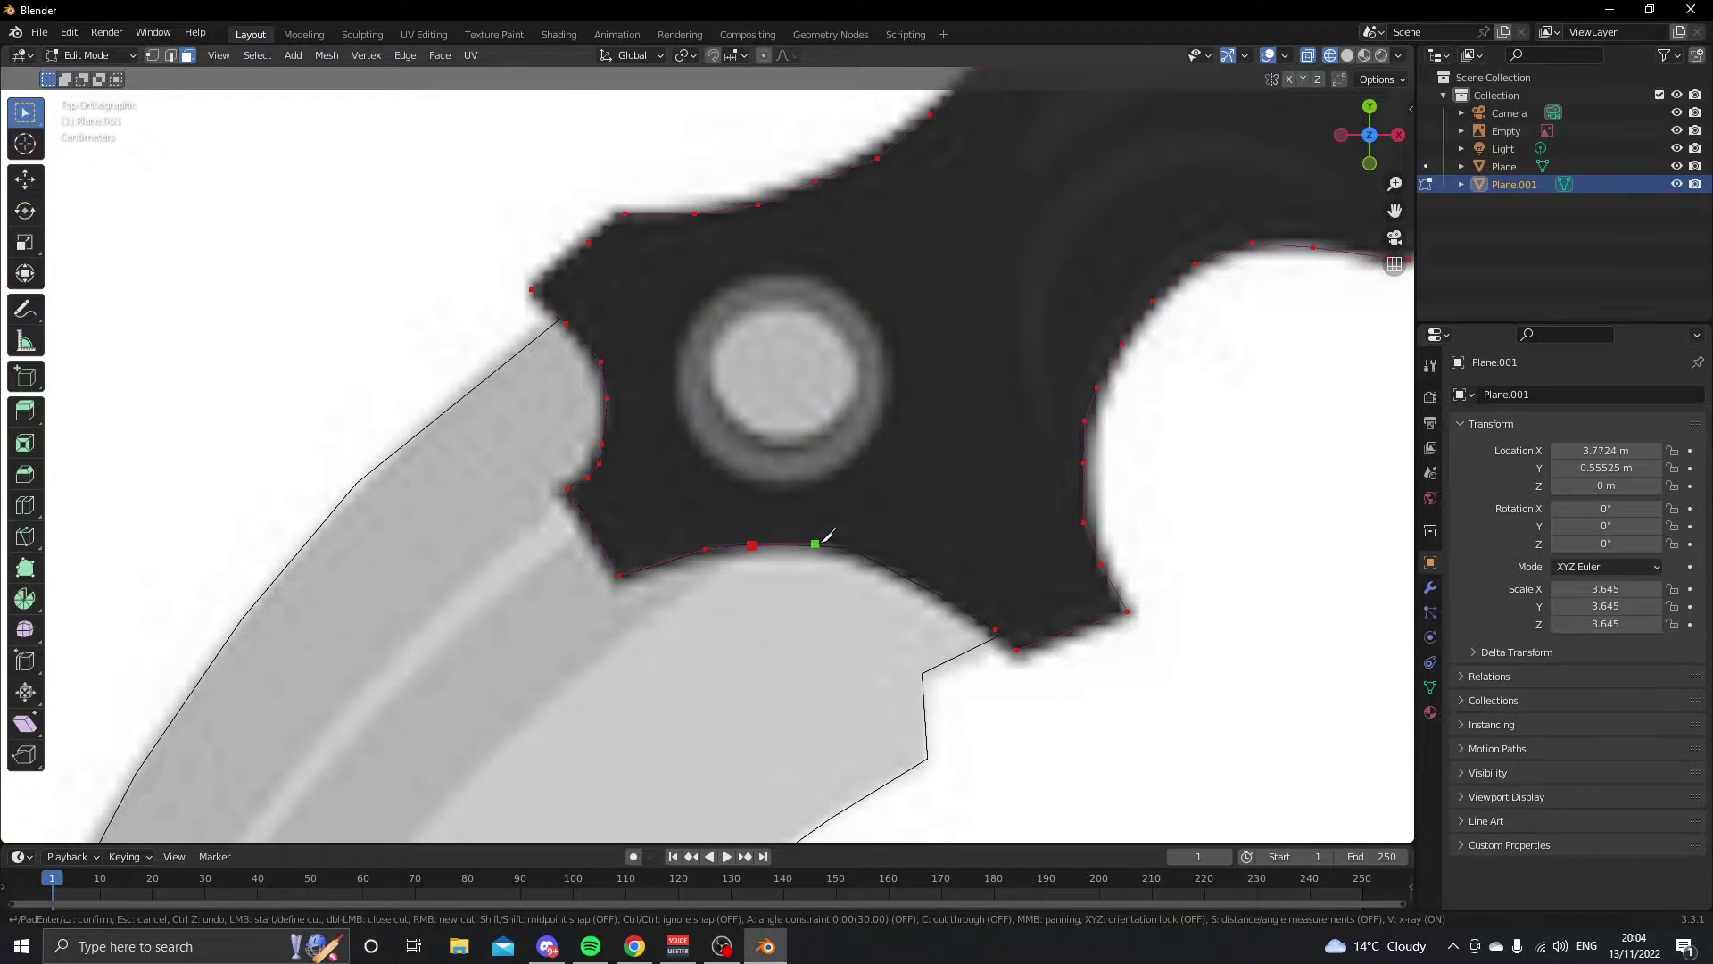
left_click(849, 552)
left_click(996, 627)
key("Return")
scroll(824, 631, "down", 3)
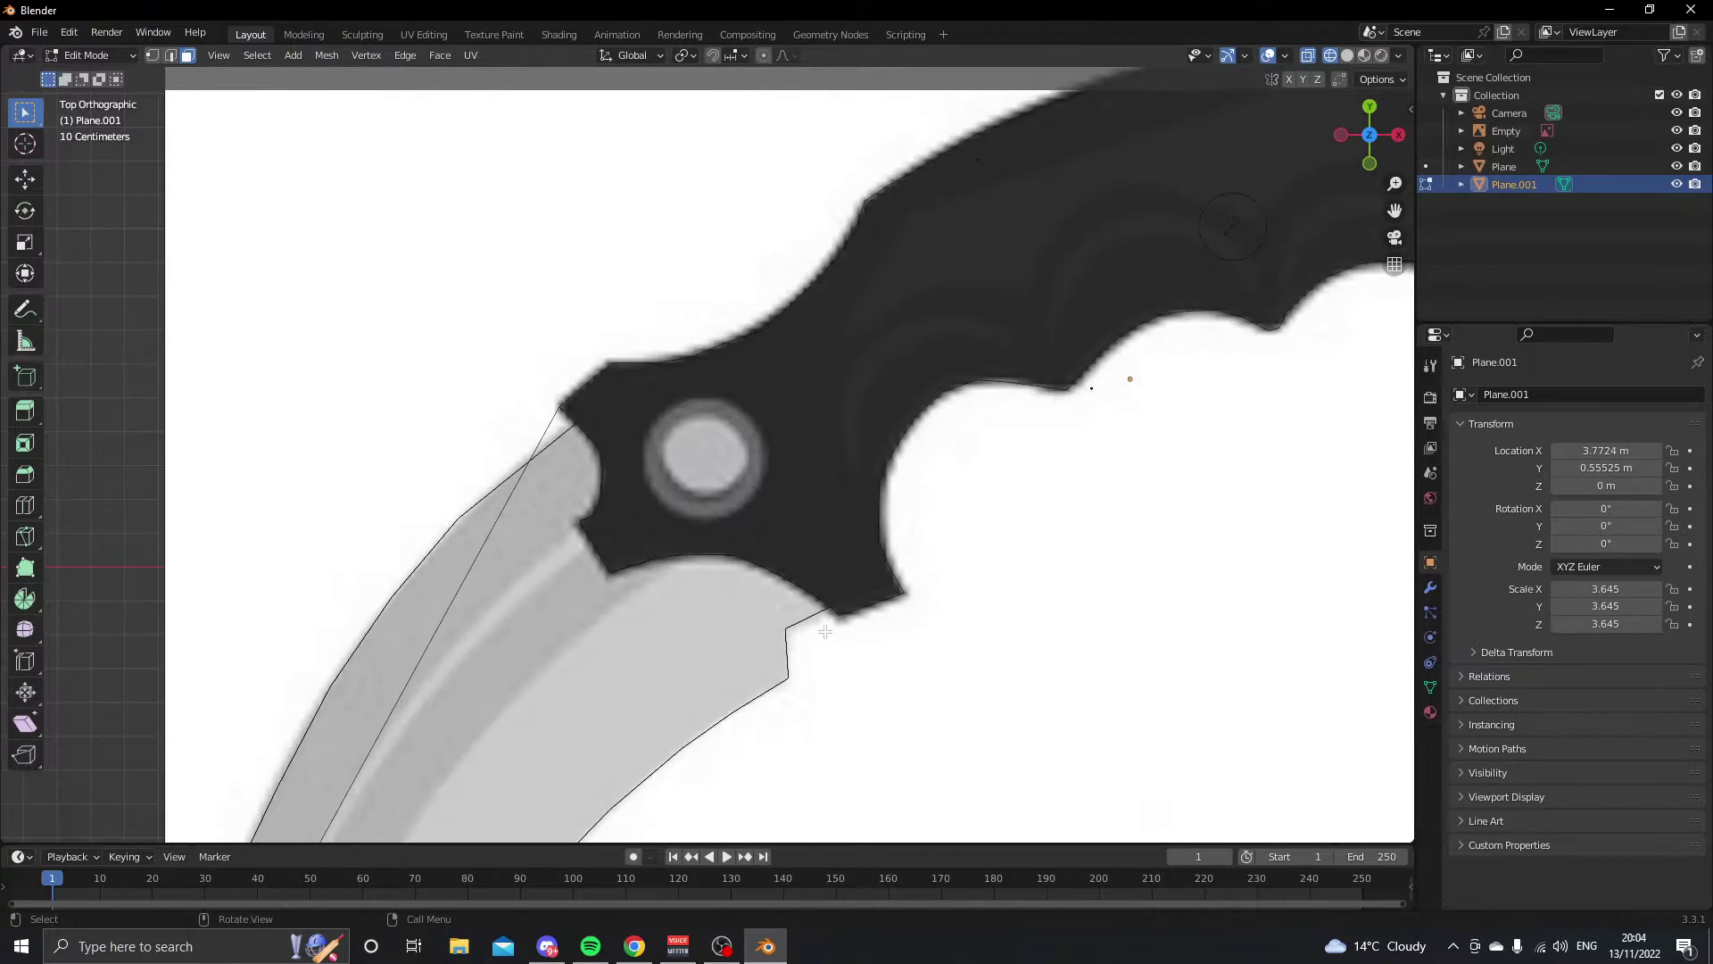
scroll(822, 625, "down", 7)
scroll(821, 623, "up", 8)
- Start a new Knife cut on the inner pivot circle and trace the half facing the finger grooves
key("k")
scroll(705, 508, "up", 4)
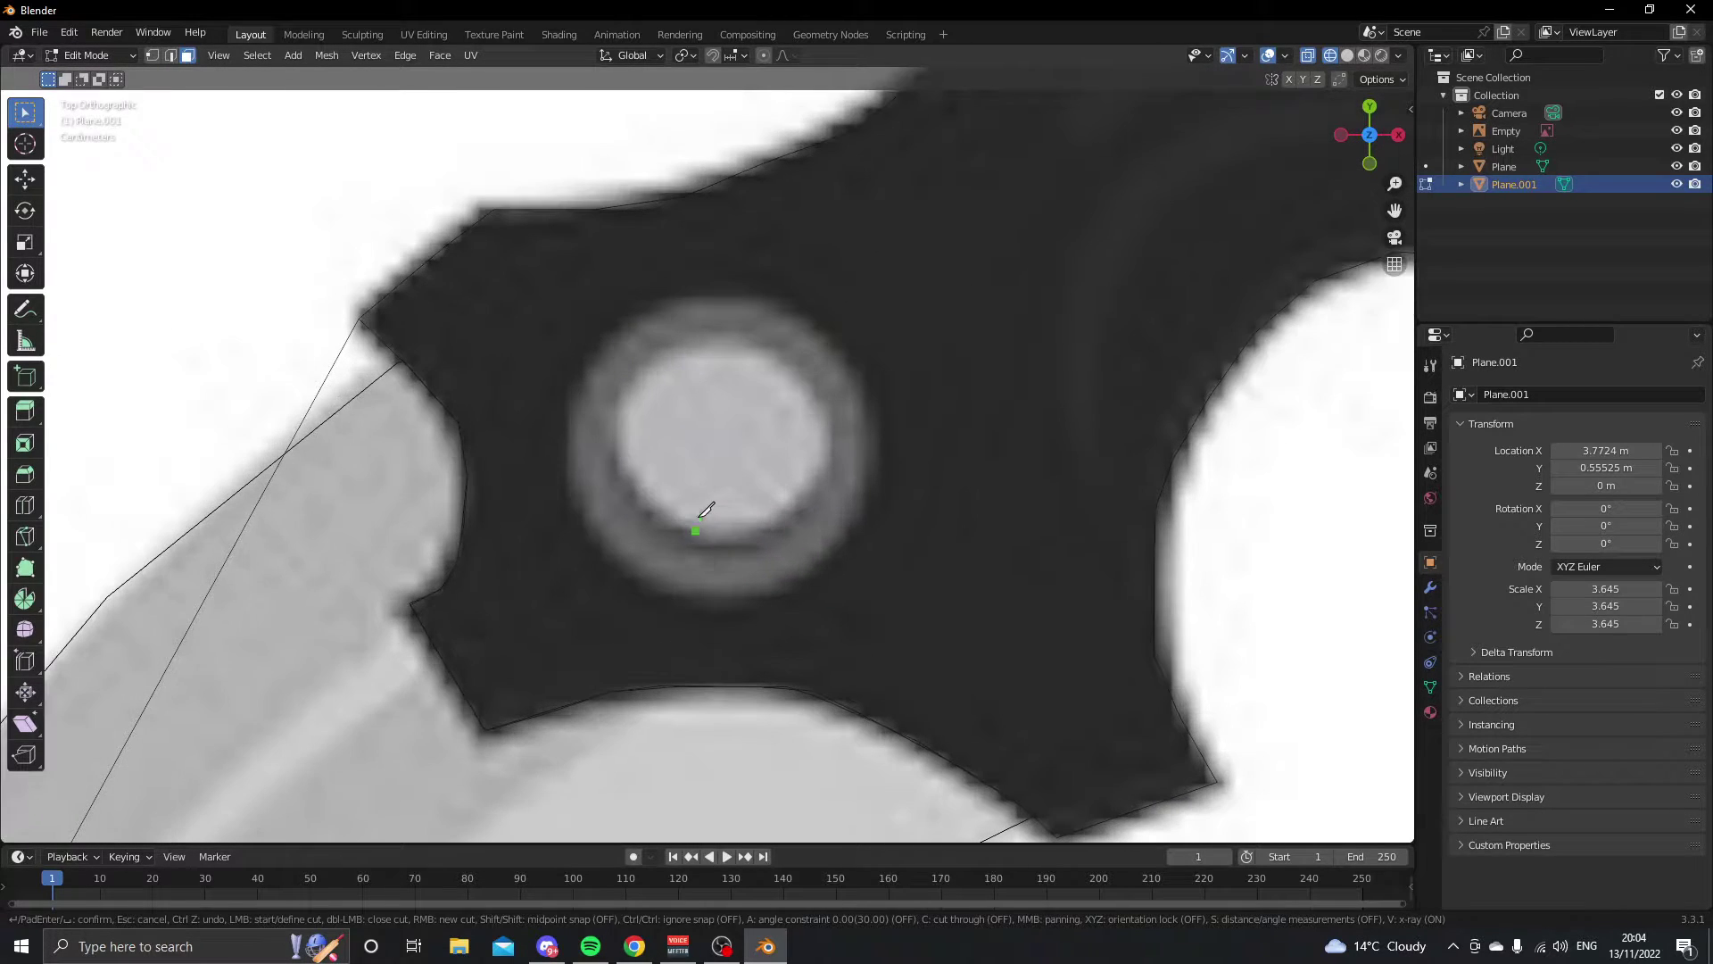
left_click(768, 535)
left_click(799, 510)
left_click(828, 481)
left_click(830, 439)
left_click(822, 390)
left_click(797, 362)
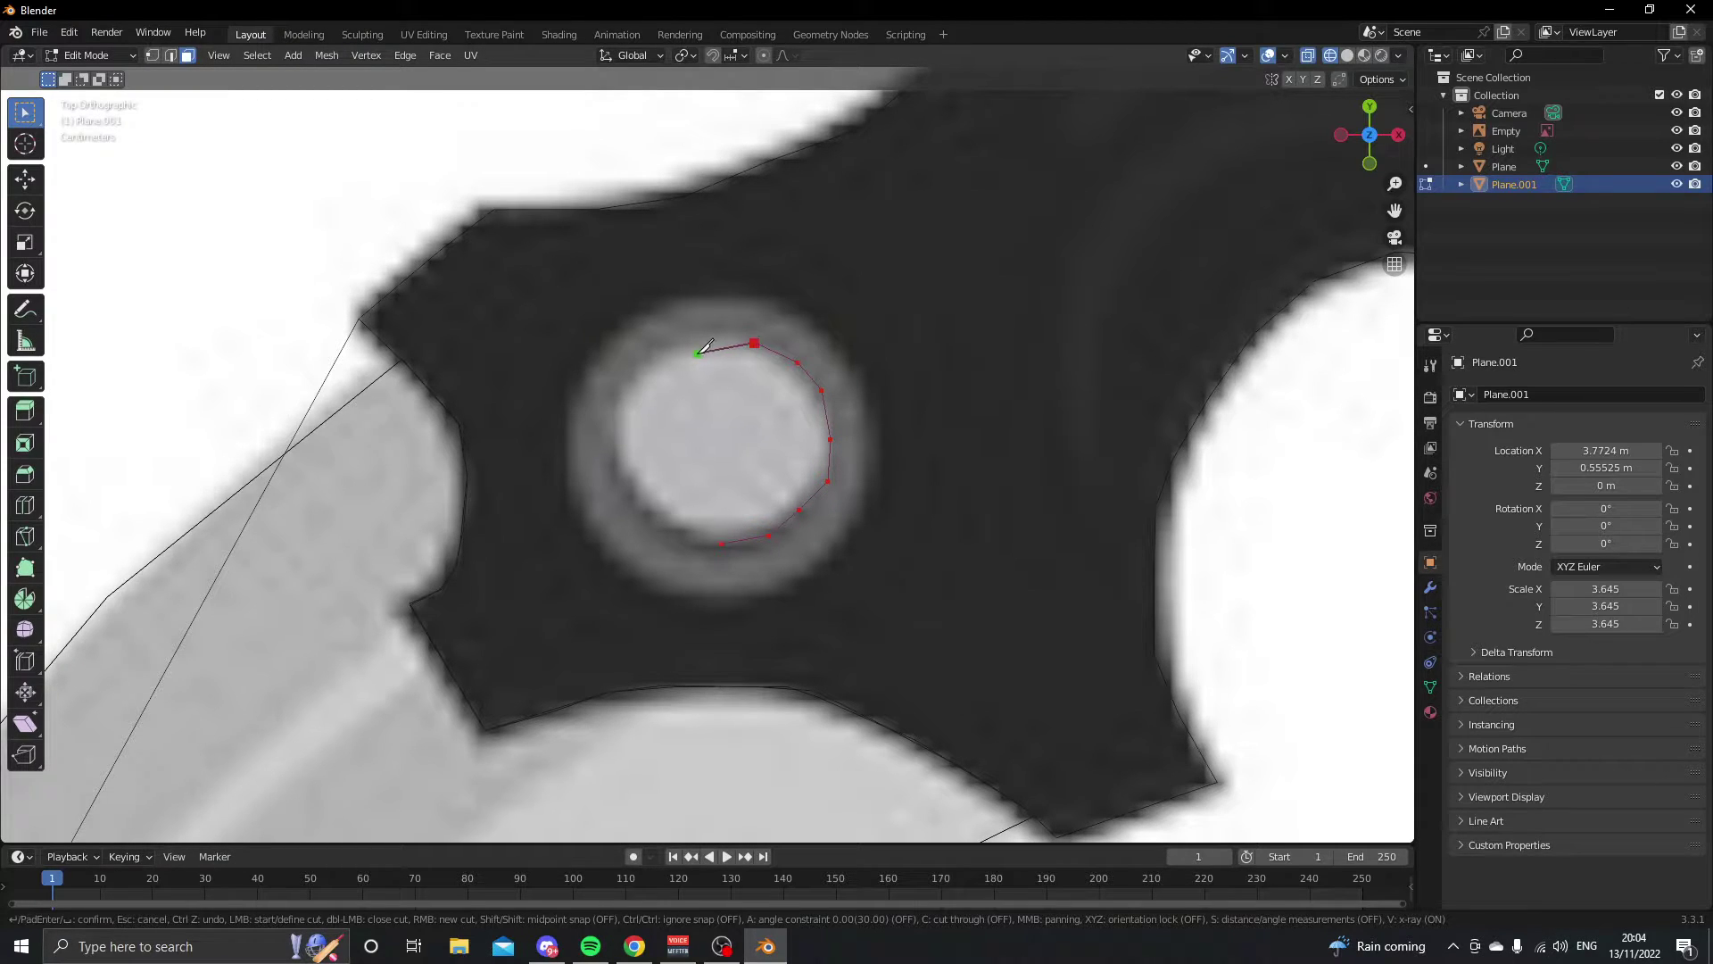
- Trace the remaining half of the pivot circle back to its starting point and apply the cut
left_click(665, 356)
left_click(641, 384)
left_click(626, 410)
left_click(624, 444)
left_click(637, 484)
left_click(657, 505)
left_click(678, 522)
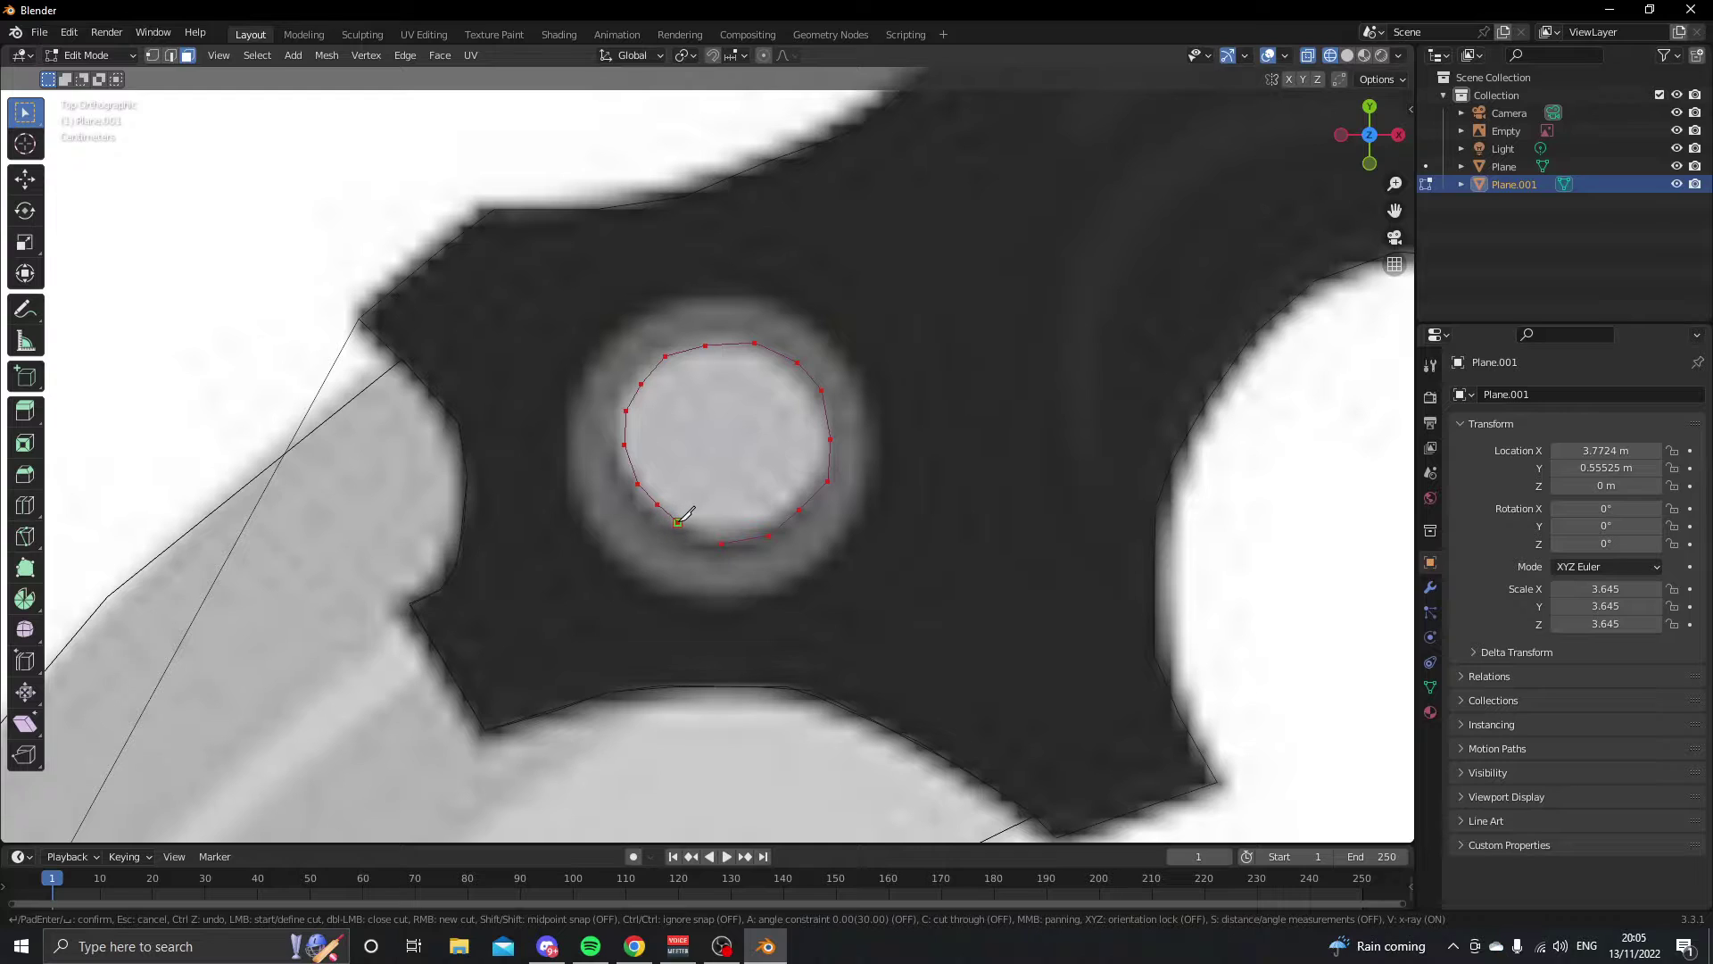
left_click(723, 538)
key("Return")
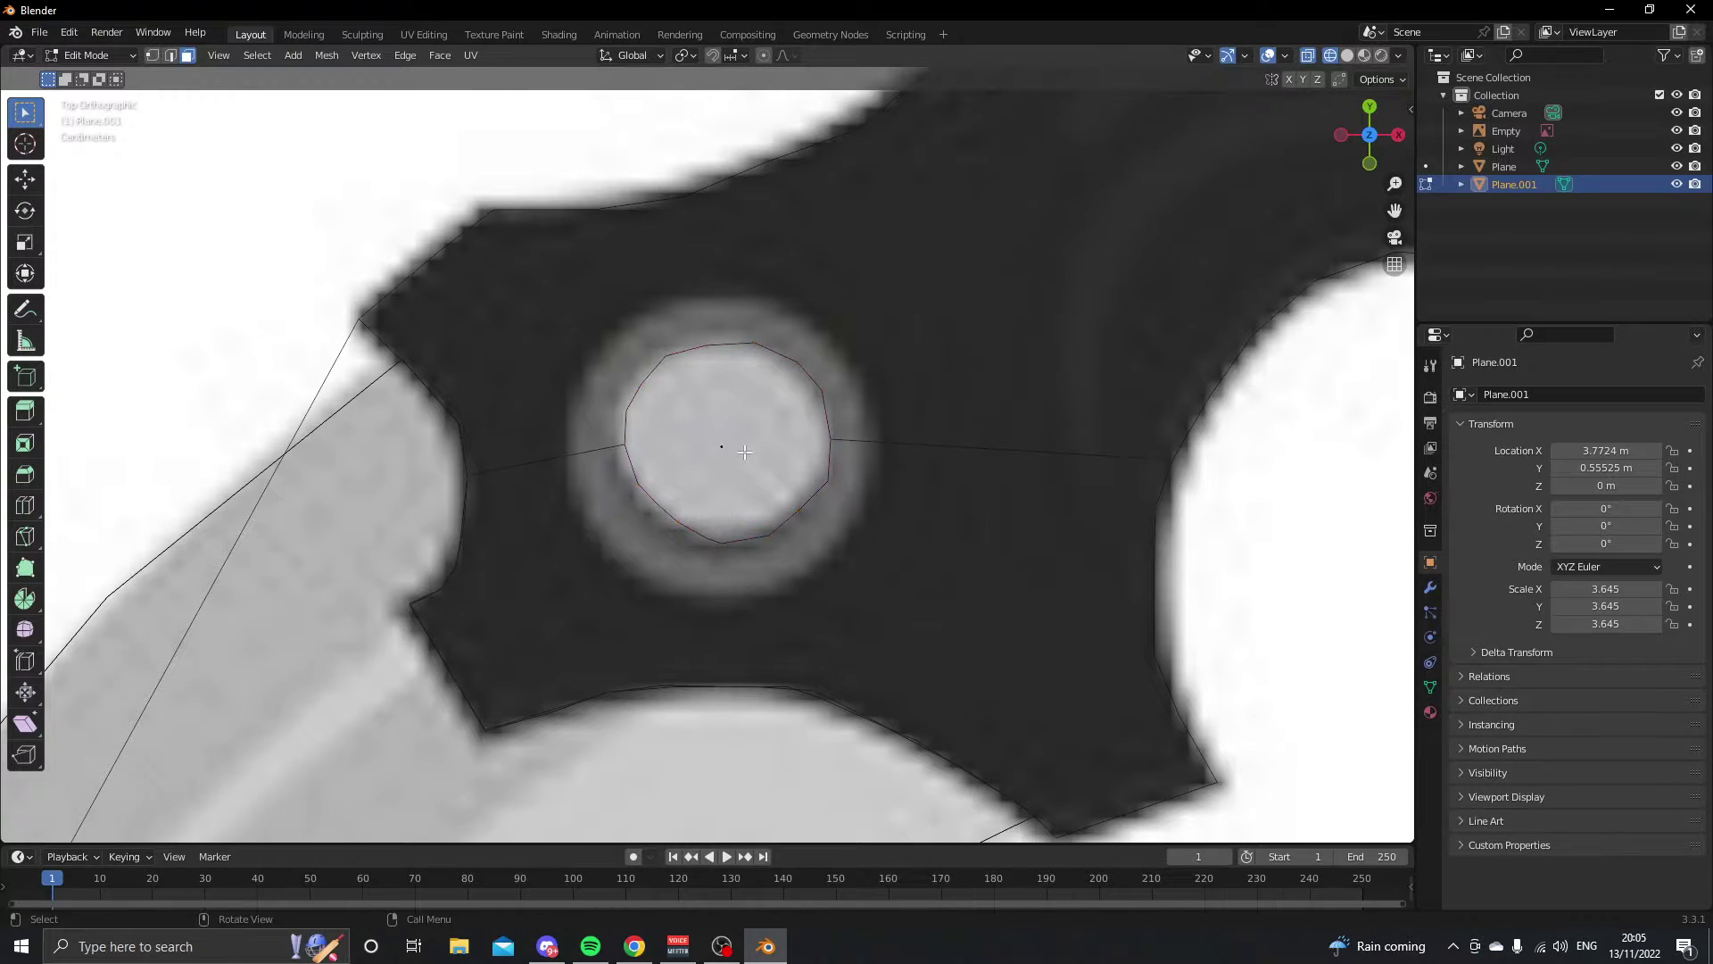
- Delete the face inside the pivot circle and the surplus plane faces surrounding the handle outline
left_click(727, 446)
right_click(764, 478)
left_click(776, 474)
scroll(803, 482, "down", 8)
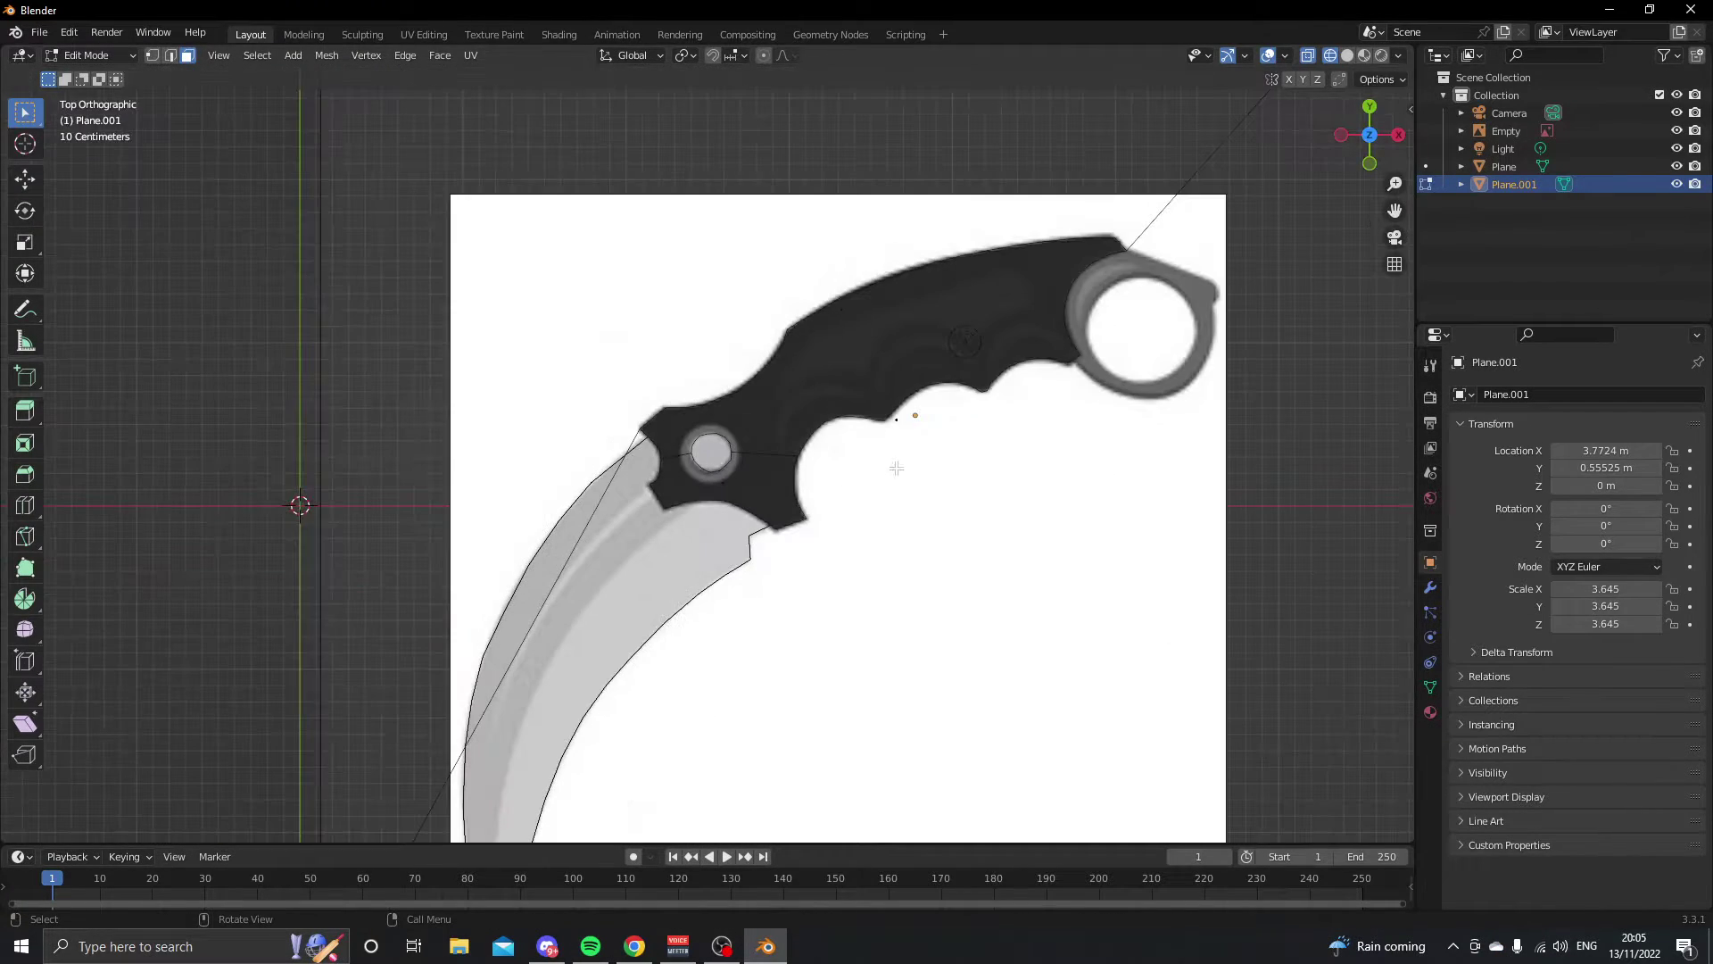
left_click(944, 434, "shift")
right_click(856, 390)
left_click(856, 390)
scroll(852, 524, "down", 5)
scroll(852, 524, "up", 4)
middle_click_drag(852, 523, 1024, 526)
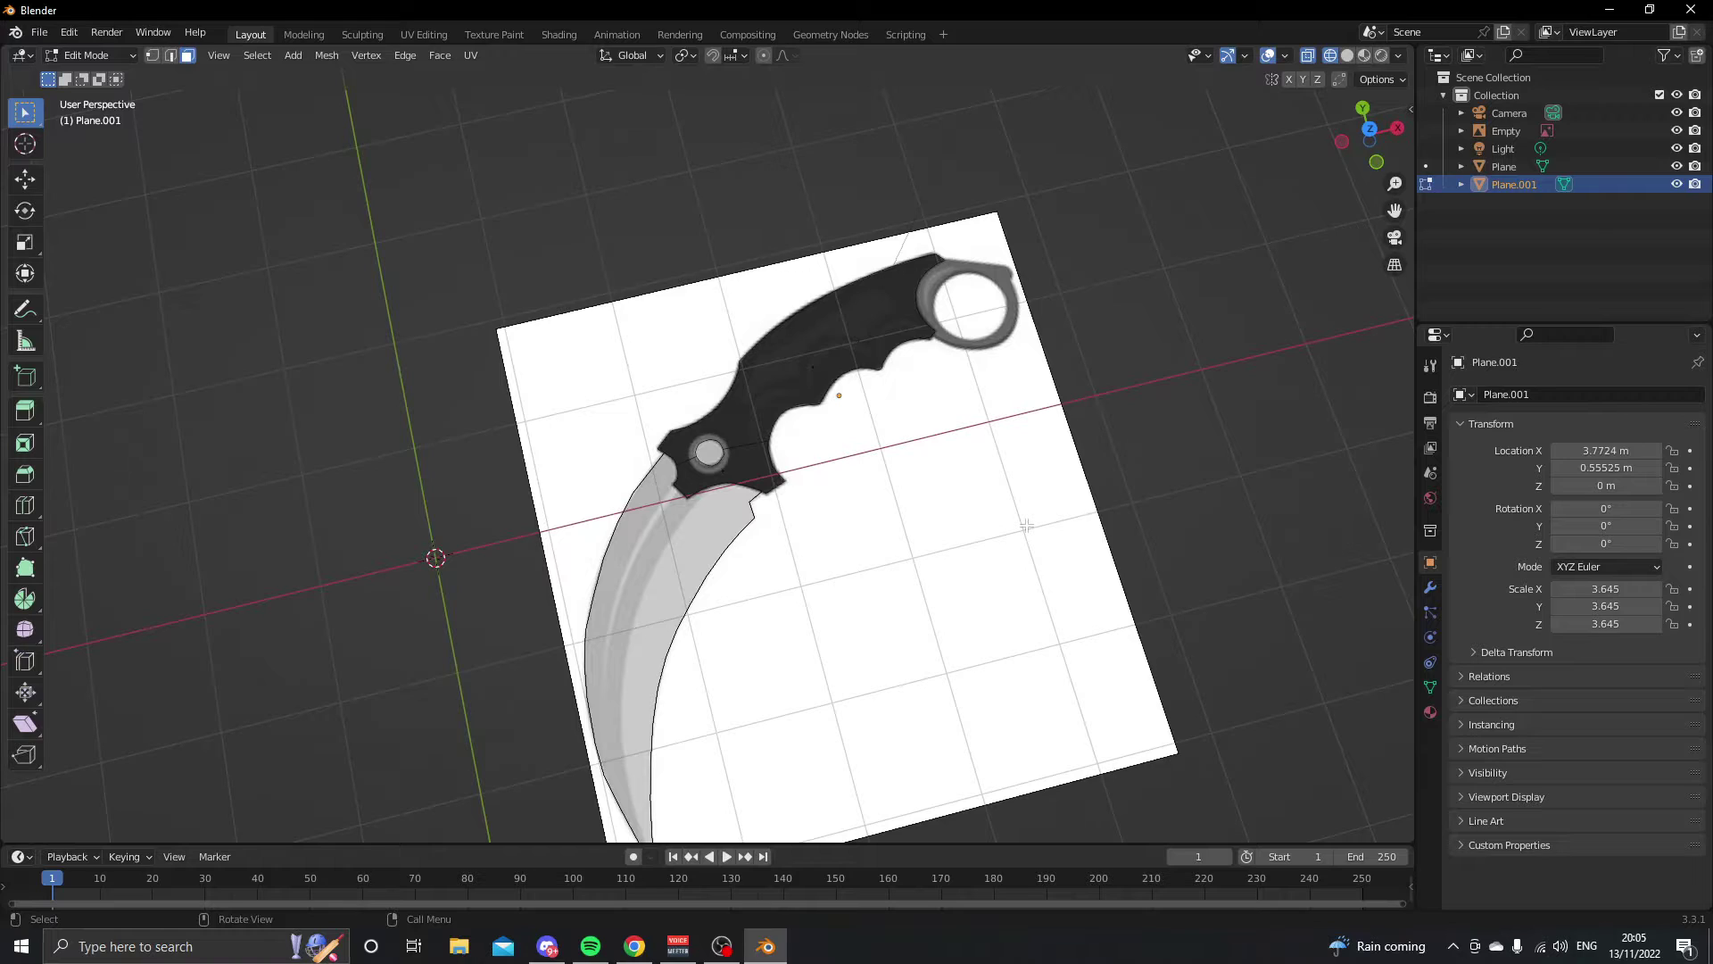
key("KP_7")
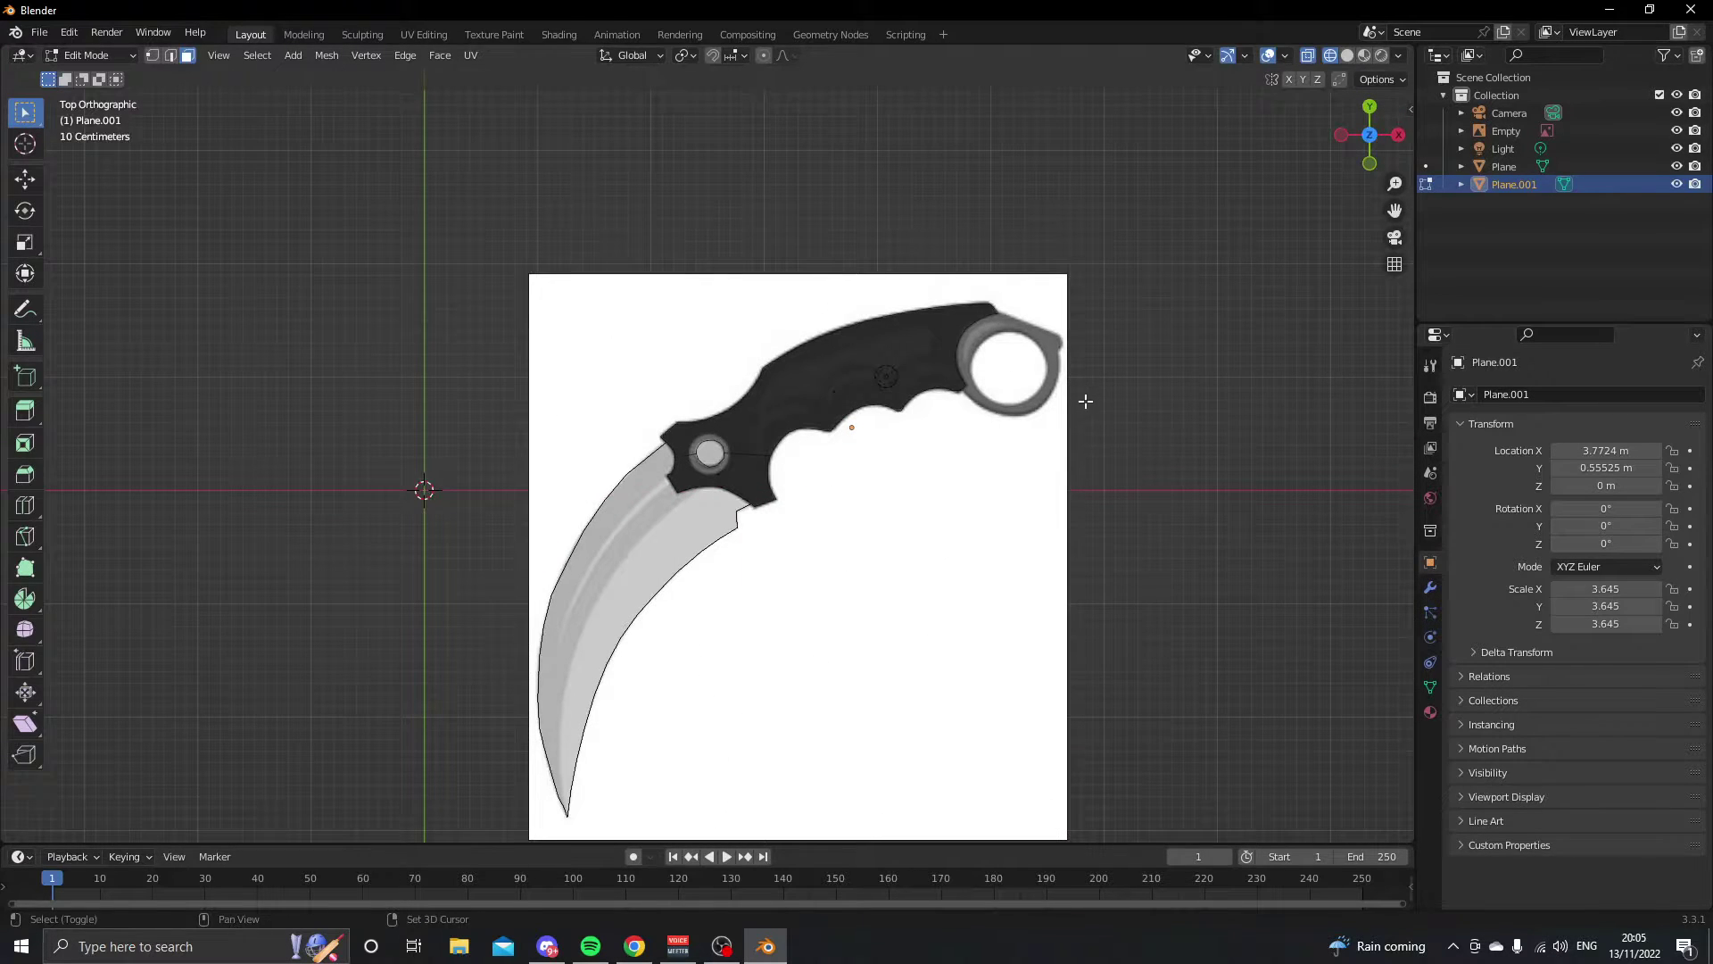
- In Object Mode, add a third plane, move it over the handle's ring and scale it to about 1.174 so it covers the ring
middle_click_drag(1082, 394, 921, 359, "shift")
key("Tab")
left_click(237, 55)
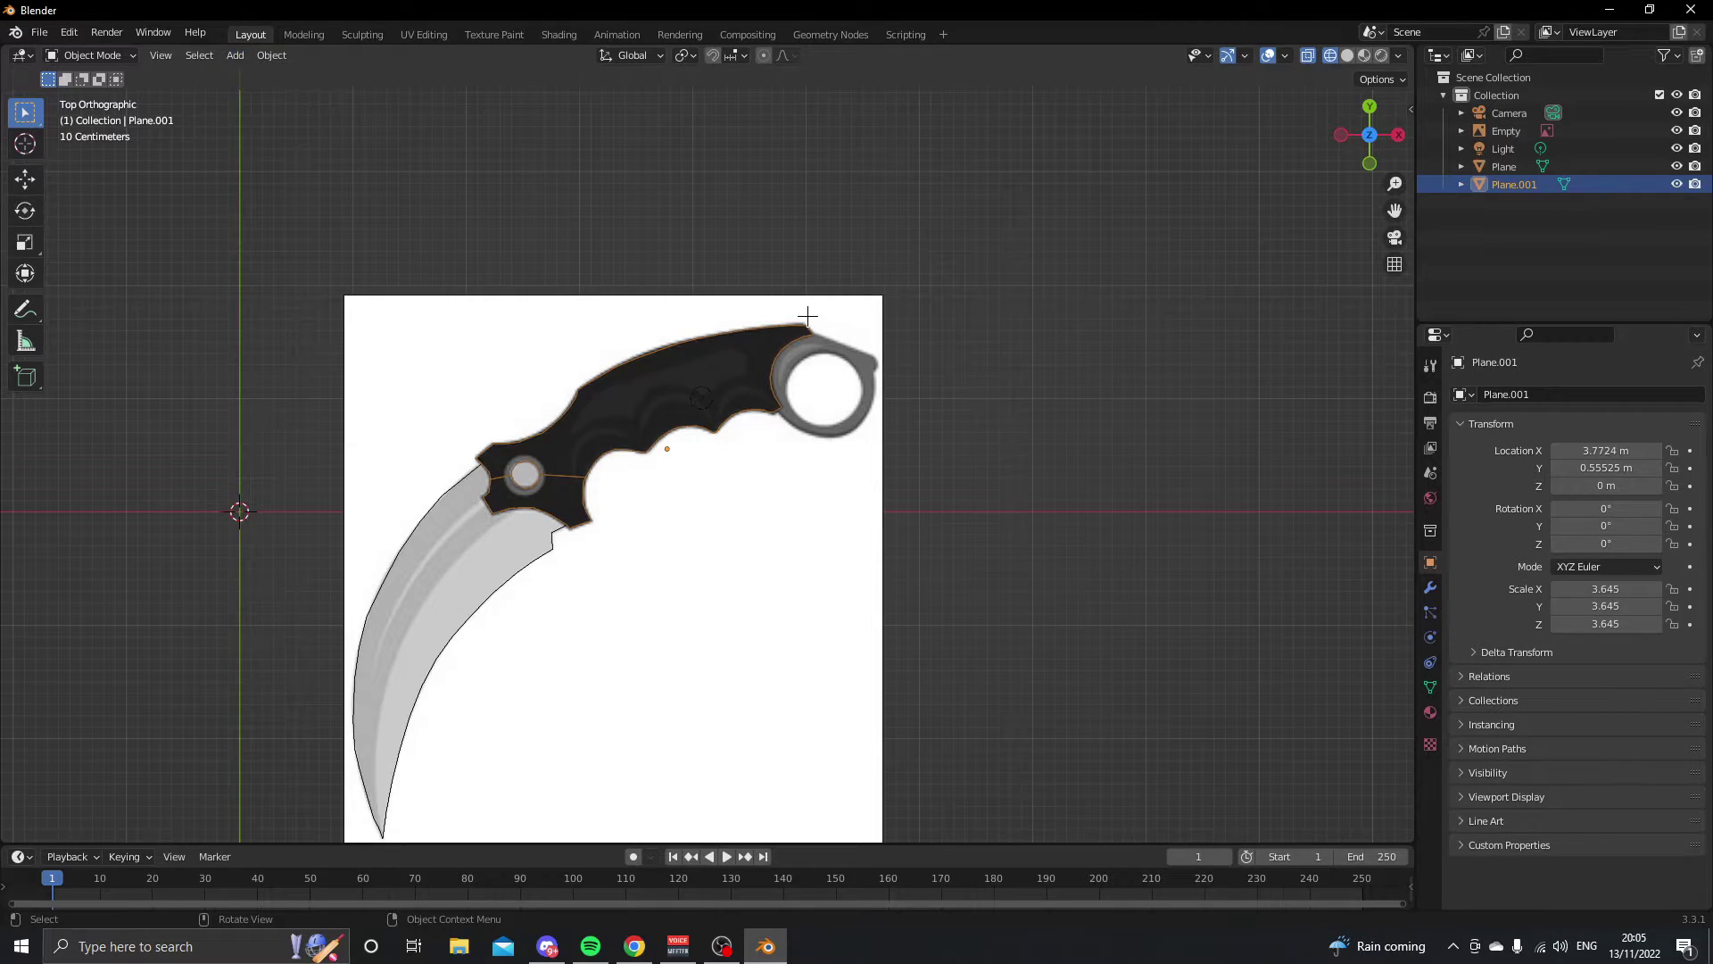
key("shift+a")
mouse_move(791, 344)
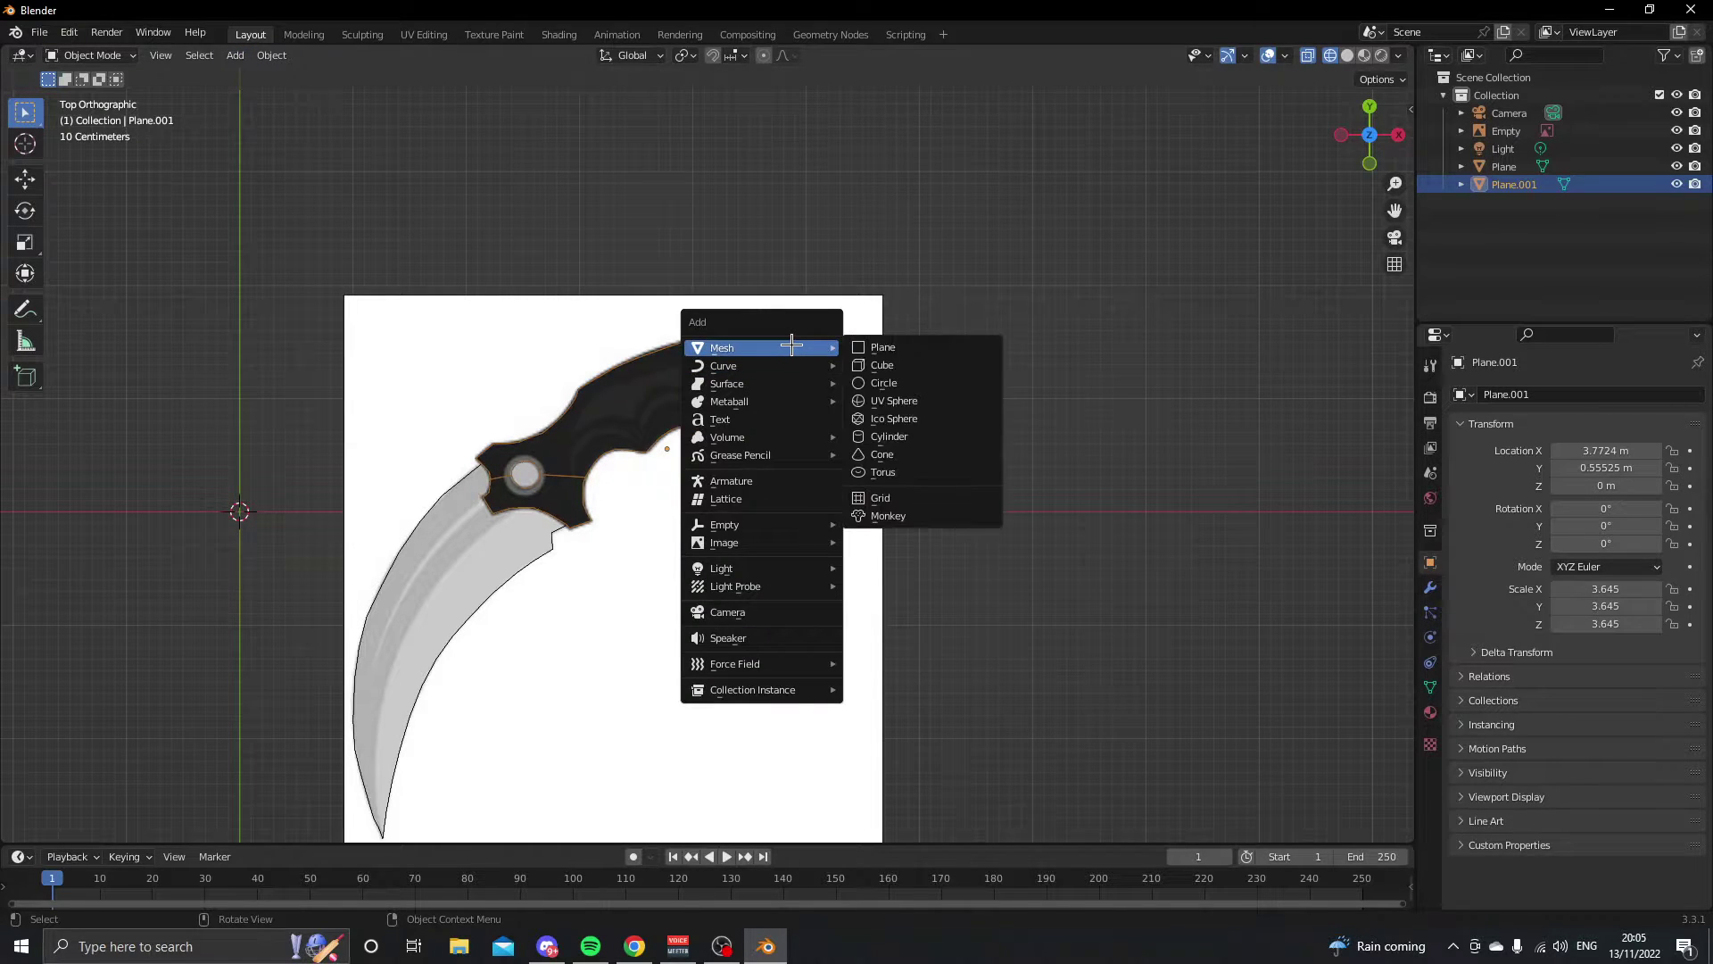
left_click(883, 347)
scroll(929, 486, "down", 2)
key("g")
left_click(1031, 380)
key("s")
left_click(1074, 390)
left_click(1178, 459)
- In Edit Mode, start a Knife cut where the ring meets the handle's underside and trace along the ring's lower outer edge
scroll(1176, 468, "up", 6)
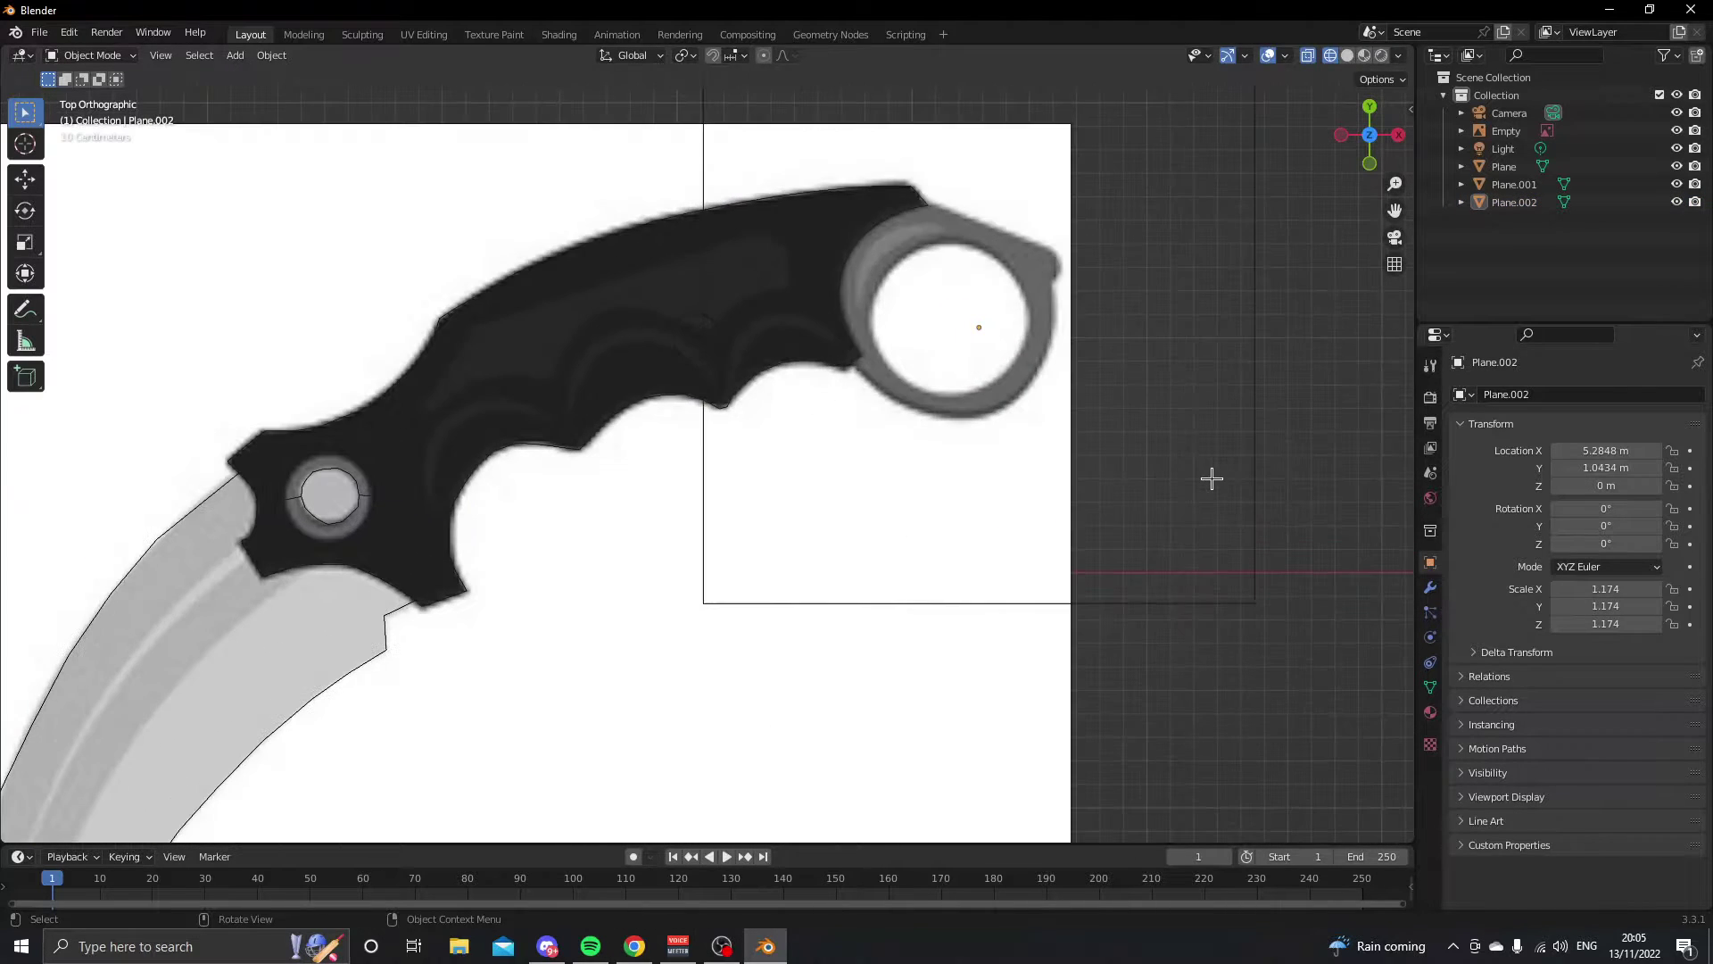
key("Tab")
left_click(1323, 436)
scroll(1079, 498, "up", 3)
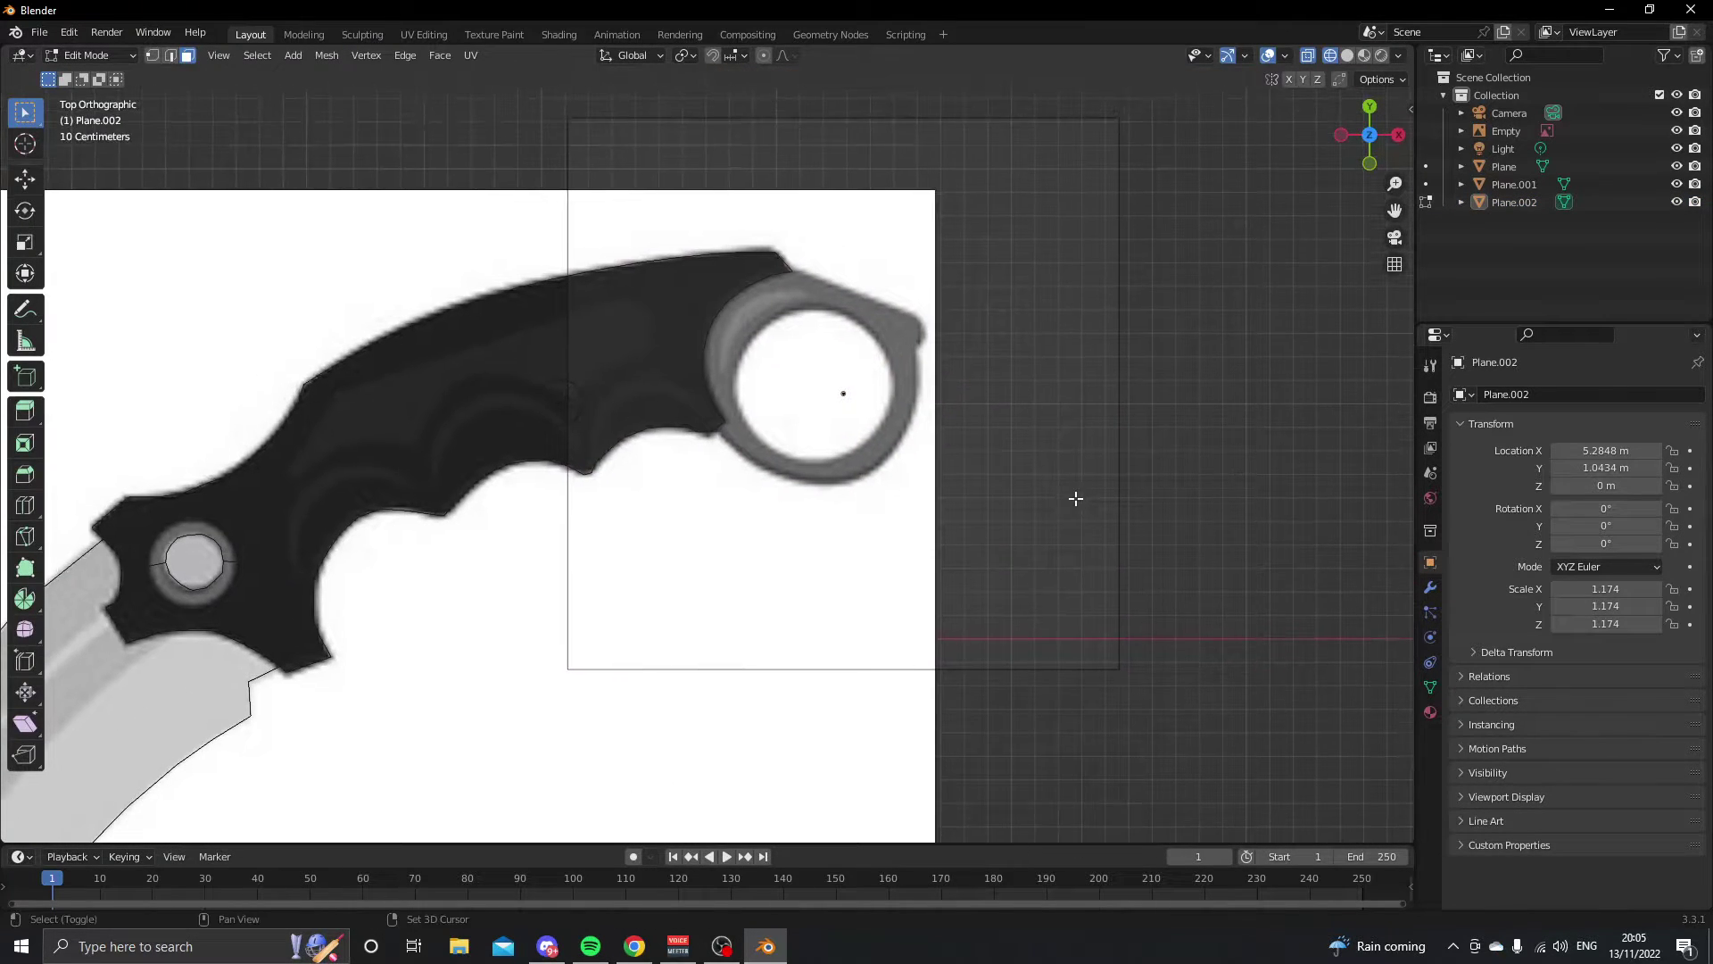
key("k")
scroll(830, 408, "up", 2)
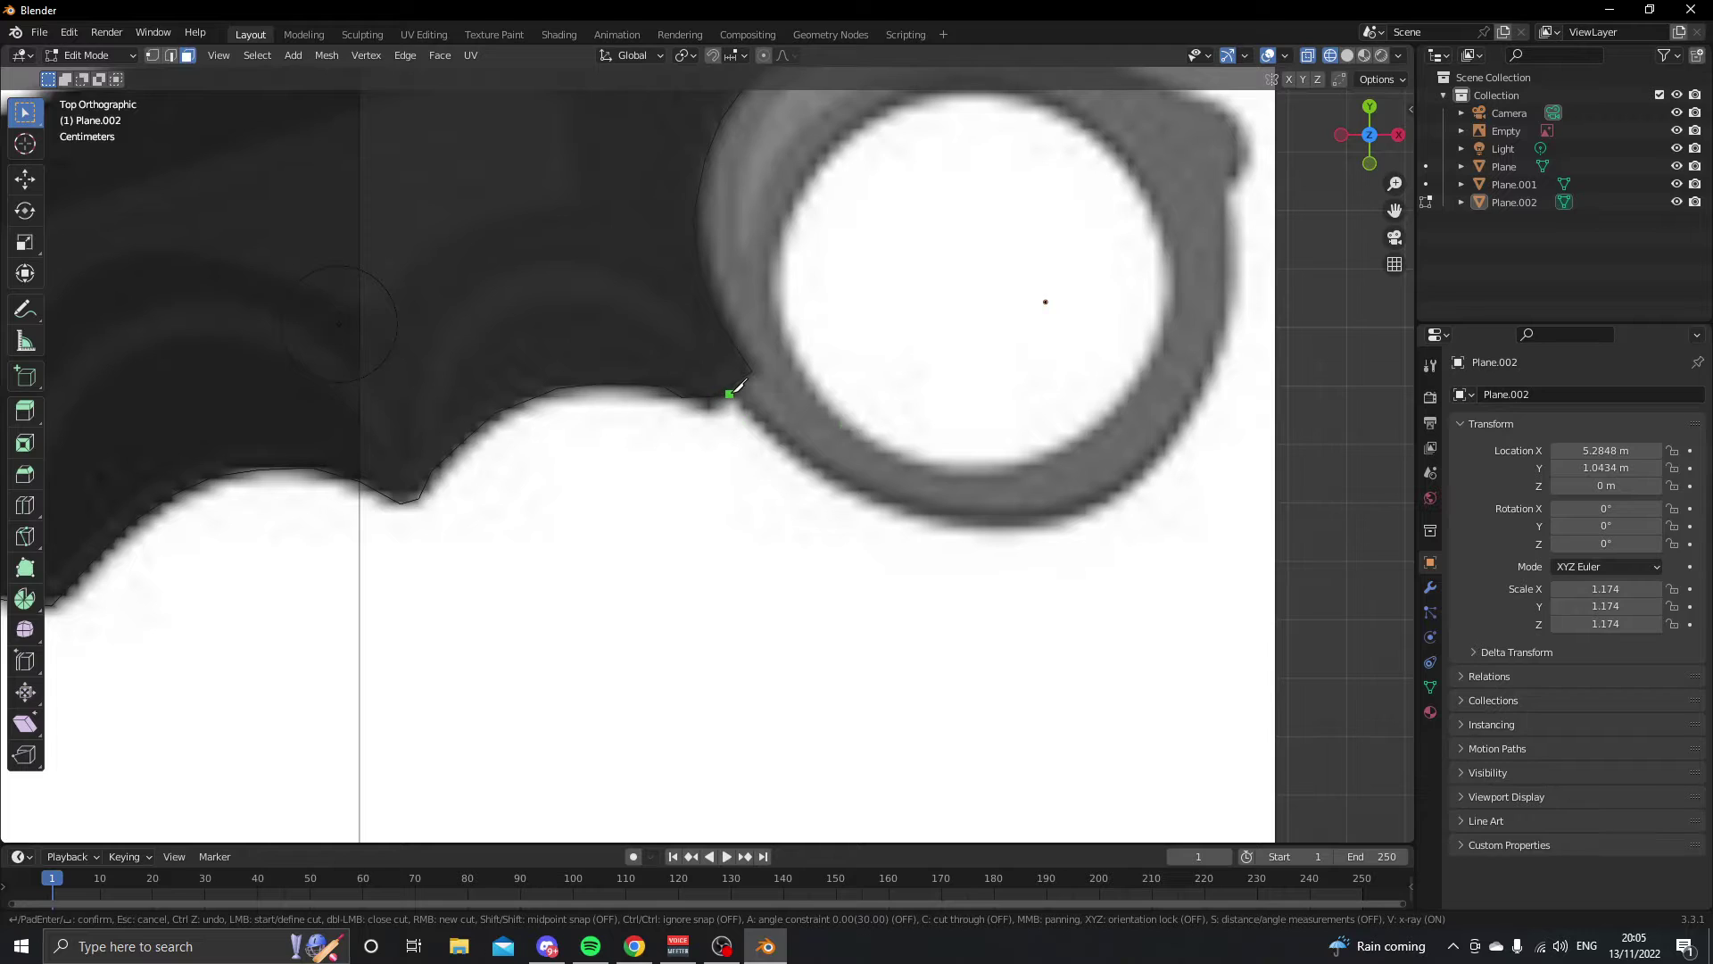
left_click(744, 393)
left_click(766, 424)
middle_click_drag(766, 424, 652, 457)
left_click(687, 494)
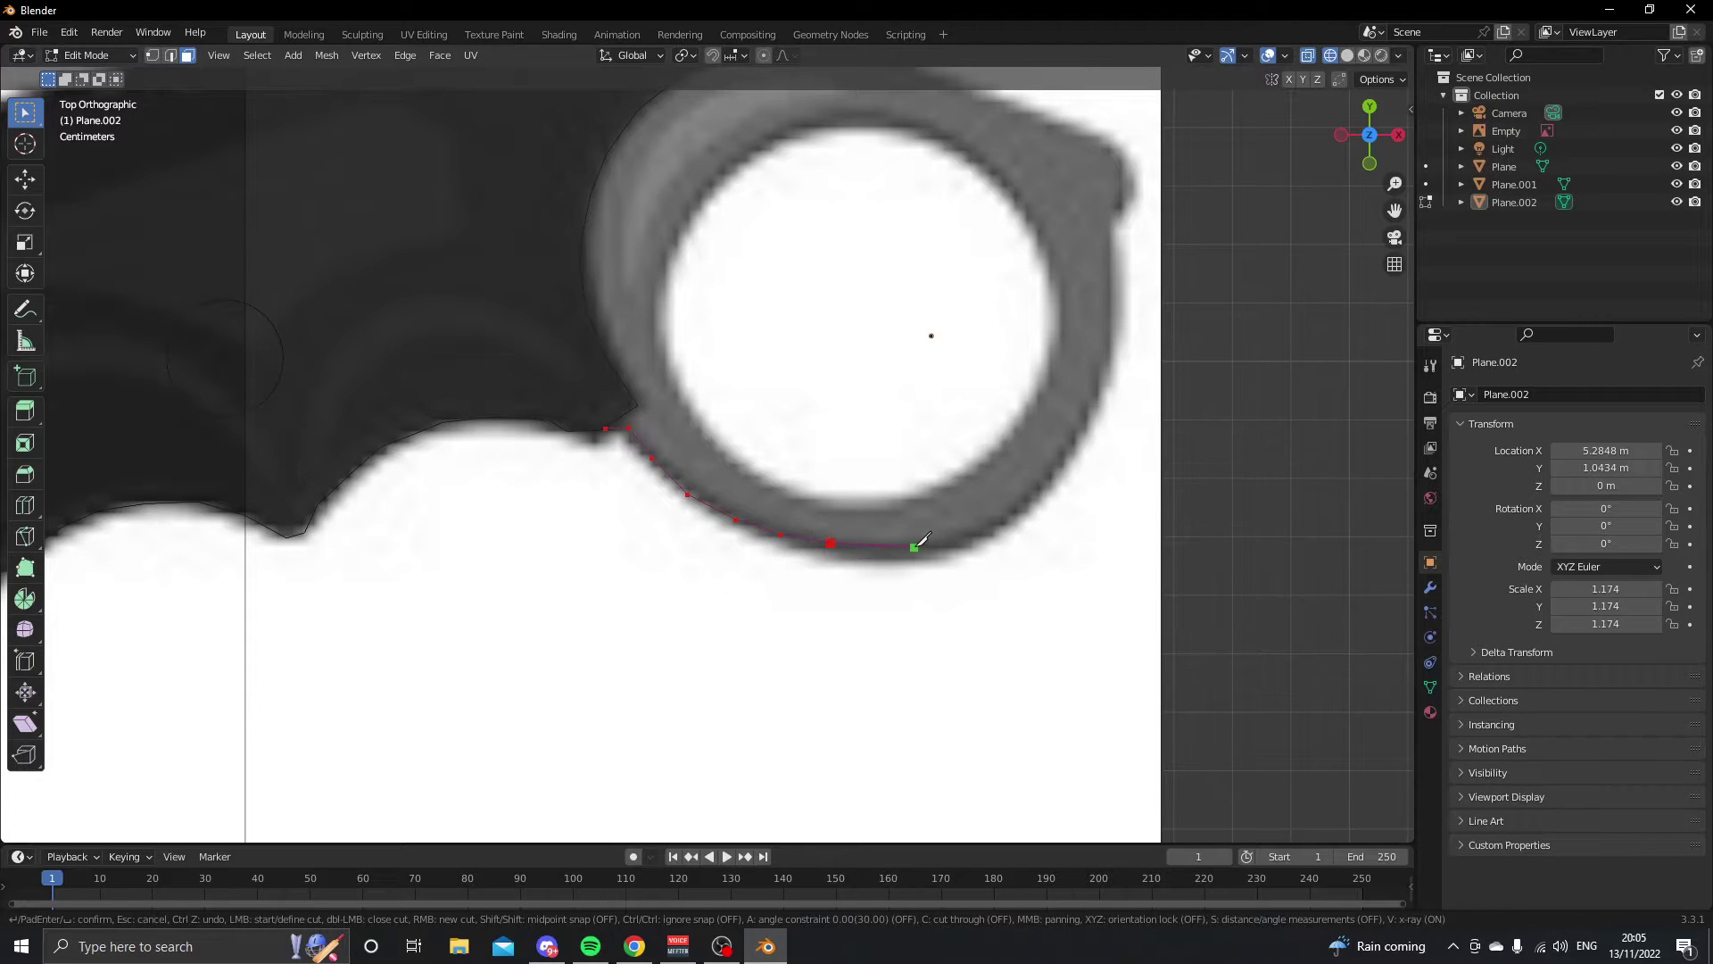
left_click(951, 540)
- Trace the Knife cut up the ring's far outer side to just below its small spur
middle_click_drag(952, 541, 820, 589)
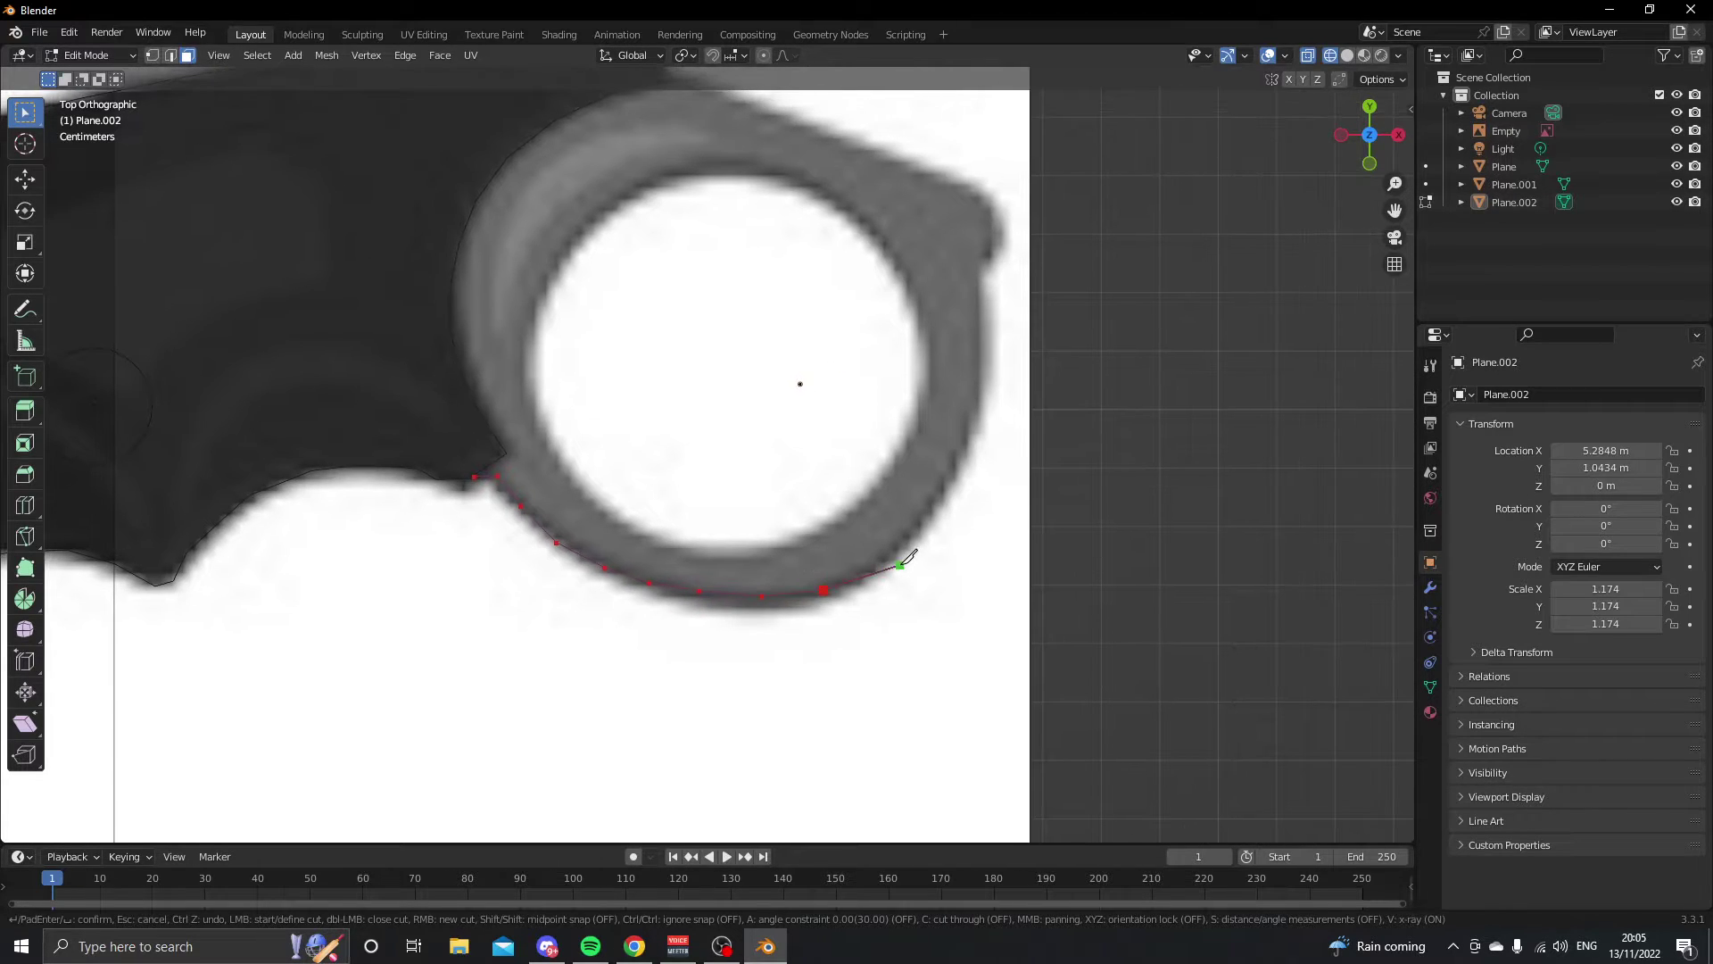
left_click(919, 529)
left_click(949, 480)
left_click(965, 443)
middle_click_drag(965, 442, 883, 500)
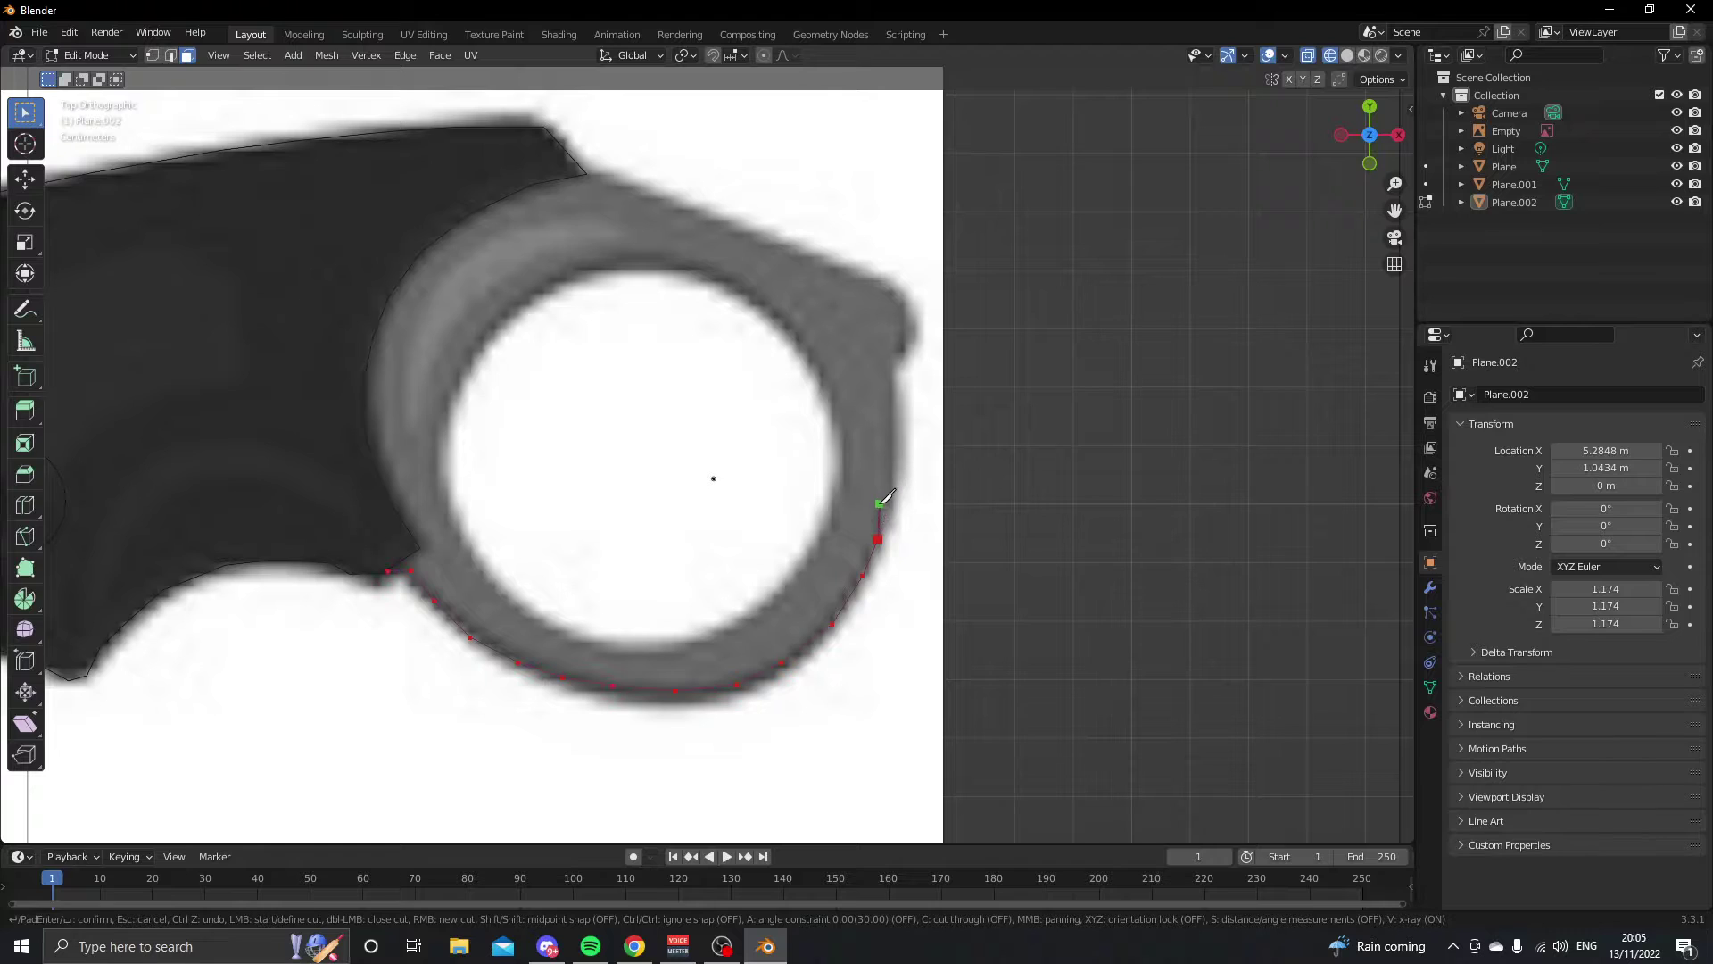
left_click(881, 501)
left_click(888, 433)
- Trace the Knife cut around the ring's spur and along its straight upper edge to the handle's rear corner
left_click(908, 348)
left_click(905, 298)
left_click(863, 279)
left_click(820, 263)
left_click(779, 246)
left_click(726, 220)
left_click(664, 192)
left_click(618, 177)
left_click(586, 172)
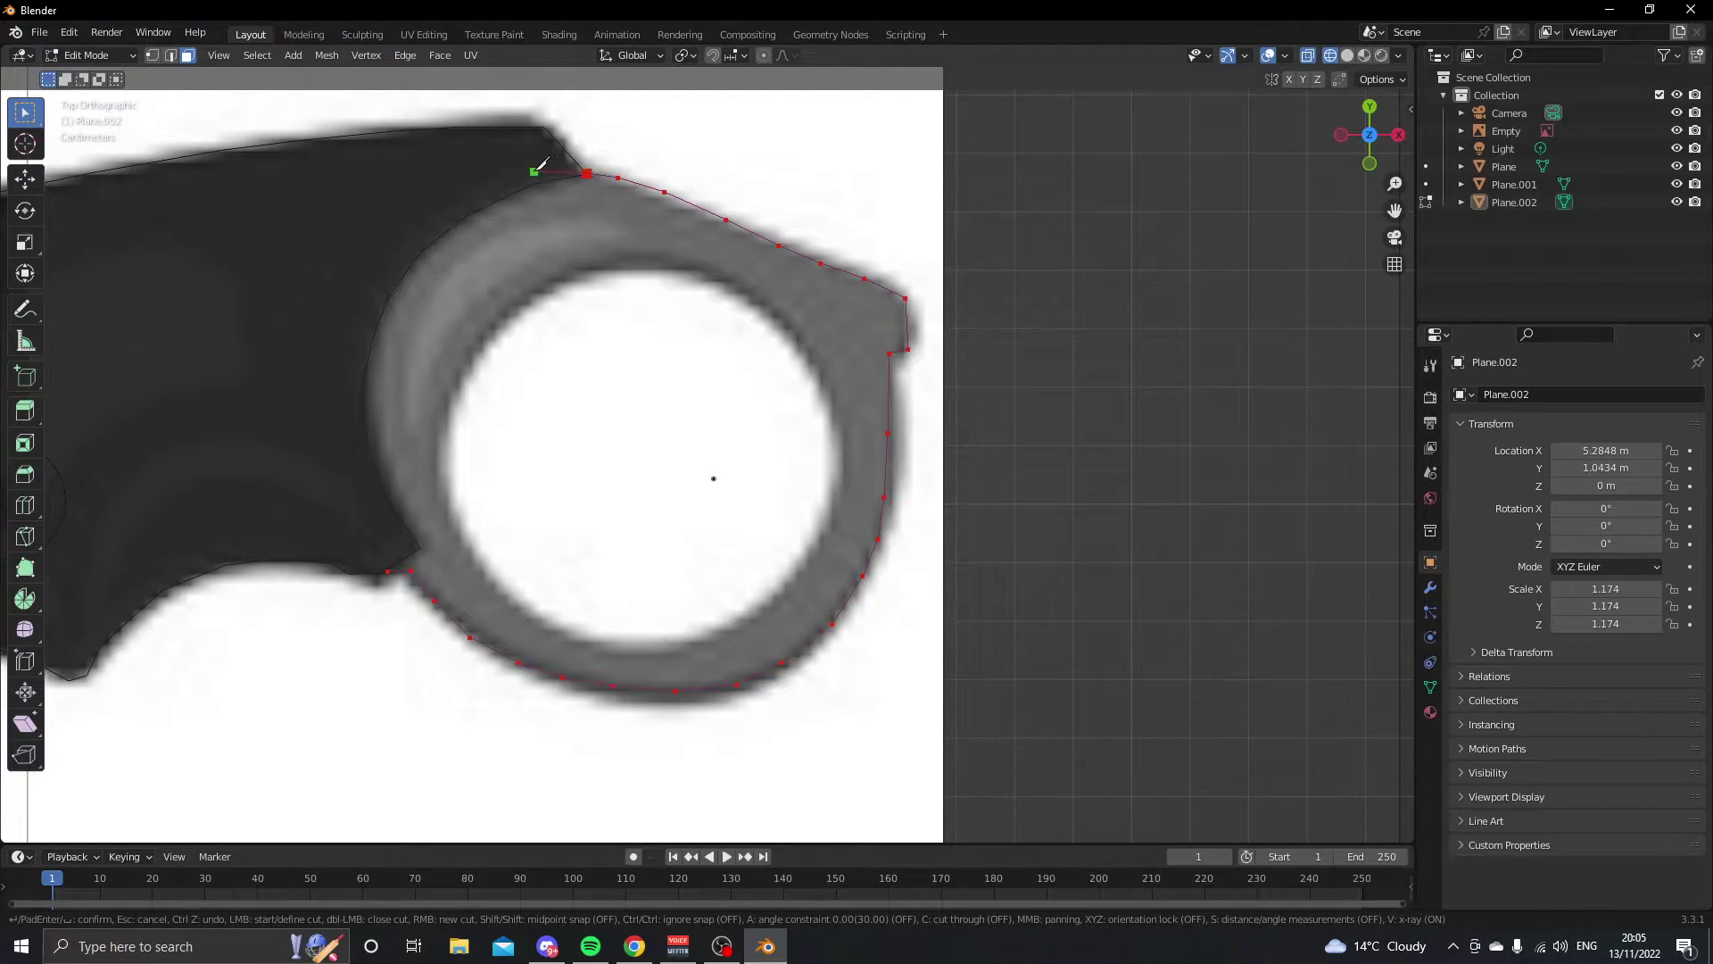
- Finish the Knife cut along the ring's curved boundary with the handle down to its starting point, and apply it
left_click(533, 182)
left_click(464, 214)
left_click(392, 293)
left_click(369, 343)
left_click(388, 496)
left_click(392, 566)
key("Return")
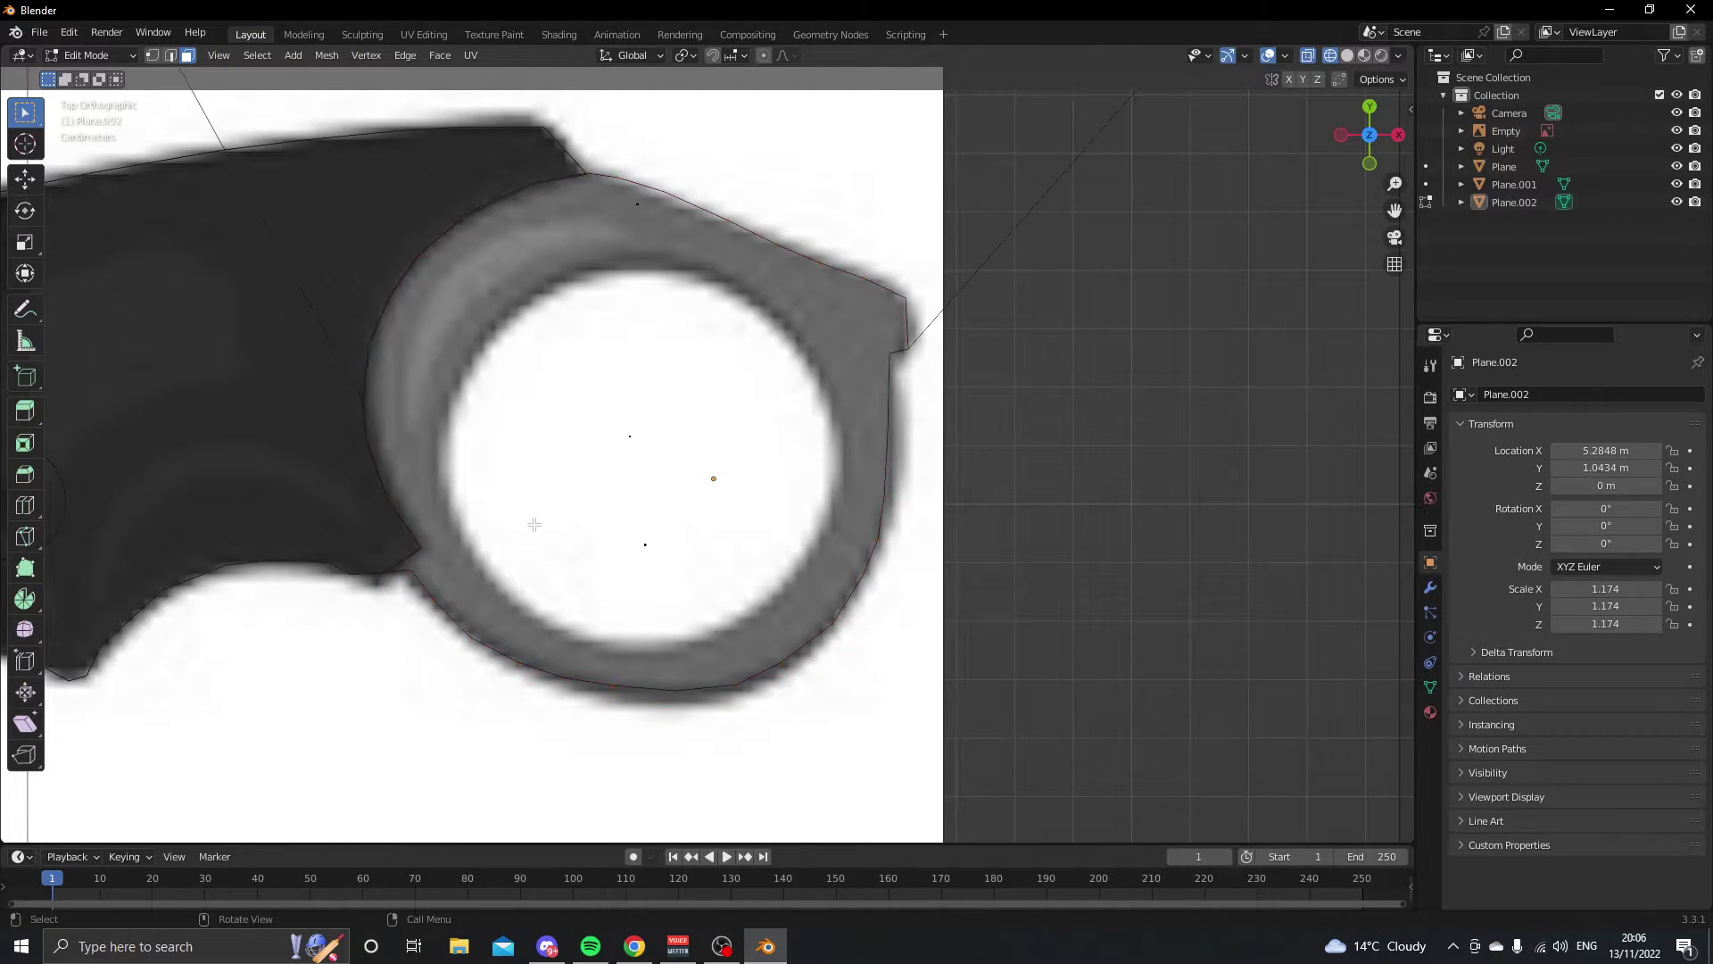
- Start a new Knife cut on the finger hole's lower edge and trace along it toward the far side
scroll(626, 506, "up", 2)
key("k")
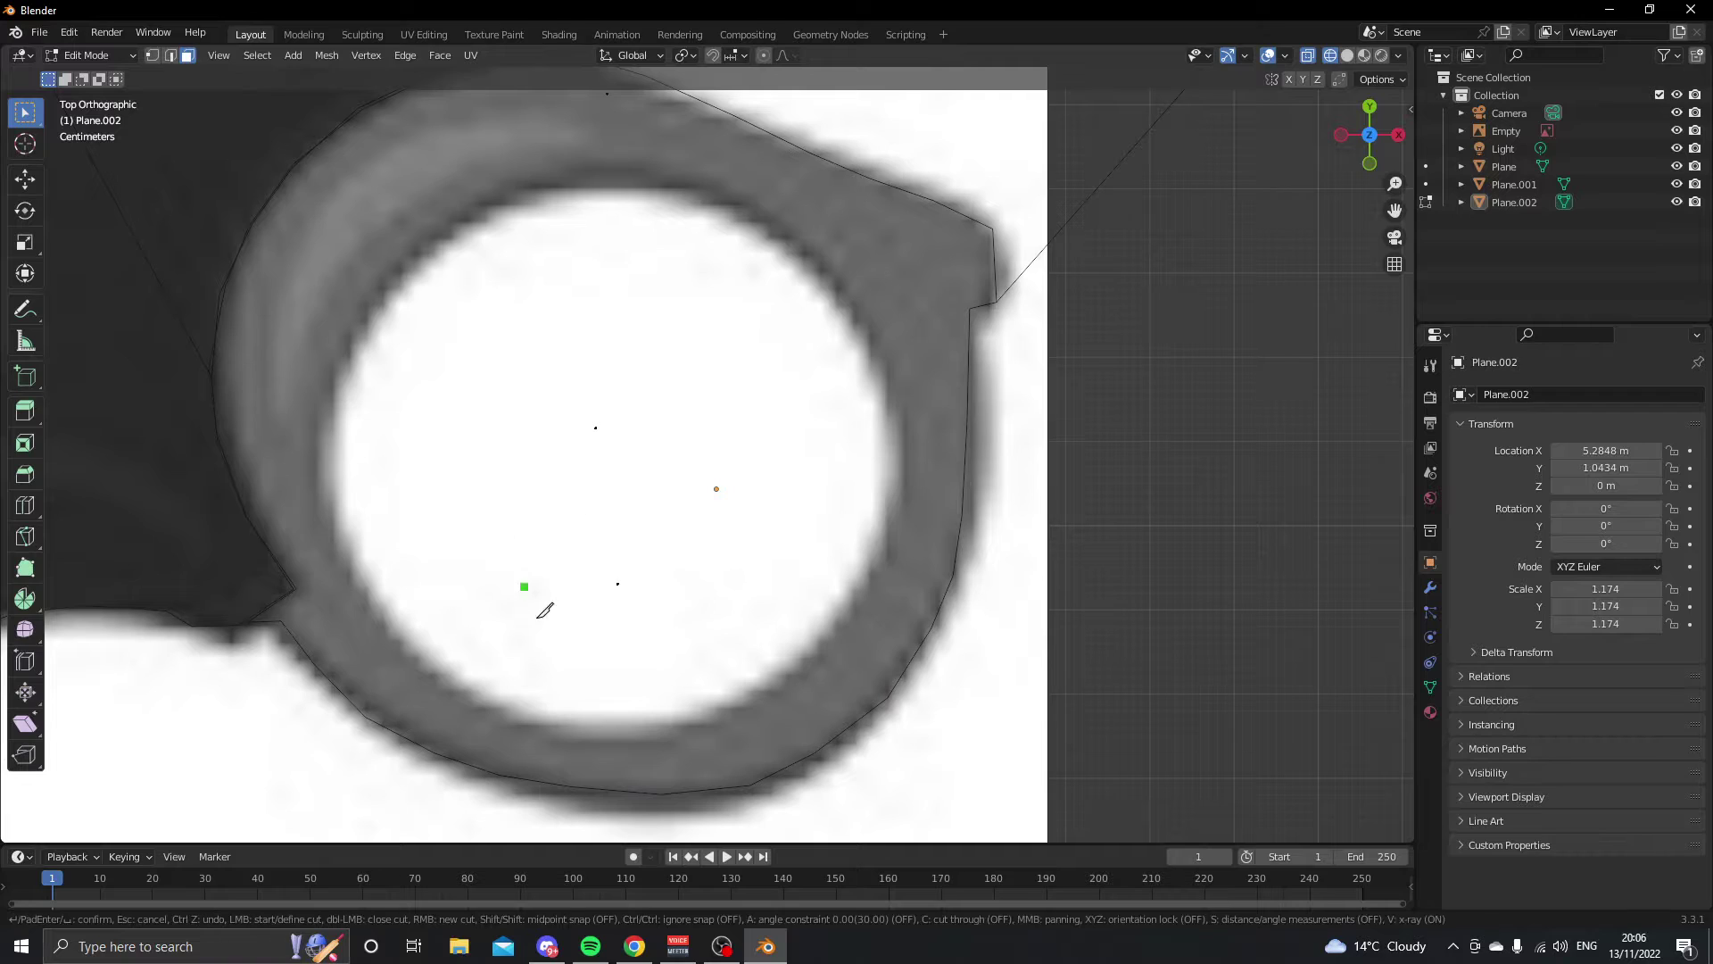
left_click(431, 674)
left_click(455, 695)
left_click(488, 710)
left_click(543, 718)
left_click(598, 725)
left_click(675, 720)
left_click(729, 708)
- Trace the Knife cut up the finger hole's far side to about mid-height
left_click(771, 682)
left_click(825, 633)
left_click(847, 604)
left_click(863, 577)
left_click(870, 551)
left_click(876, 505)
left_click(877, 429)
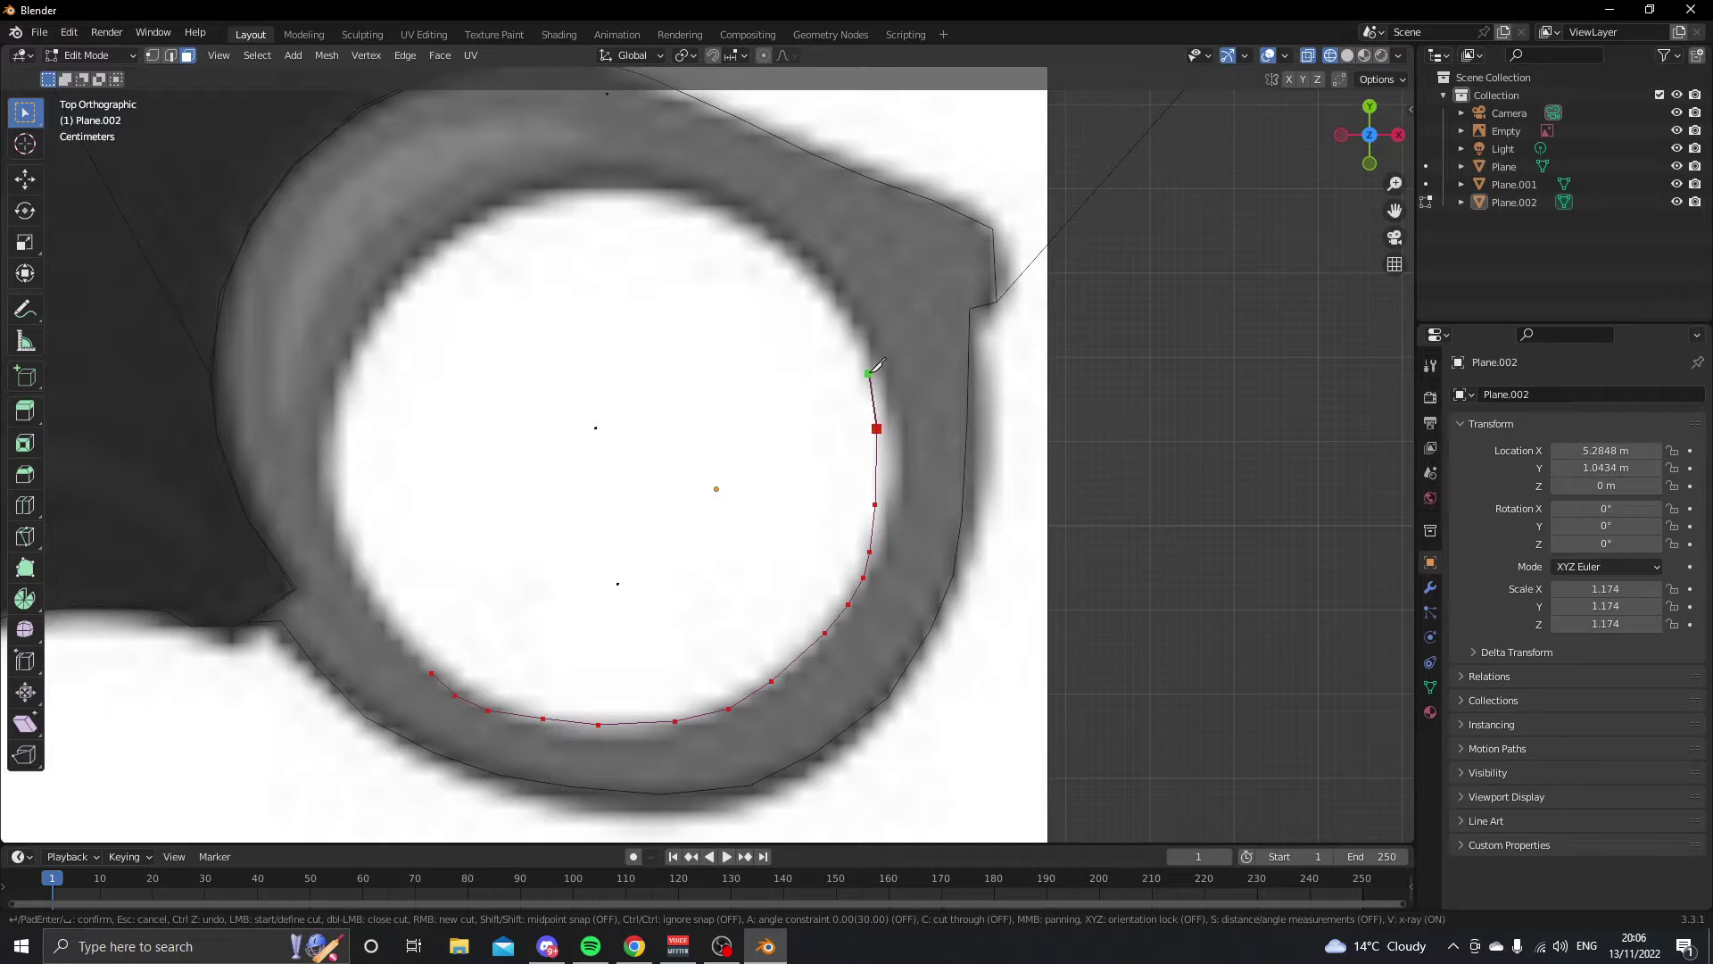
- Trace the Knife cut over the finger hole's upper edge toward the handle side
left_click(873, 373)
left_click(853, 334)
left_click(815, 289)
left_click(777, 256)
left_click(739, 231)
left_click(702, 209)
left_click(653, 204)
left_click(591, 205)
left_click(535, 206)
left_click(493, 220)
left_click(446, 250)
left_click(410, 289)
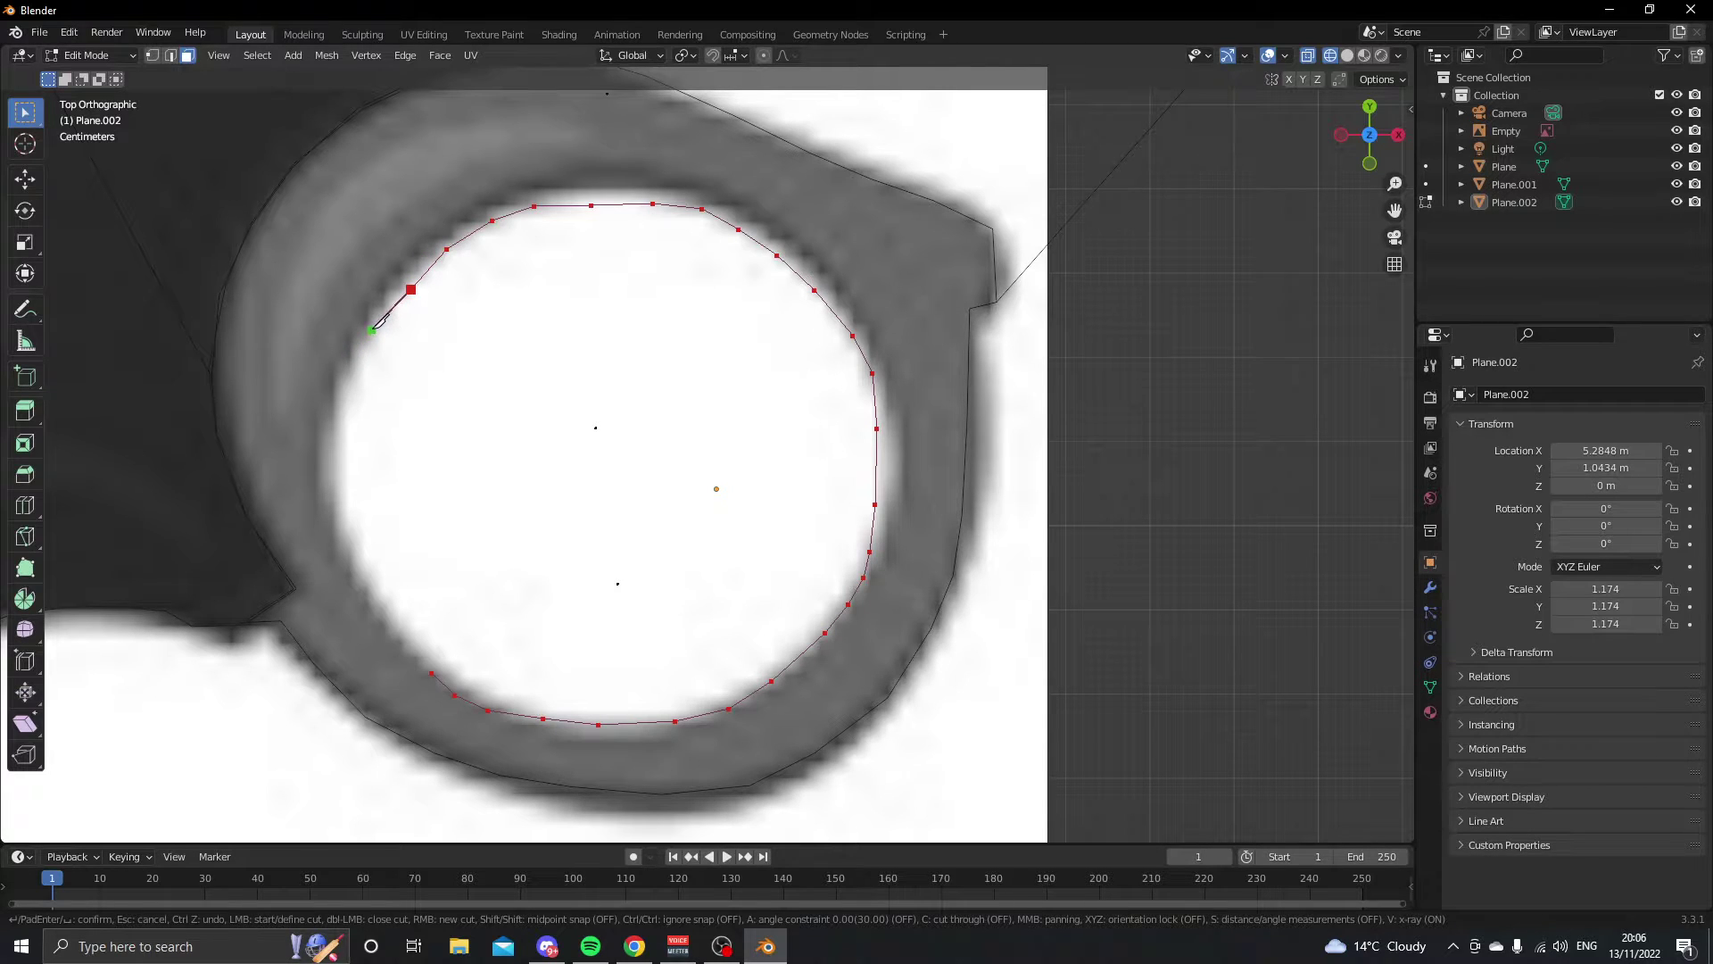
- Undo the last two cut points and retrace the finger hole's upper edge on the handle side more closely
left_click(374, 320)
key("ctrl+z")
key("ctrl+z")
left_click(395, 284)
left_click(372, 319)
left_click(358, 351)
left_click(350, 382)
left_click(350, 421)
left_click(356, 463)
key("ctrl+z")
key("ctrl+z")
key("ctrl+z")
- Trace the Knife cut down the finger hole's handle side, close it at its starting point and apply it
left_click(336, 386)
left_click(330, 449)
left_click(337, 504)
left_click(353, 553)
left_click(375, 602)
left_click(395, 636)
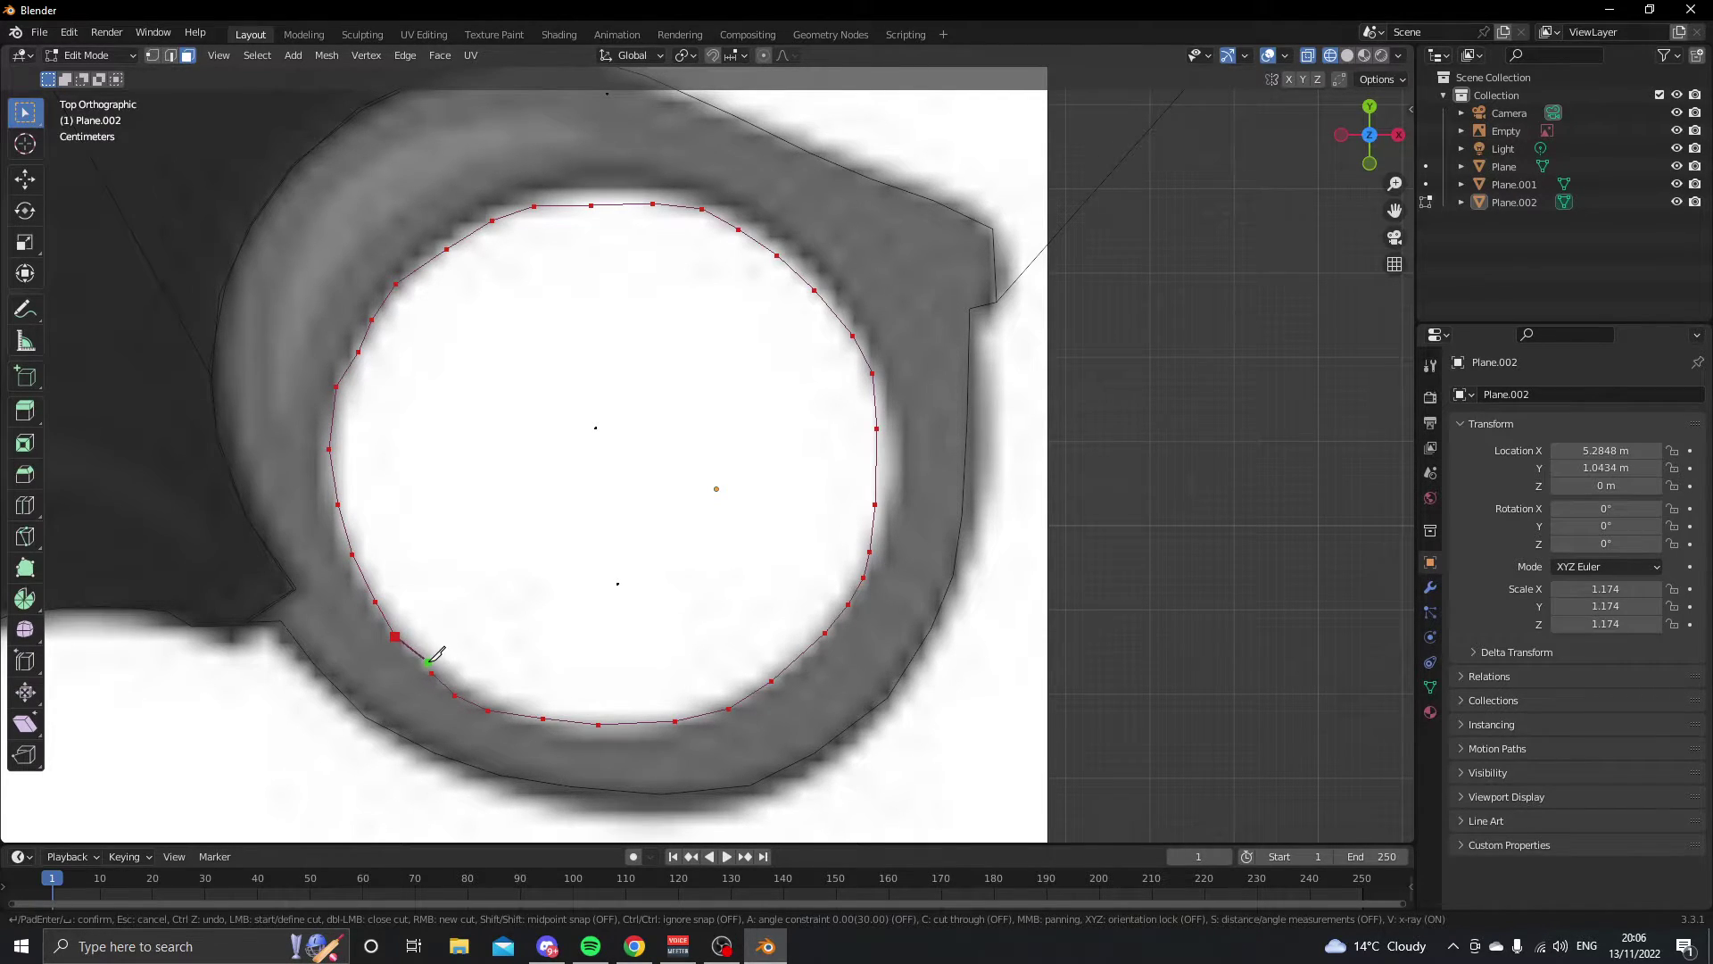
left_click(432, 673)
key("Return")
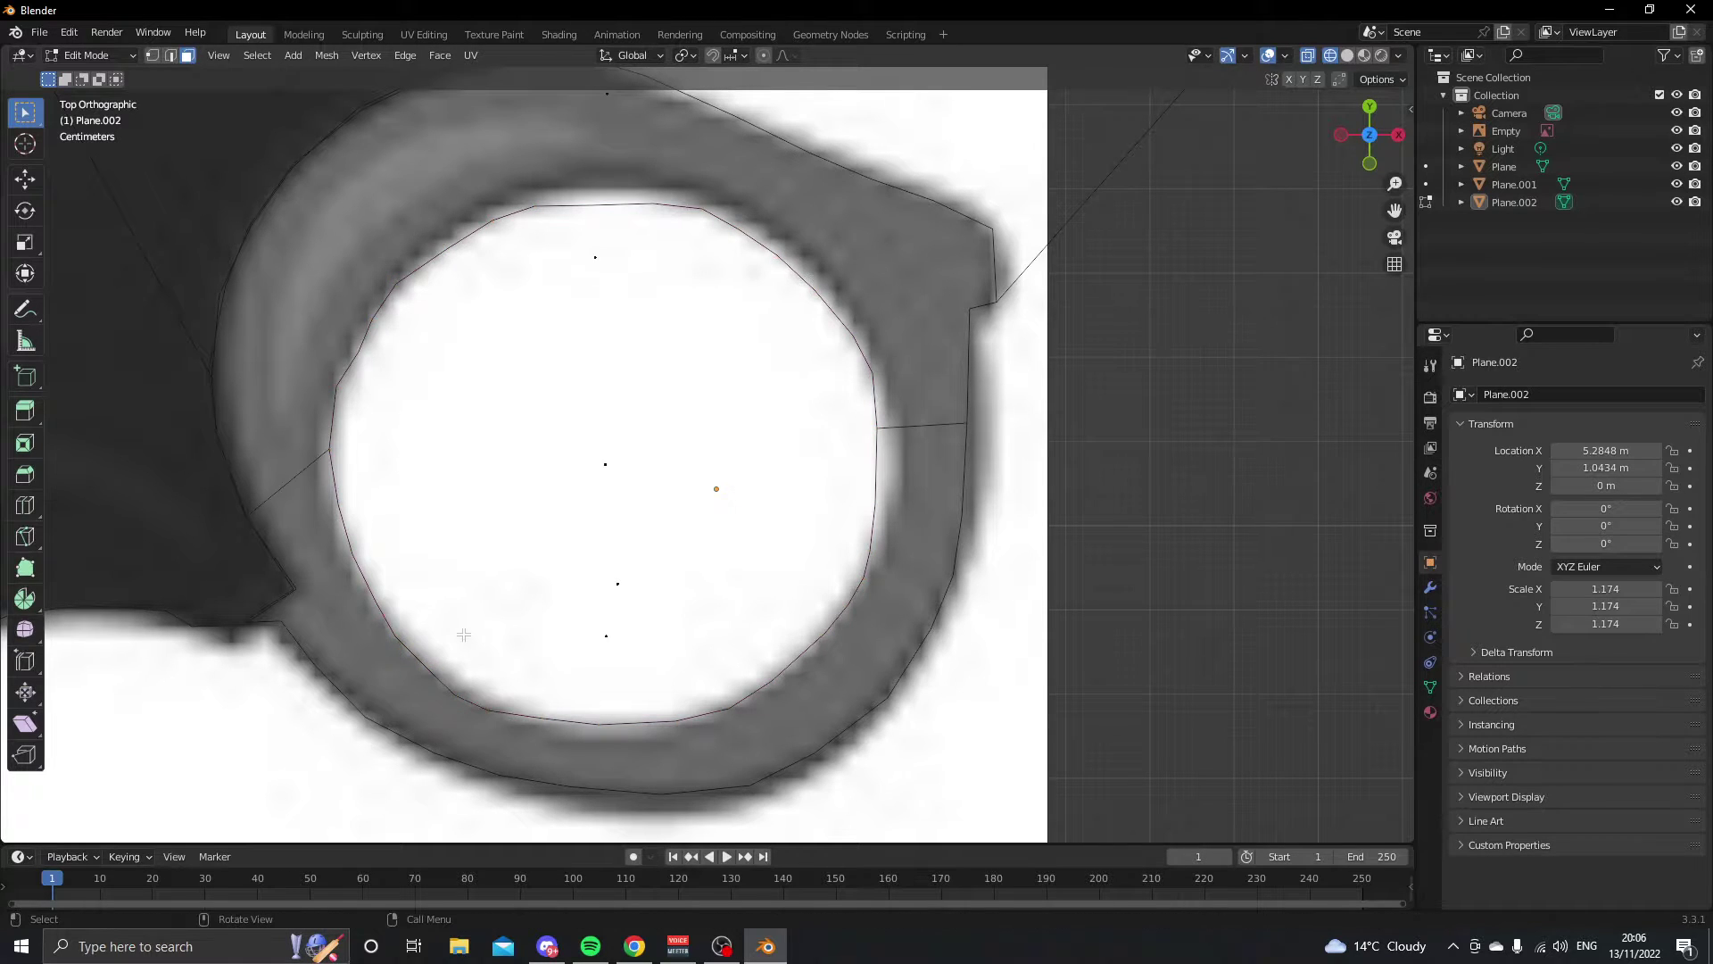
- Select the two leftover plane faces outside the ring's outline and delete them
scroll(600, 434, "down", 2)
left_click(643, 460)
right_click(656, 458)
left_click(657, 457)
scroll(702, 464, "down", 2)
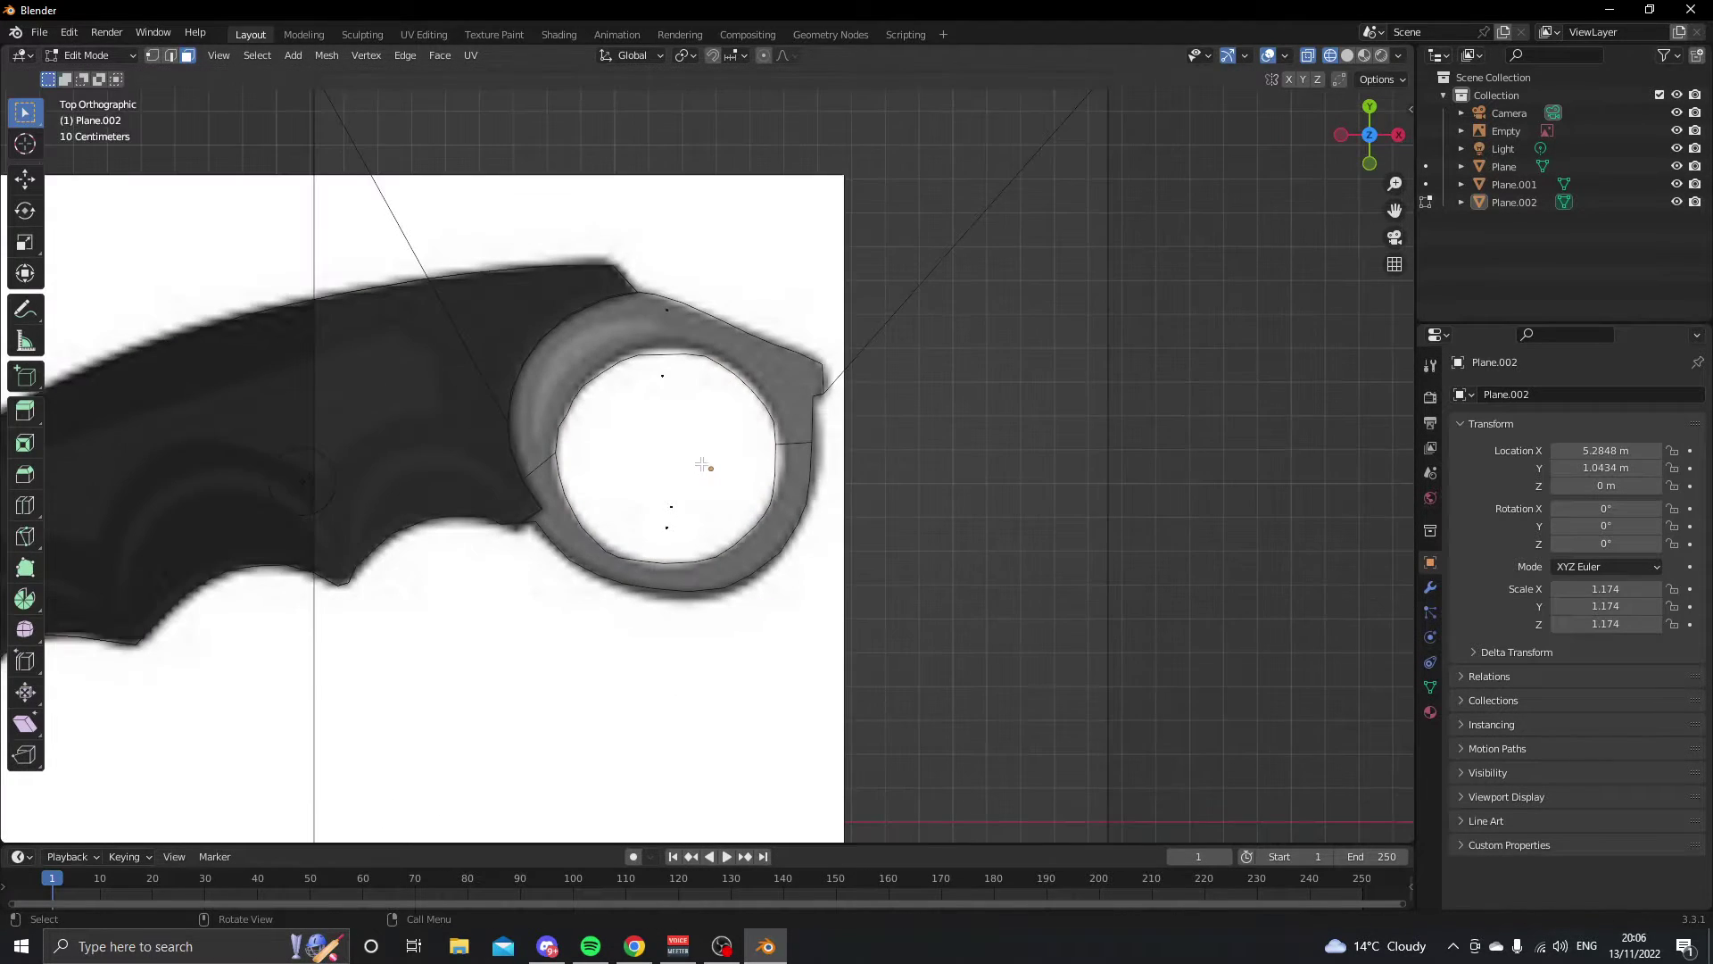
left_click(667, 307, "shift")
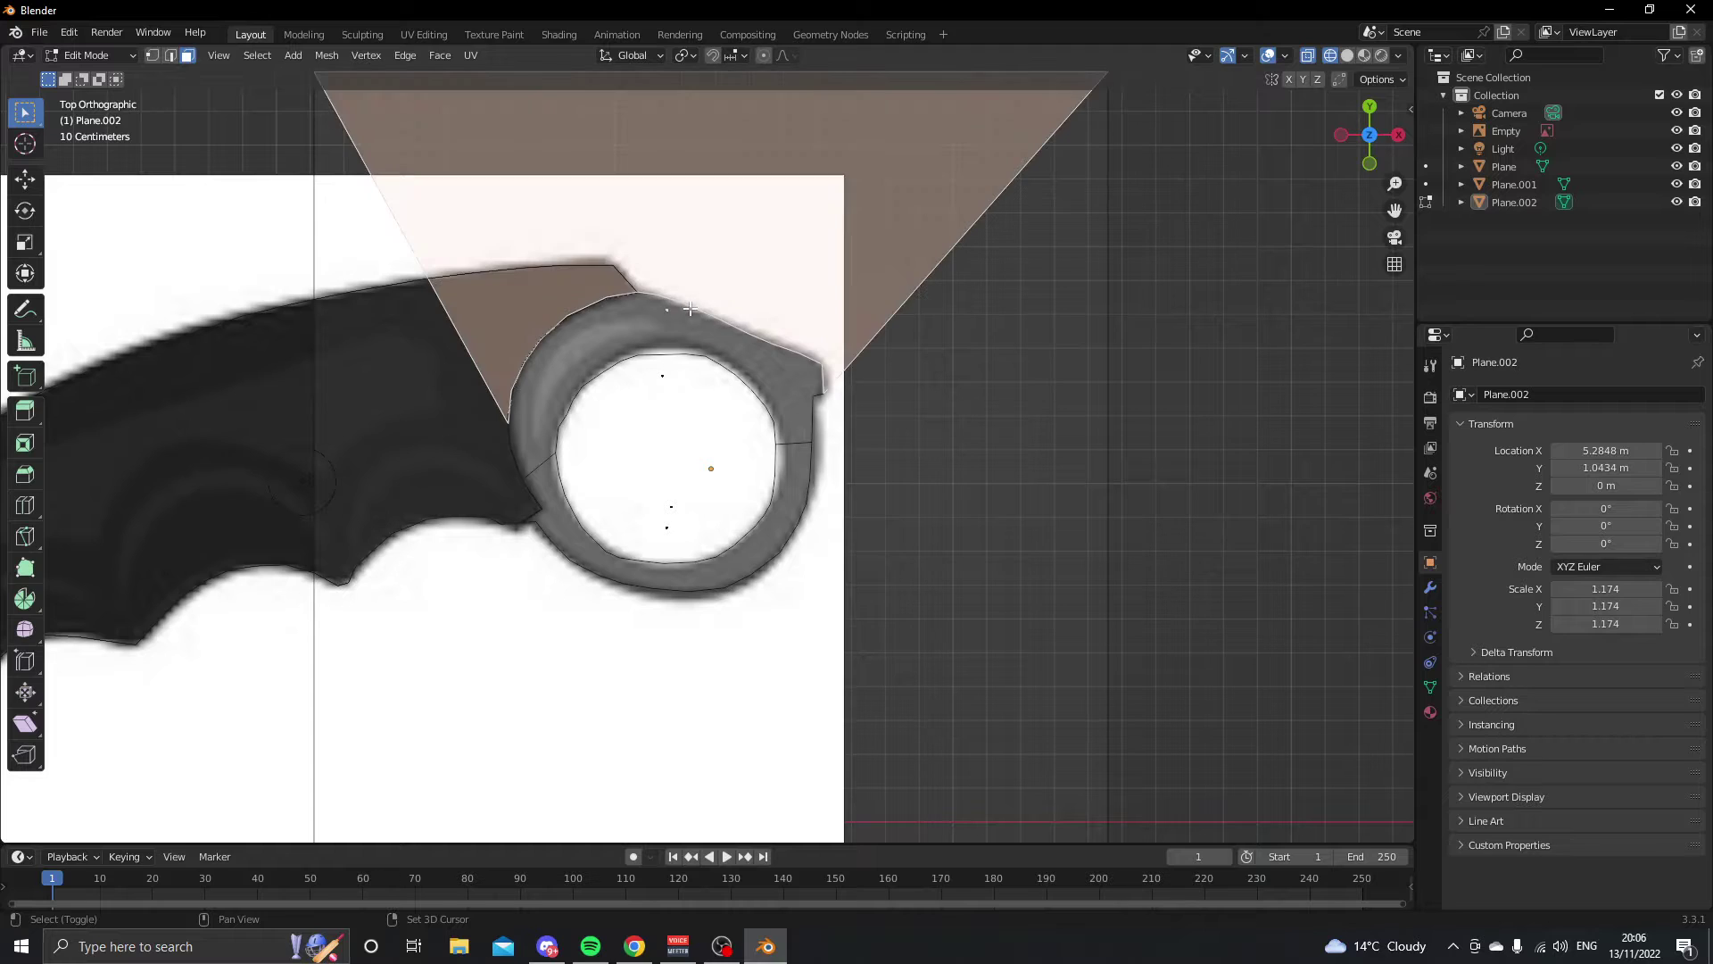
left_click(668, 508, "shift")
right_click(724, 526)
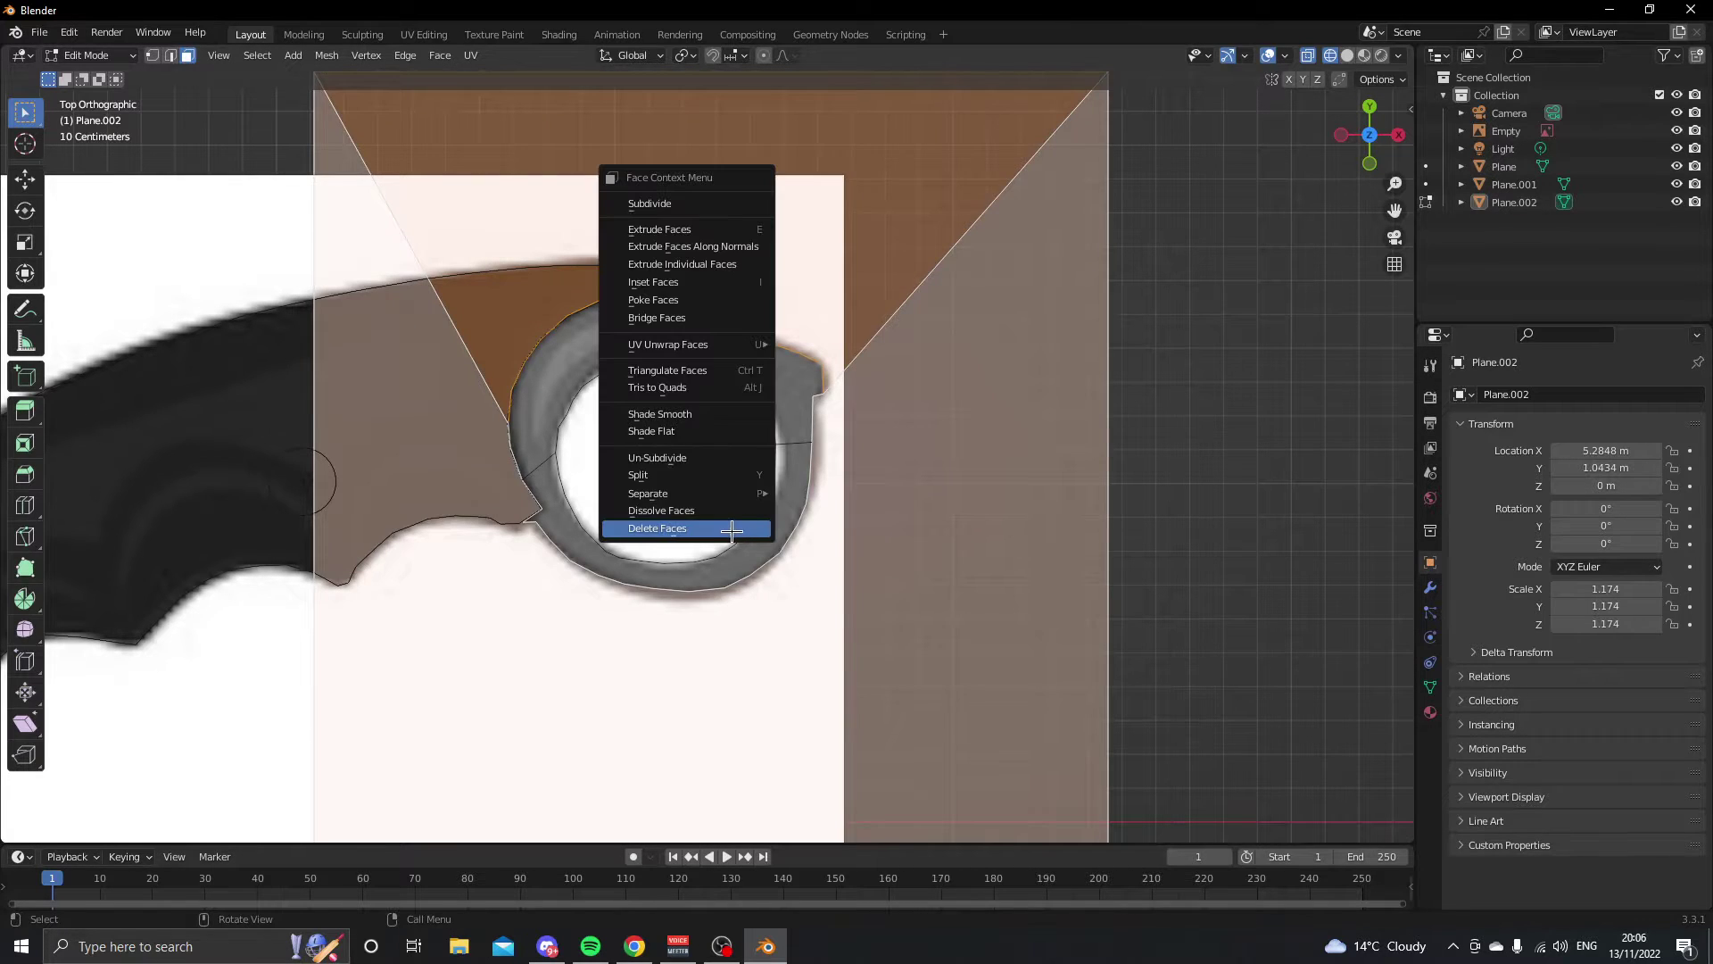
left_click(724, 526)
- Delete the Empty that holds the reference image, leaving only the traced knife pieces
middle_click_drag(741, 539, 654, 387)
scroll(653, 387, "down", 4)
middle_click_drag(964, 371, 973, 477)
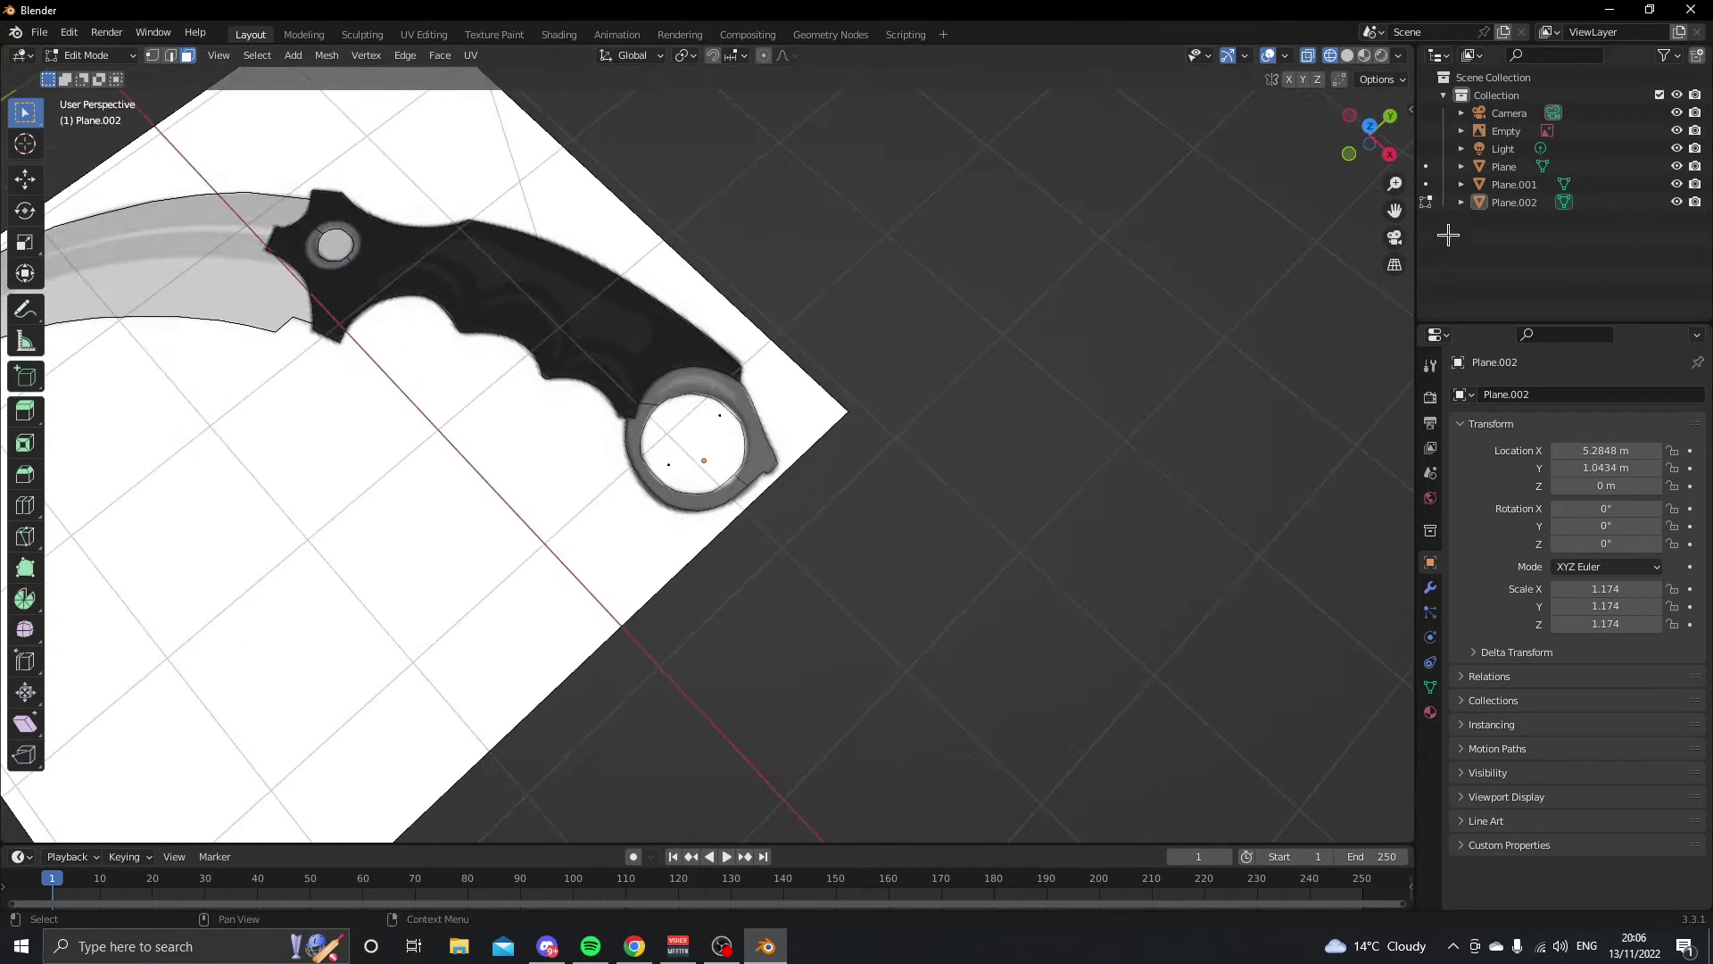
left_click(1505, 131)
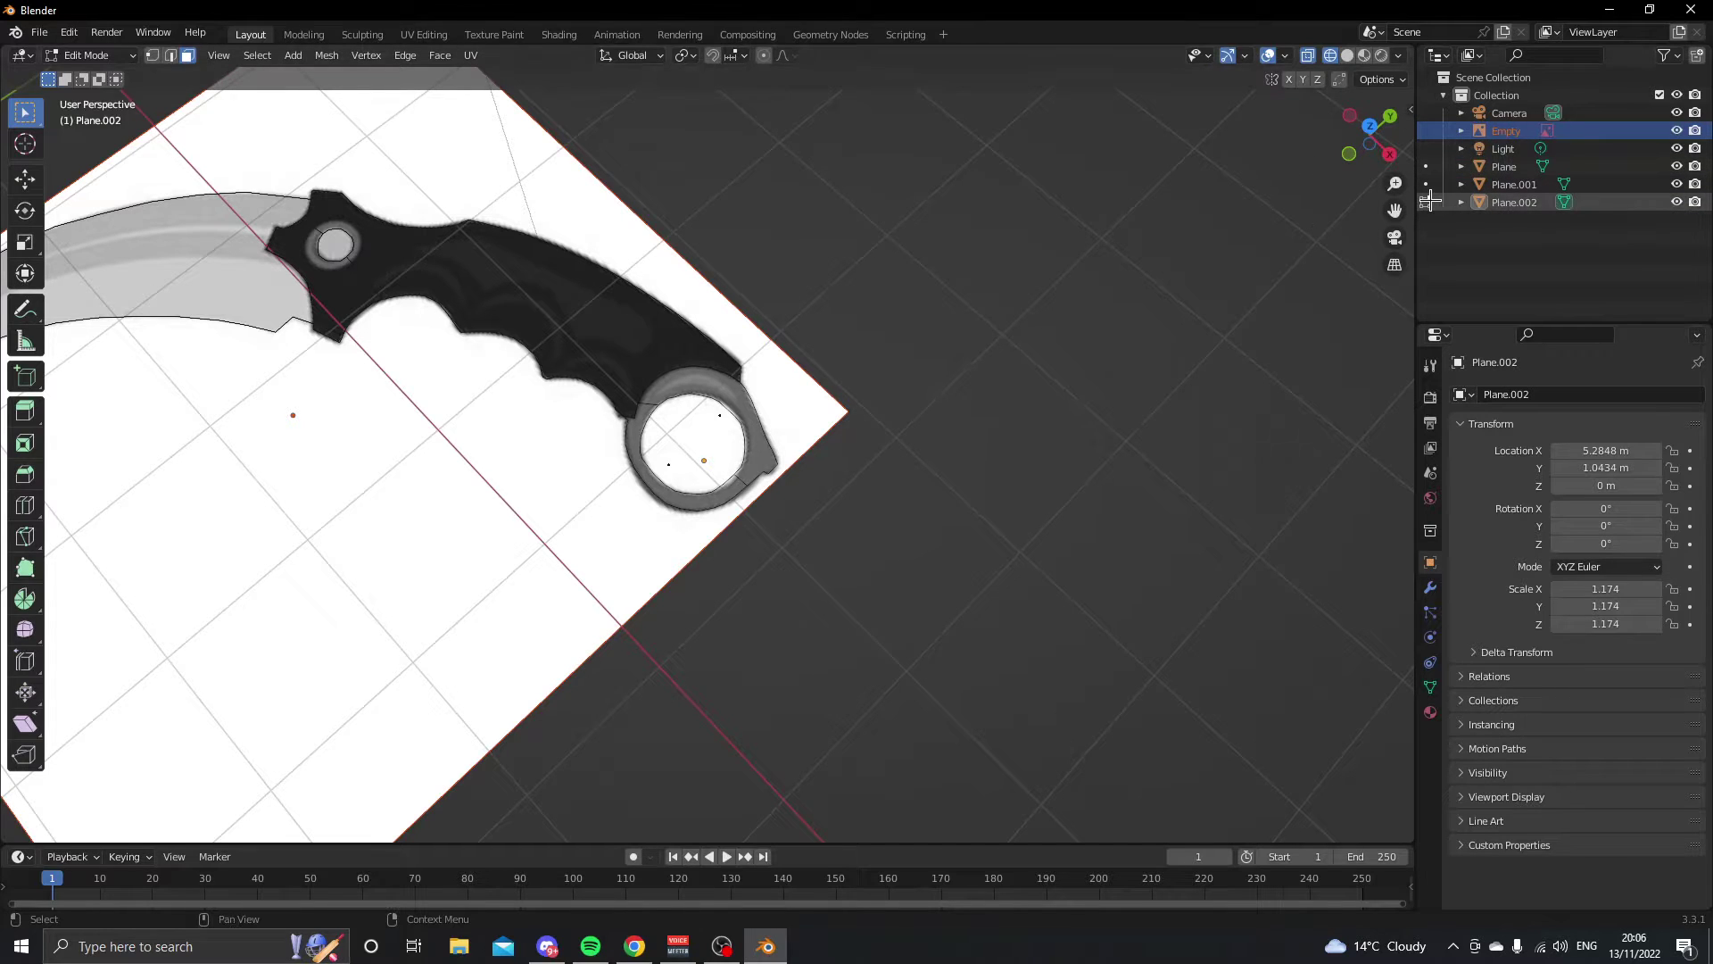
key("x")
middle_click_drag(1090, 226, 972, 474)
scroll(1018, 502, "up", 1)
scroll(719, 399, "up", 1)
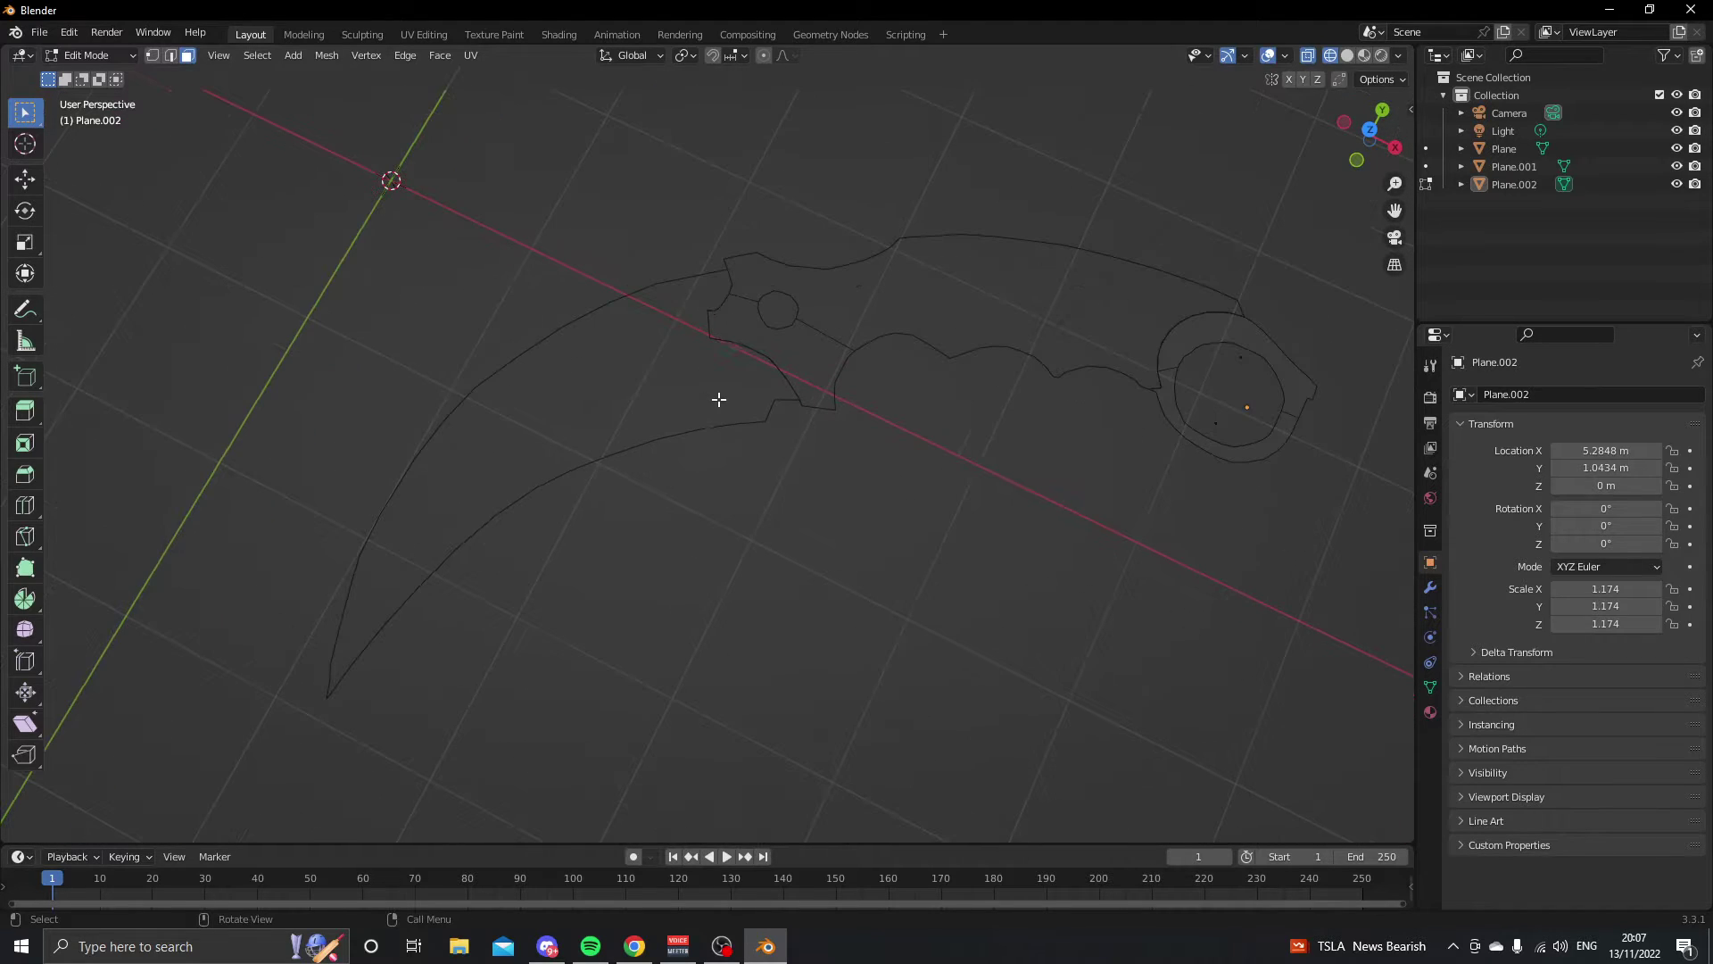
- Switch from the ring to the blade plane in Edit Mode and select the blade's face
key("Tab")
left_click(671, 439, "shift")
middle_click_drag(673, 436, 651, 270)
key("Tab")
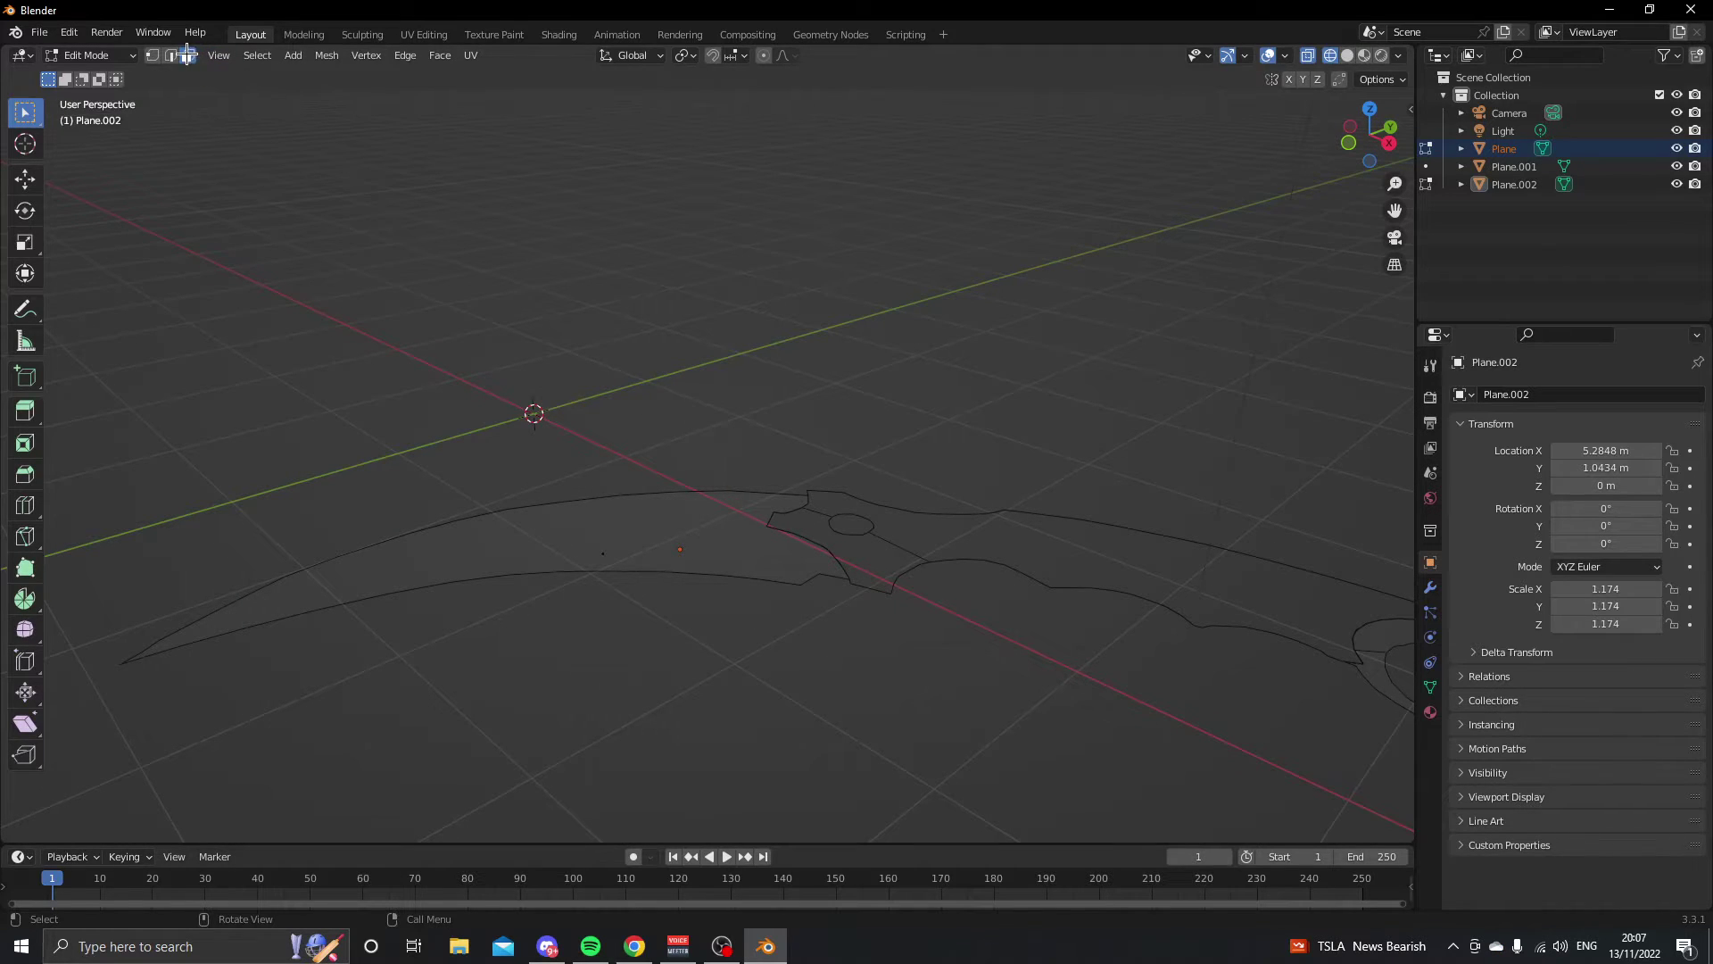
left_click(593, 548)
middle_click_drag(601, 540, 616, 443)
key("e")
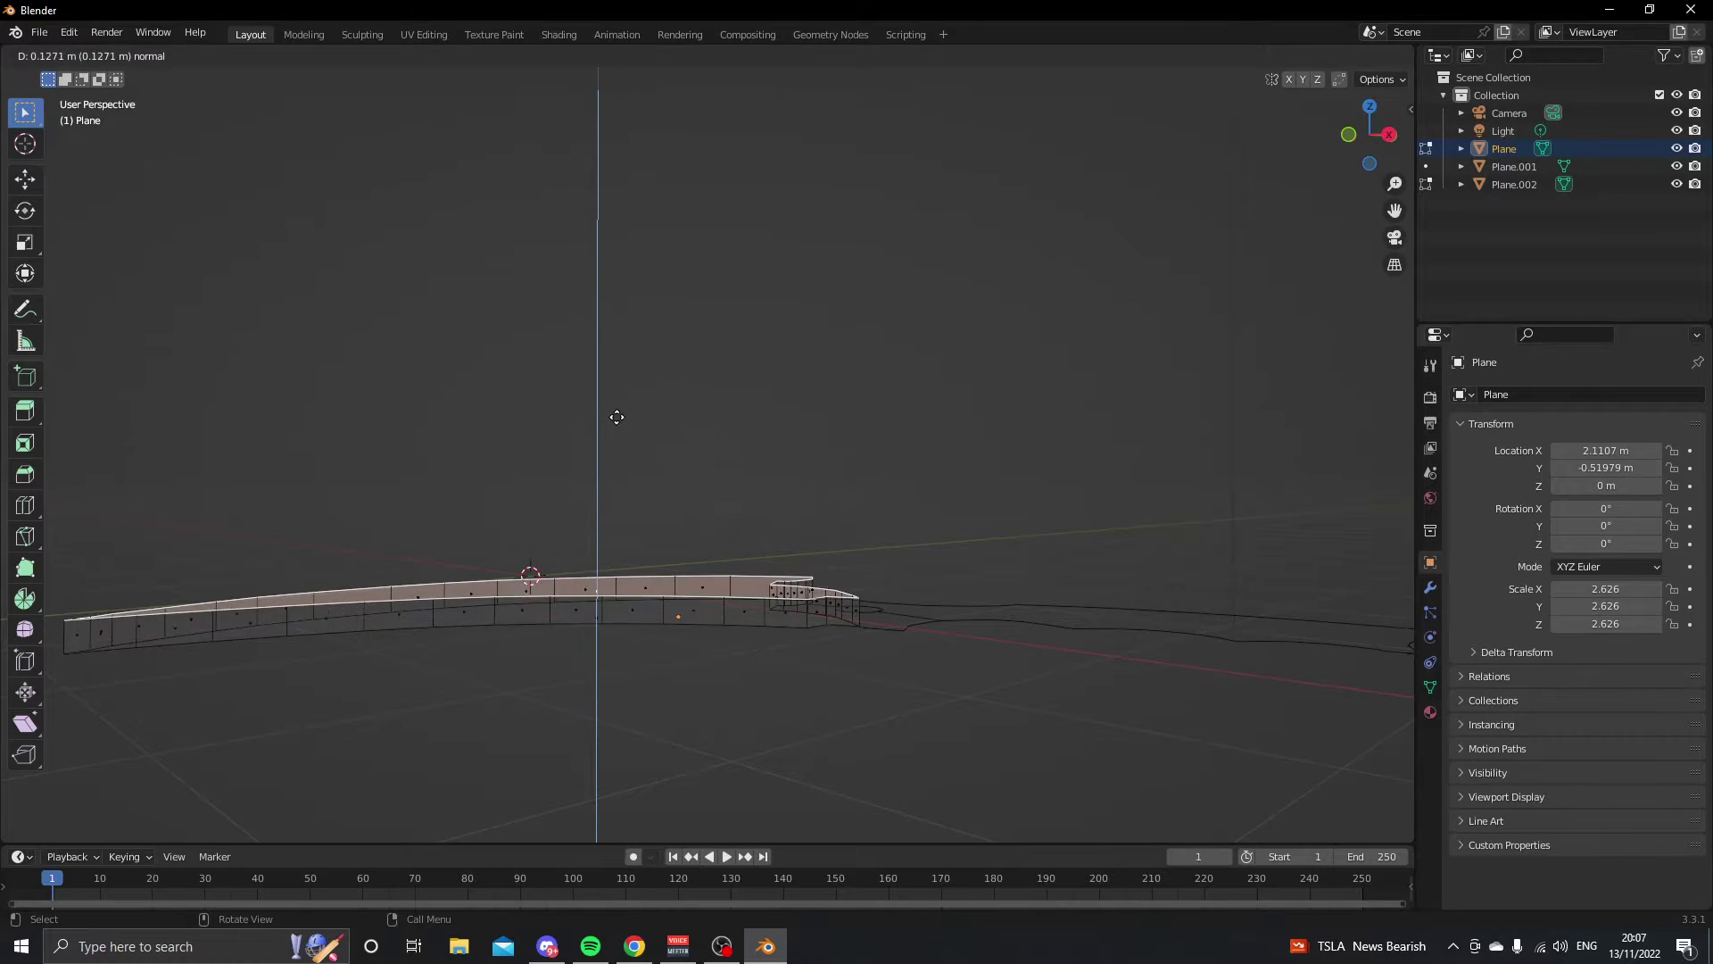
left_click(615, 413)
key("ctrl+z")
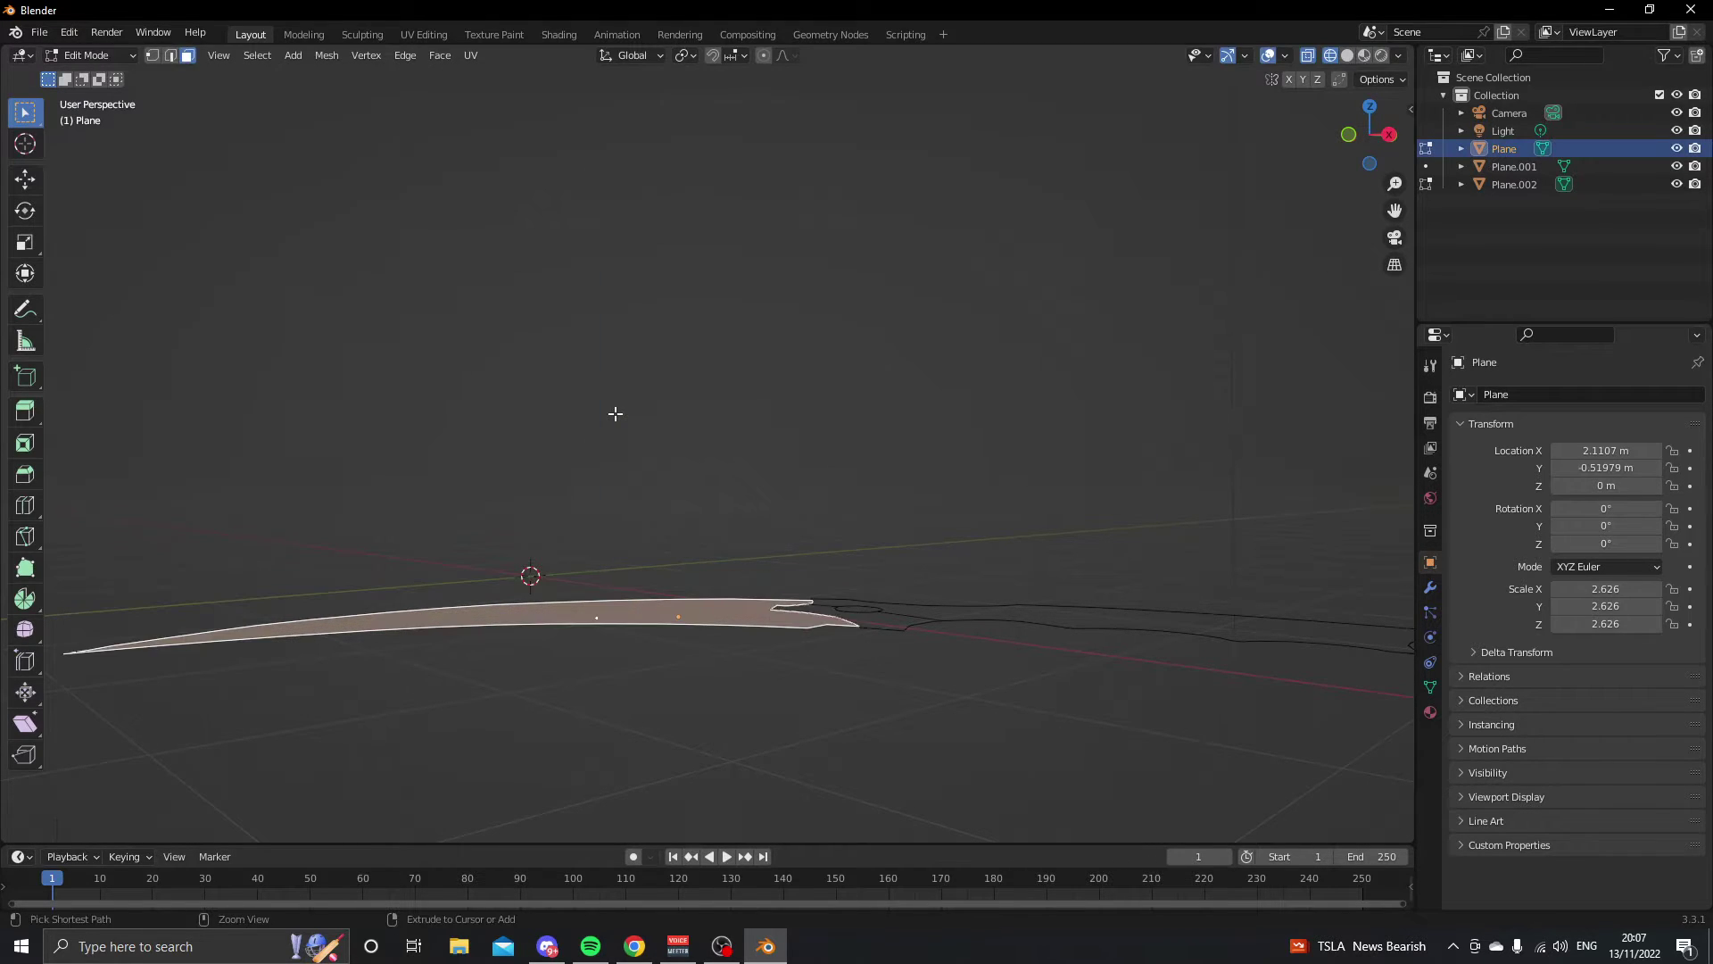
- Extrude the blade's face upward by about 0.089 m and clear the selection
key("e")
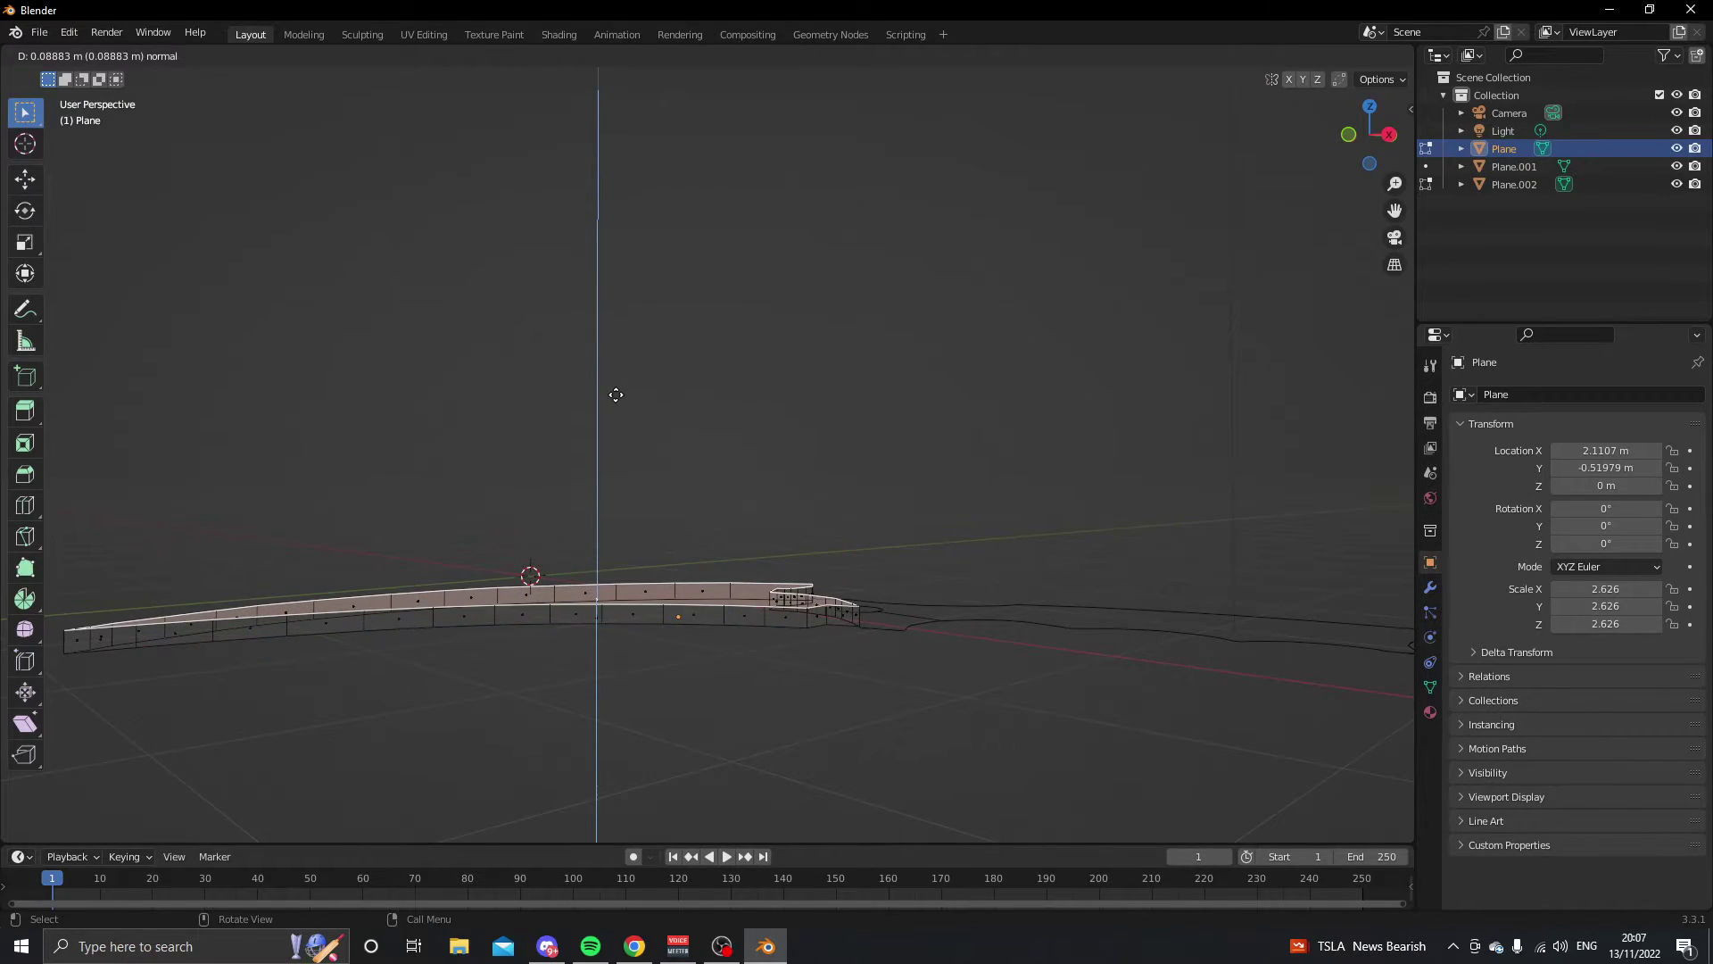
left_click(614, 394)
left_click(748, 658)
middle_click_drag(747, 659, 896, 482)
- Switch to the handle plane in Edit Mode, select its faces around the pivot hole and extrude them upward about 0.22 m
key("Tab")
left_click(982, 619)
left_click(1127, 540)
key("Tab")
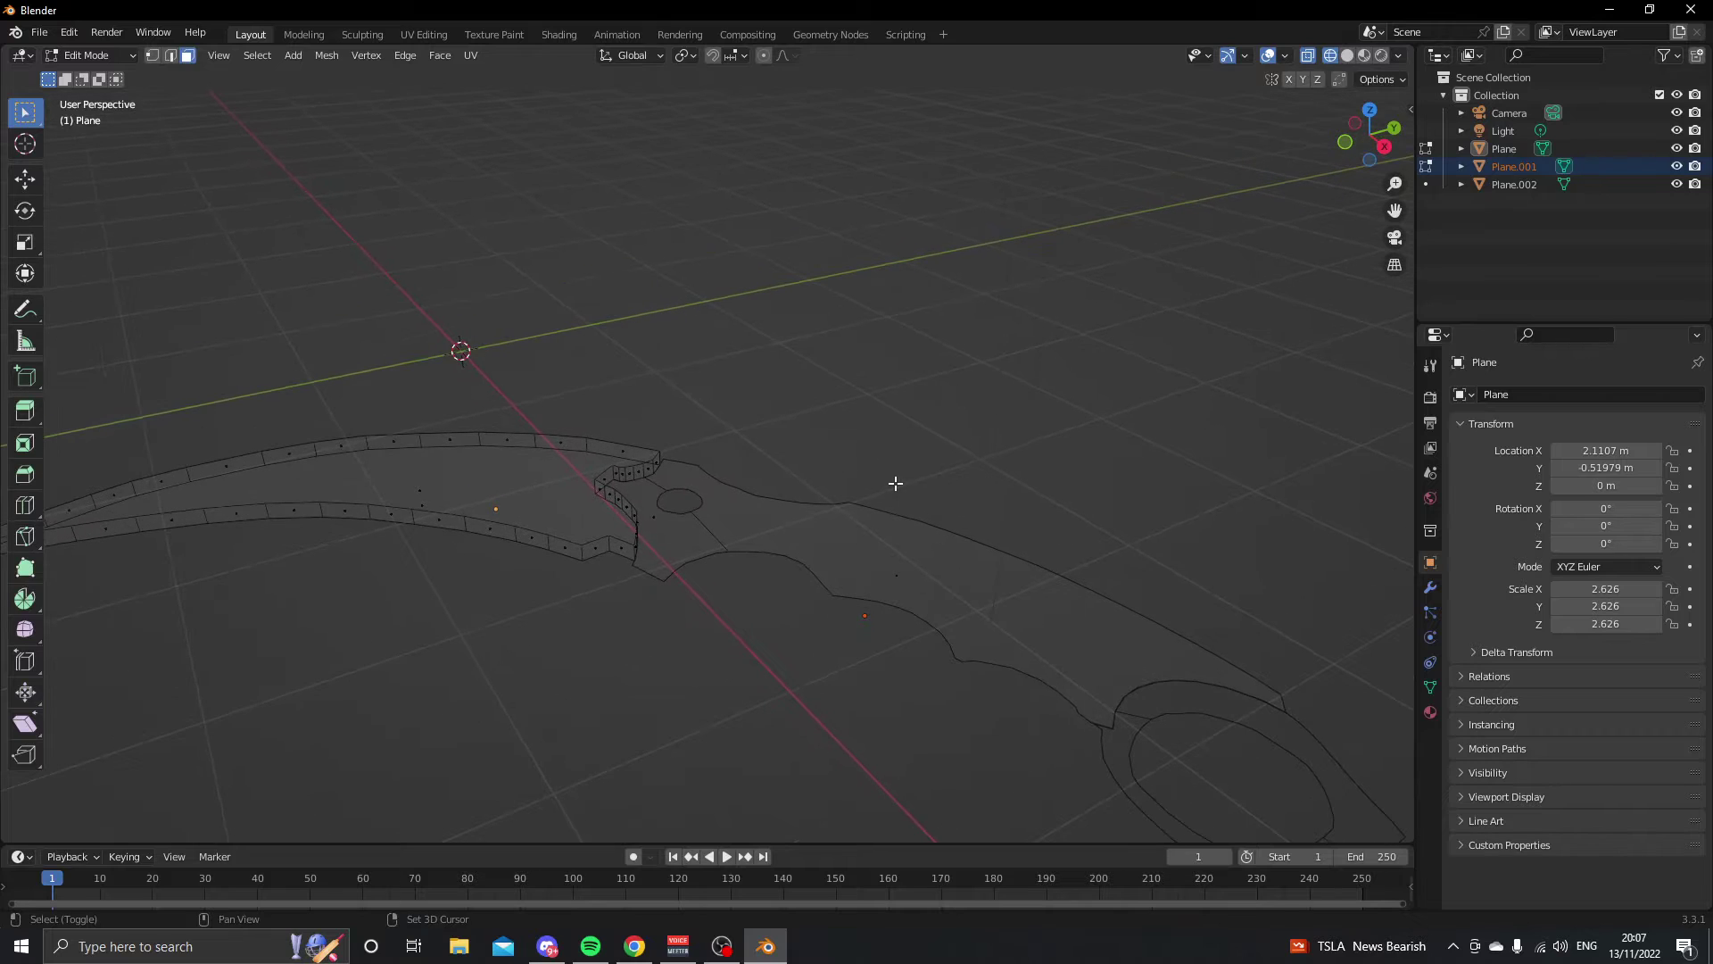
left_click(898, 571)
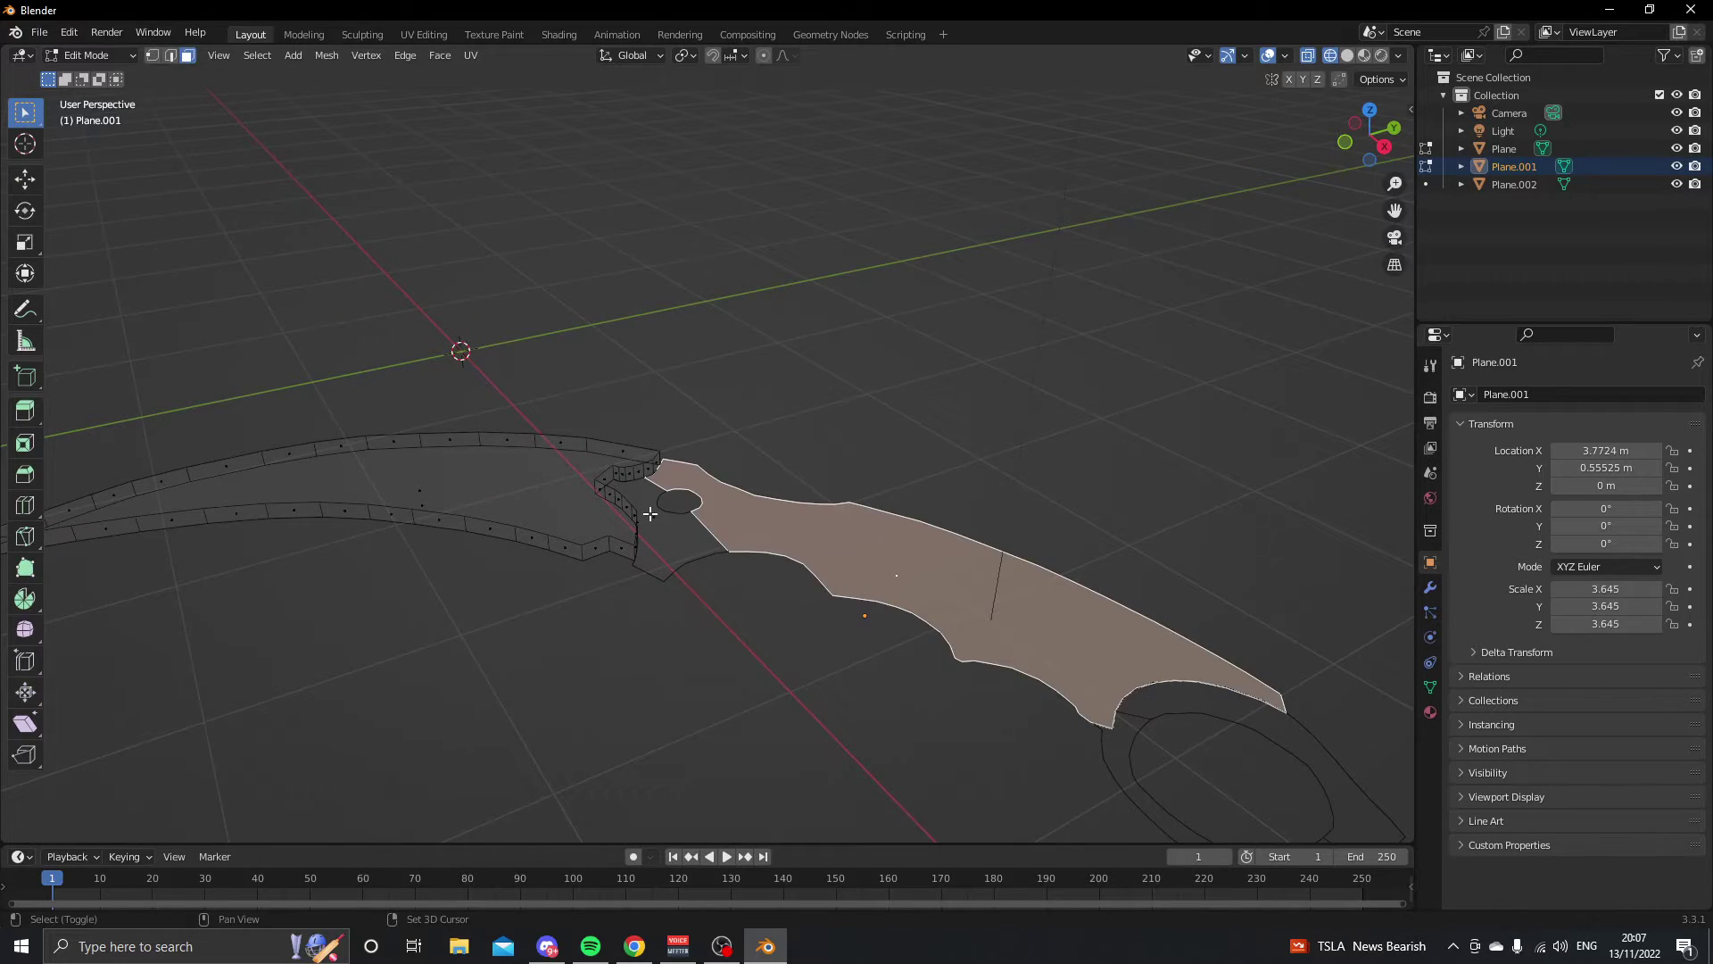
middle_click_drag(871, 592, 1023, 504)
key("e")
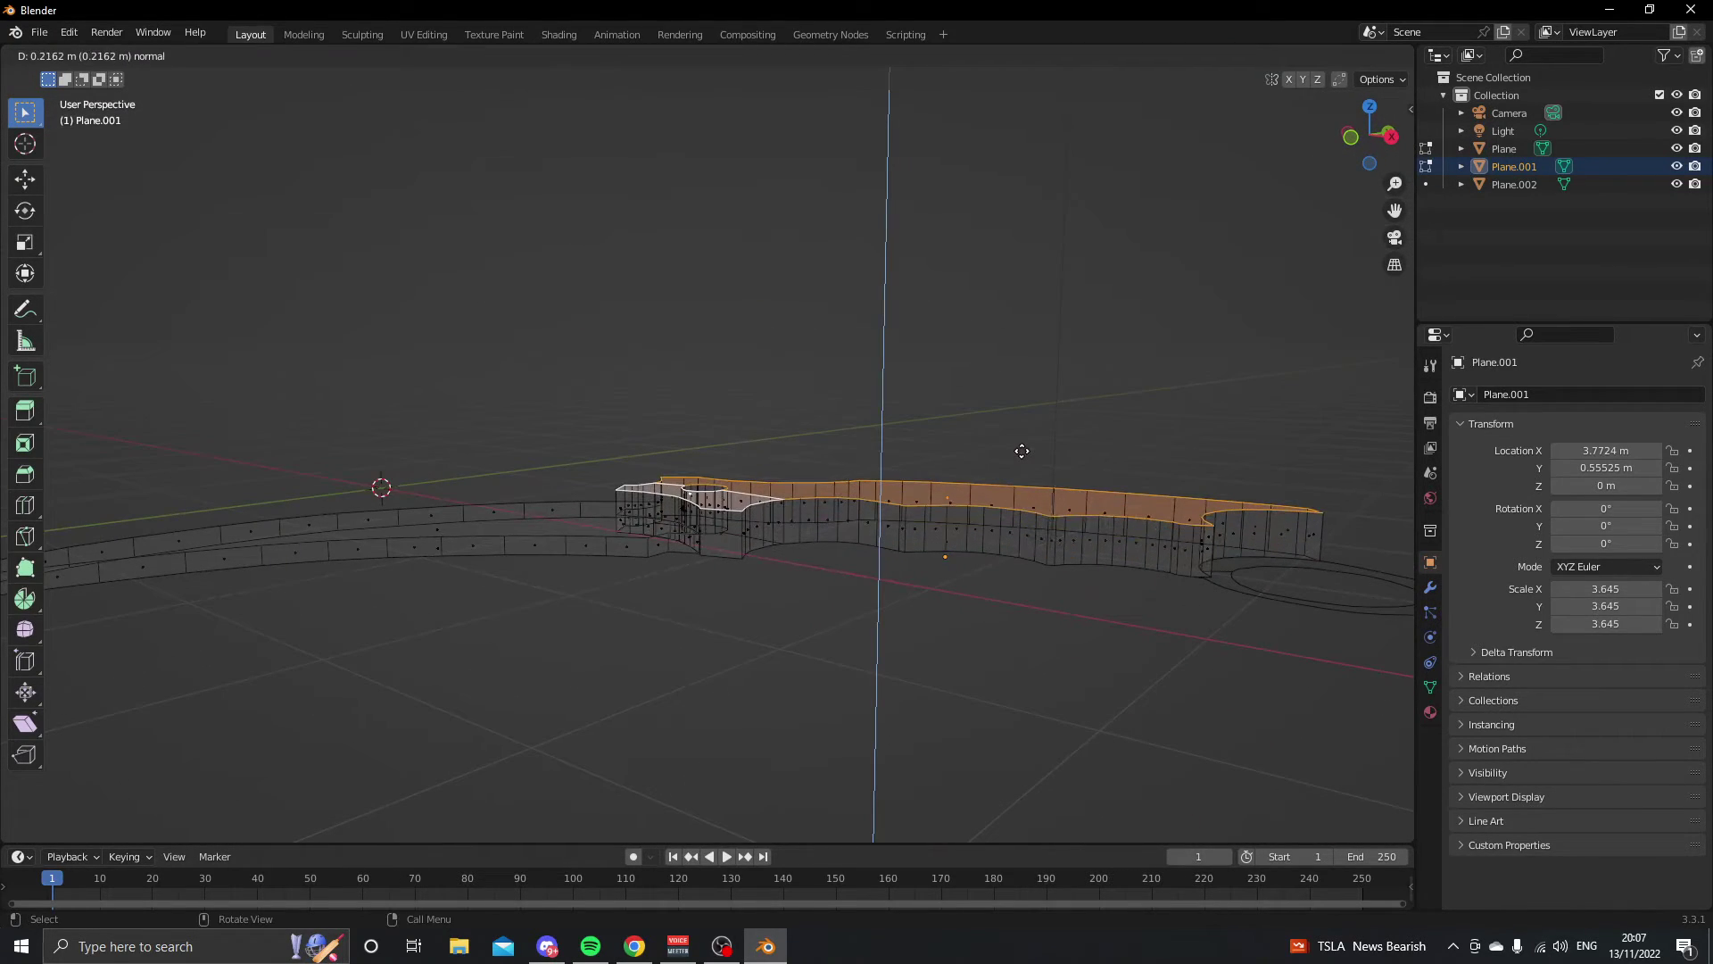
left_click(1022, 443)
left_click(1026, 577)
middle_click_drag(1212, 639, 1058, 638, "shift")
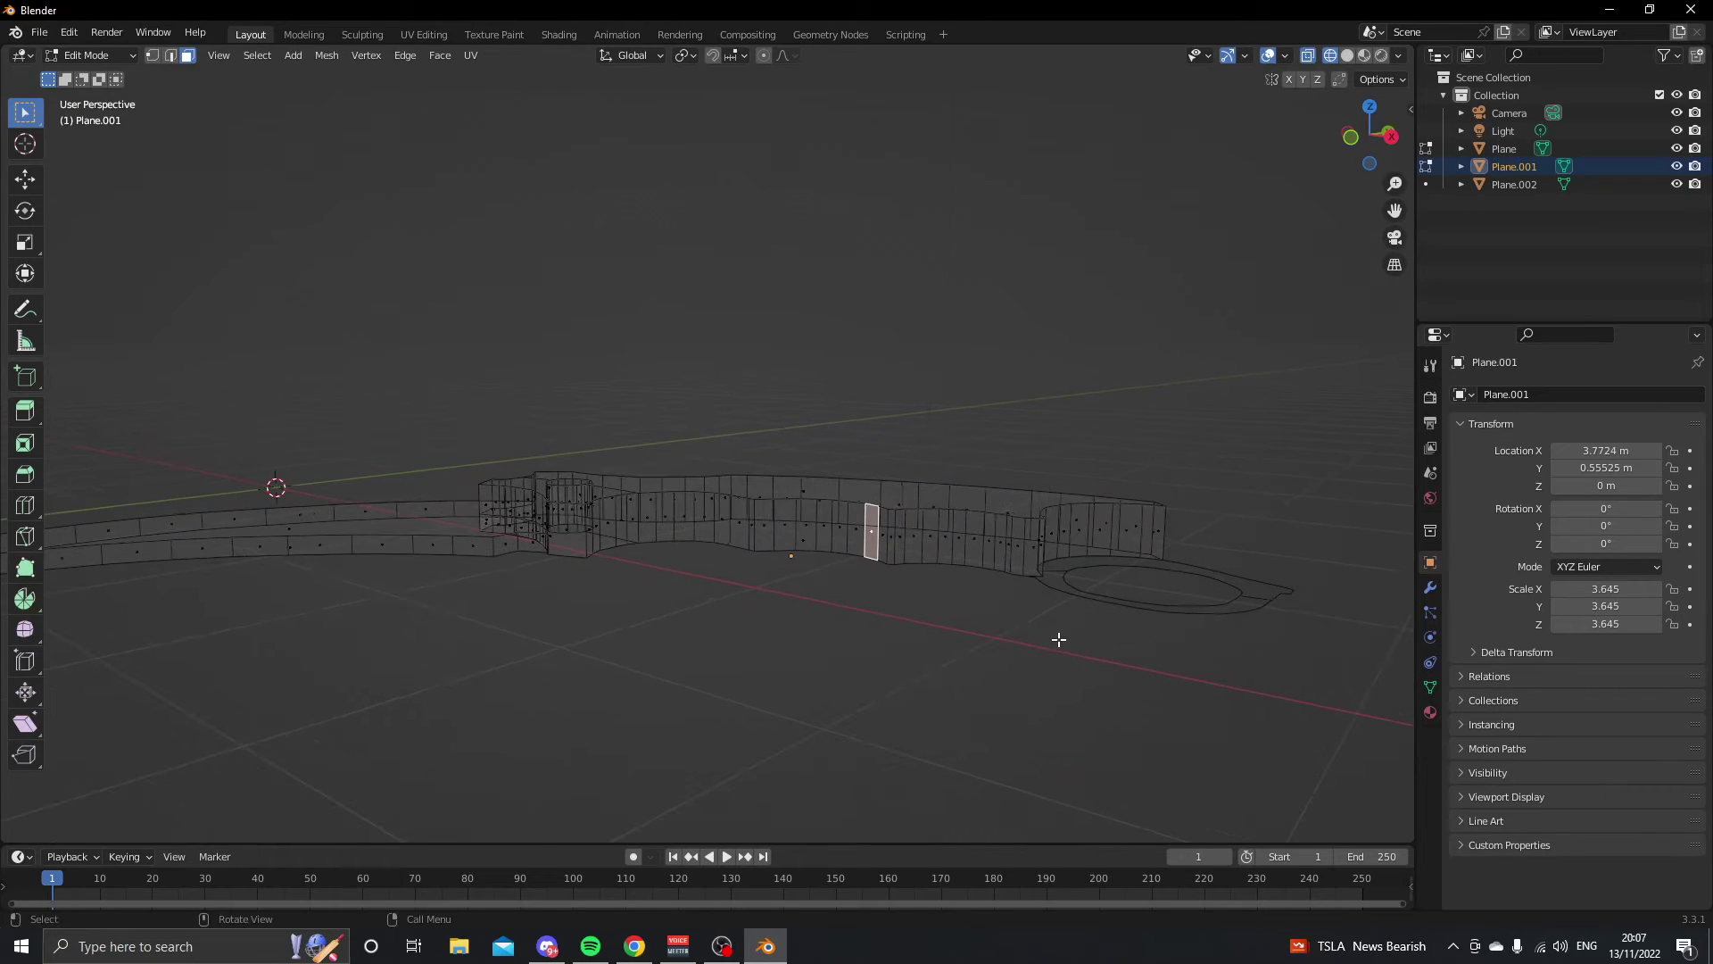
- Switch to the ring plane in Edit Mode, select all its linked faces and extrude them upward to give the ring thickness
left_click(1146, 608)
key("Tab")
middle_click_drag(1166, 527, 918, 538)
left_click(1196, 633)
left_click(1019, 483)
key("Tab")
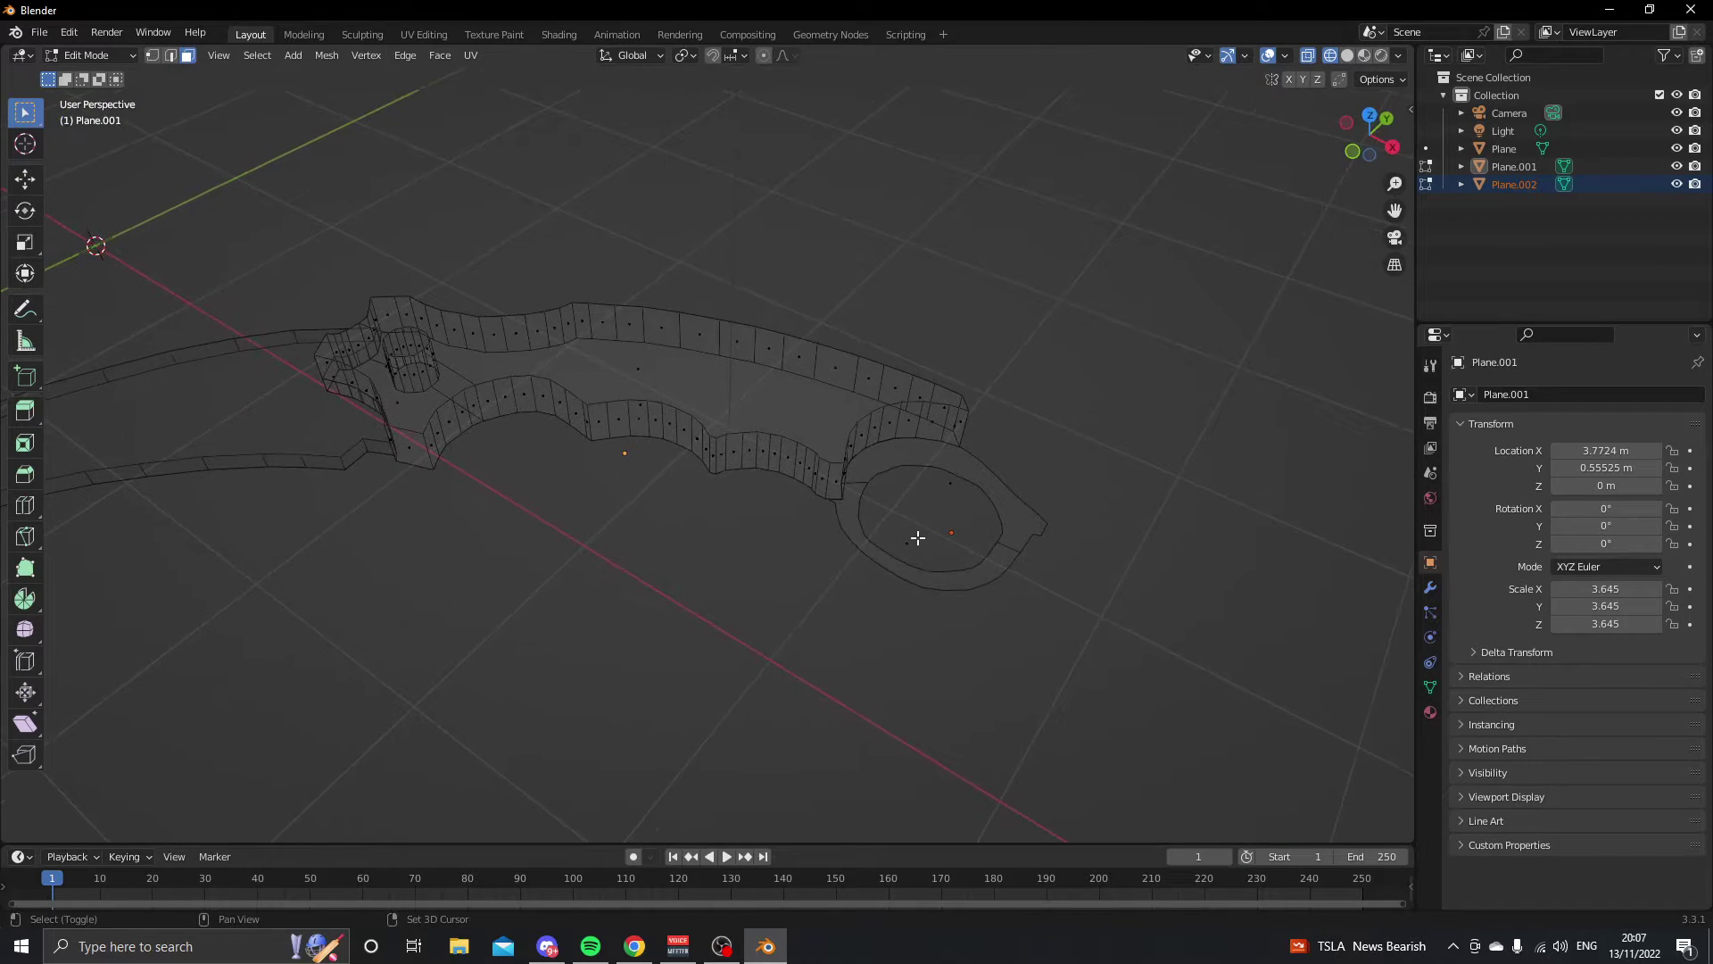
left_click(952, 484, "shift")
key("l")
mouse_move(963, 501)
middle_mouse_down()
mouse_move(1017, 409)
mouse_move(1006, 497)
mouse_move(778, 547)
mouse_move(603, 533)
mouse_move(658, 466)
mouse_move(593, 481)
mouse_move(714, 420)
mouse_move(734, 314)
mouse_move(1007, 367)
middle_mouse_up()
key("e")
left_click(1028, 348)
- Return to Object Mode and display the model in solid viewport shading
key("Tab")
left_click(603, 533)
key("Tab")
left_click(1347, 54)
key("Tab")
- Select all the knife pieces and apply Shade Smooth with Auto Smooth enabled at 30°
middle_click_drag(665, 410, 907, 459, "shift")
left_click_drag(322, 633, 1318, 248)
right_click(978, 283)
right_click(919, 402)
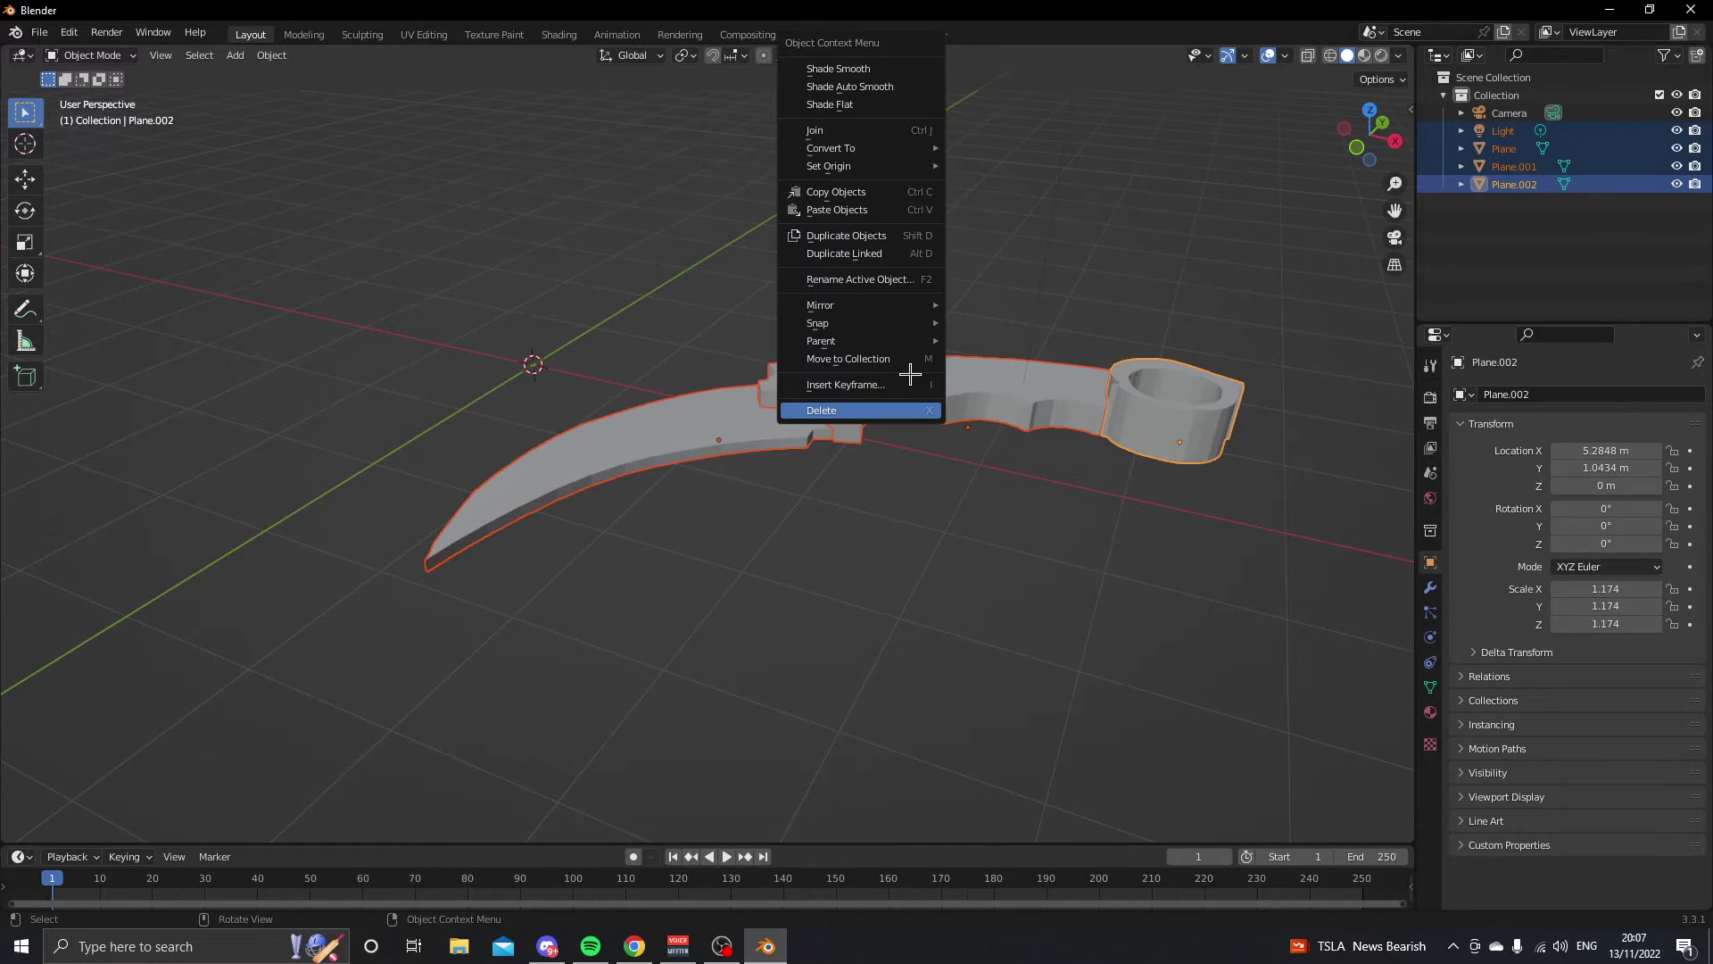
left_click(861, 69)
scroll(1061, 319, "down", 2)
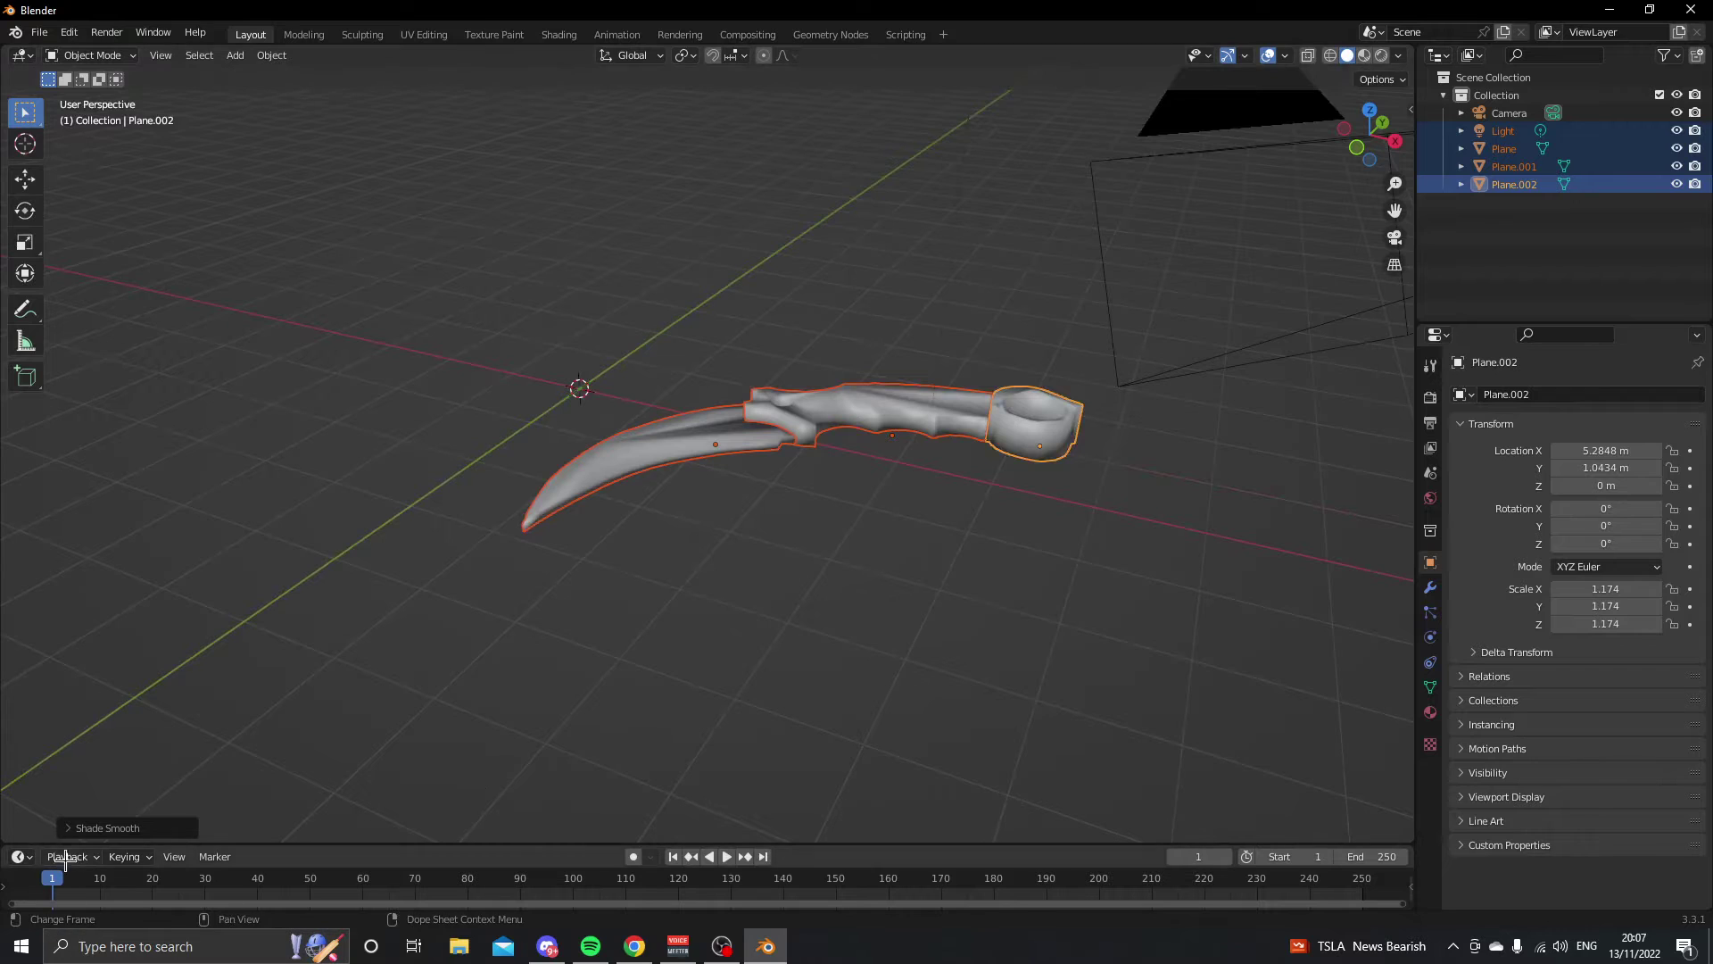
left_click(76, 829)
left_click(166, 801)
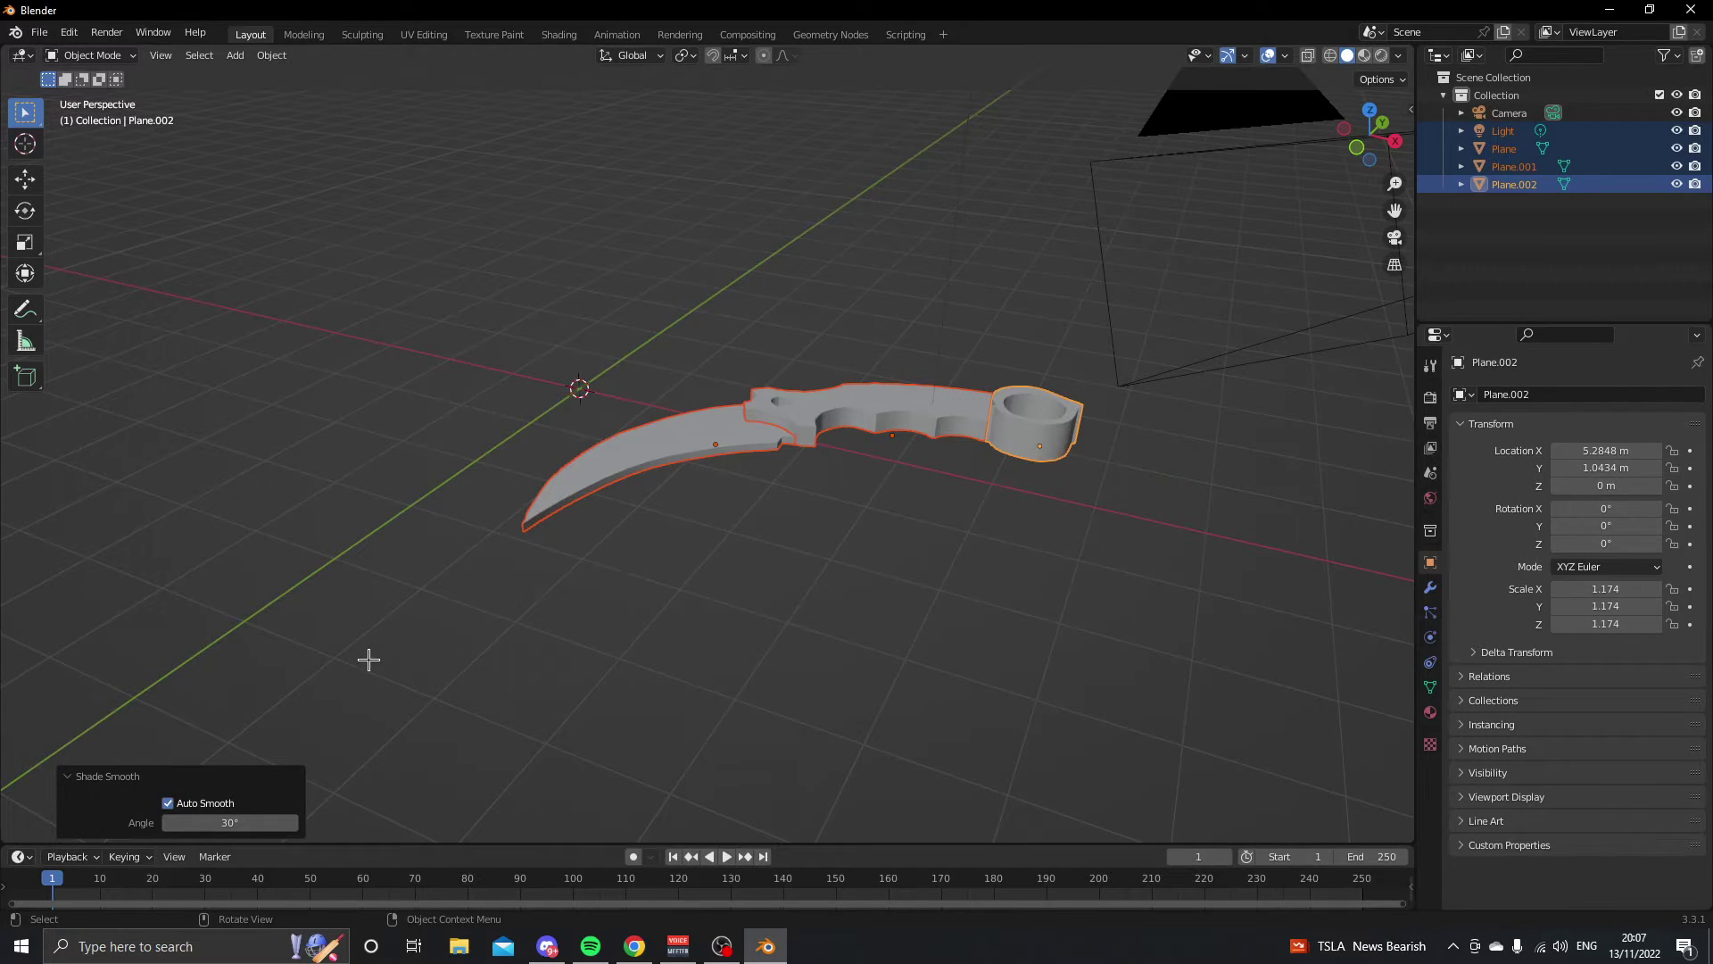
left_click(826, 551)
- Select the blade and raise it along the Z axis with the Move tool toward the middle of the handle's thickness
middle_click_drag(901, 537, 830, 563)
middle_click_drag(987, 604, 945, 578, "shift")
scroll(938, 560, "up", 1)
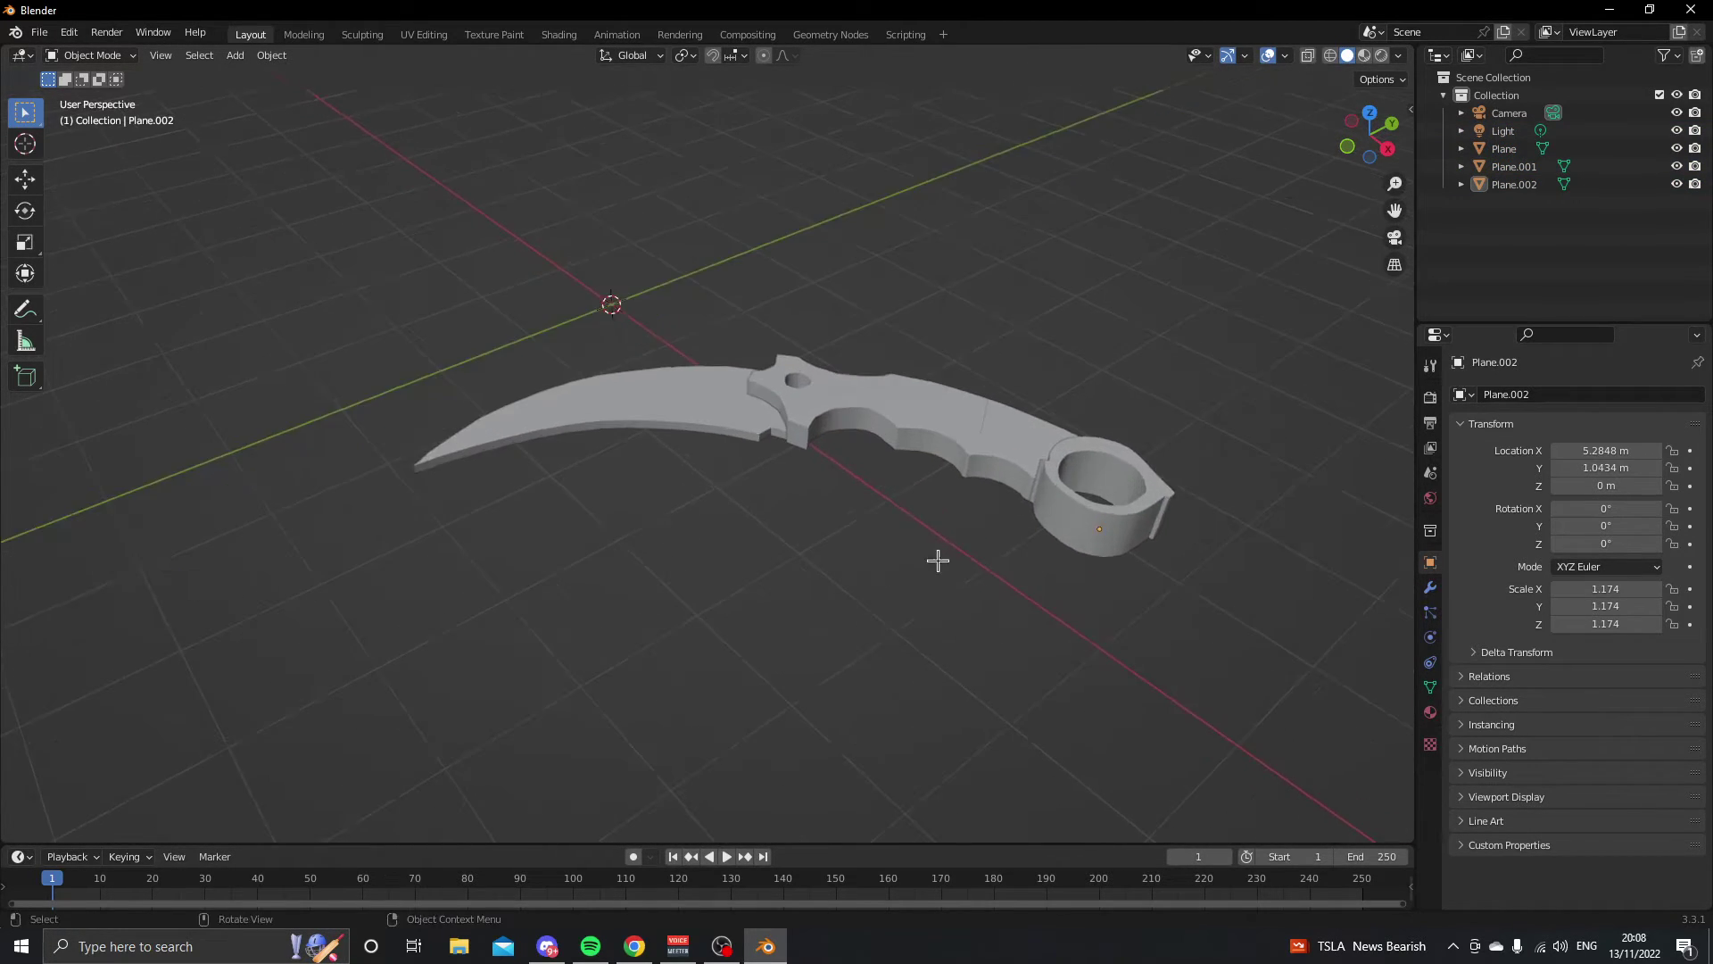
scroll(938, 560, "up", 2)
left_click(763, 400)
middle_click_drag(728, 352, 331, 273)
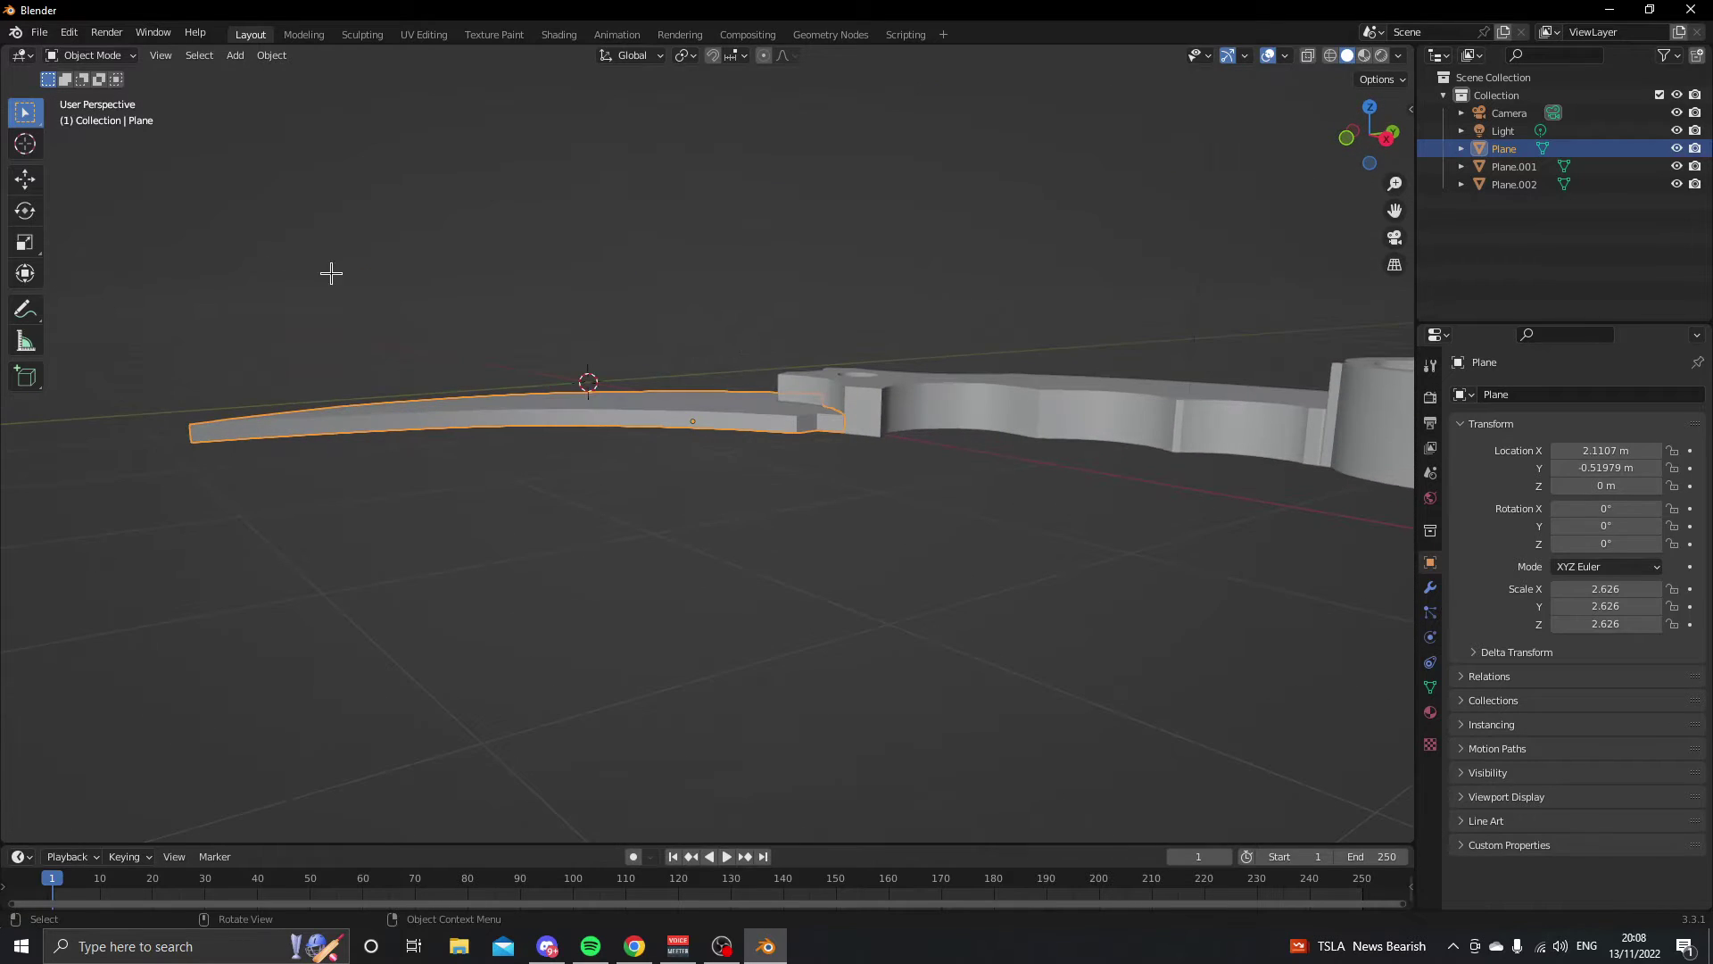
left_click(25, 178)
left_click_drag(692, 355, 694, 329)
left_click(1059, 531)
middle_click_drag(1059, 532, 1131, 537)
- Fine-tune the blade's height along the Z axis to about 0.079 m
left_click(1040, 370)
left_click_drag(1048, 357, 1046, 390)
left_click(999, 566)
middle_click_drag(998, 565, 899, 685)
scroll(864, 673, "down", 3)
middle_click_drag(977, 584, 302, 467)
left_click(464, 497)
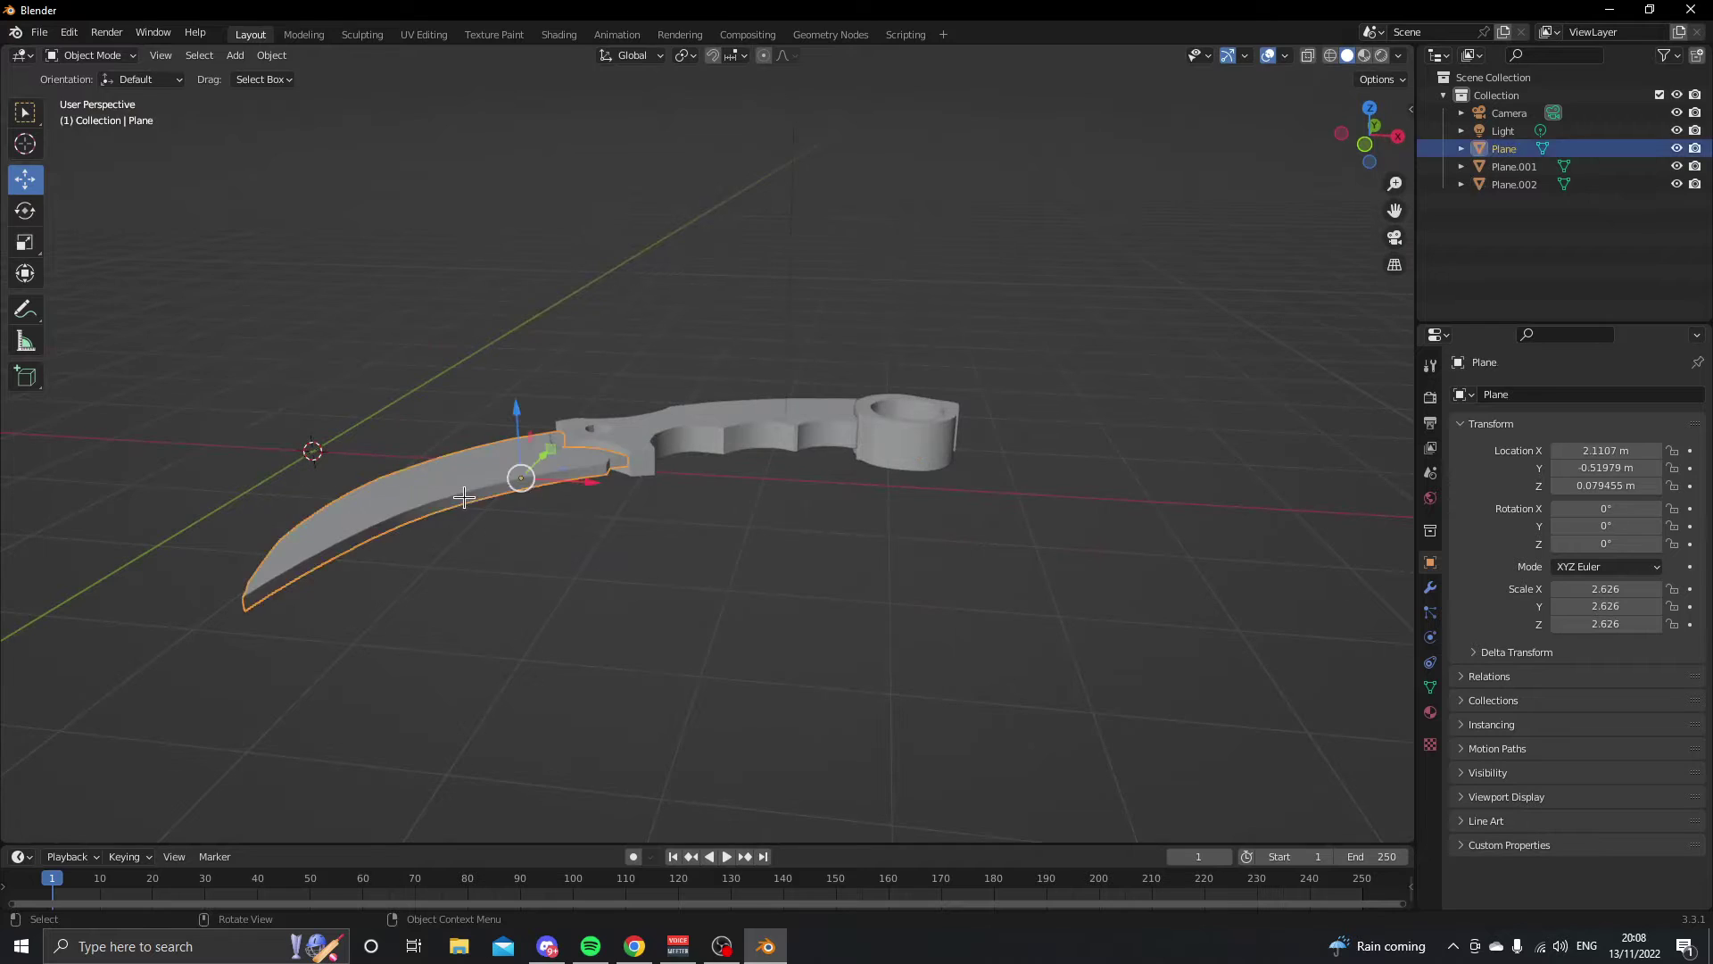
- Enter Edit Mode on the blade with vertex selection and the Move tool active
key("Tab")
middle_click_drag(508, 616, 757, 394, "shift")
middle_click_drag(1032, 466, 766, 547, "shift")
scroll(766, 547, "up", 4)
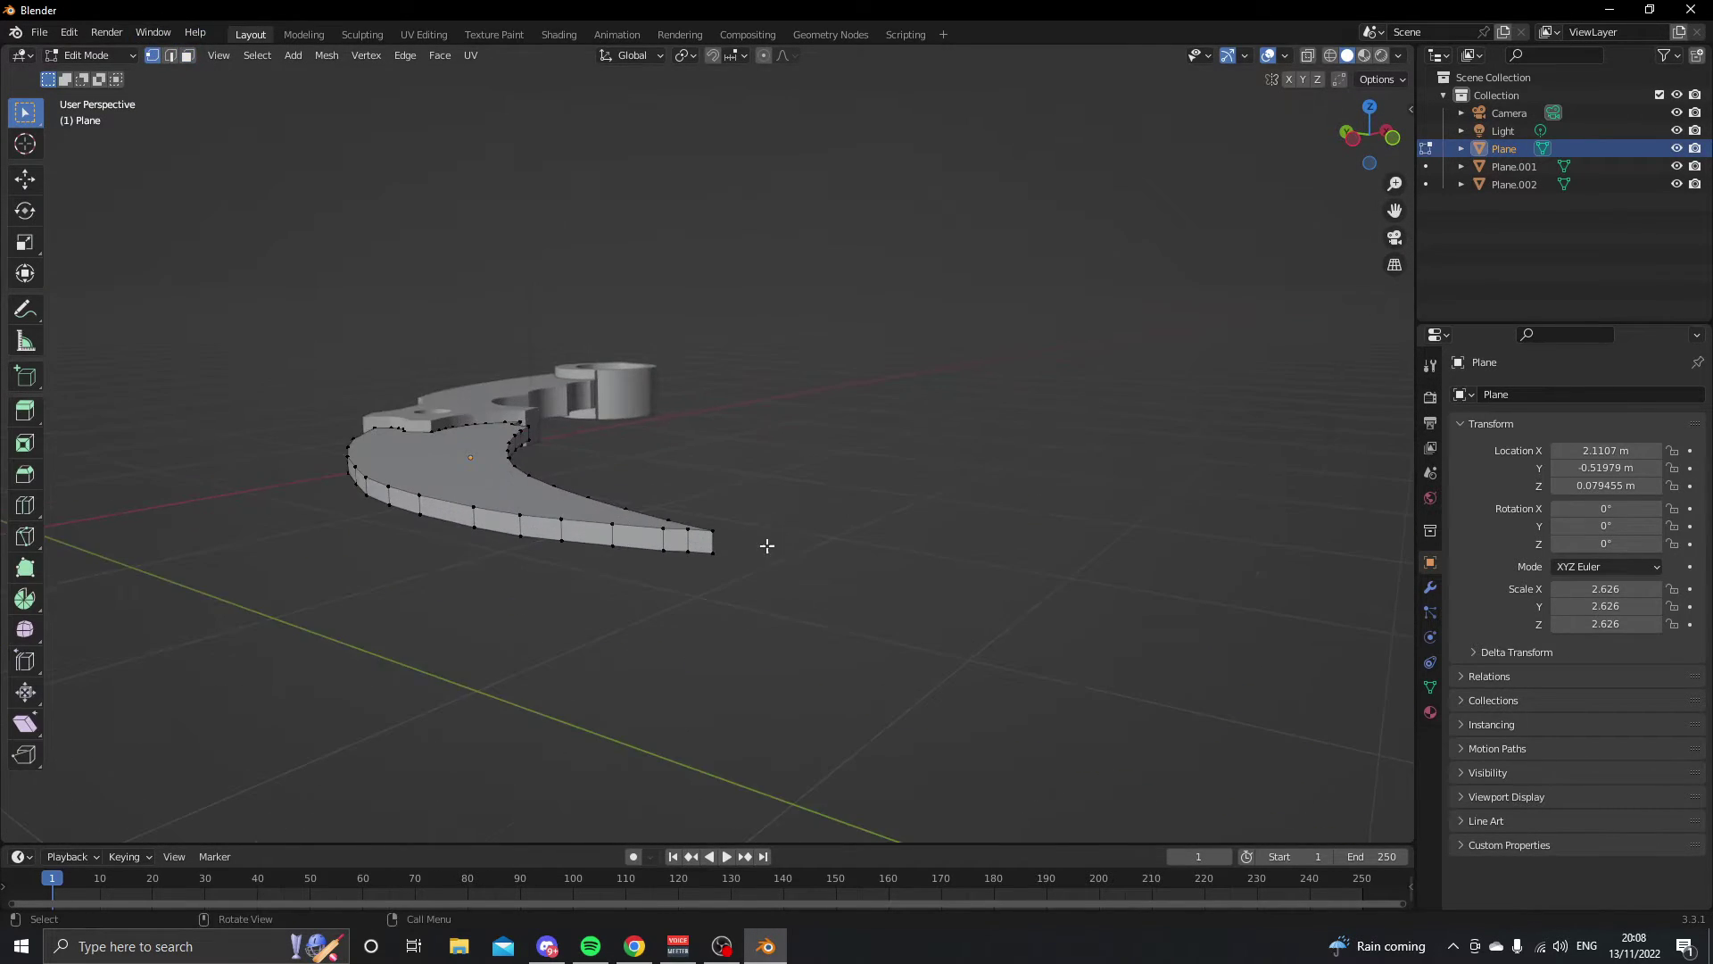
middle_click_drag(705, 636, 749, 630)
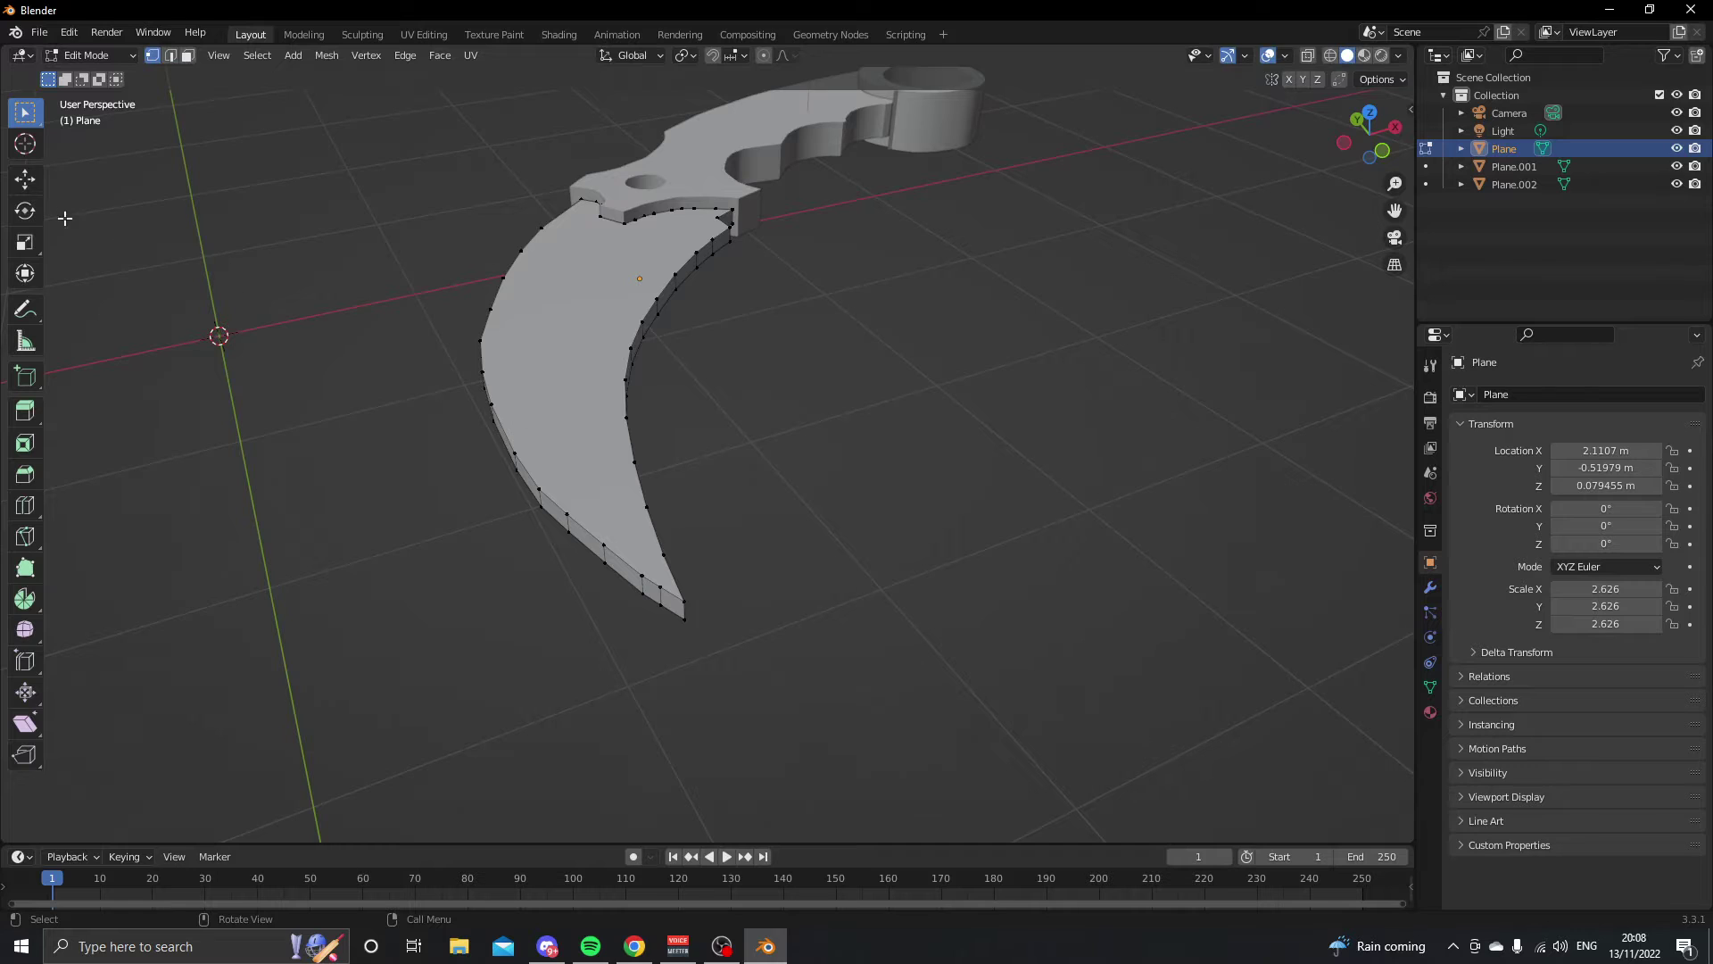
left_click(25, 179)
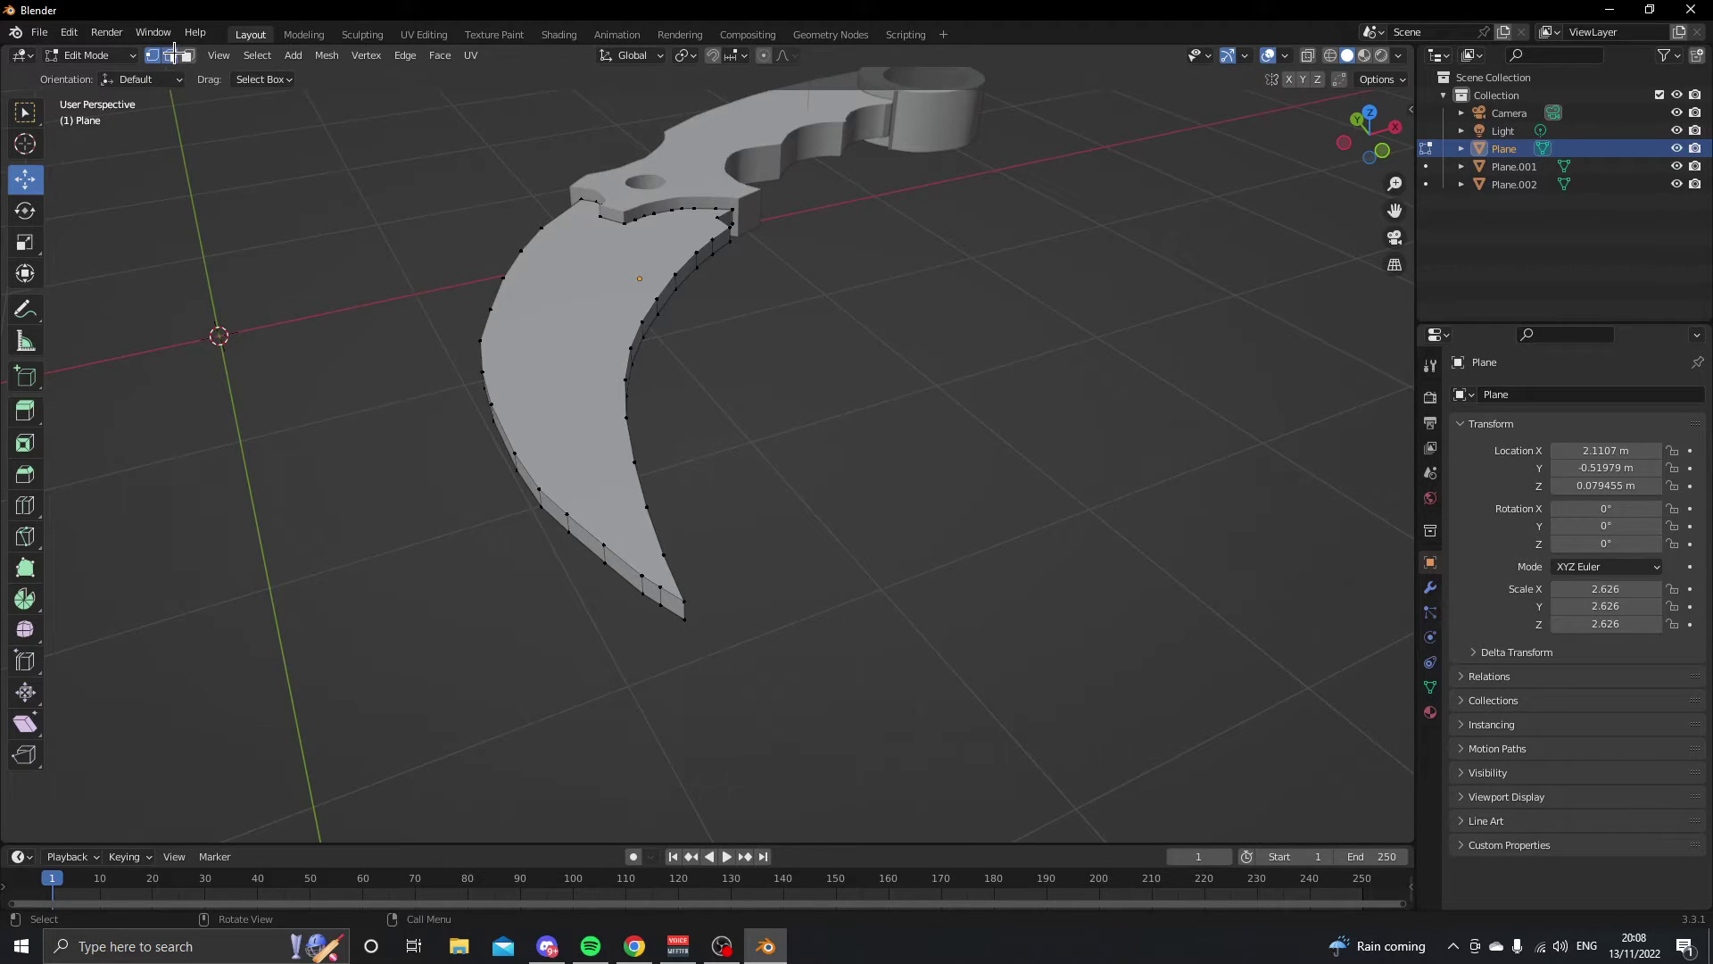
middle_click_drag(286, 142, 119, 66)
left_click(146, 57)
- Select the upper and lower vertices at the blade's tip and scale them along Z to about 0.32
middle_click_drag(825, 328, 615, 281, "shift")
scroll(616, 452, "up", 5)
left_click(553, 559, "shift")
left_click(564, 627, "shift")
middle_click_drag(564, 626, 683, 462)
key("s")
key("z")
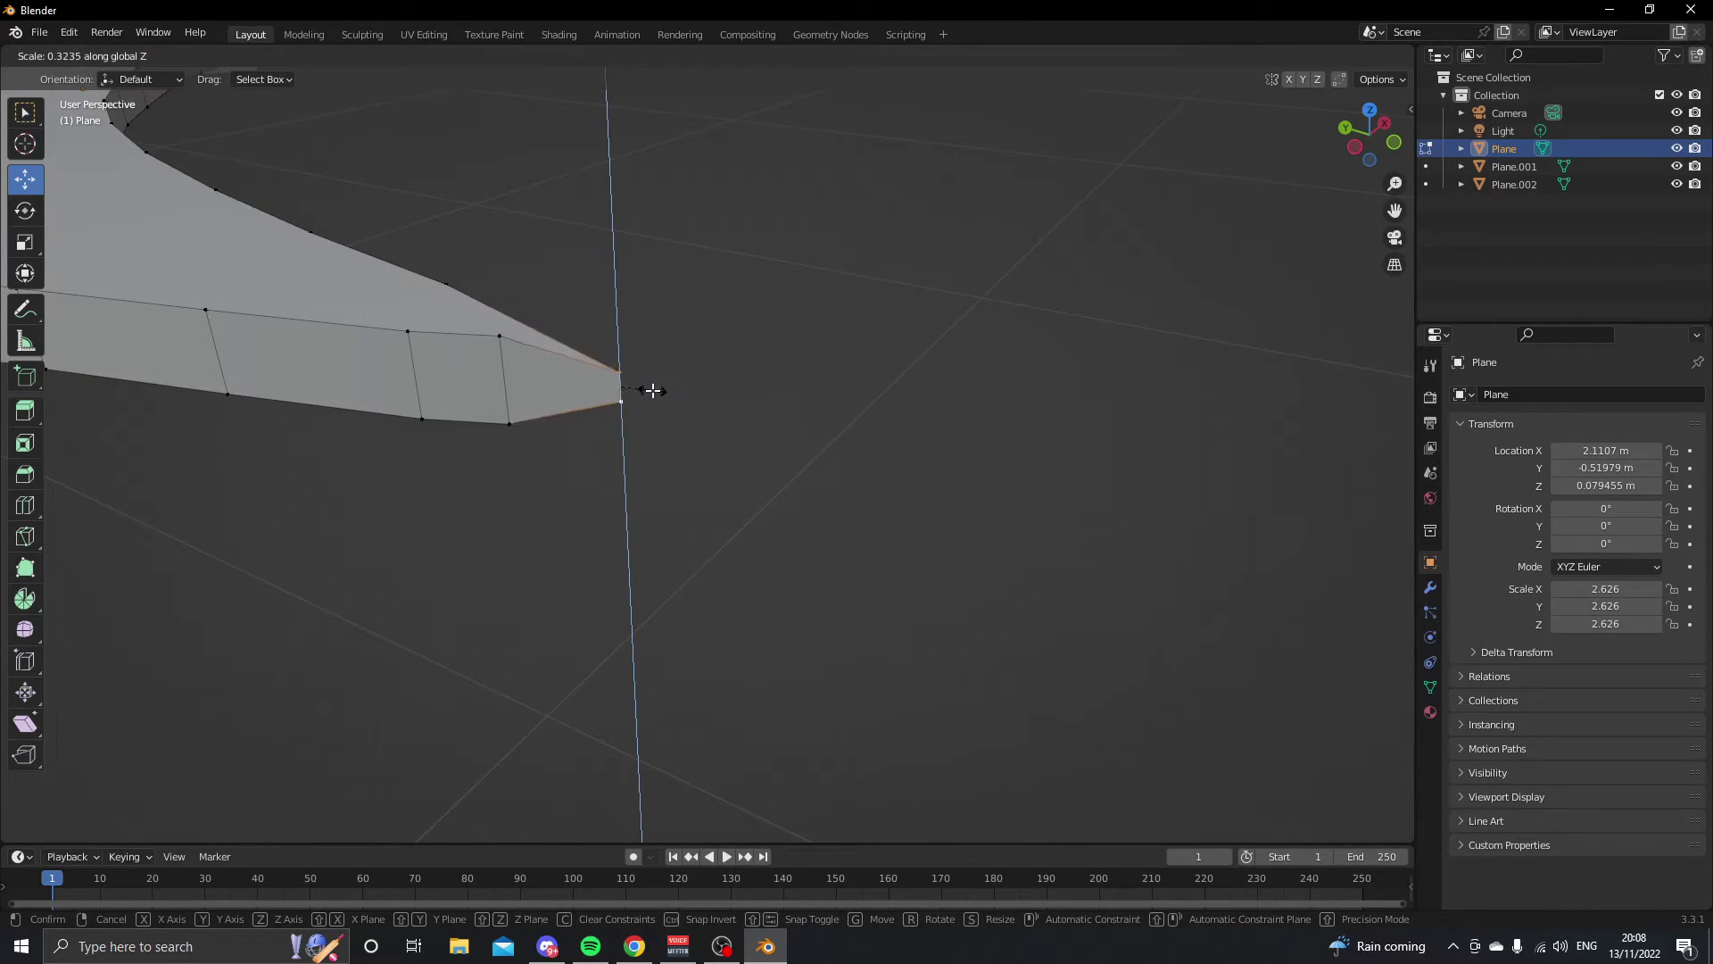
left_click(653, 391)
left_click(727, 423)
scroll(696, 446, "up", 1)
middle_click_drag(669, 469, 711, 473)
scroll(714, 455, "down", 1)
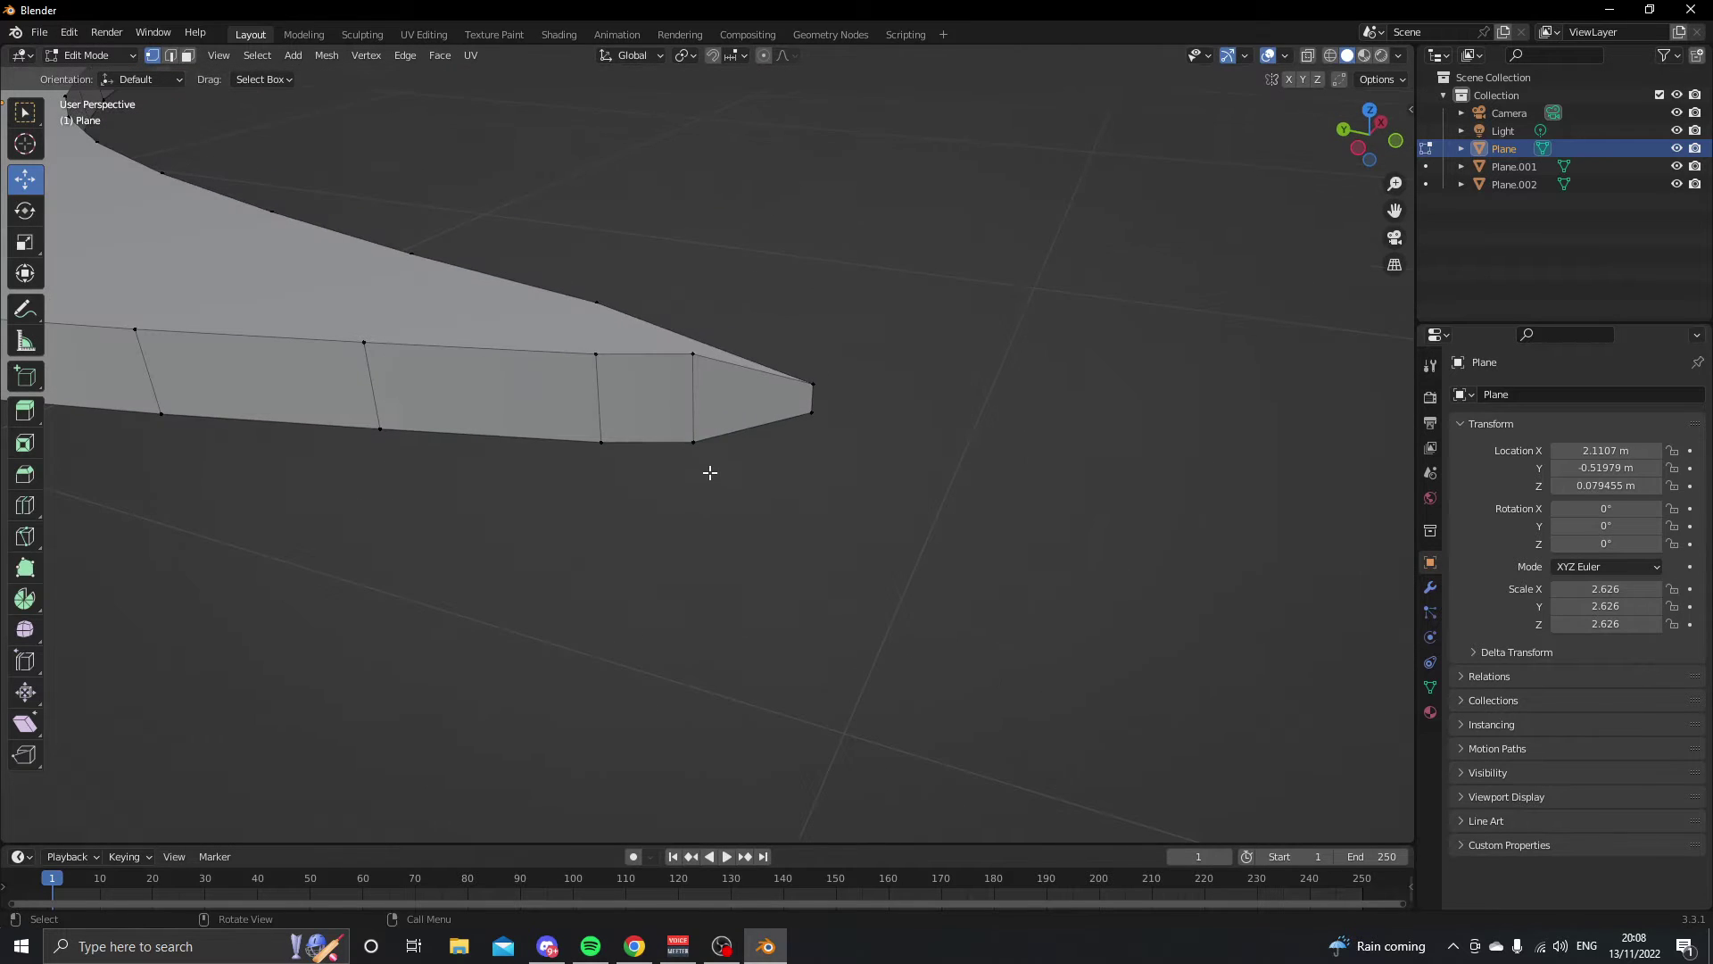
- Select the upper and lower vertices just behind the blade's tip and scale them down along the Z axis
left_click(692, 355)
left_click(694, 441, "shift")
middle_click_drag(651, 384, 364, 425)
middle_click_drag(432, 329, 841, 311)
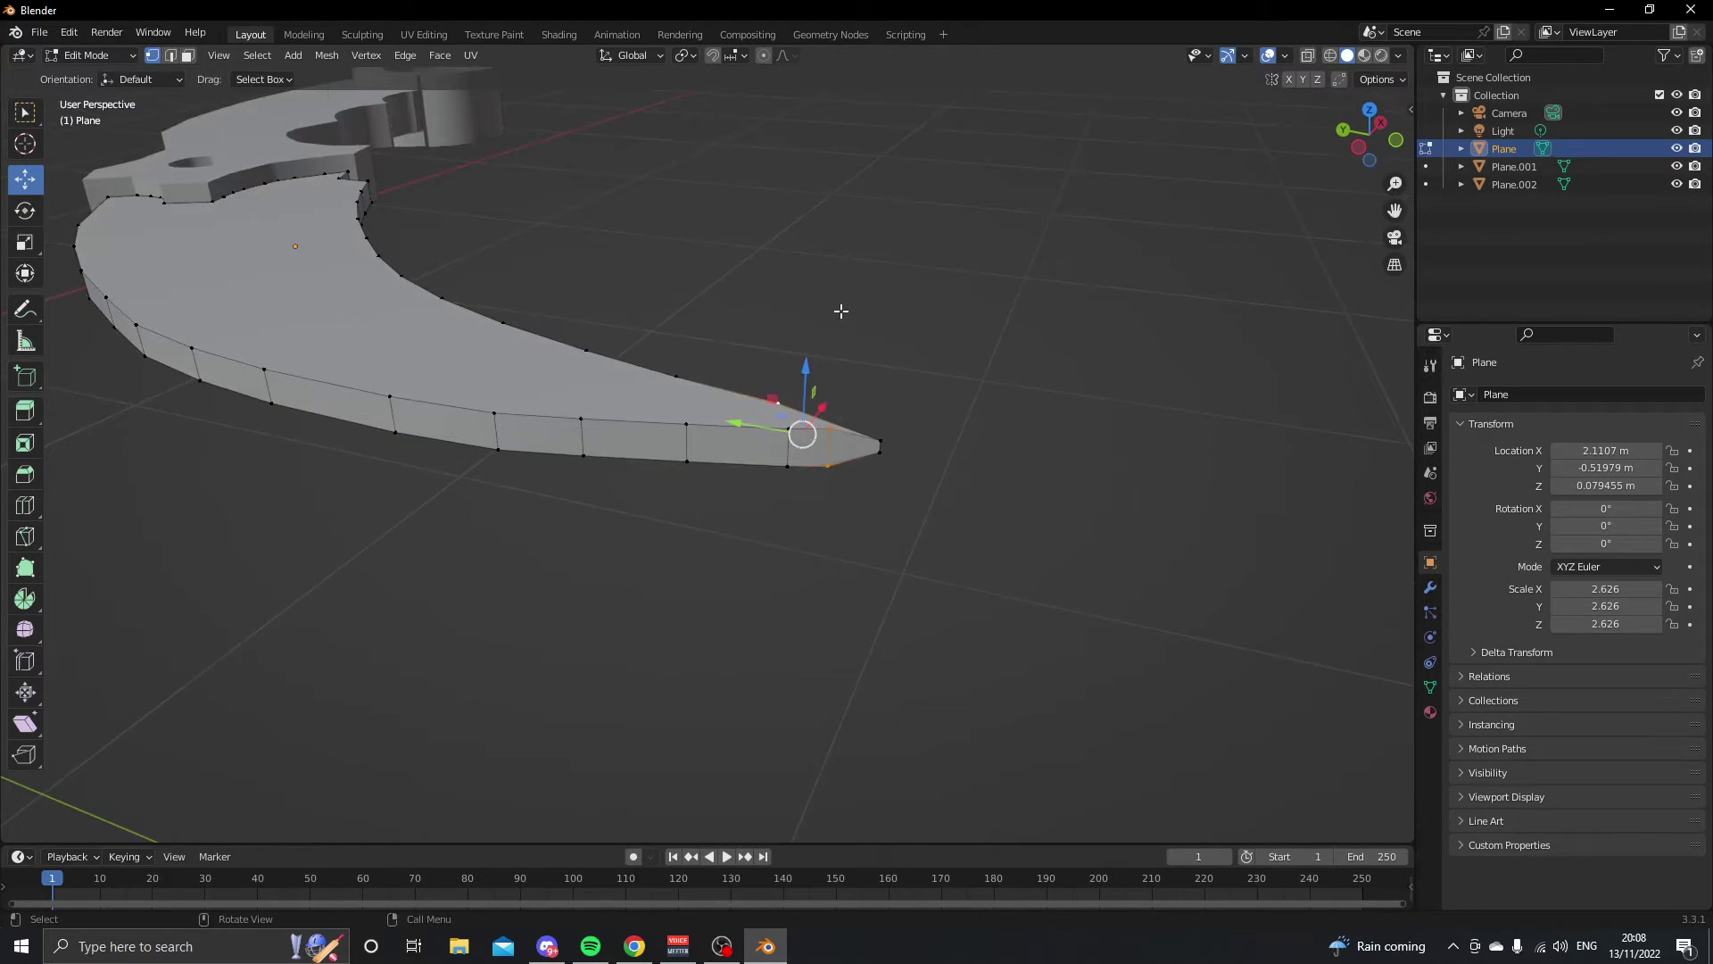
key("s")
key("z")
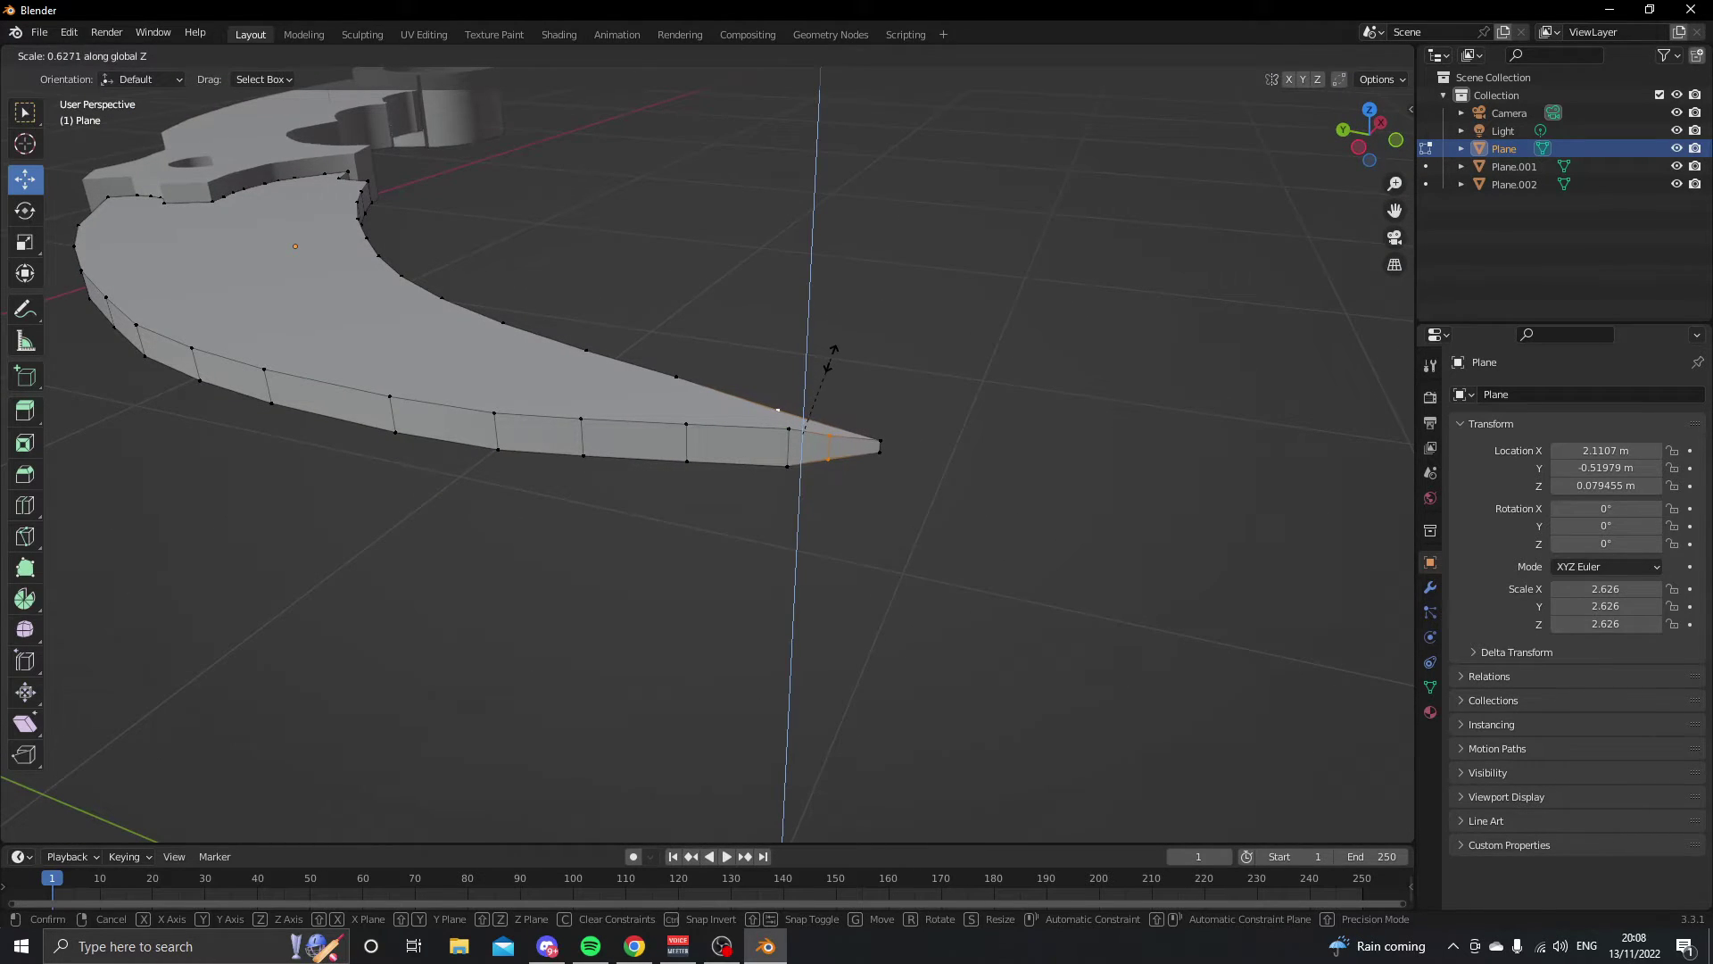
left_click(830, 384)
- Select the next set of blade vertices back from the tip and scale them down twice along the Z axis
left_click(787, 465, "shift")
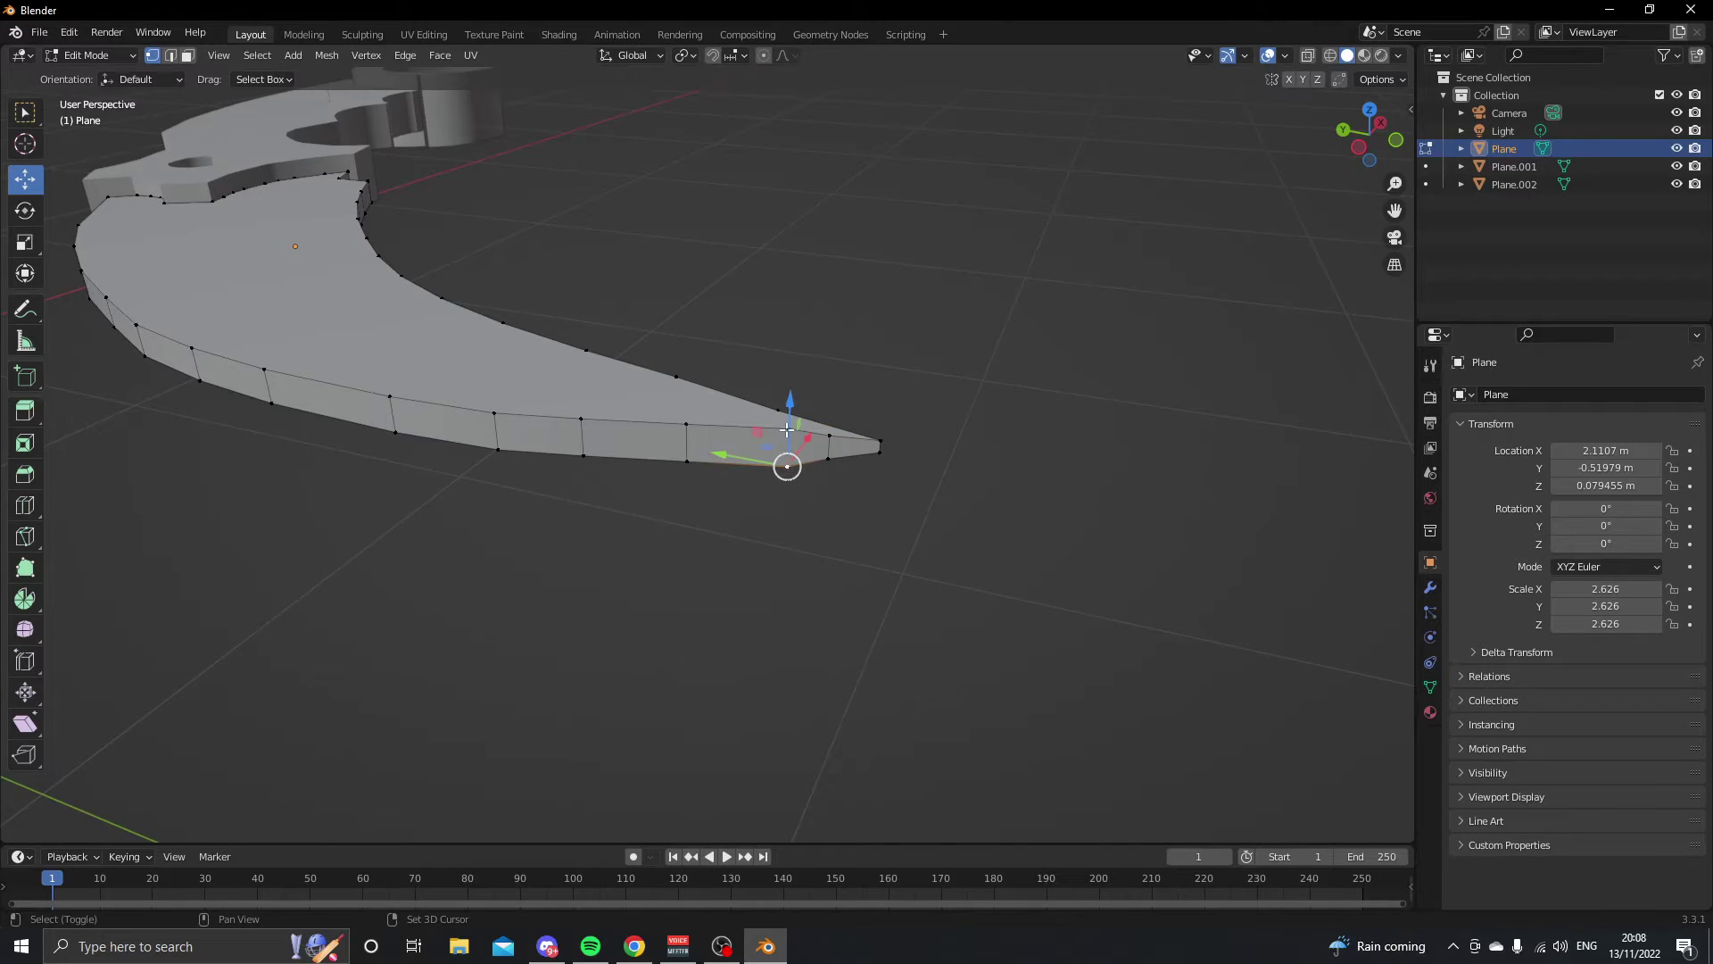
middle_click_drag(673, 382, 976, 376)
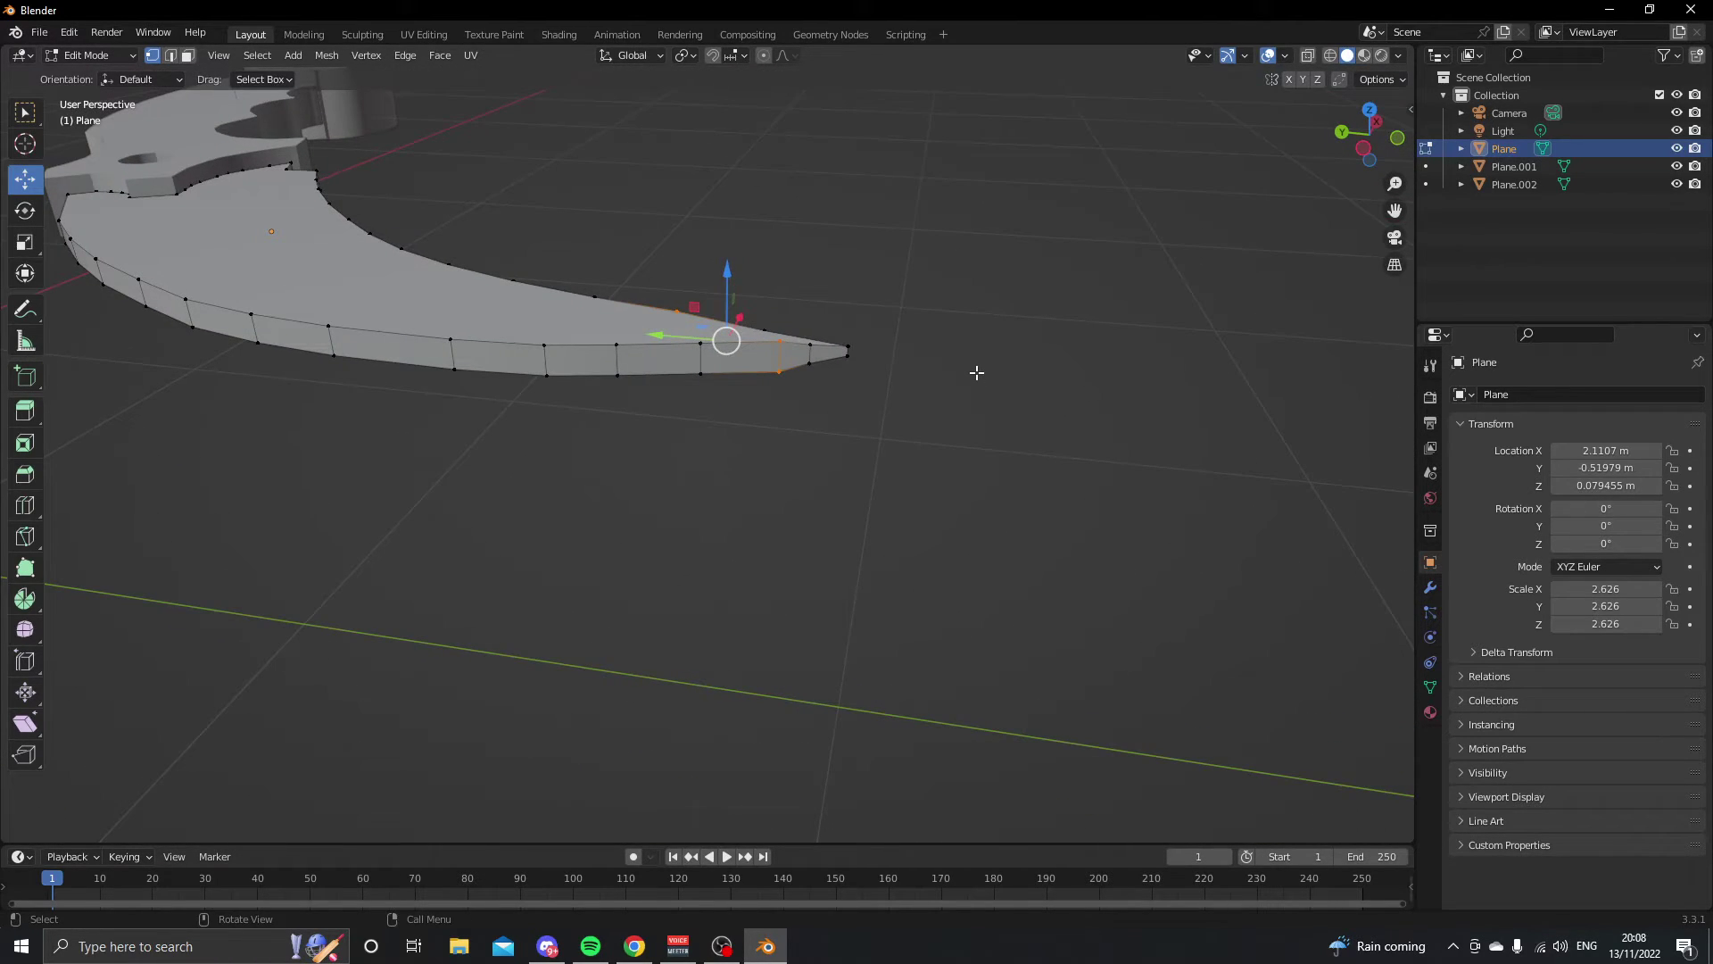
key("s")
key("z")
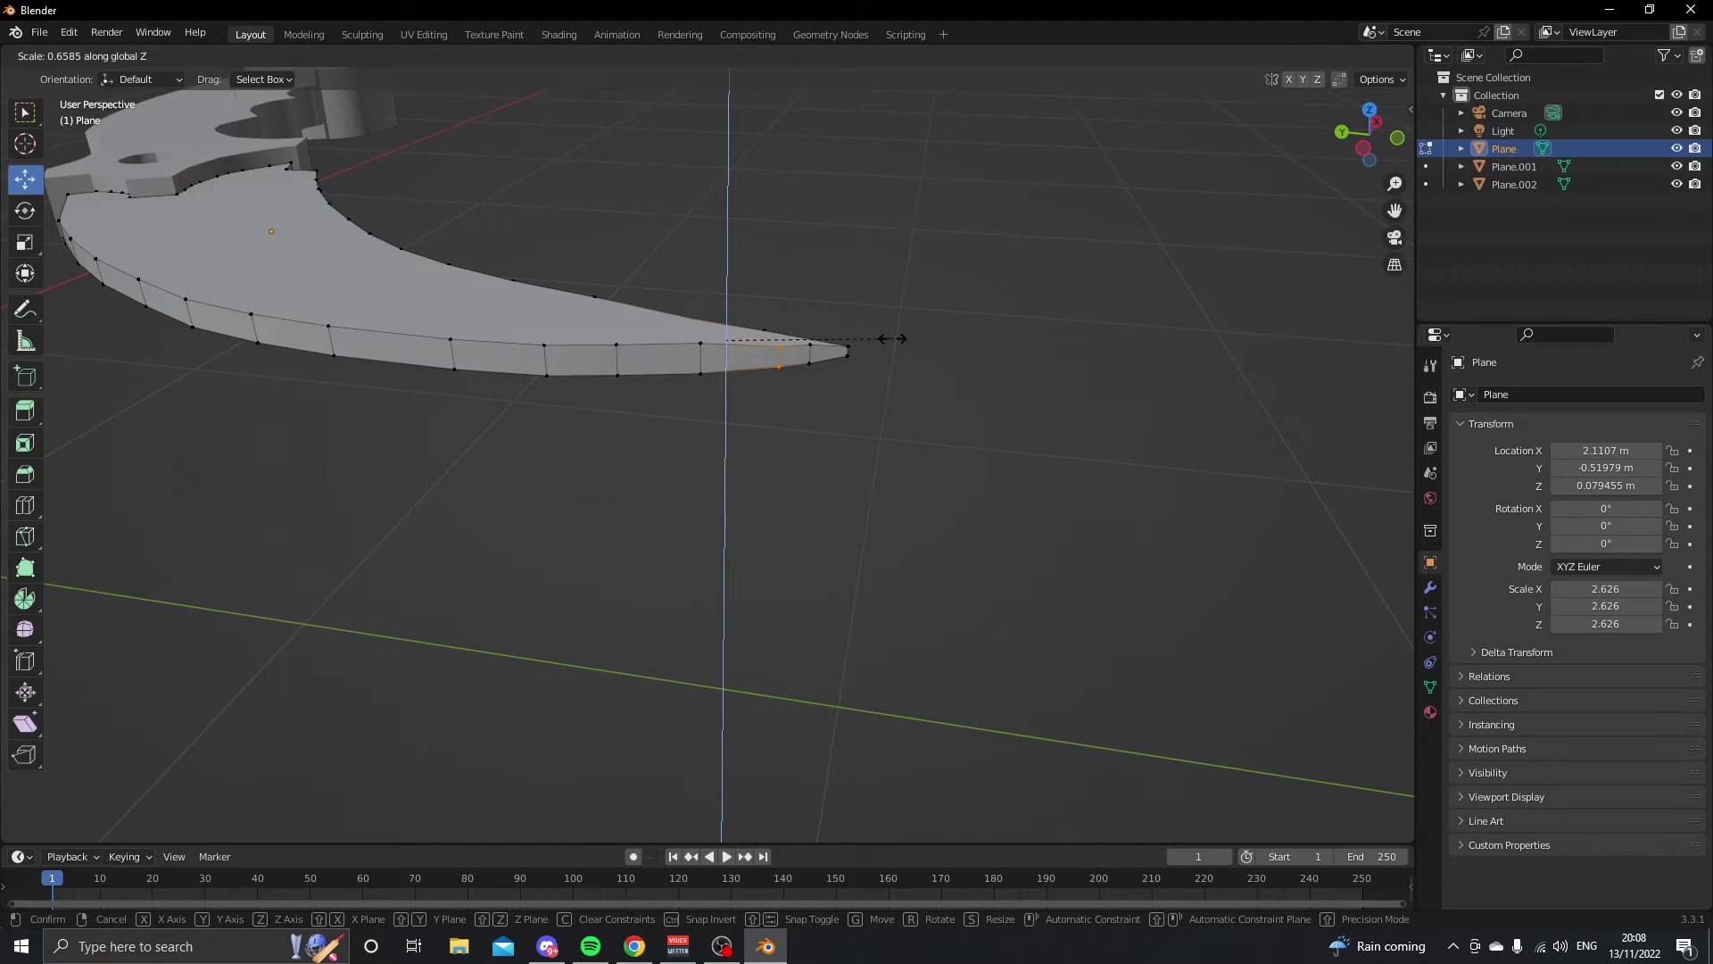
left_click(892, 338)
key("s")
key("z")
left_click(859, 323)
- Select the following upper and lower blade vertices farther from the tip and scale them along Z to about 0.89
left_click(982, 366)
scroll(769, 408, "up", 4)
middle_click_drag(769, 409, 712, 336)
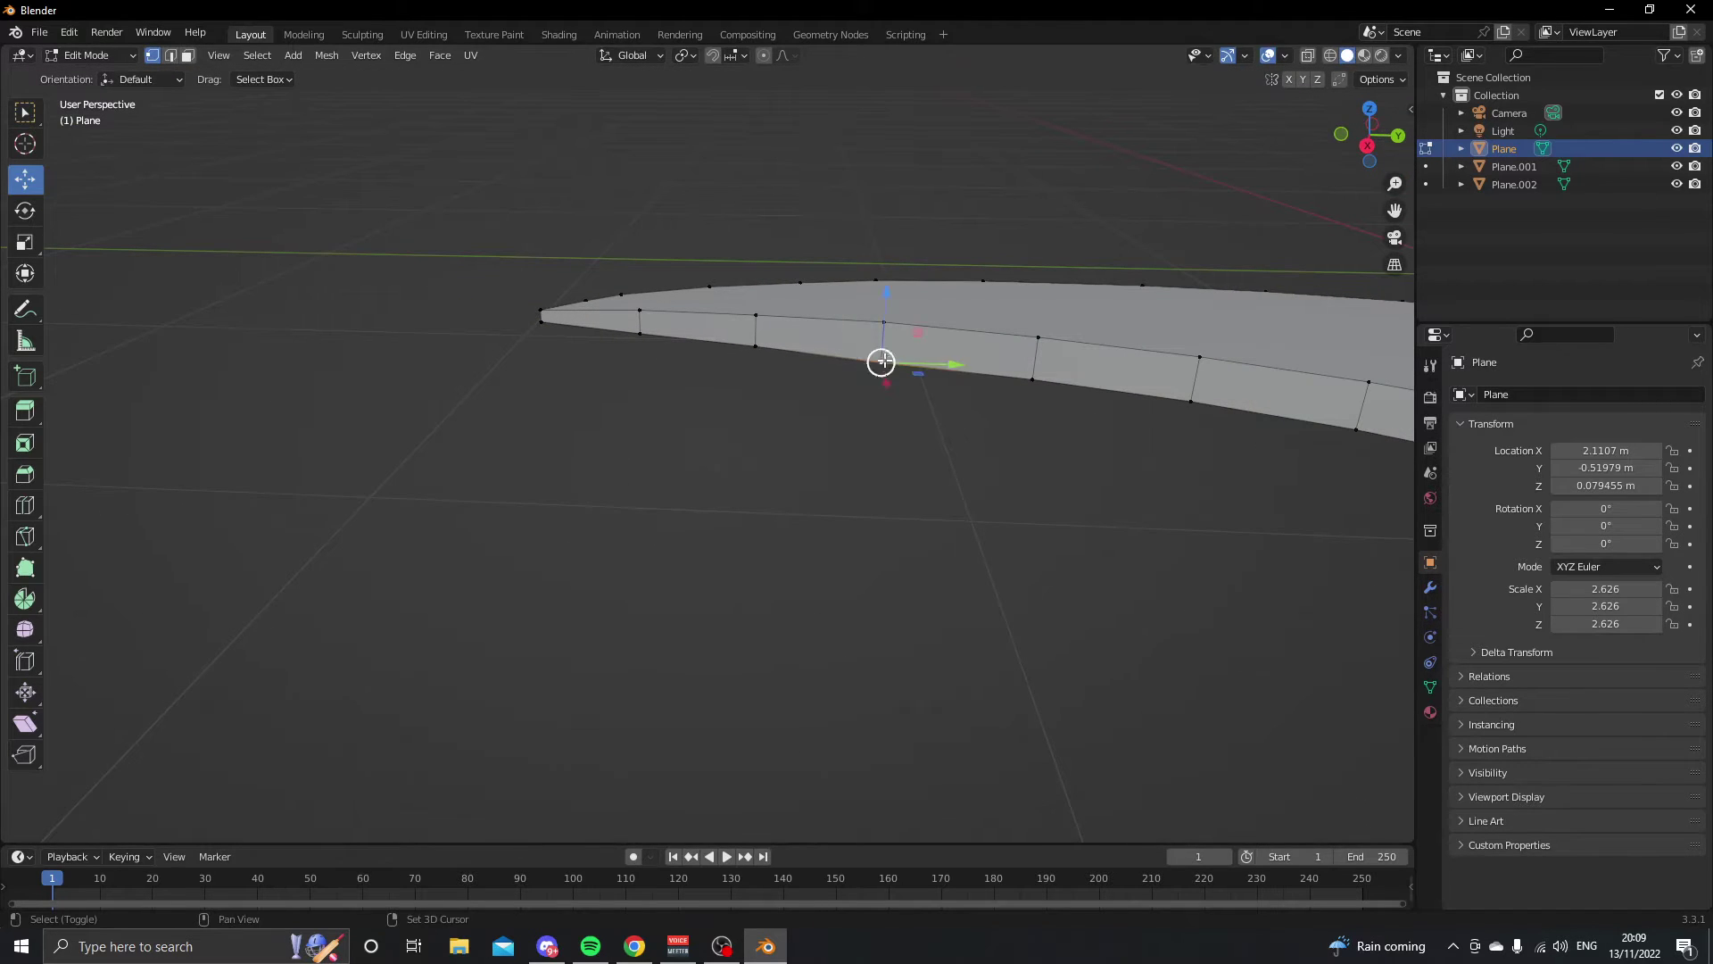
middle_click_drag(881, 361, 736, 409)
left_click(594, 340, "shift")
left_click(588, 305, "shift")
left_click(701, 405)
middle_click_drag(698, 335, 710, 431)
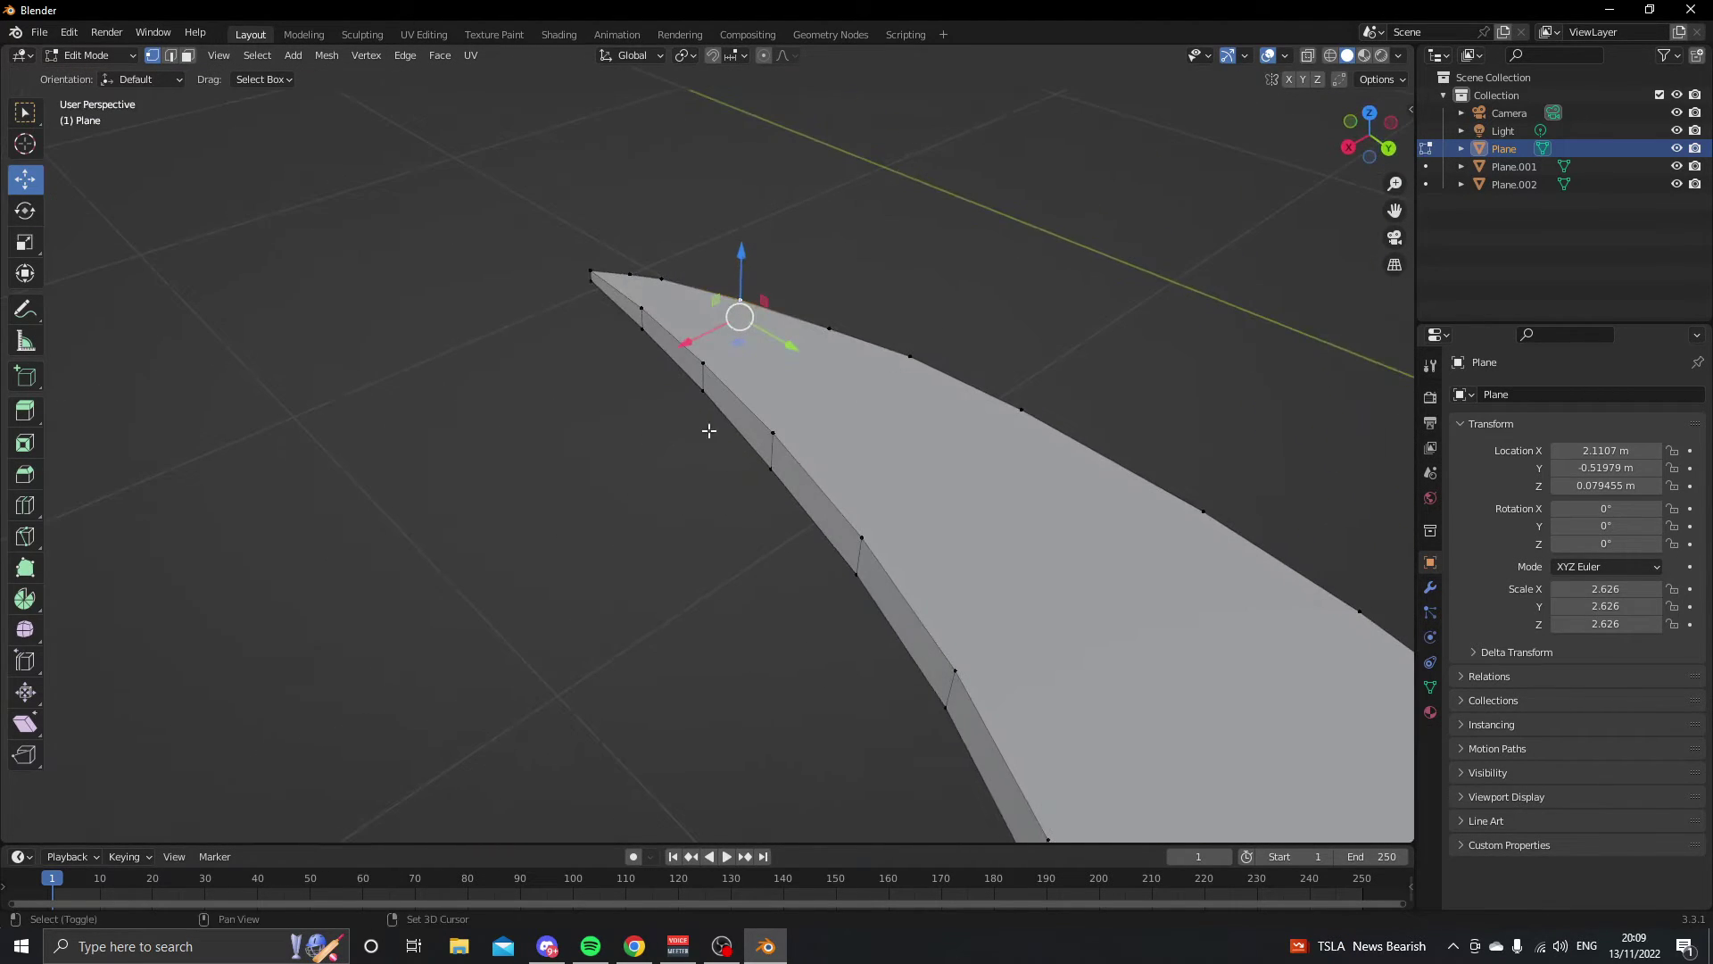
left_click(775, 465, "shift")
left_click(772, 434, "shift")
key("s")
key("z")
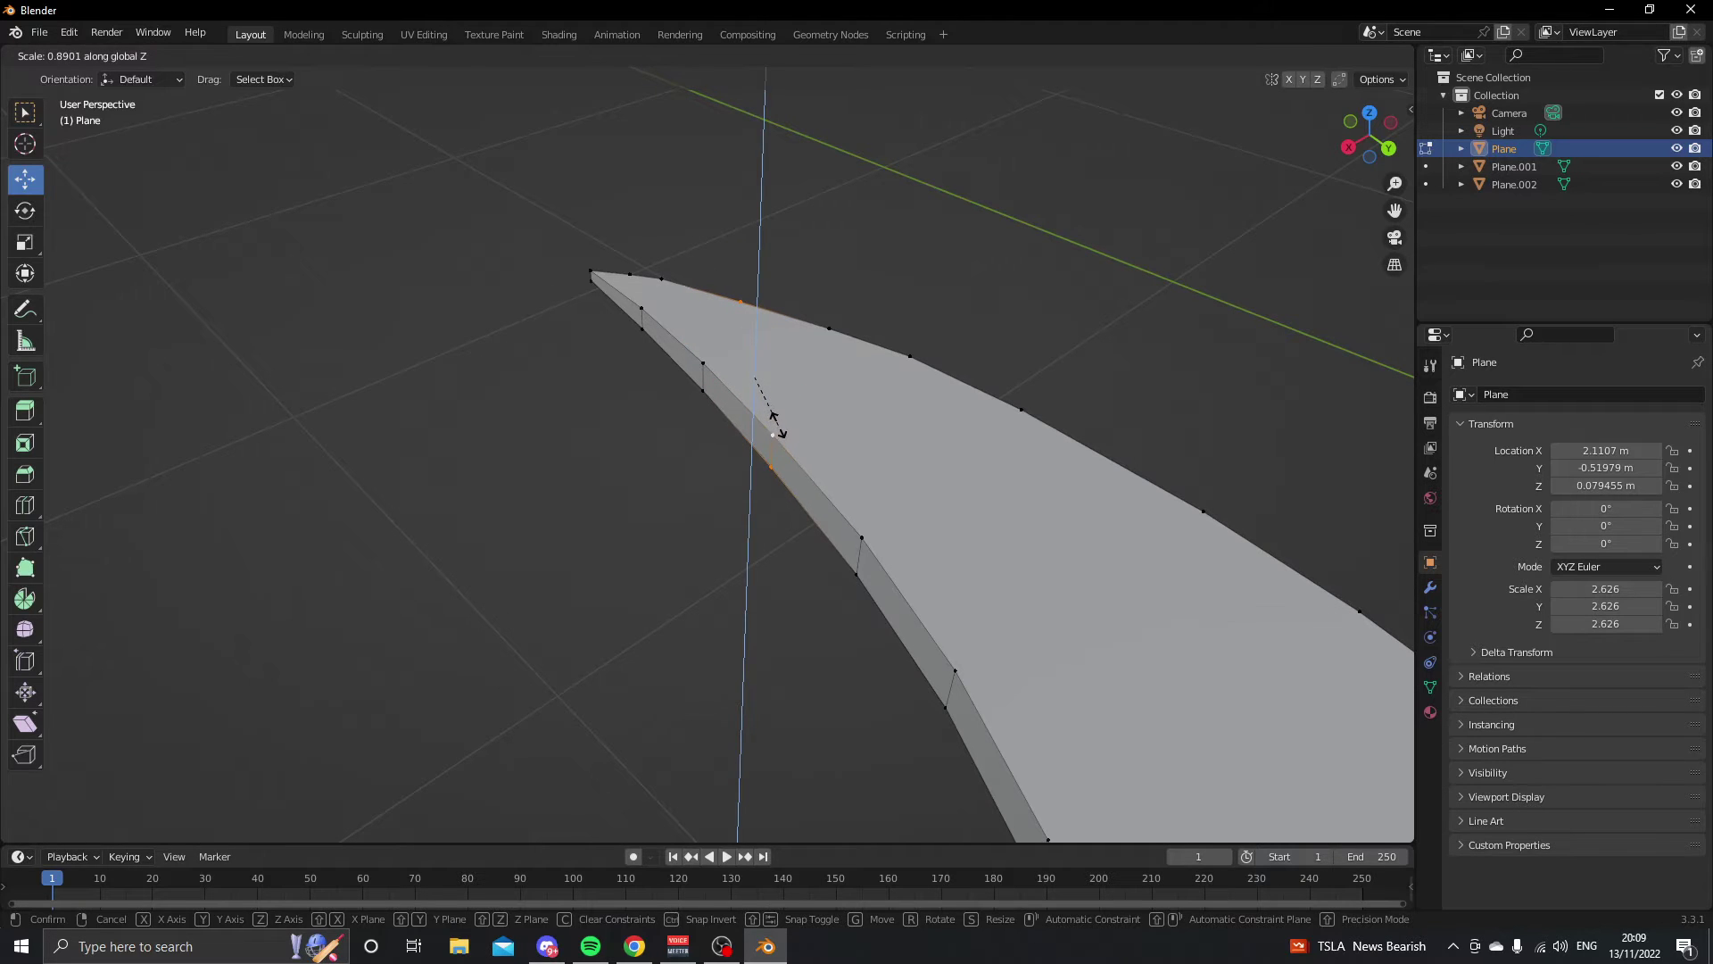
left_click(776, 425)
left_click(702, 531)
- Return to Object Mode and switch the viewport to Material Preview shading
scroll(701, 530, "down", 5)
middle_click_drag(701, 530, 1008, 586)
key("Tab")
left_click_drag(972, 637, 767, 596)
middle_click_drag(1232, 400, 982, 352, "shift")
scroll(736, 618, "down", 2)
middle_click_drag(858, 520, 895, 565)
scroll(895, 565, "up", 4)
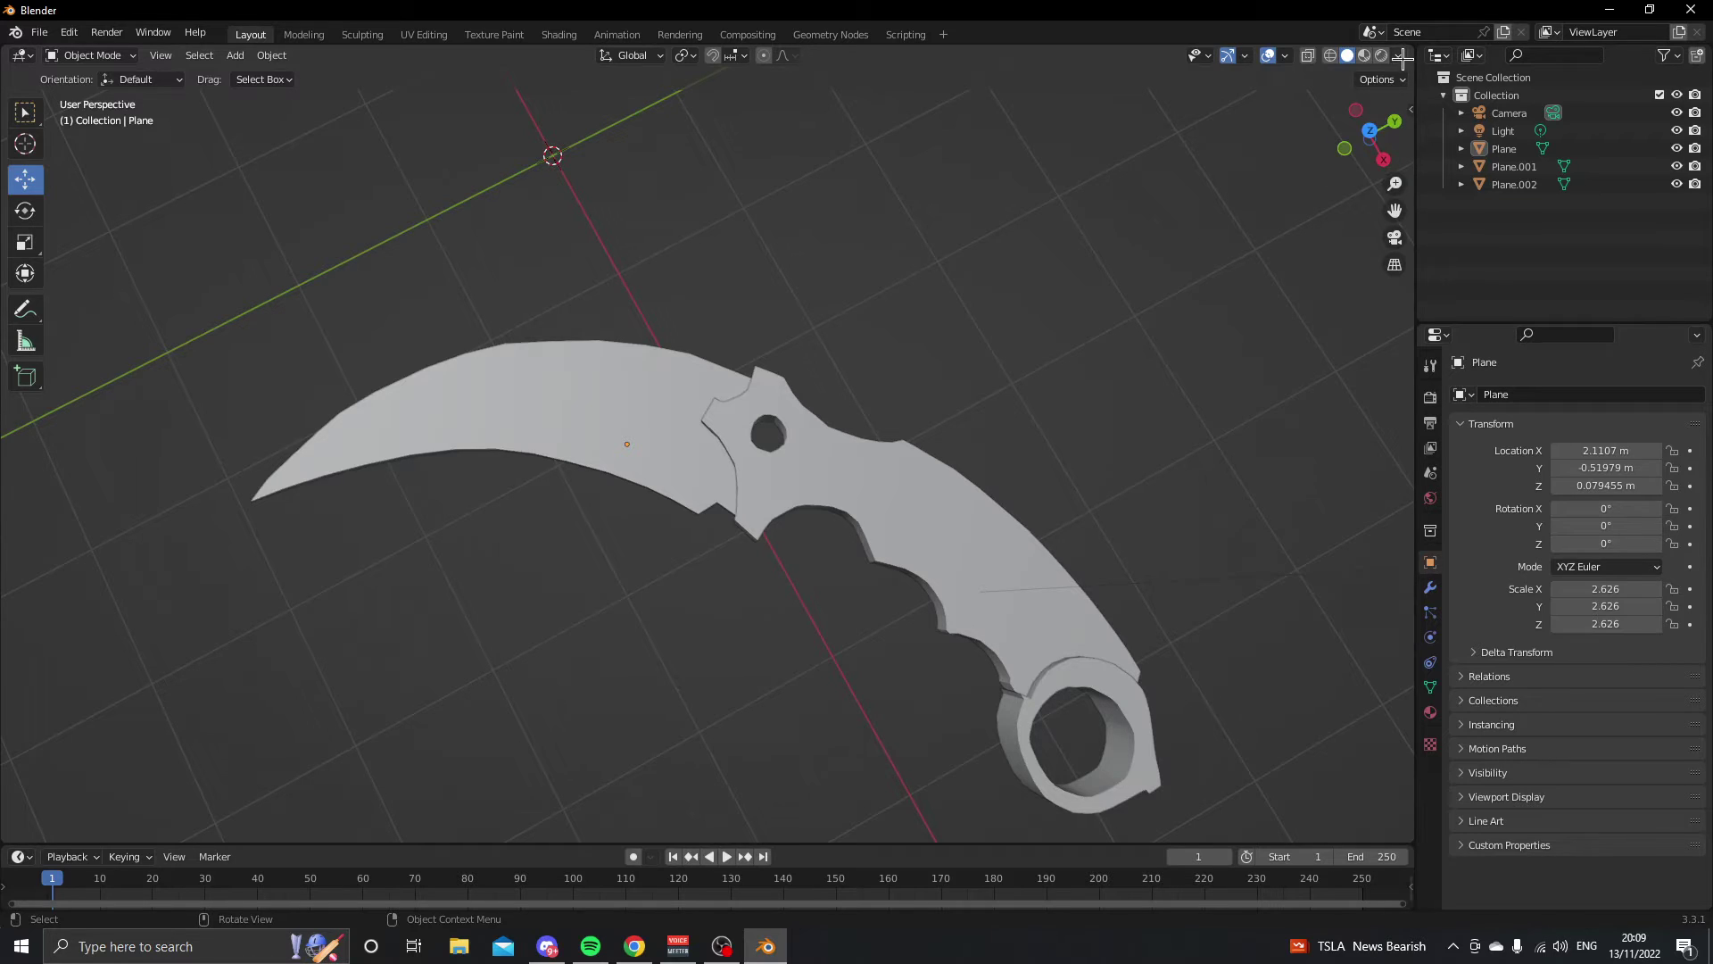
left_click(1365, 55)
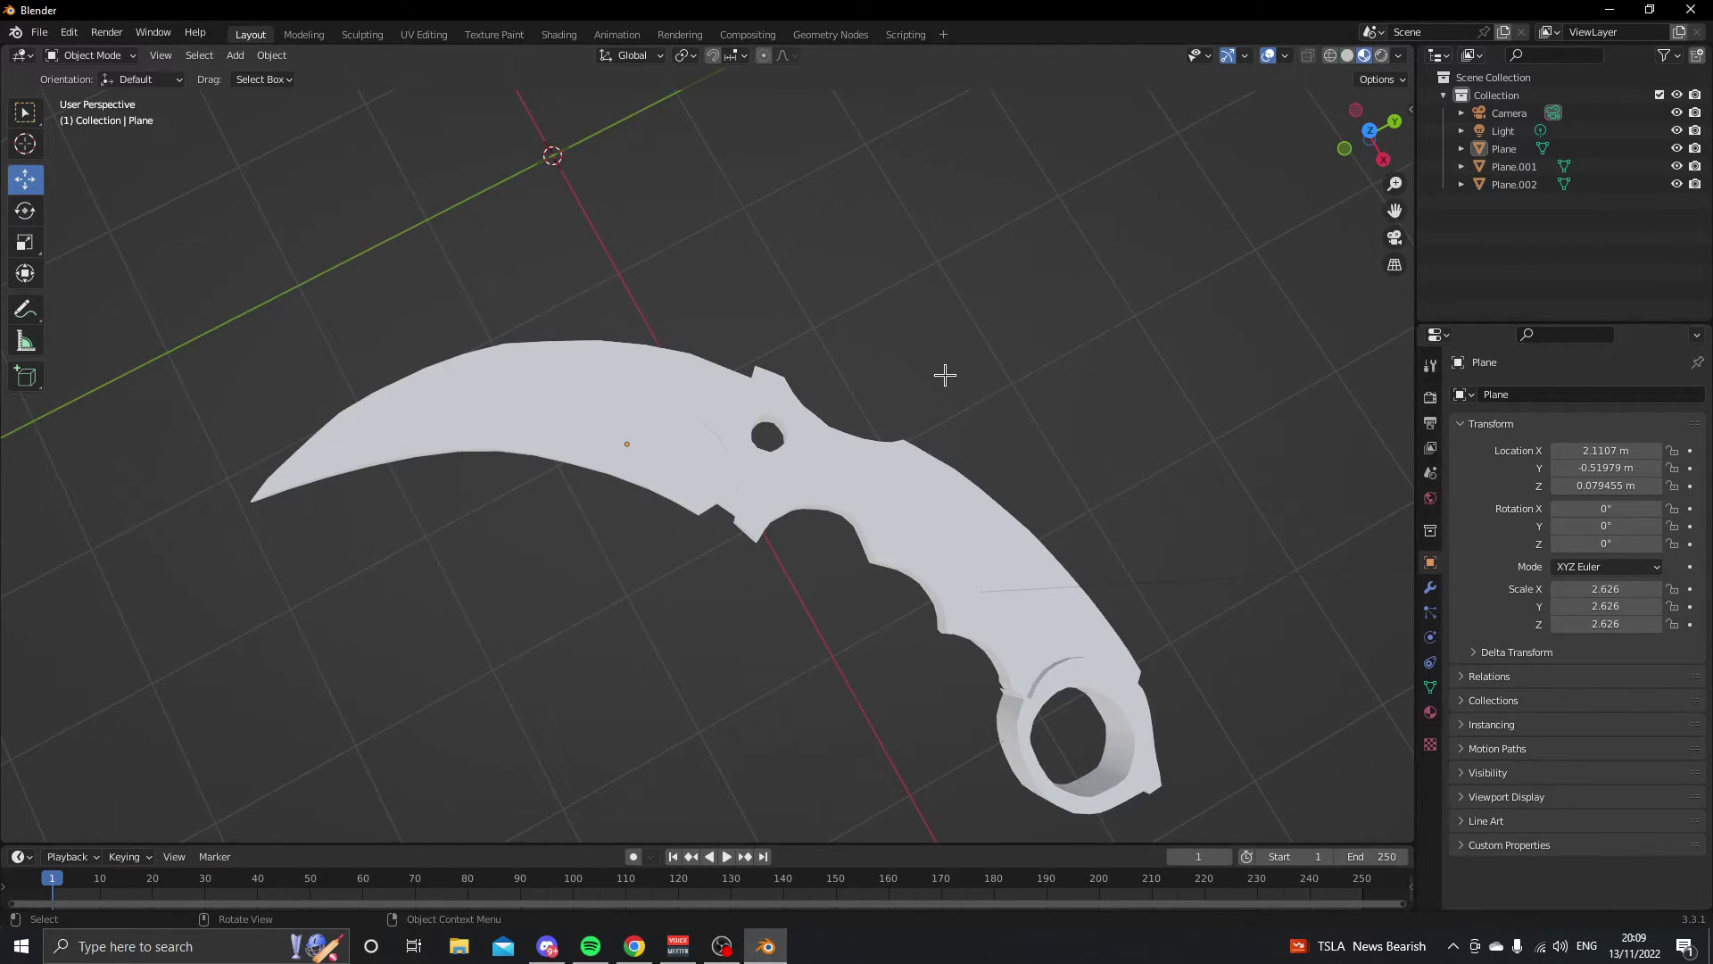
middle_click_drag(946, 397, 946, 482)
scroll(919, 436, "up", 1)
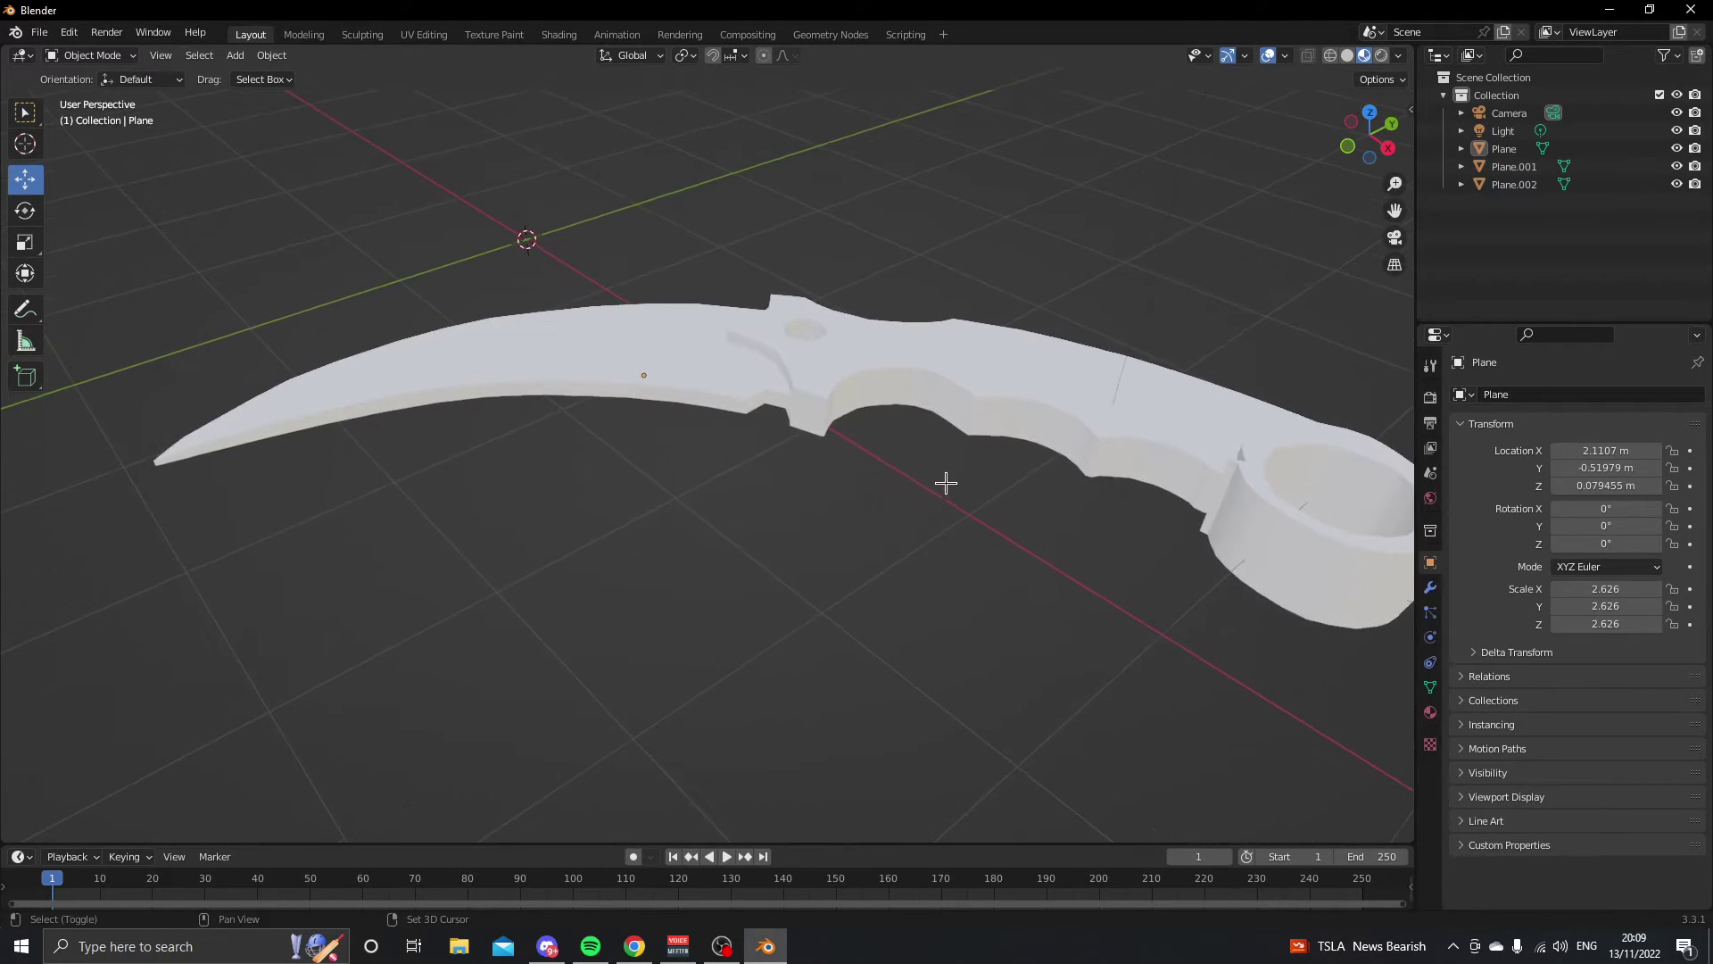
- Give the blade a new material with an Image Texture as its base color
left_click(665, 364)
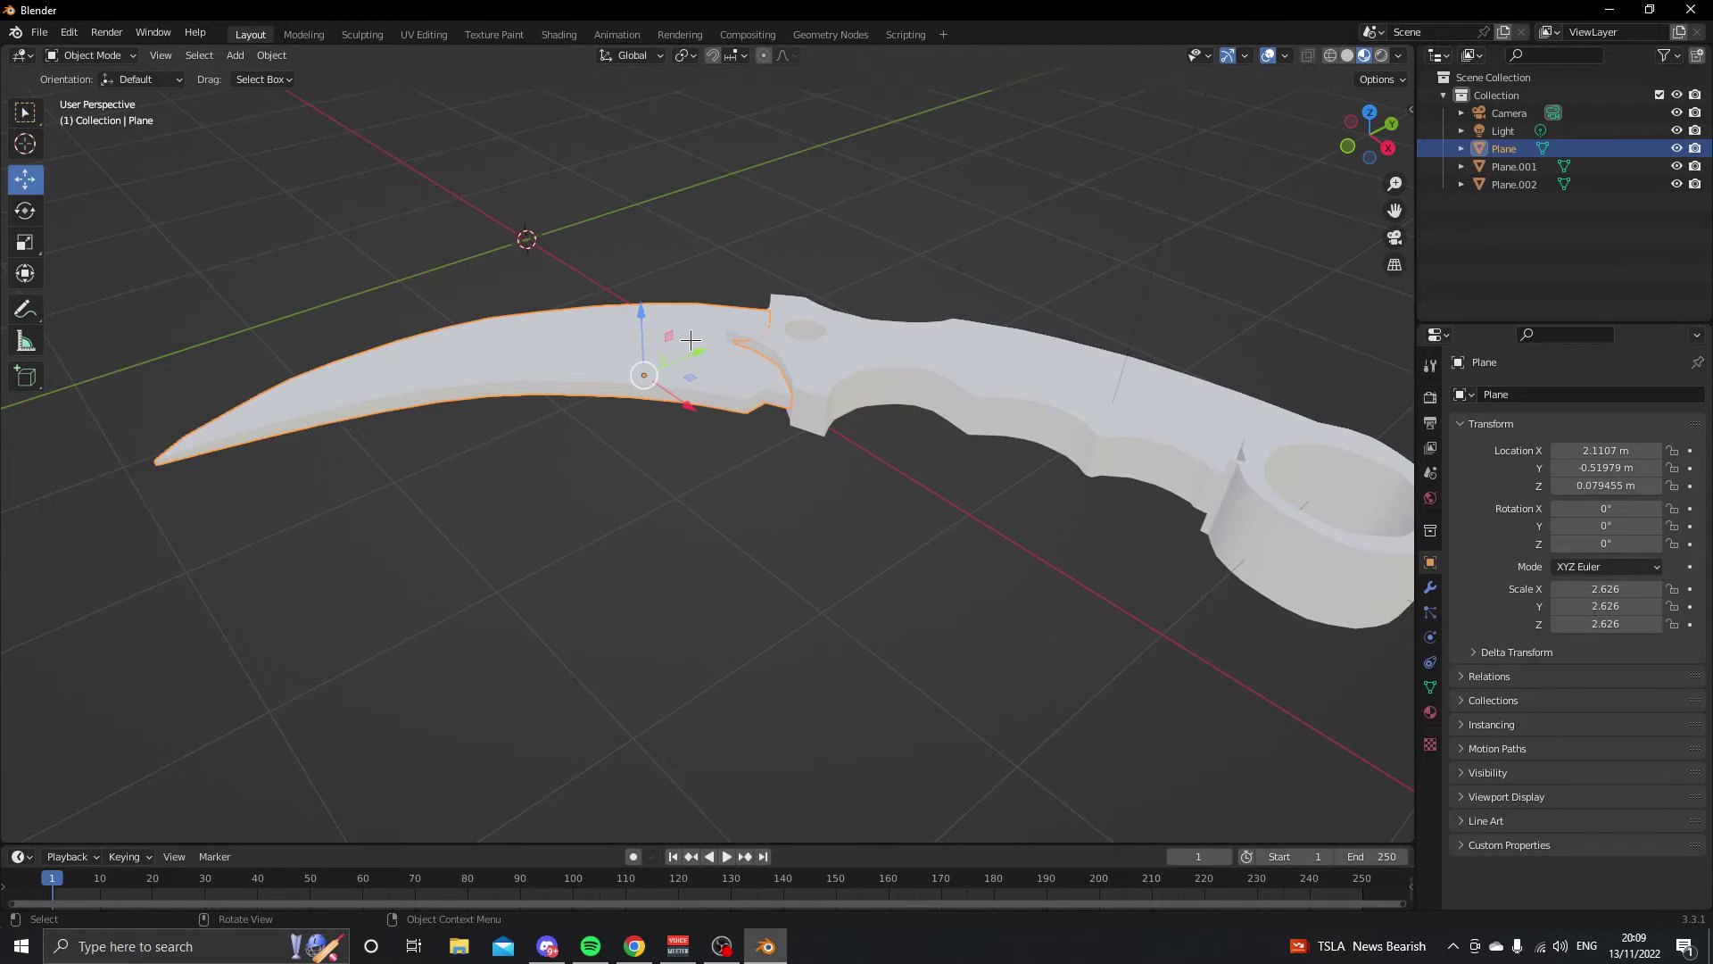
scroll(691, 340, "down", 3)
left_click(1431, 711)
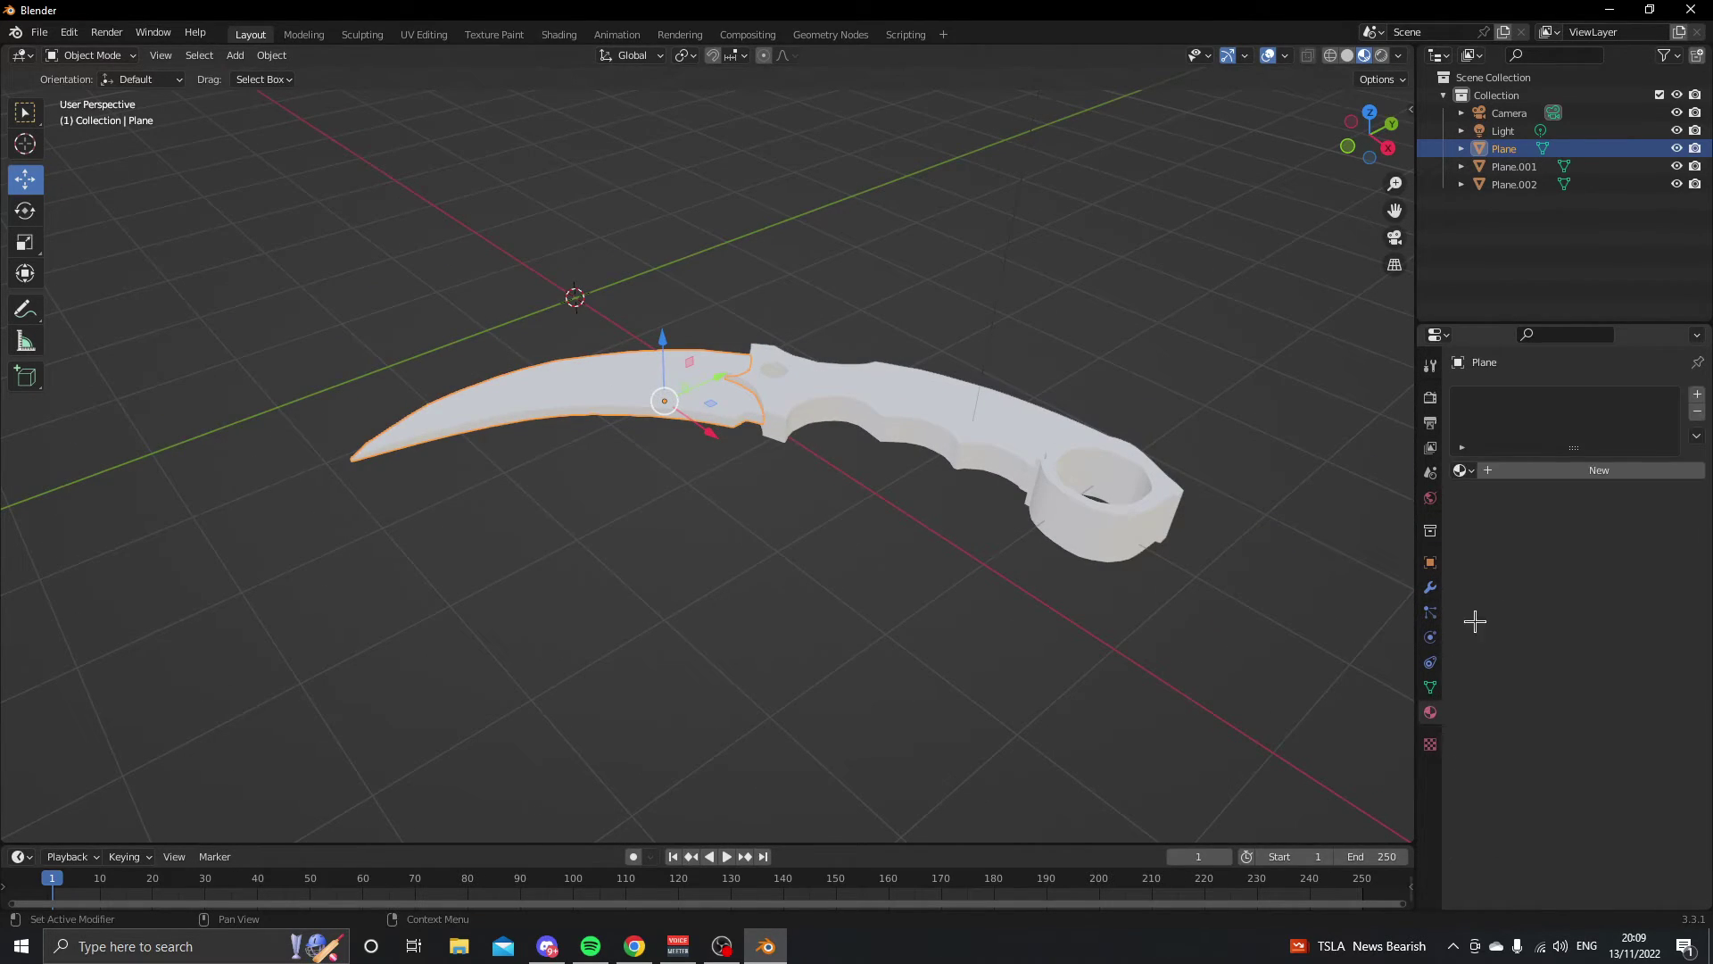
left_click(1549, 465)
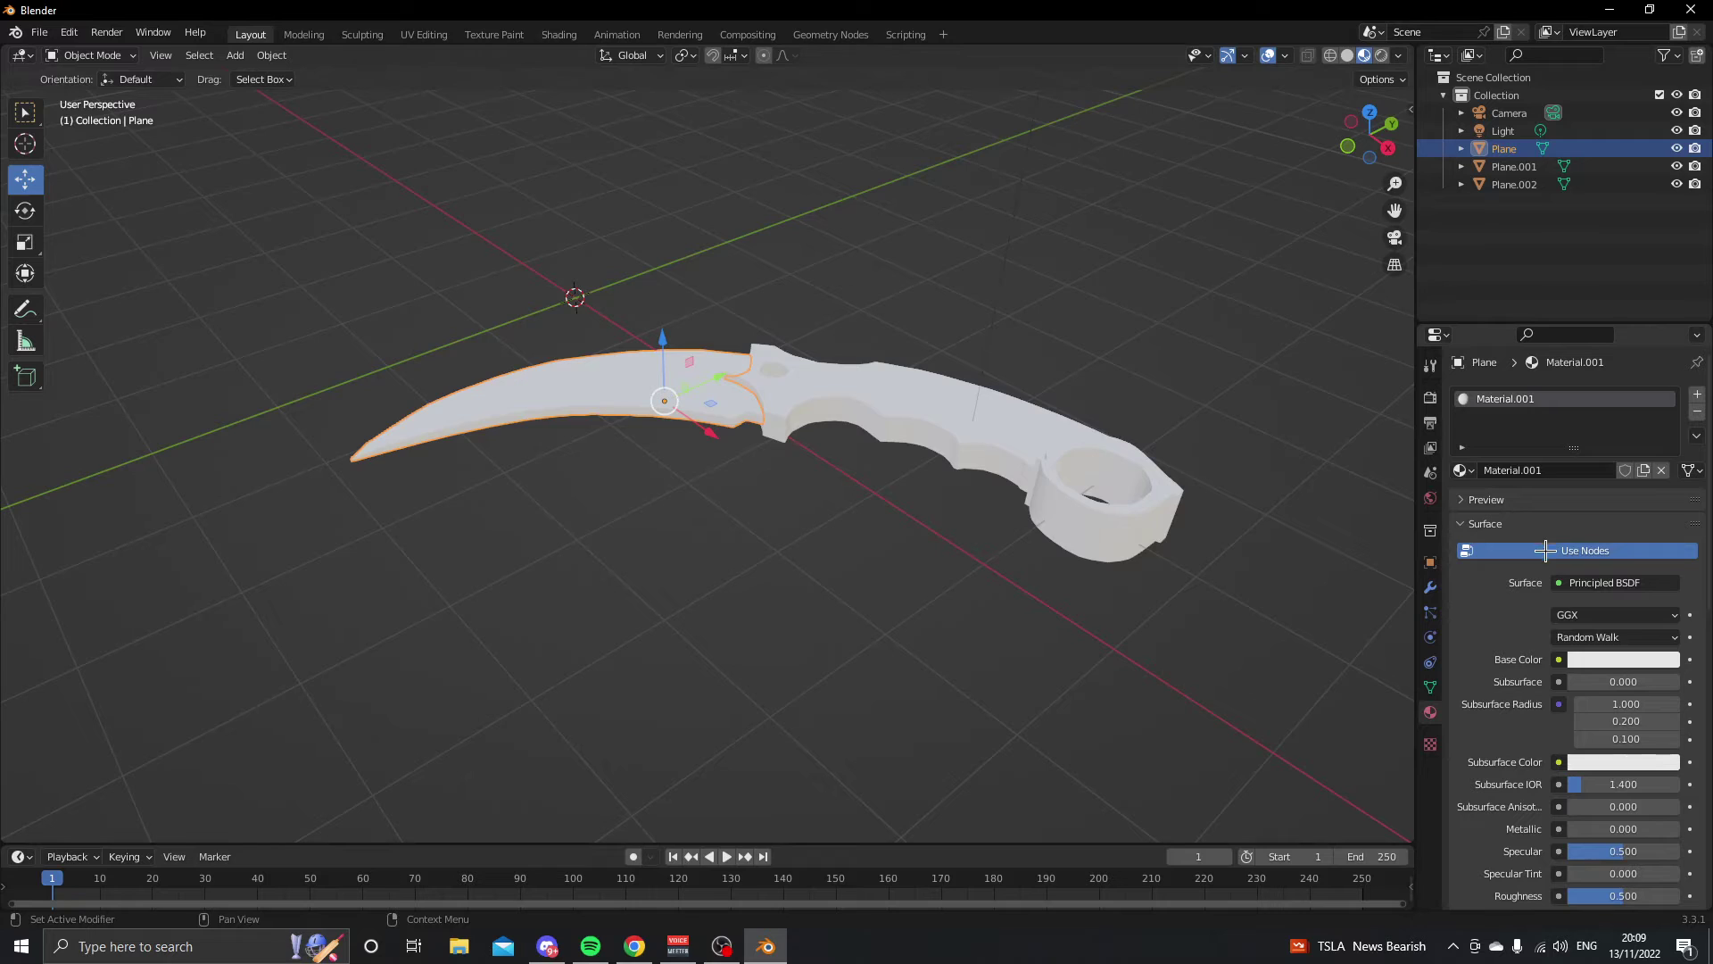
left_click(1556, 661)
left_click(1238, 503)
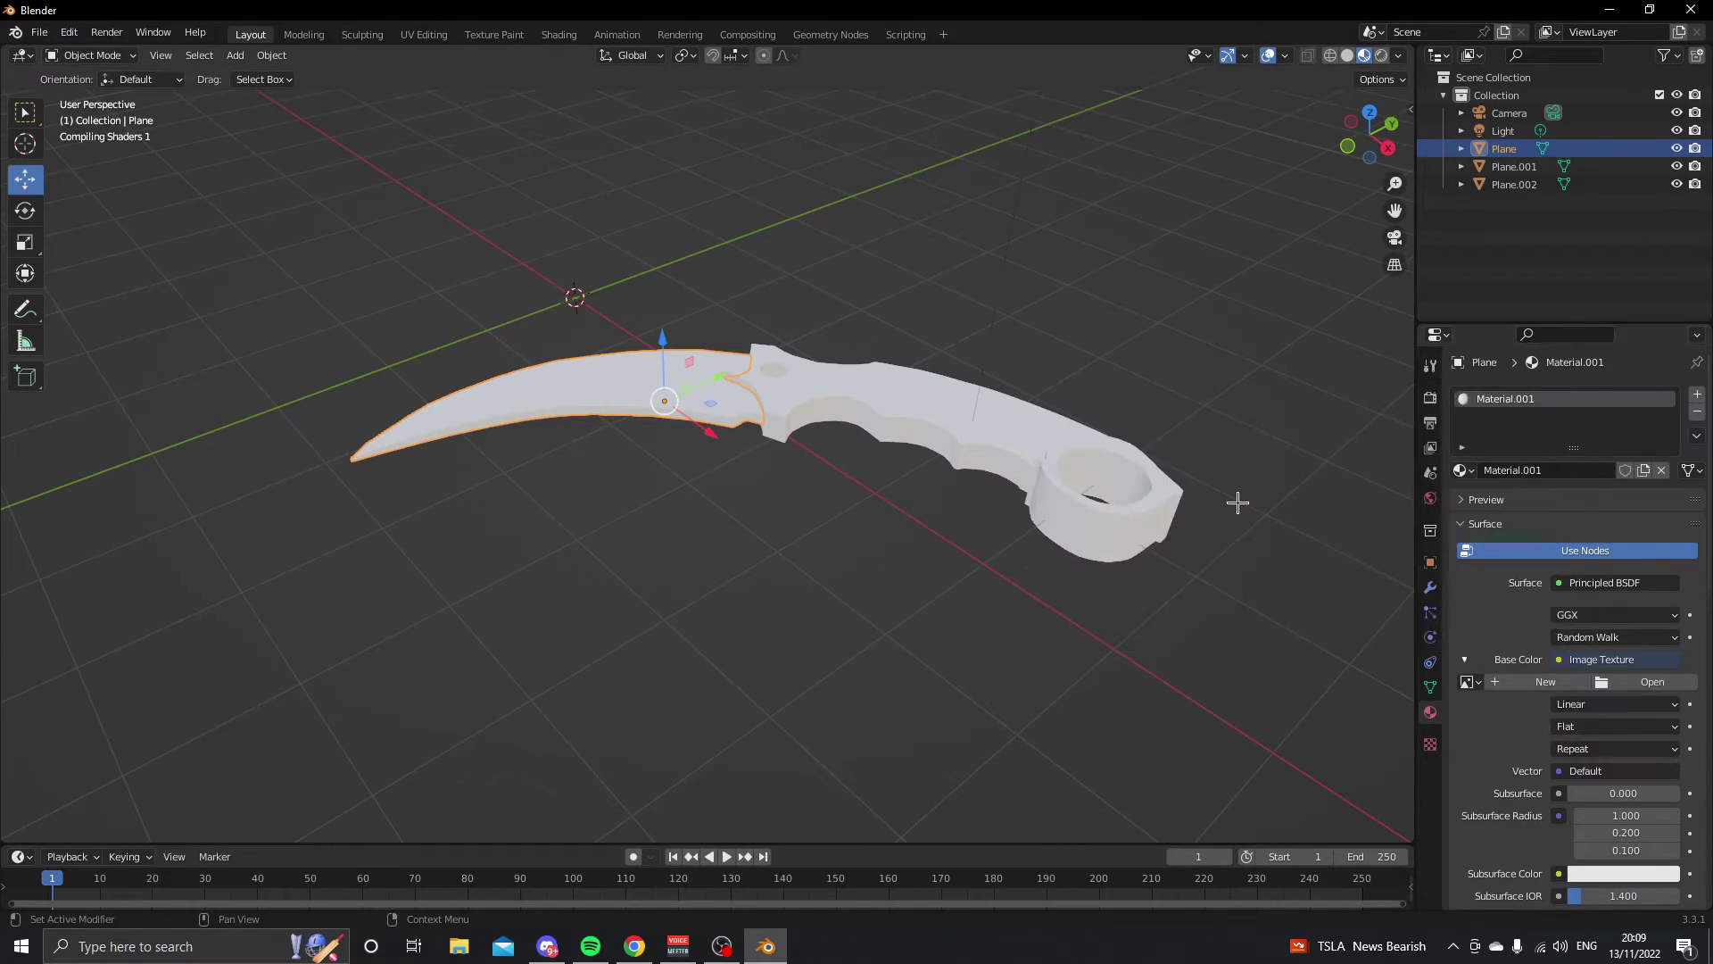
middle_click_drag(1235, 496, 1068, 475)
left_click(1470, 681)
left_click(1470, 682)
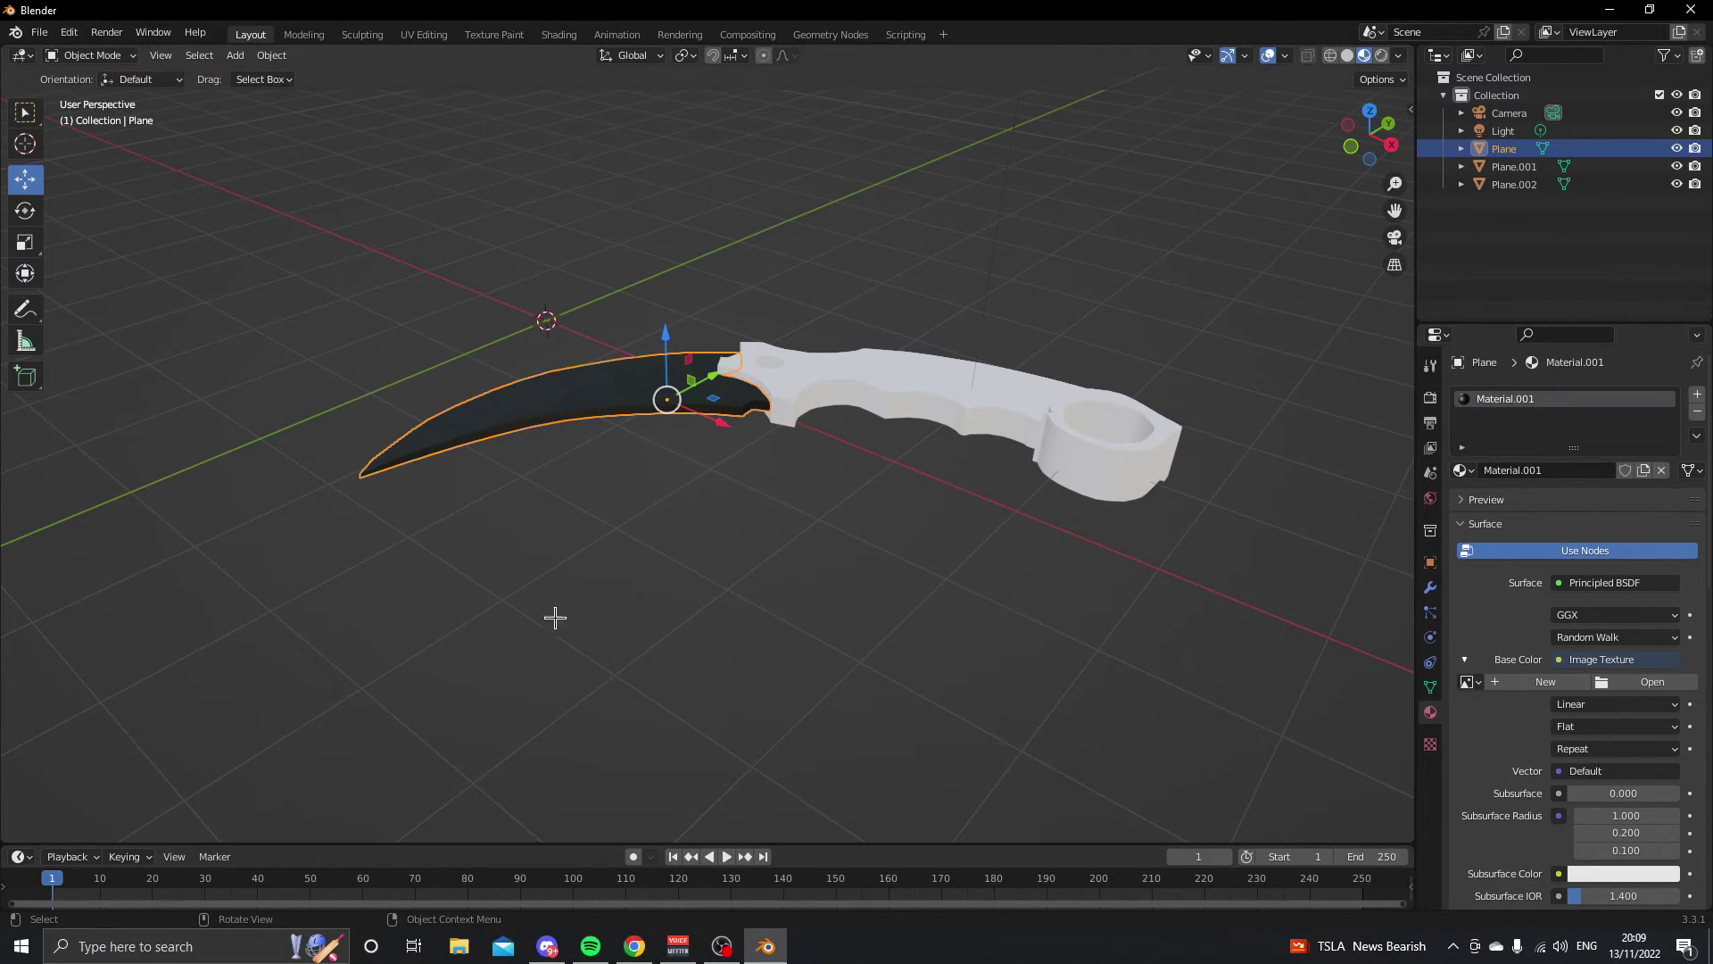
- In the UV Editing workspace, load the 360_F_259203935 image from the Downloads folder into the UV editor
left_click(413, 35)
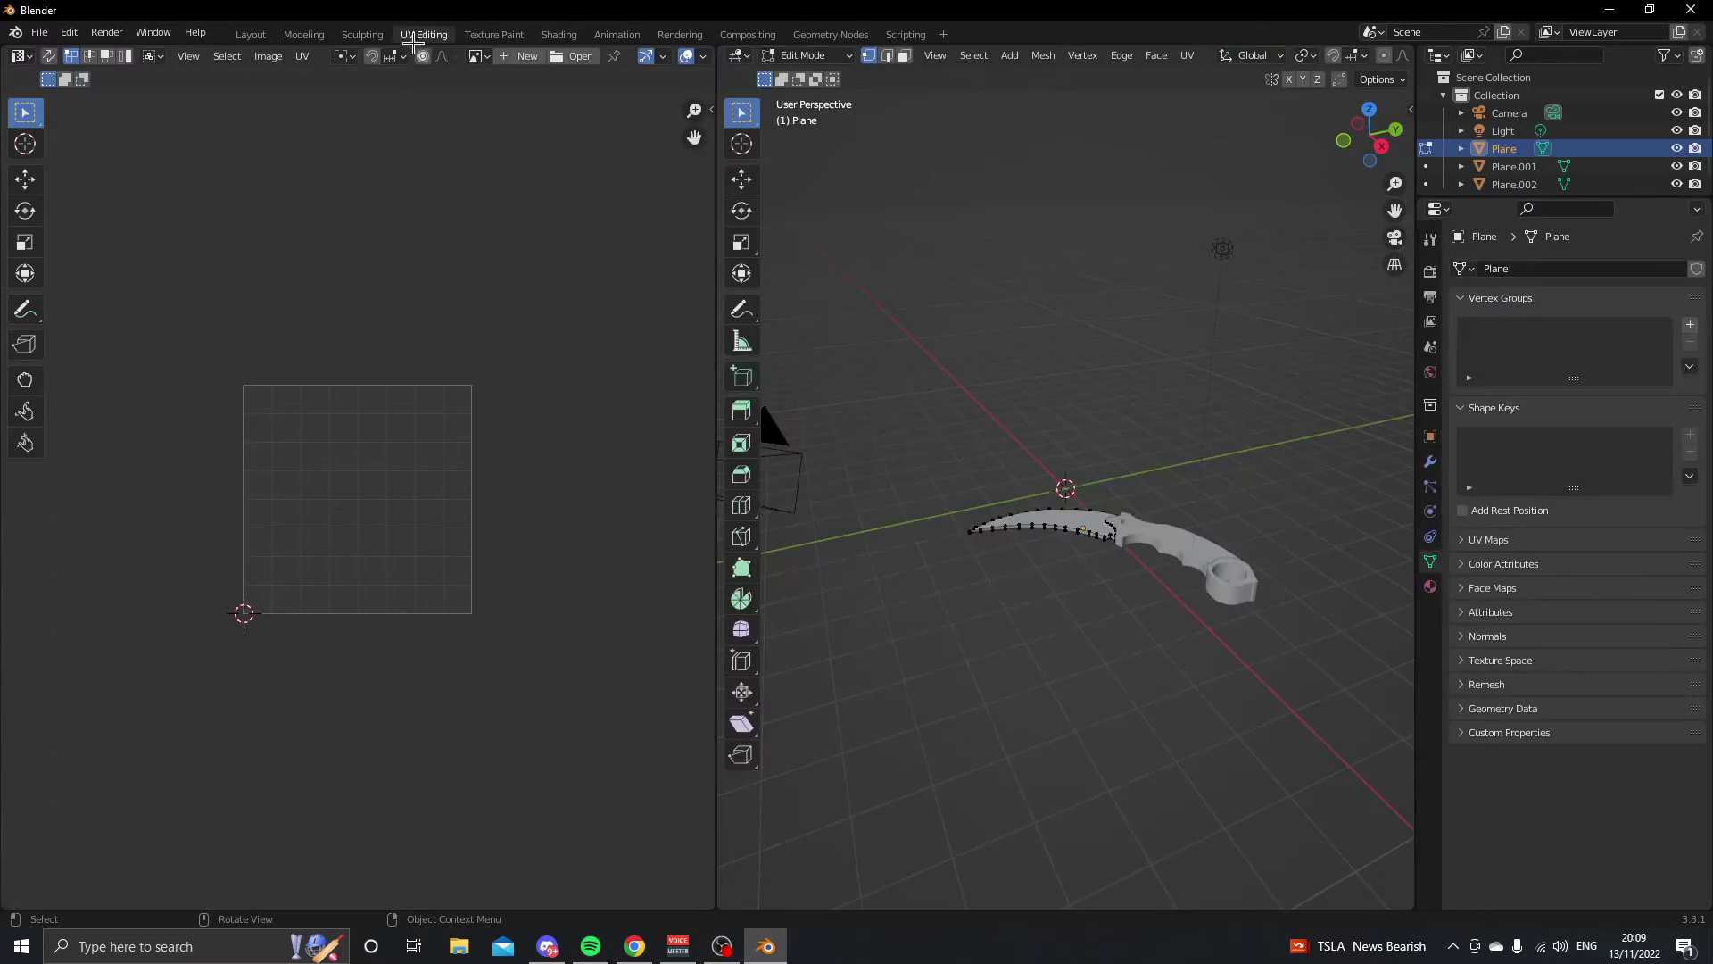
left_click(459, 946)
scroll(939, 443, "down", 3)
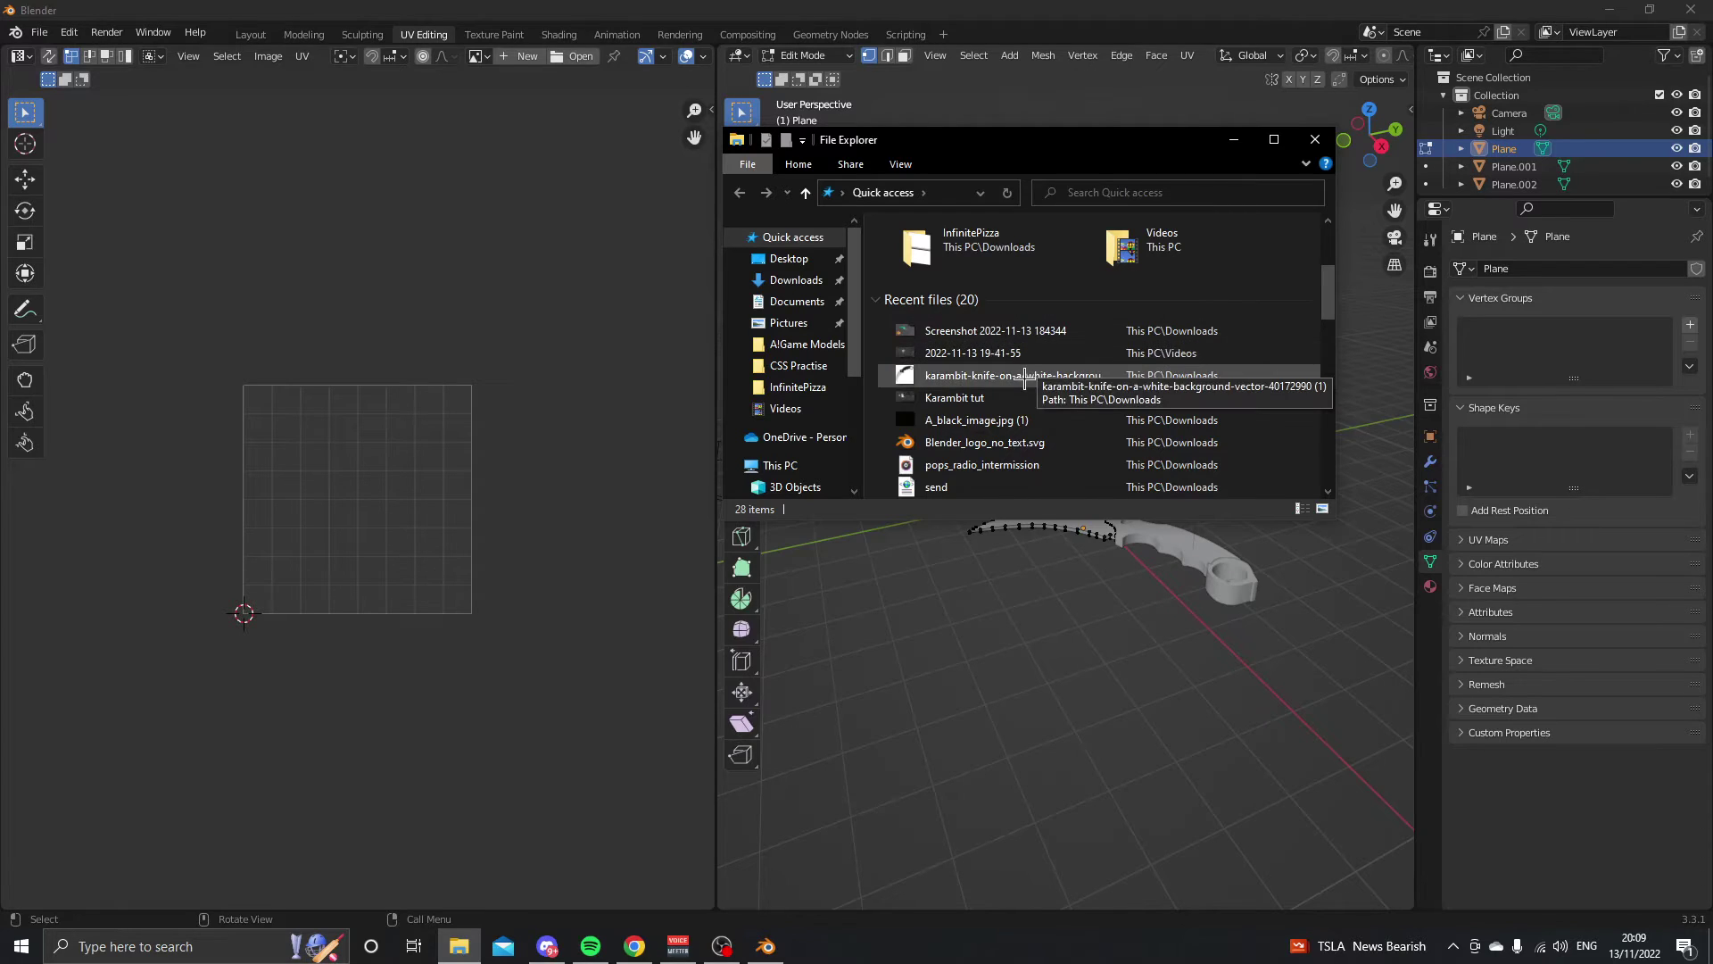
left_click(784, 278)
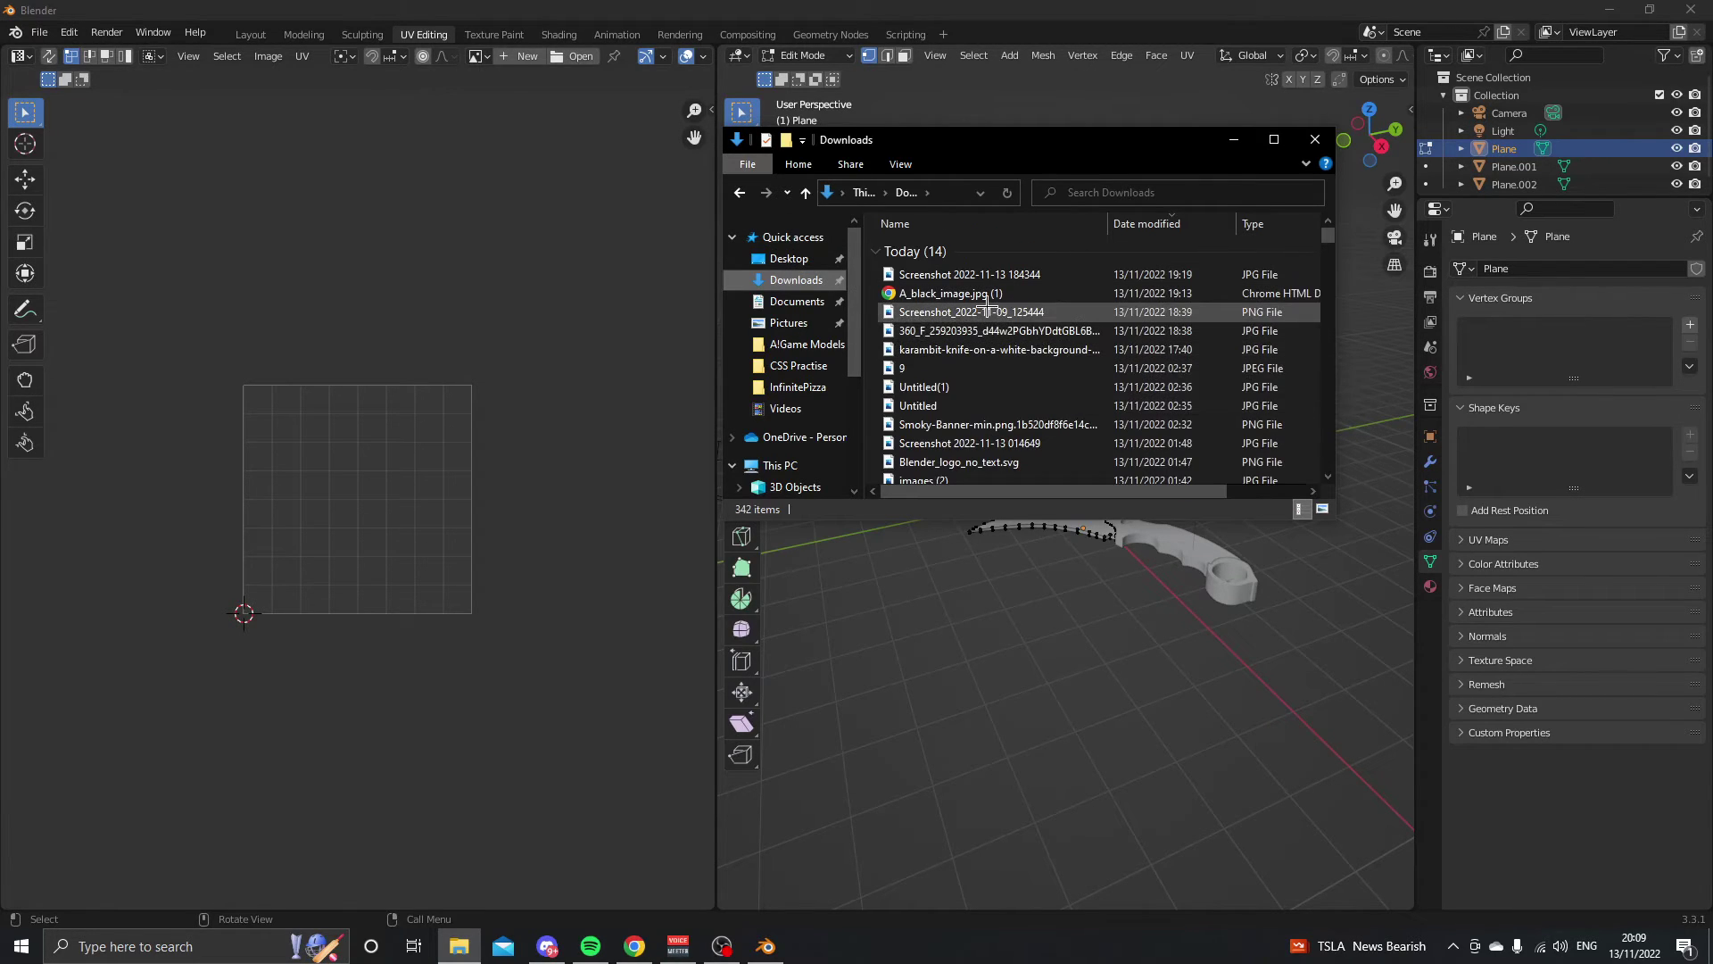
left_click(1047, 311)
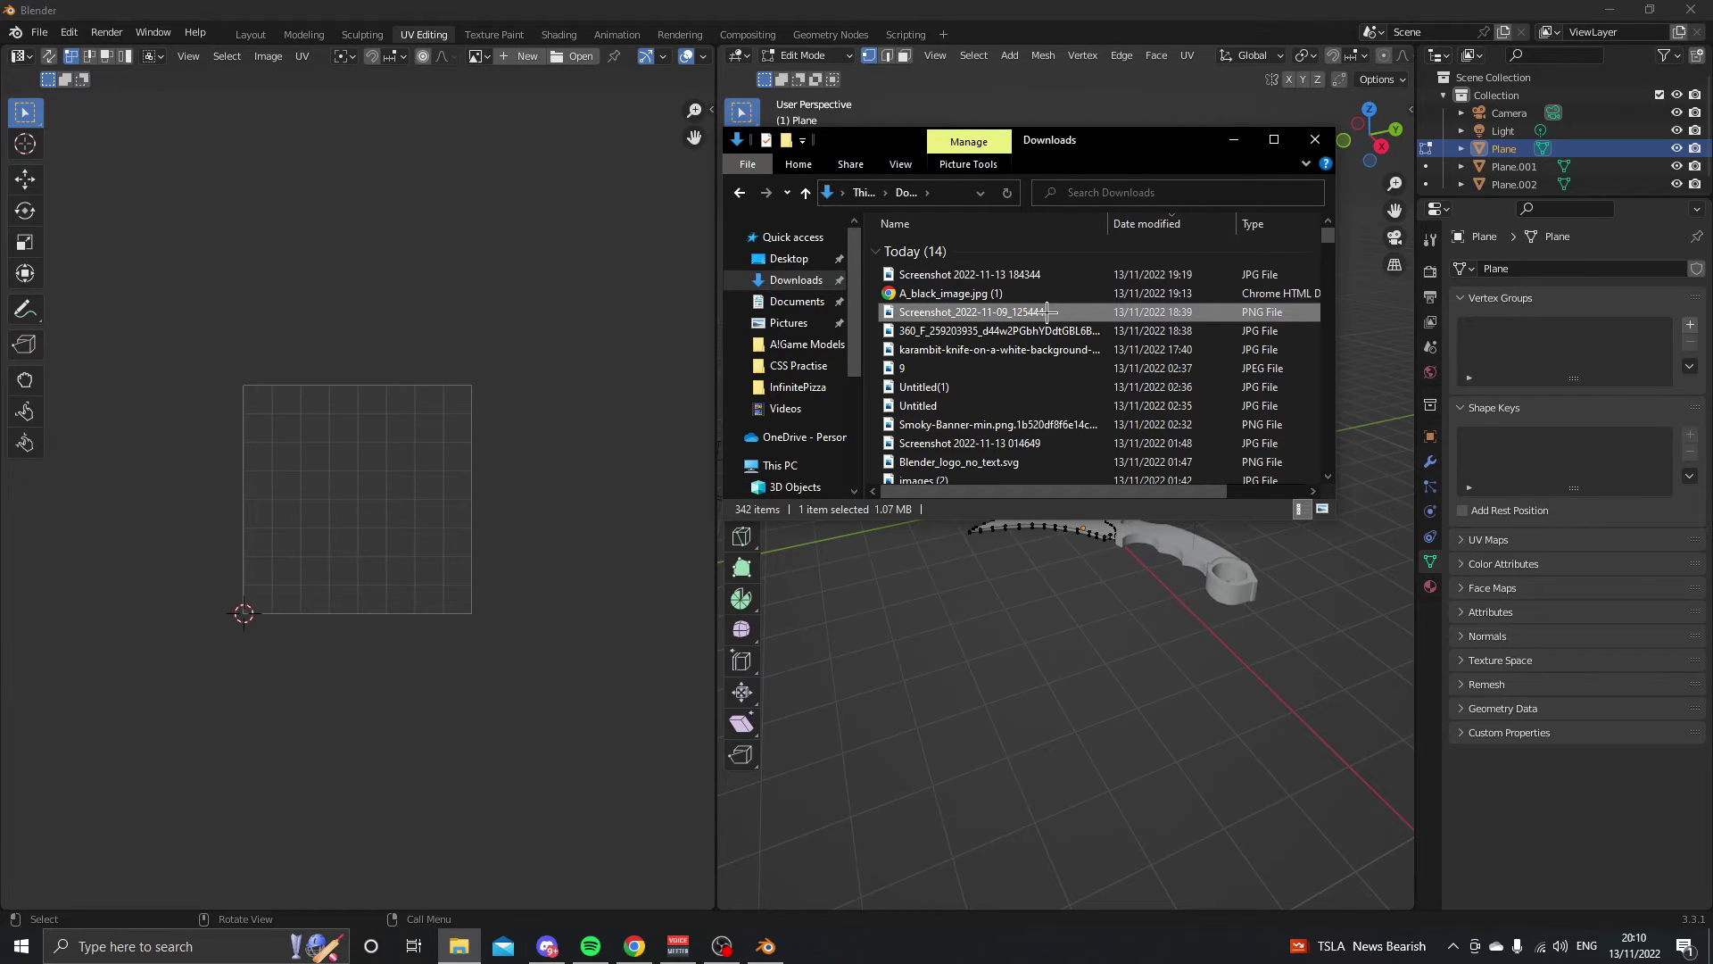
left_click(1042, 325)
left_click_drag(1030, 330, 440, 447)
- Preview Screenshot_2022-11-09_125444.png from Downloads, load it into the UV editor and close the file window
left_click(1016, 314)
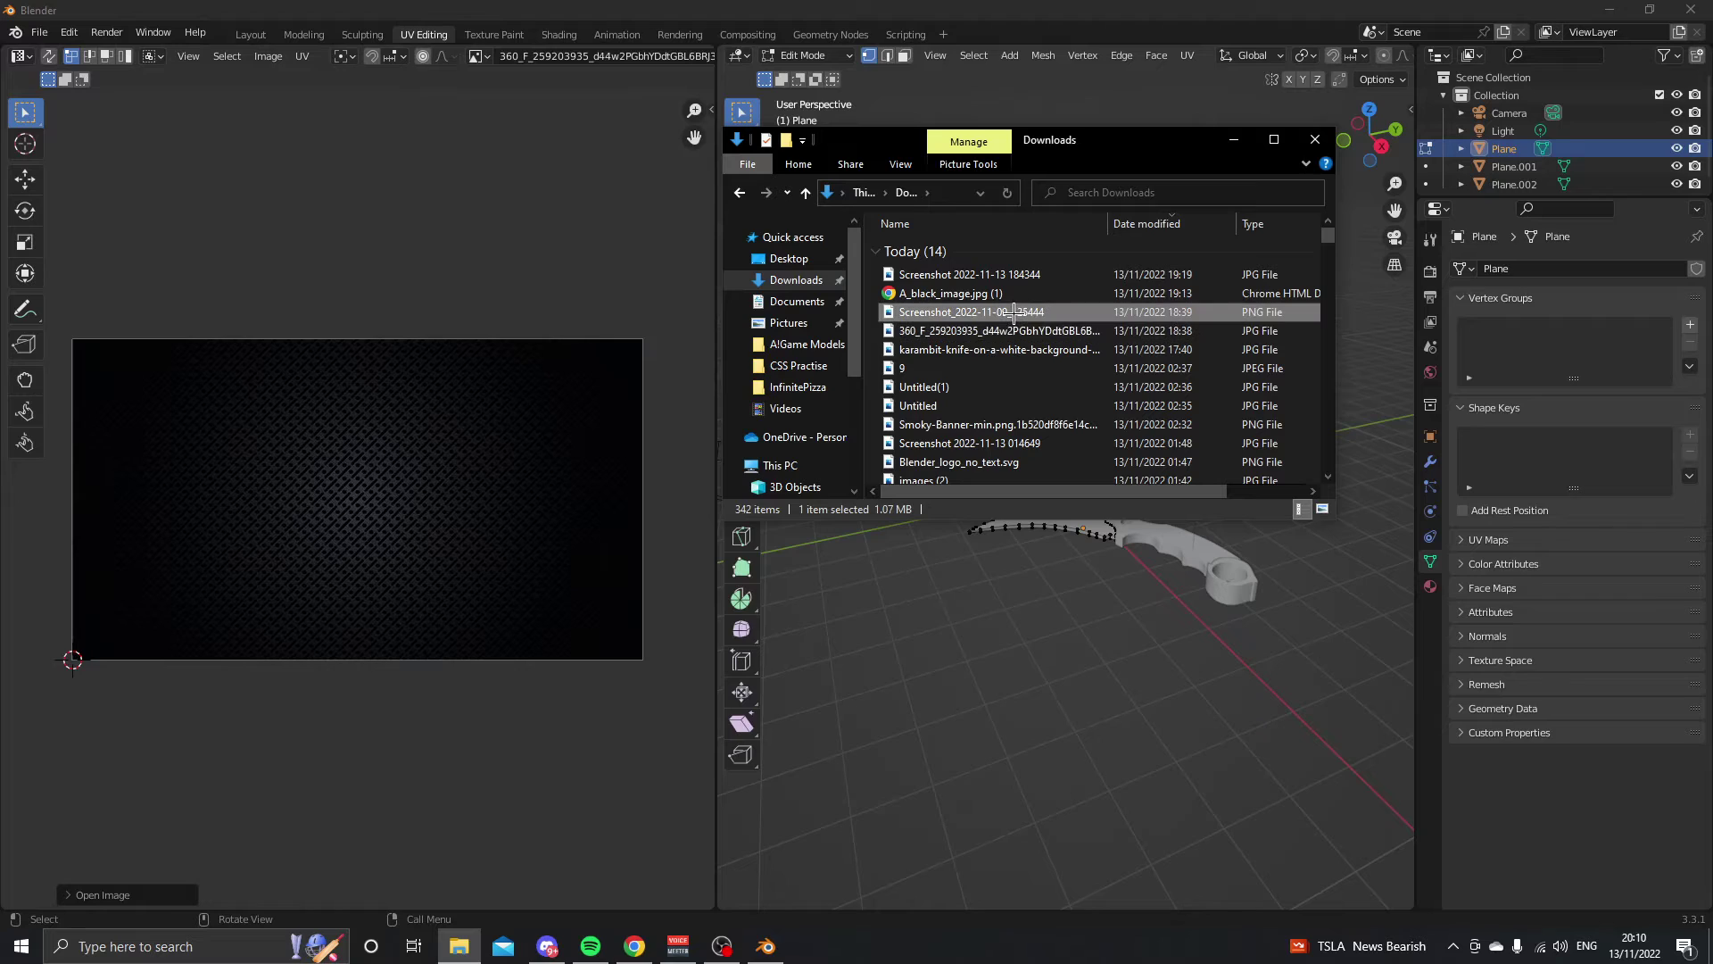
double_click(1015, 314)
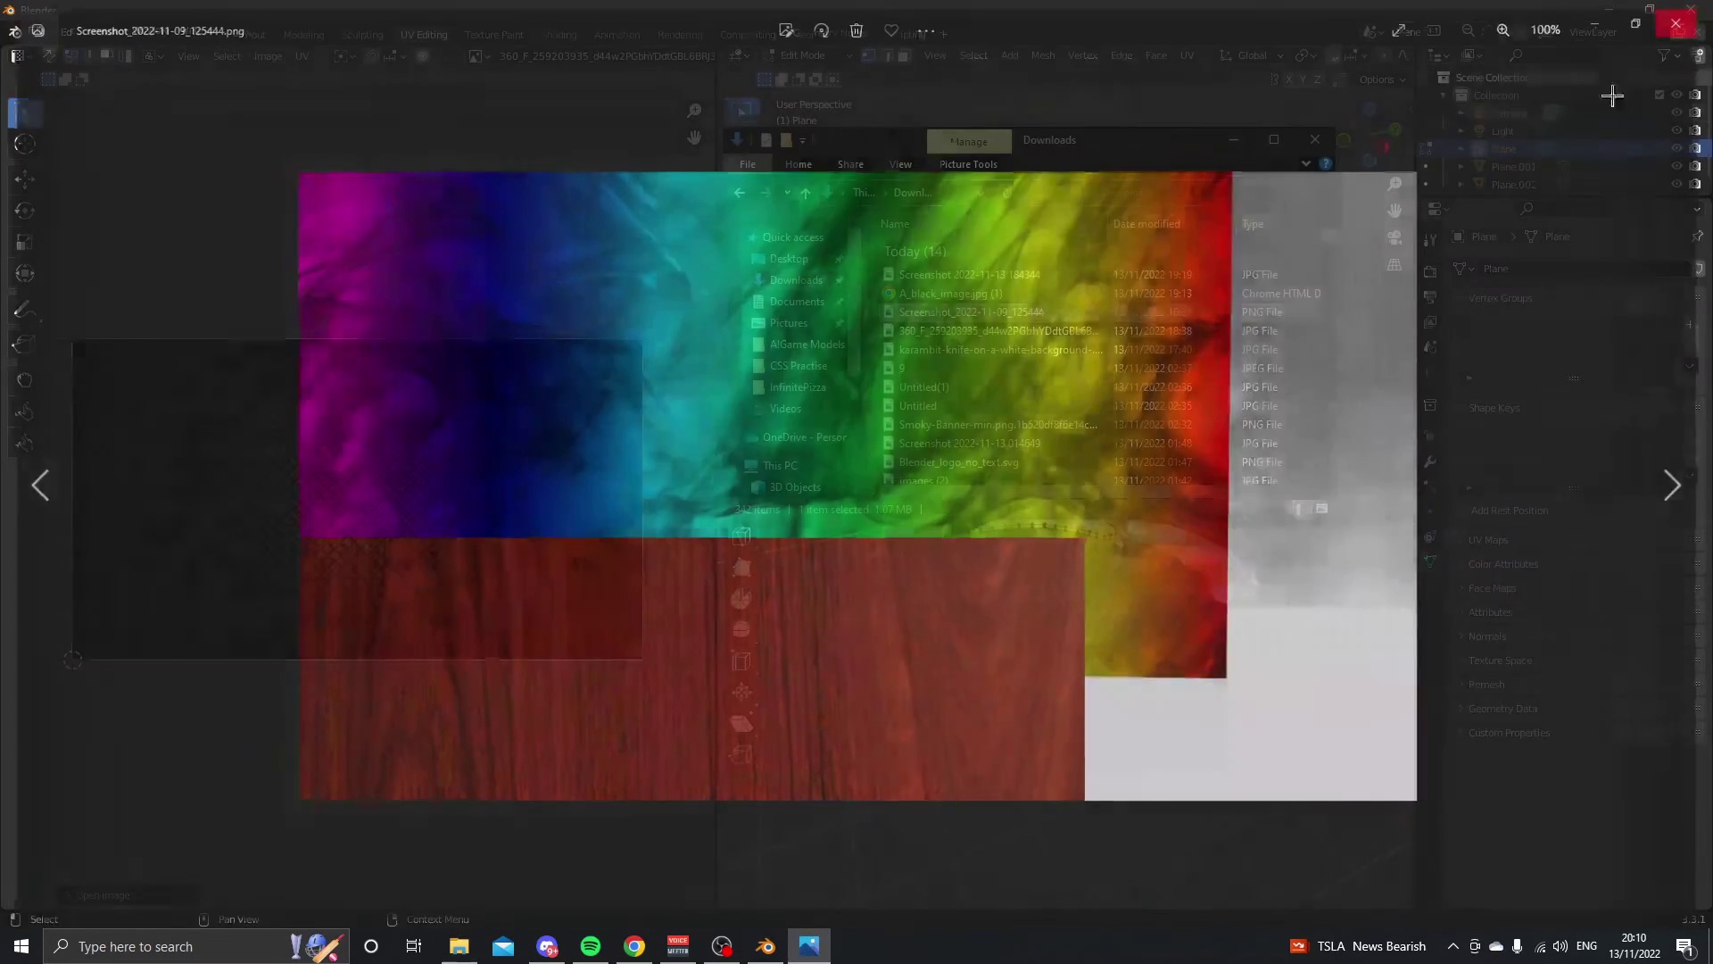
left_click_drag(1057, 311, 445, 425)
scroll(1044, 379, "down", 3)
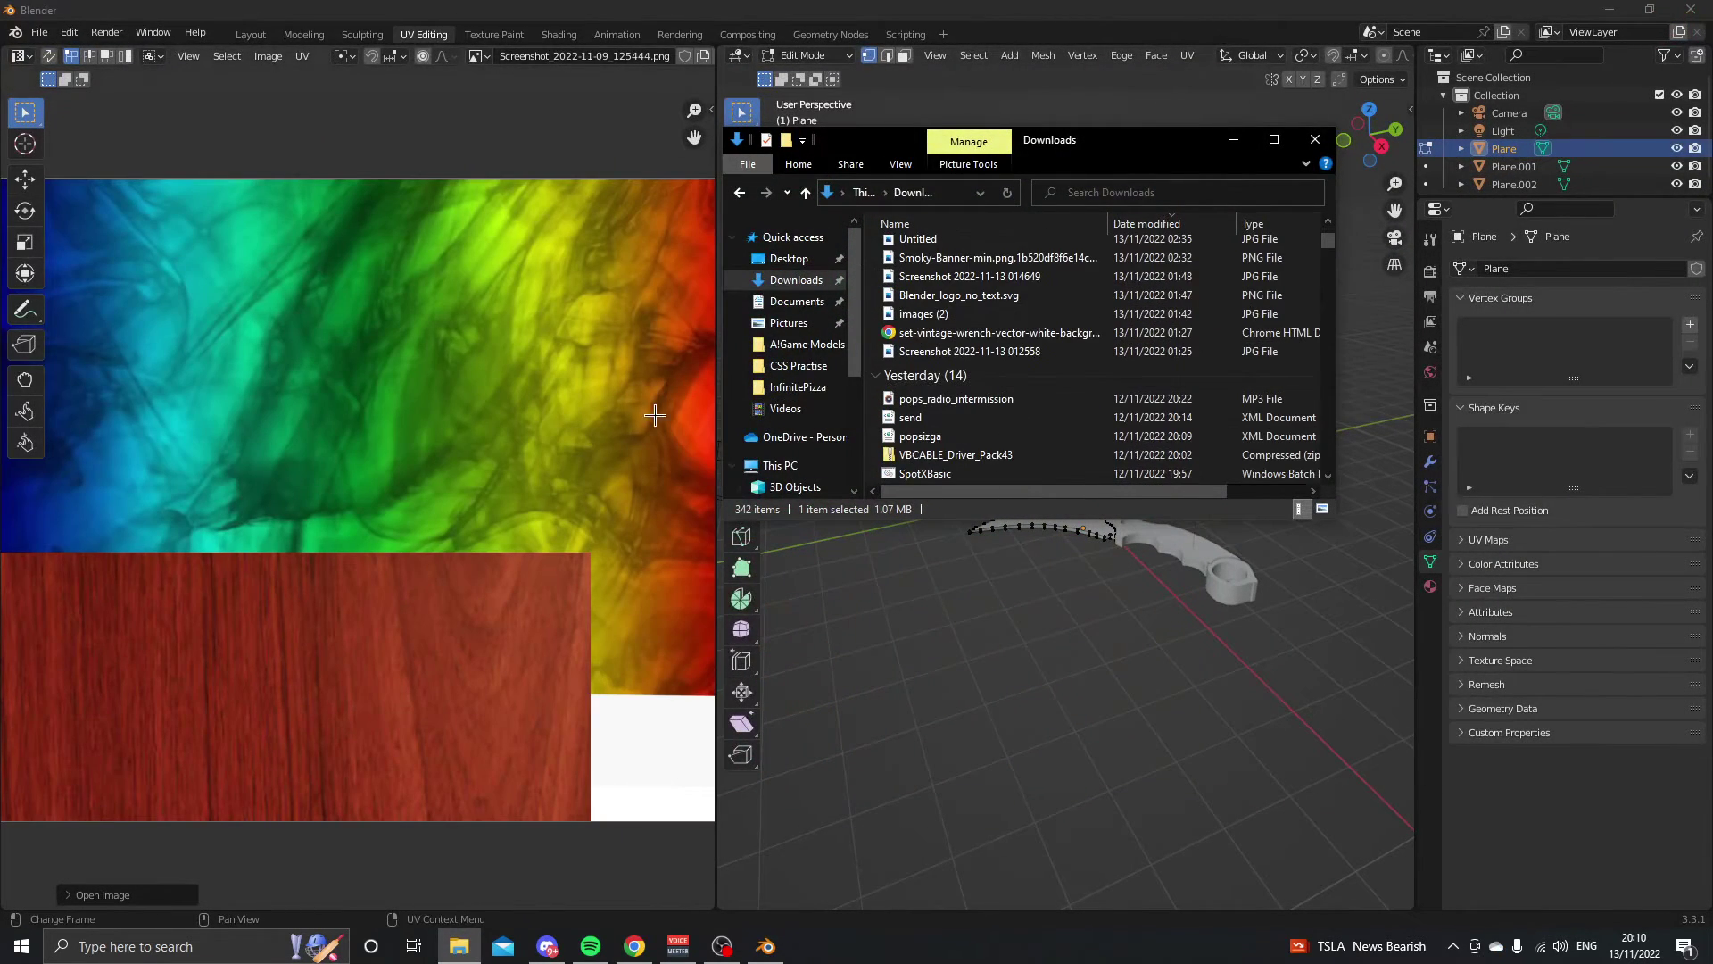
scroll(655, 415, "down", 5)
left_click(1314, 139)
- Widen the 3D viewport beside the UV editor and switch it to wireframe shading
scroll(1175, 450, "up", 3)
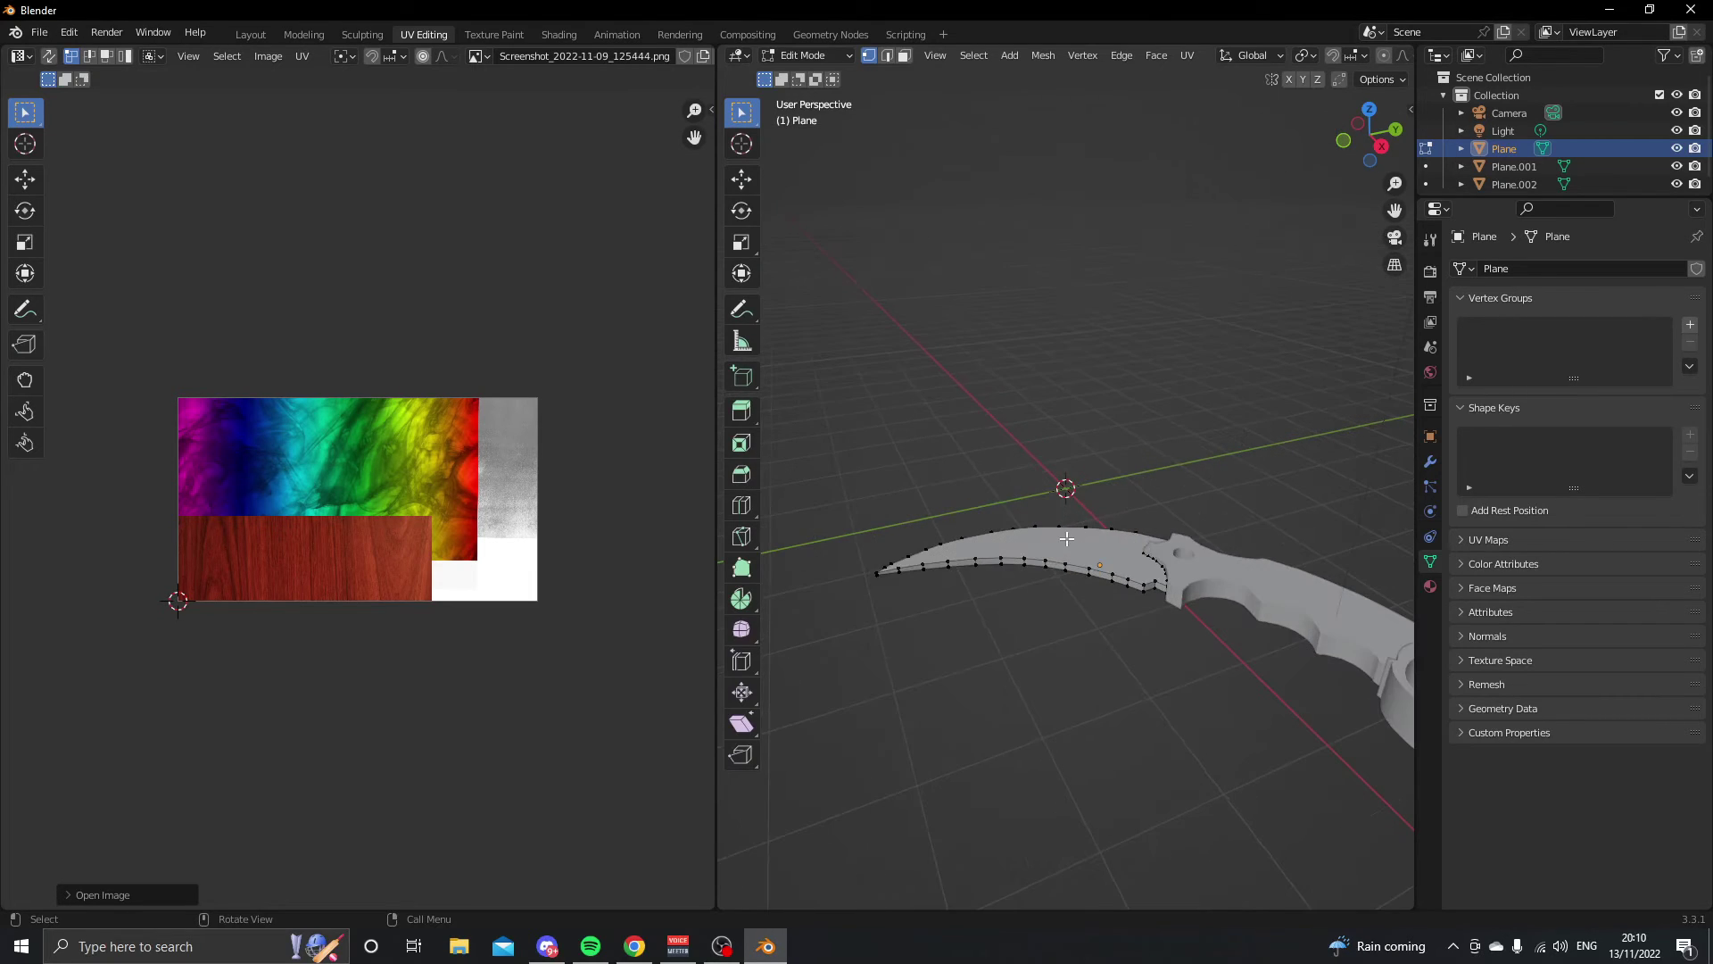
middle_click_drag(1067, 538, 1085, 607)
scroll(359, 454, "up", 2)
middle_click_drag(944, 405, 1164, 441)
left_click_drag(718, 204, 410, 203)
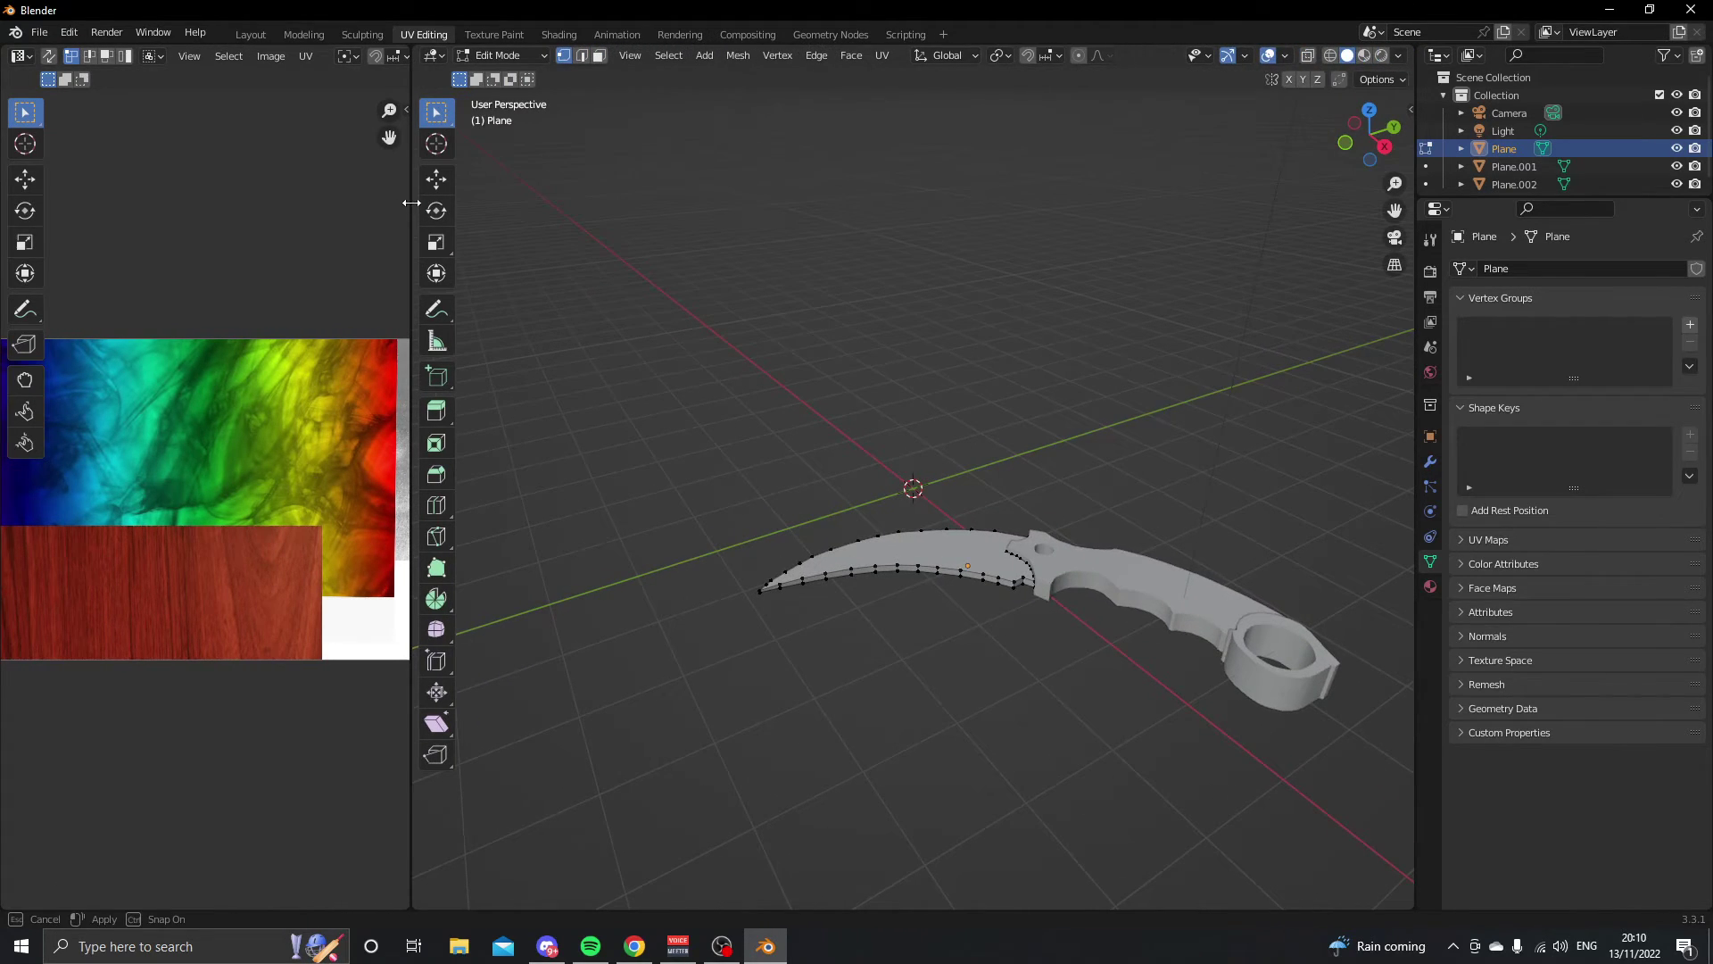
left_click(1328, 56)
mouse_move(1017, 389)
middle_mouse_down()
mouse_move(1036, 375)
mouse_move(1039, 398)
middle_mouse_up()
scroll(1039, 398, "up", 1)
left_click_drag(413, 390, 572, 389)
- Assign Screenshot_2022-11-09_125444.png as the base color image of the blade's material
left_click(1430, 585)
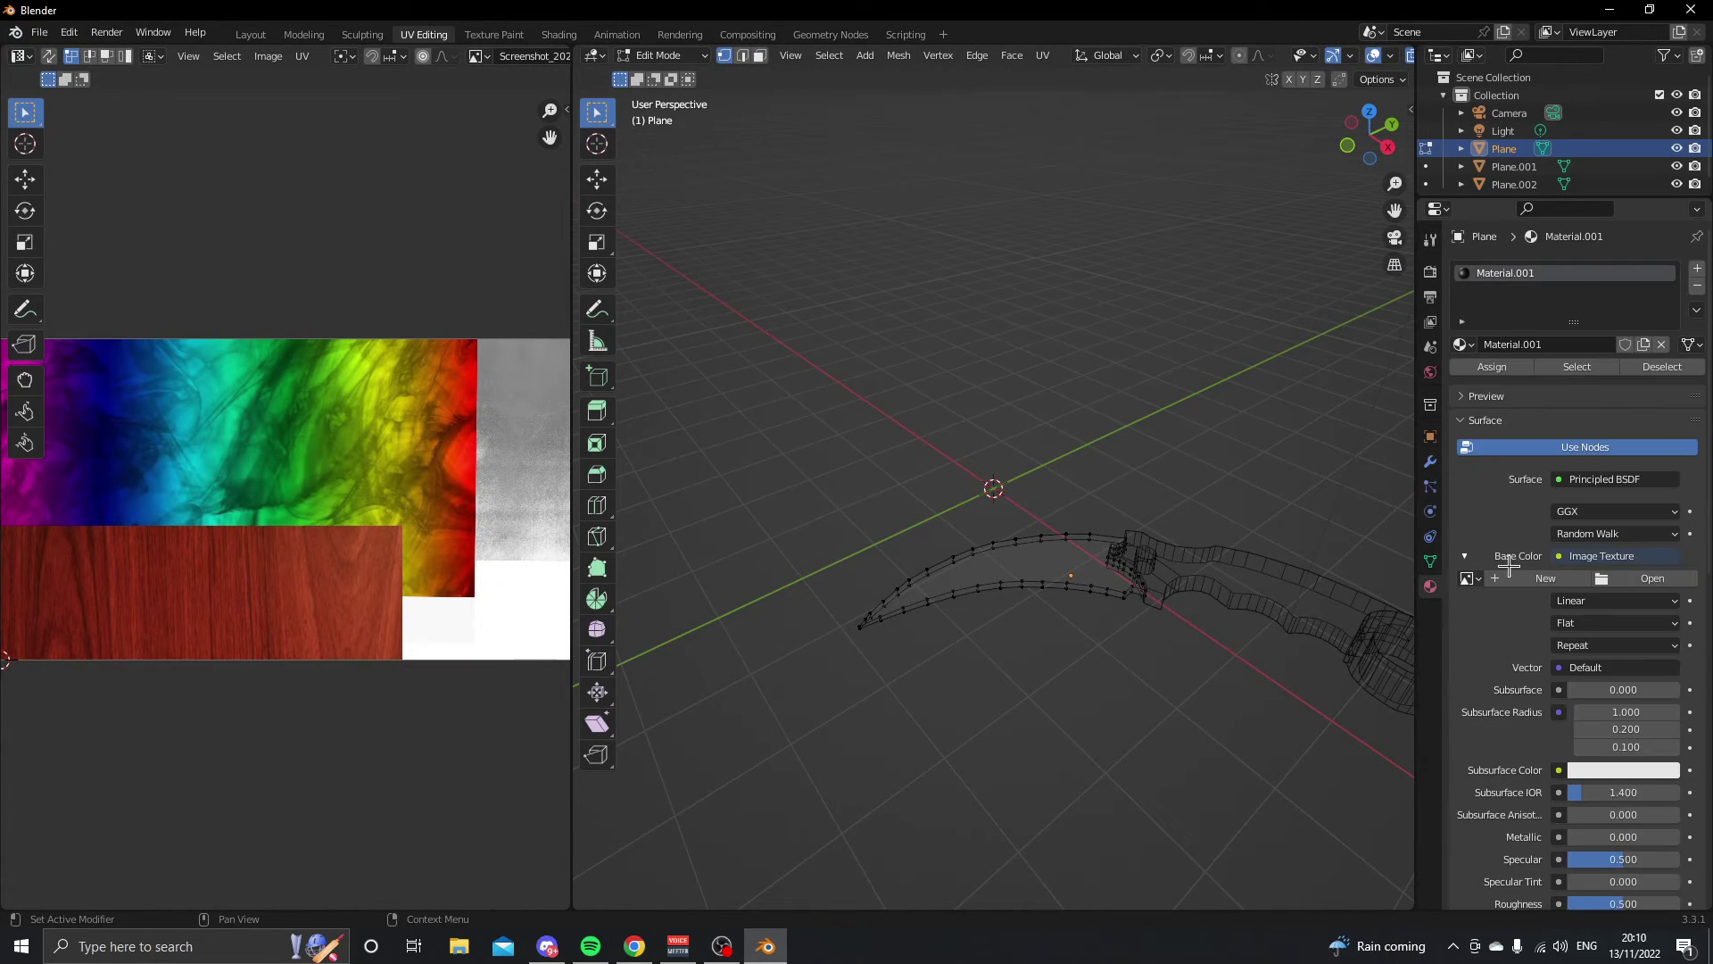
left_click(1465, 578)
left_click(1321, 662)
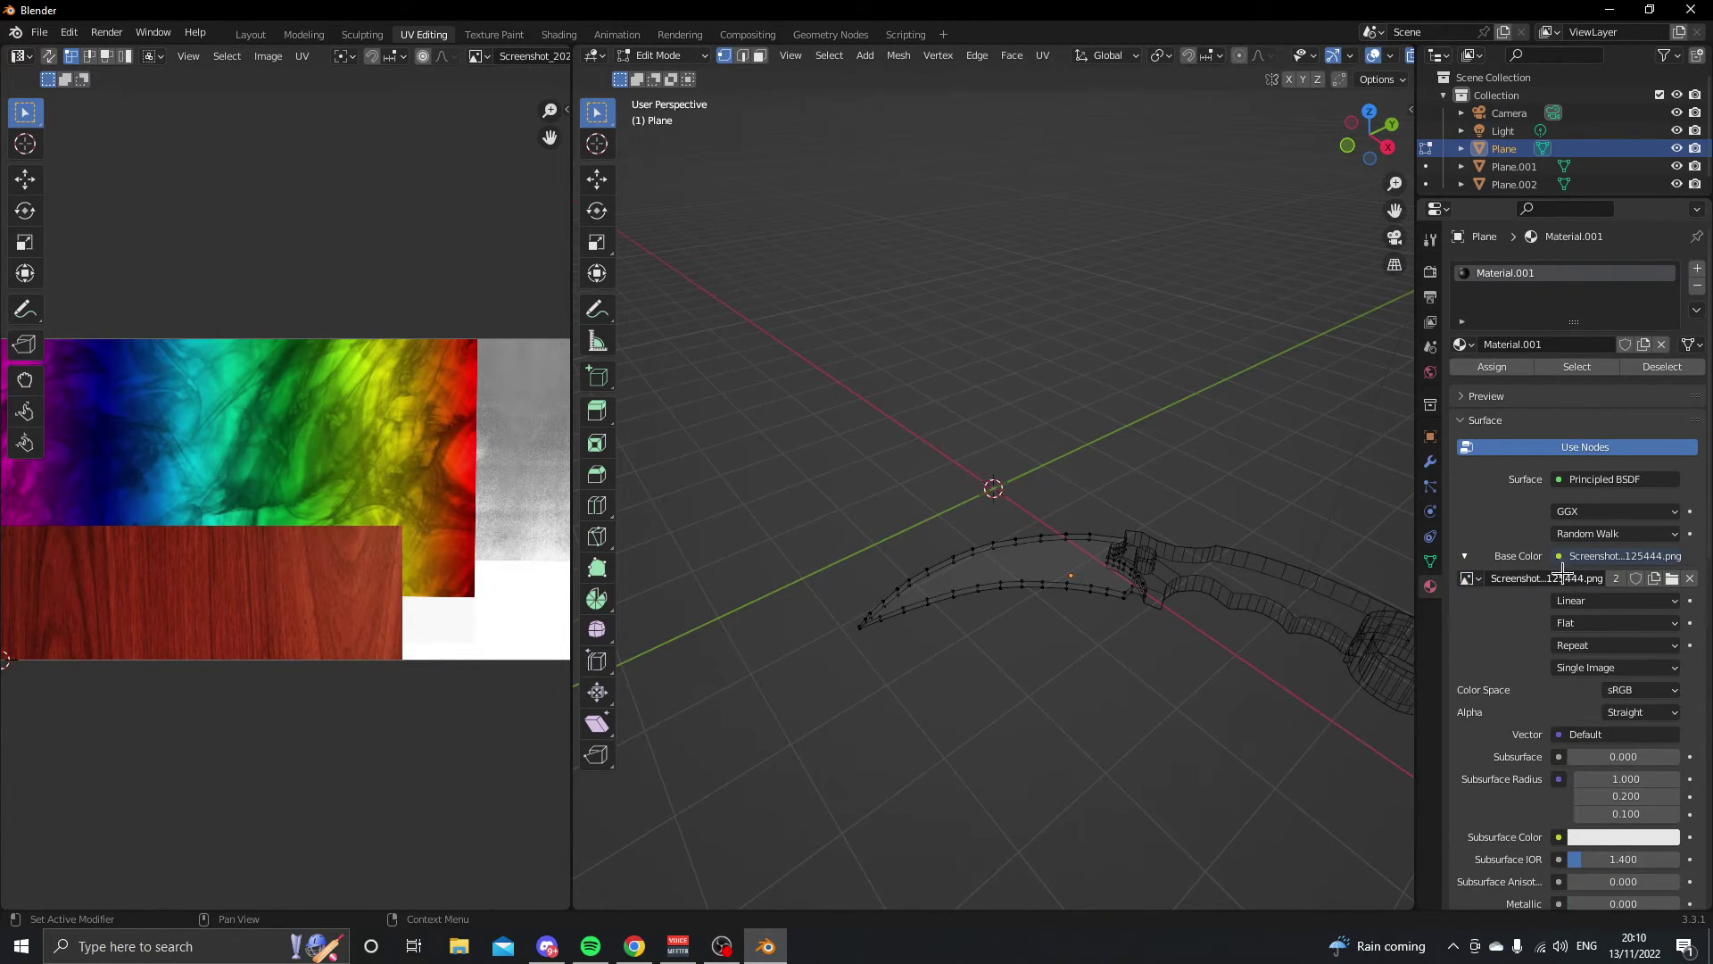
- Select the whole blade mesh, then scale, rotate and place its UV island on the green area of the rainbow texture
scroll(1062, 532, "down", 1)
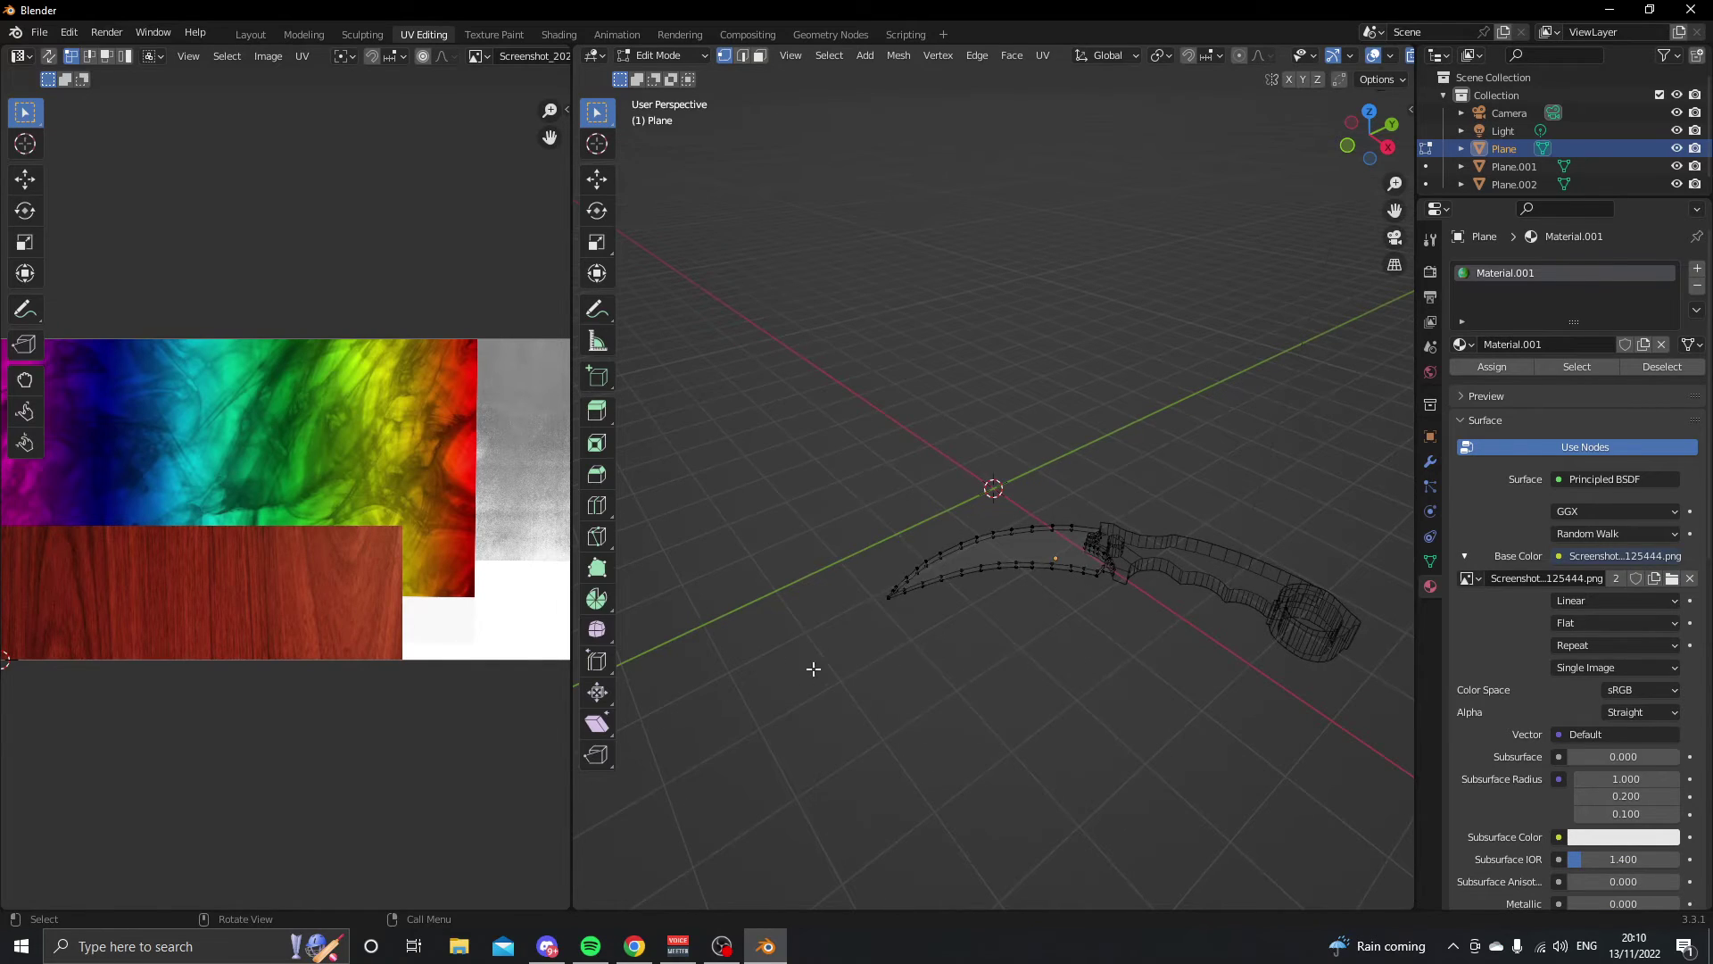
left_click_drag(808, 672, 1159, 430)
key("a")
key("s")
left_click(435, 375)
key("r")
left_click(478, 536)
key("s")
left_click(352, 427)
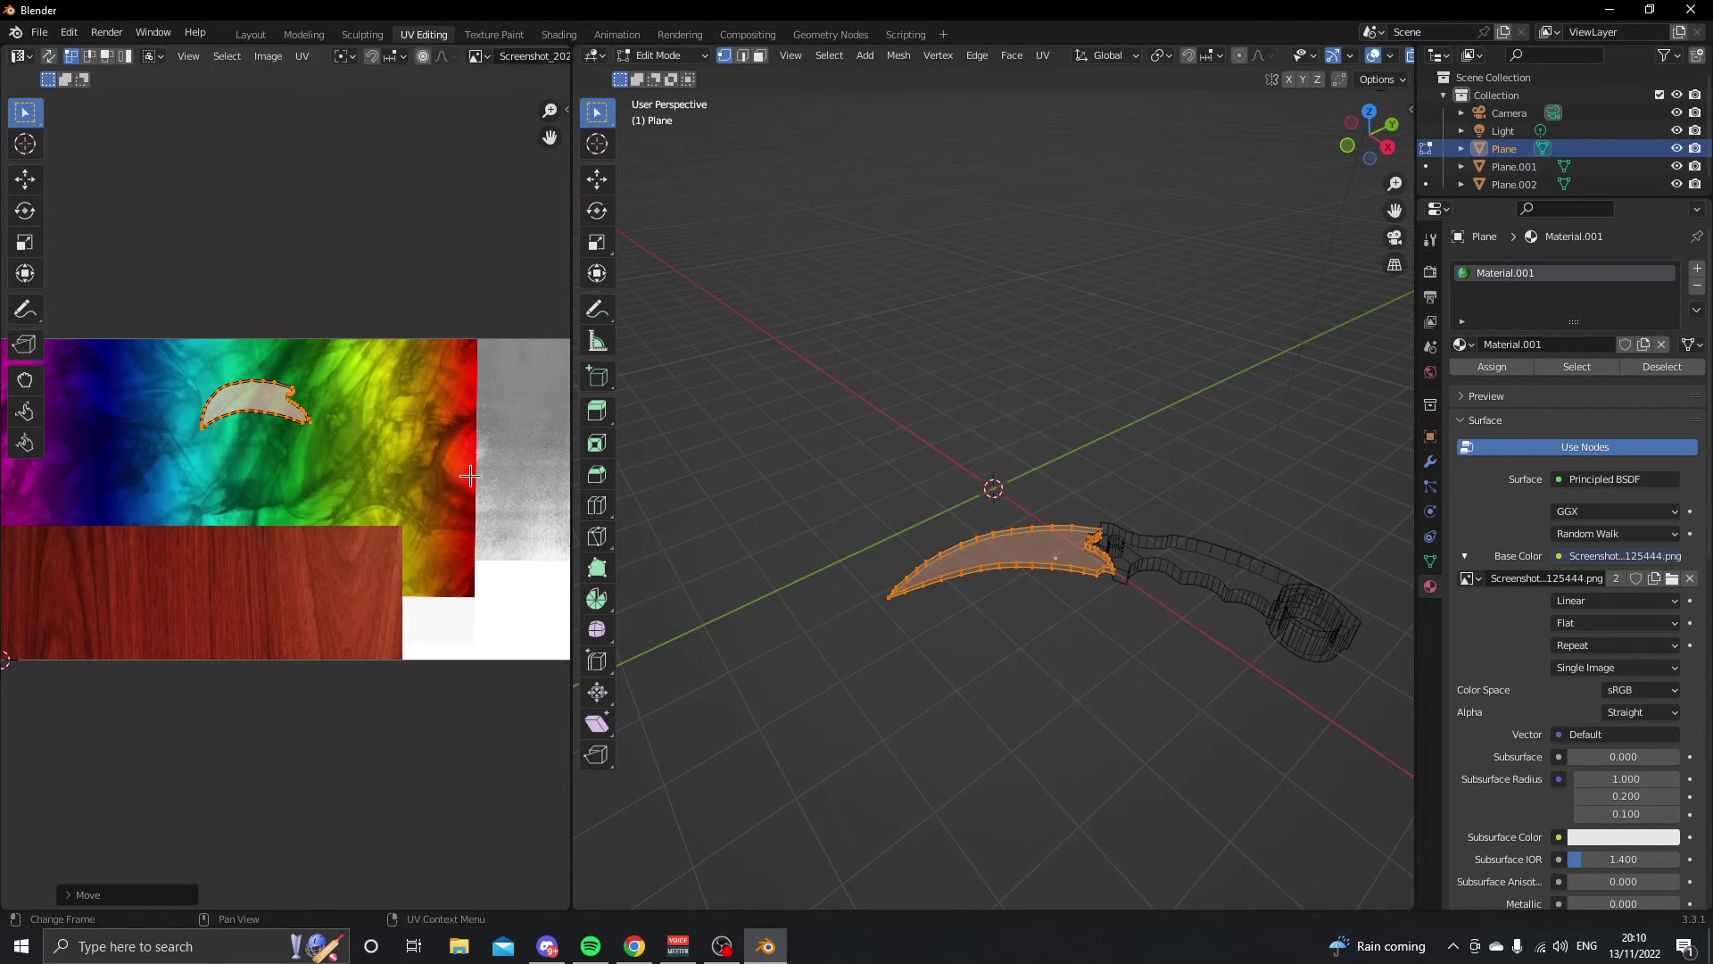
- Return to Object Mode and show the textured blade in Material Preview shading
key("Tab")
left_click(1363, 56)
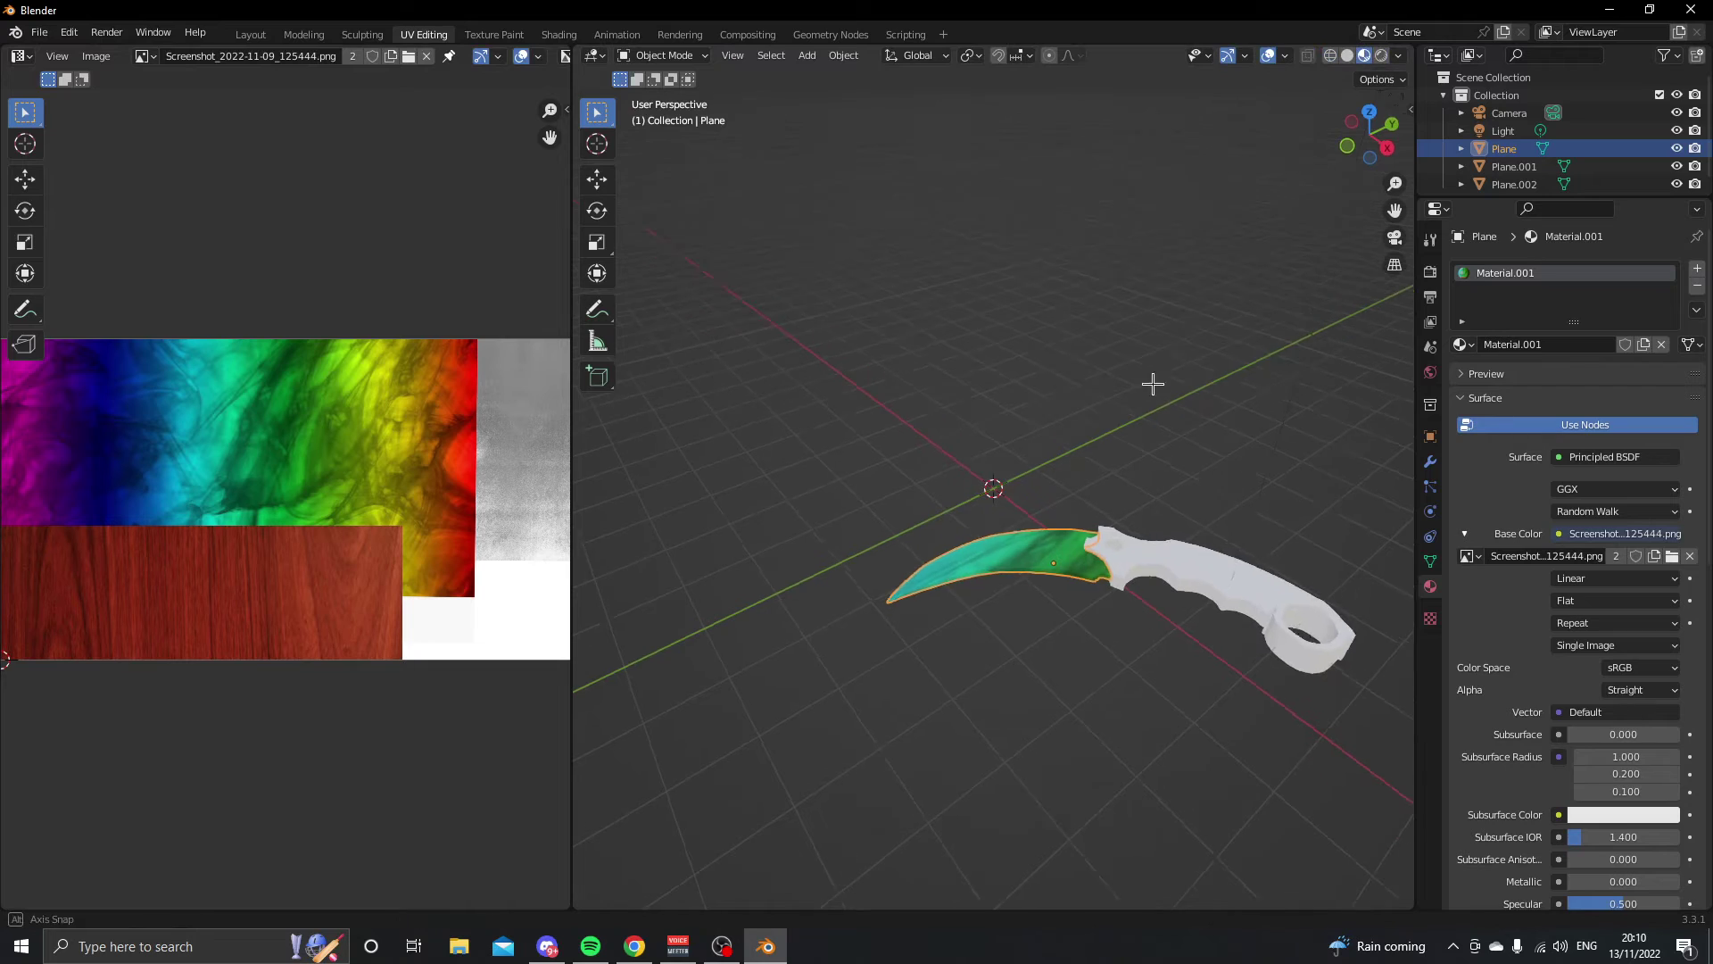
middle_click_drag(1151, 382, 1050, 579)
left_click(1032, 670)
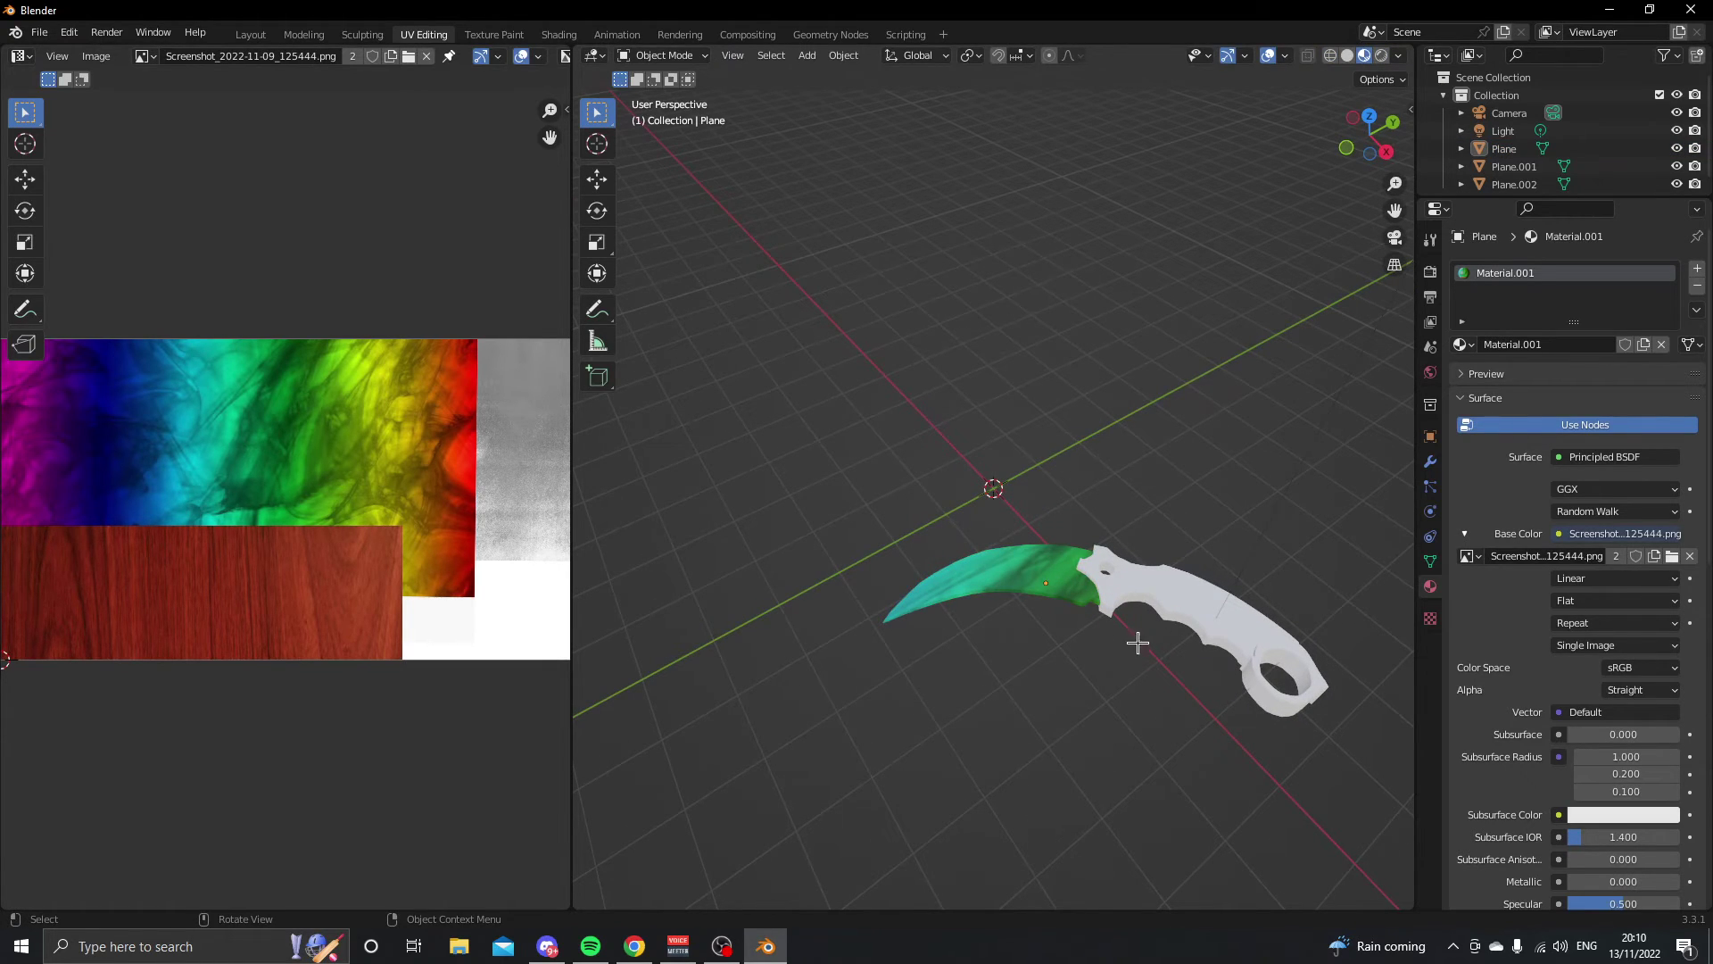
middle_click_drag(1138, 642, 1054, 542, "shift")
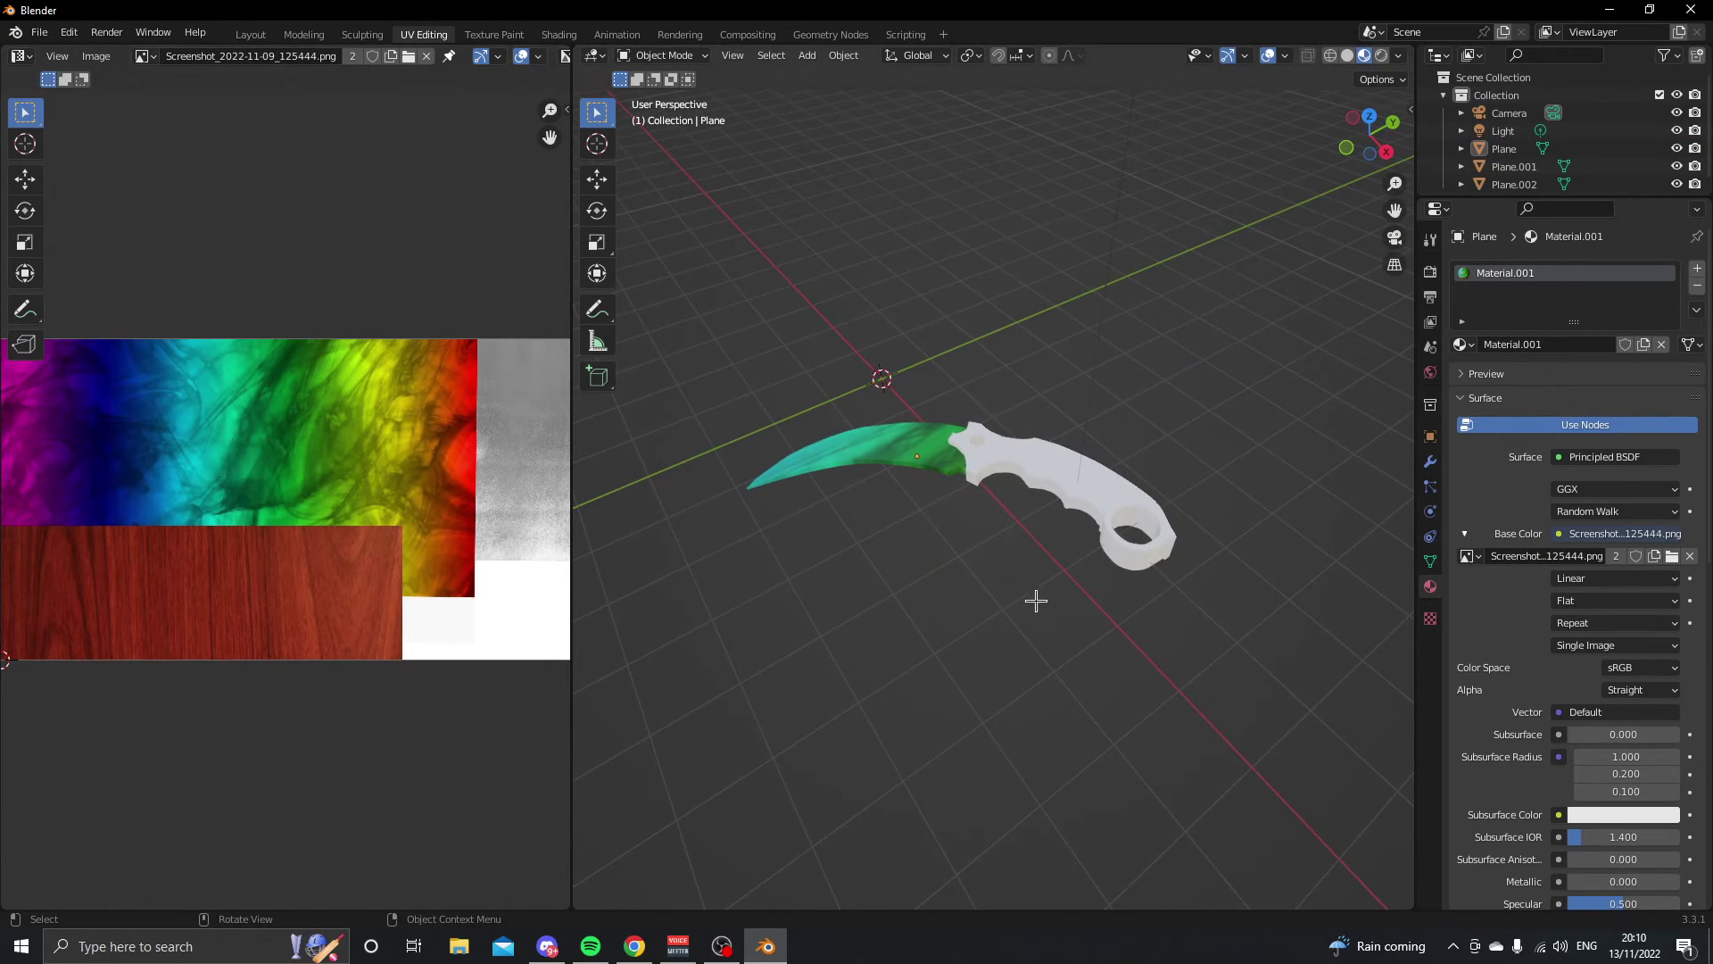
- Assign the existing Screenshot_2022-11-09_125444.png image texture as the base color of the ring's material
left_click(1157, 548)
left_click(1516, 344)
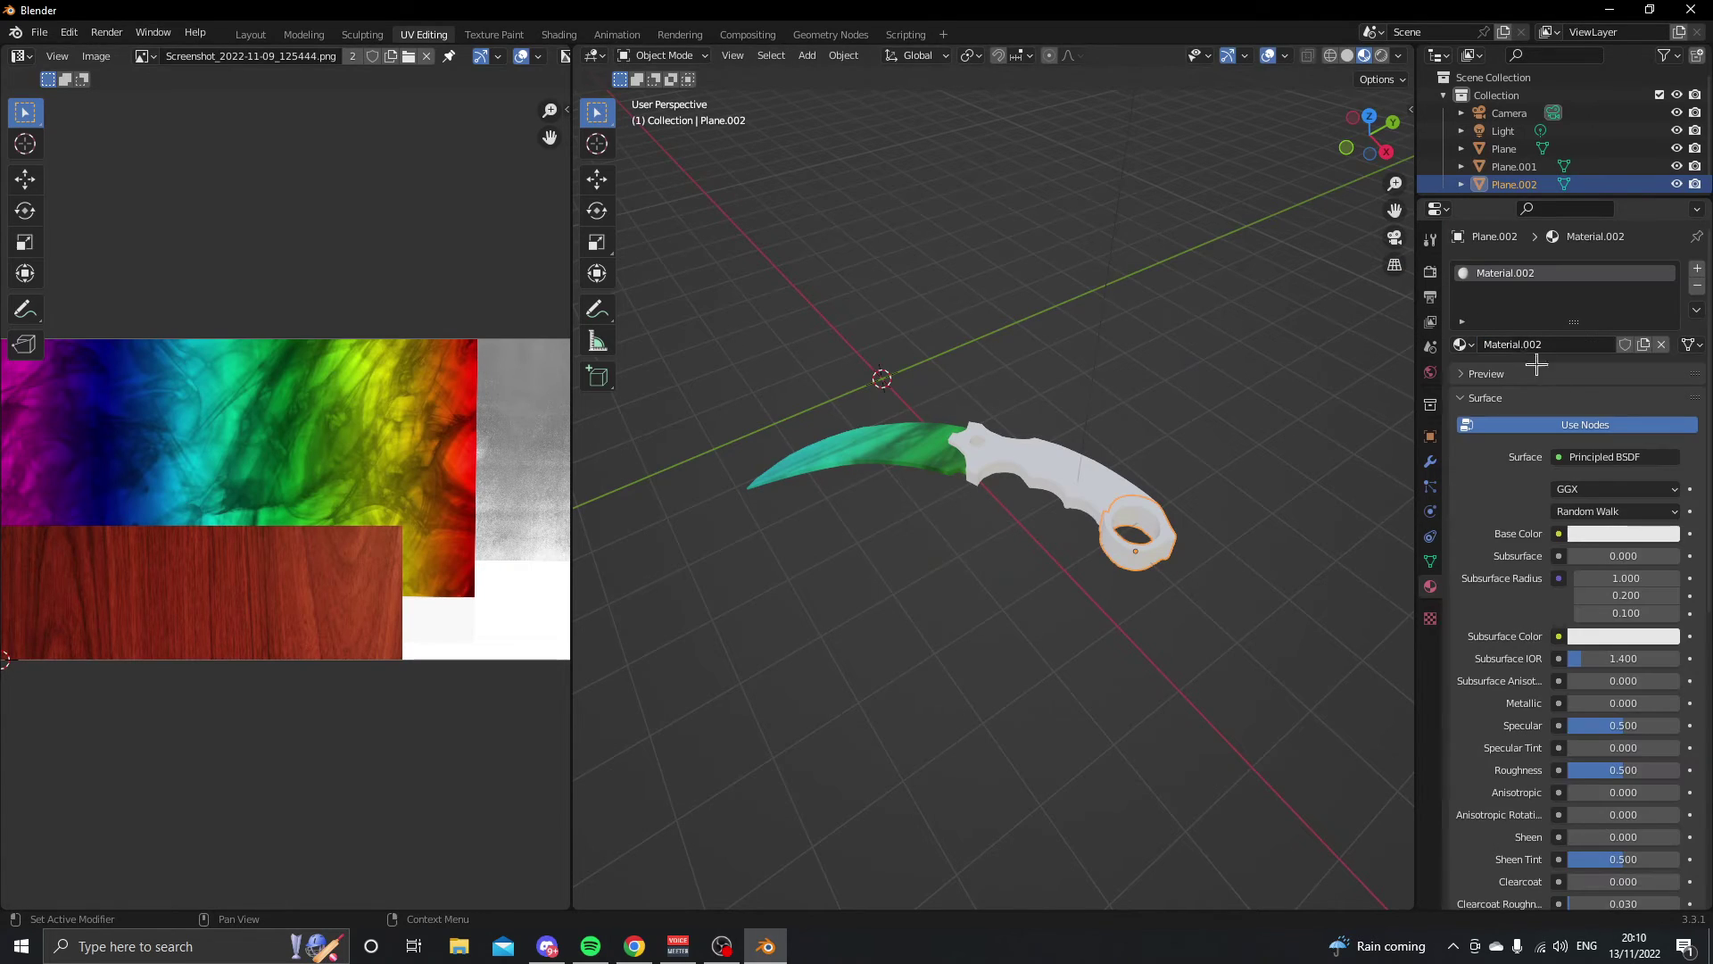
left_click(1557, 532)
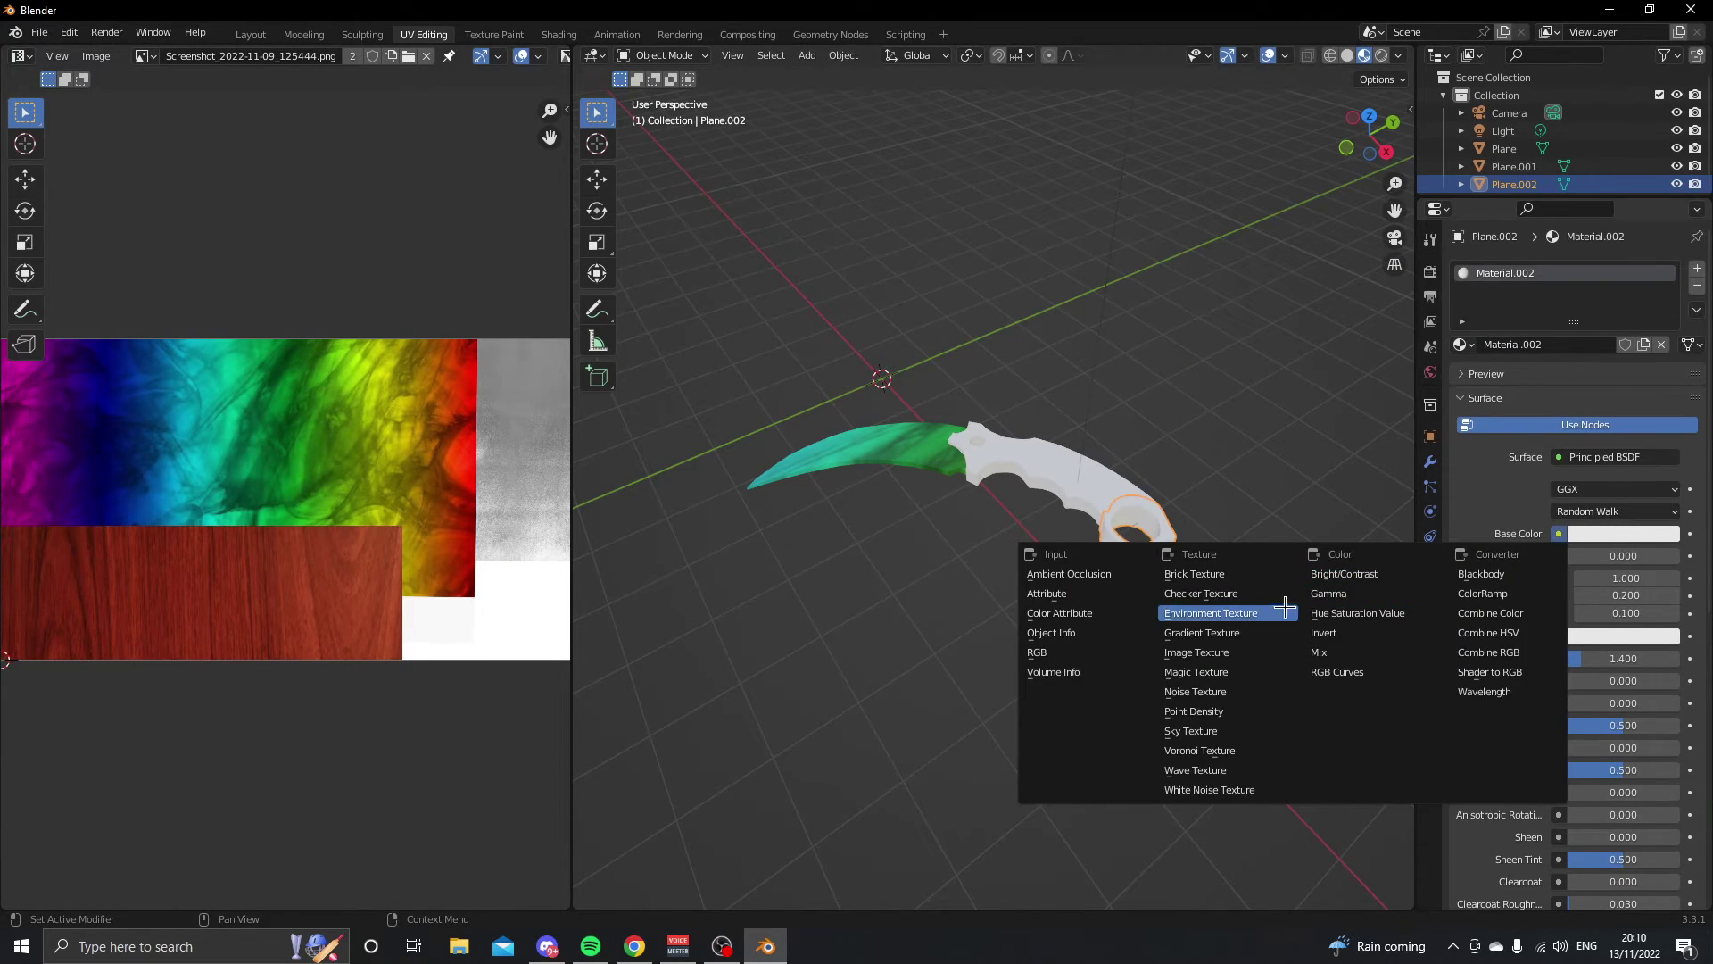
left_click(1204, 643)
left_click(1470, 555)
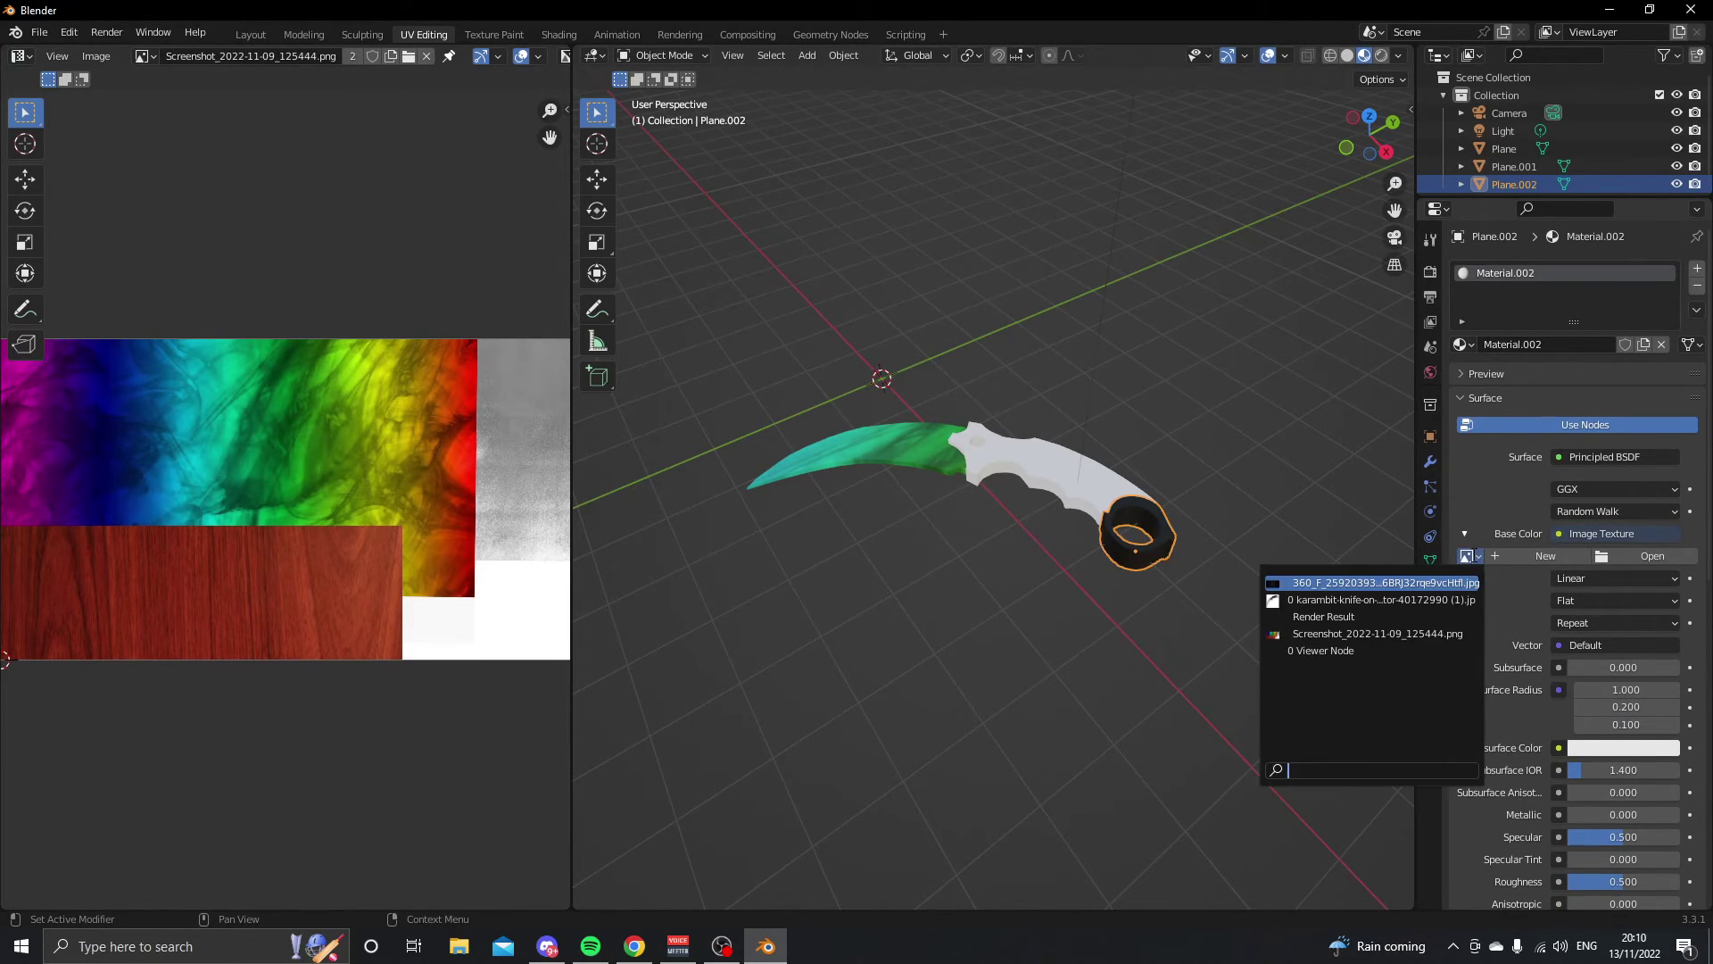
left_click(1329, 635)
- Scale and move the ring's UVs onto the green area of the rainbow texture, then return to Object Mode and deselect
scroll(395, 565, "down", 3)
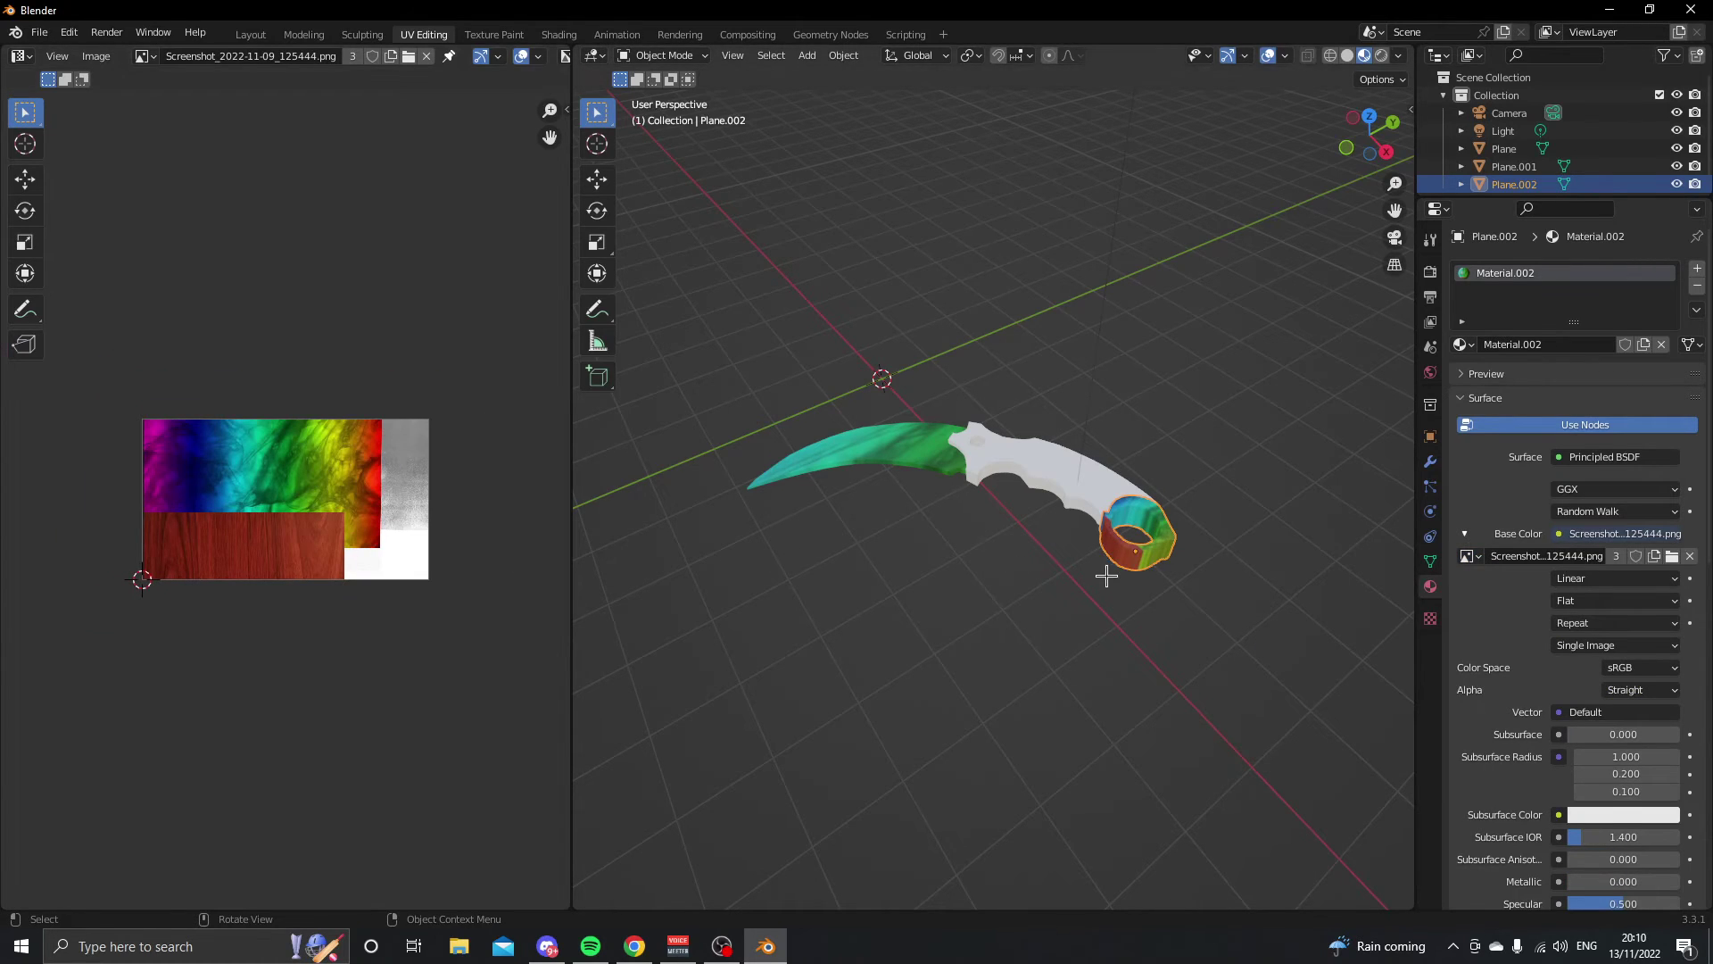
key("Tab")
left_click_drag(165, 530, 428, 428)
key("s")
left_click(351, 464)
key("g")
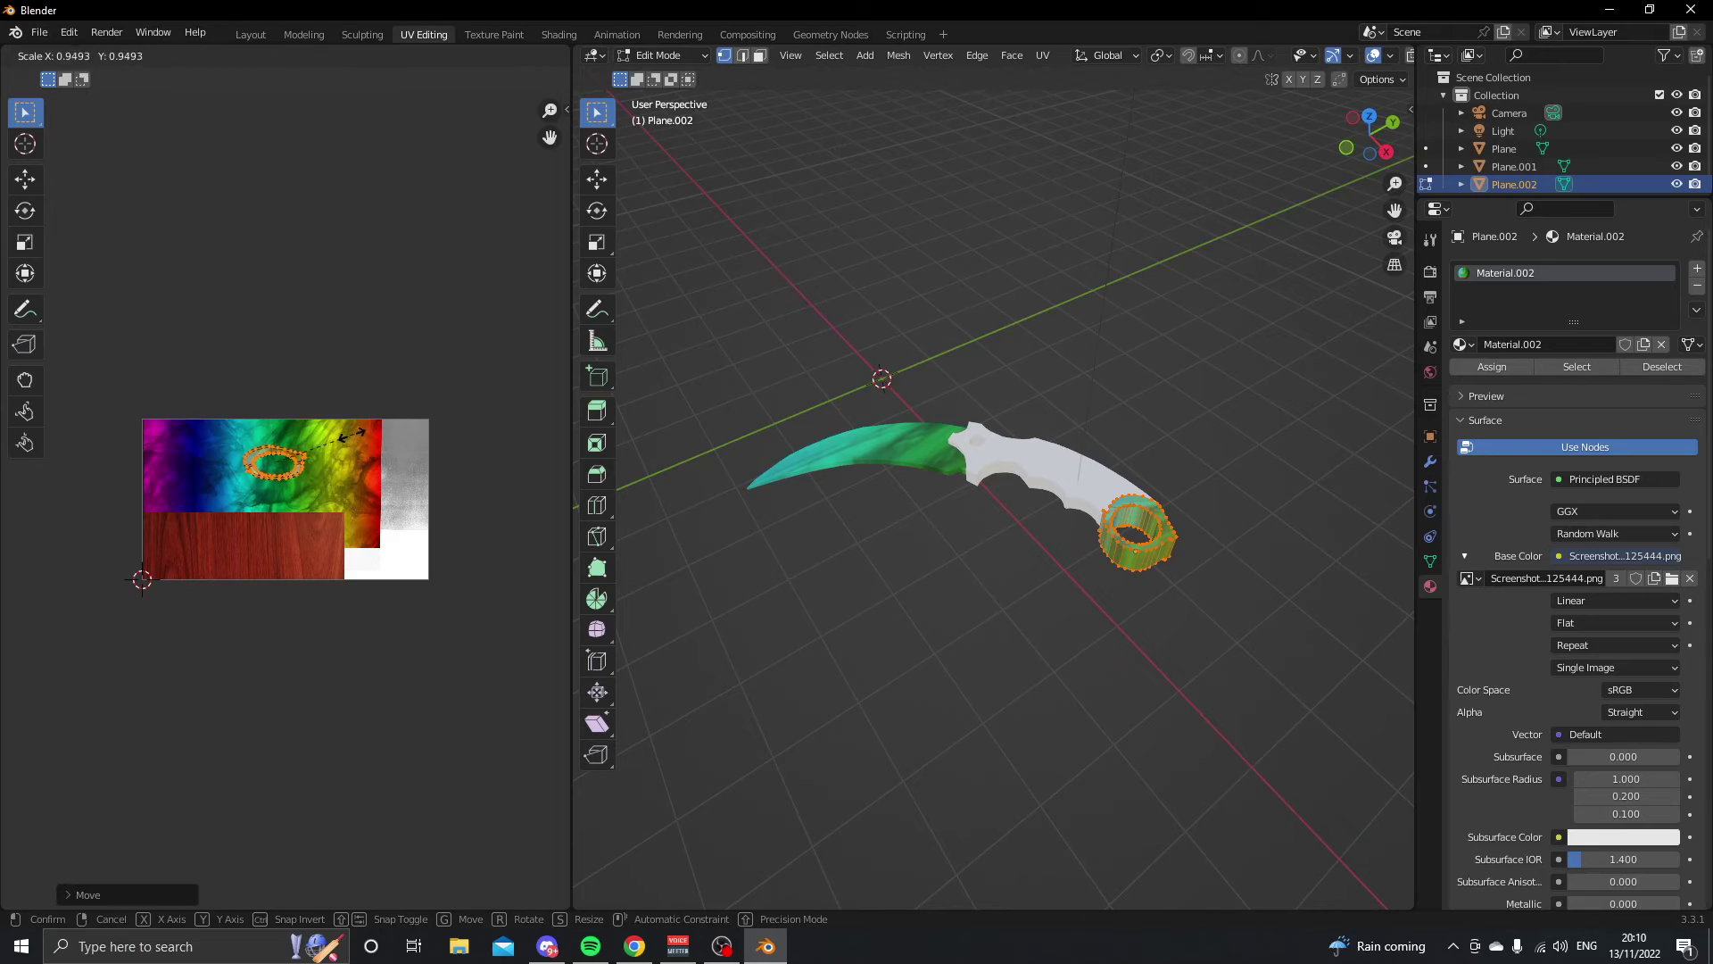
left_click(335, 436)
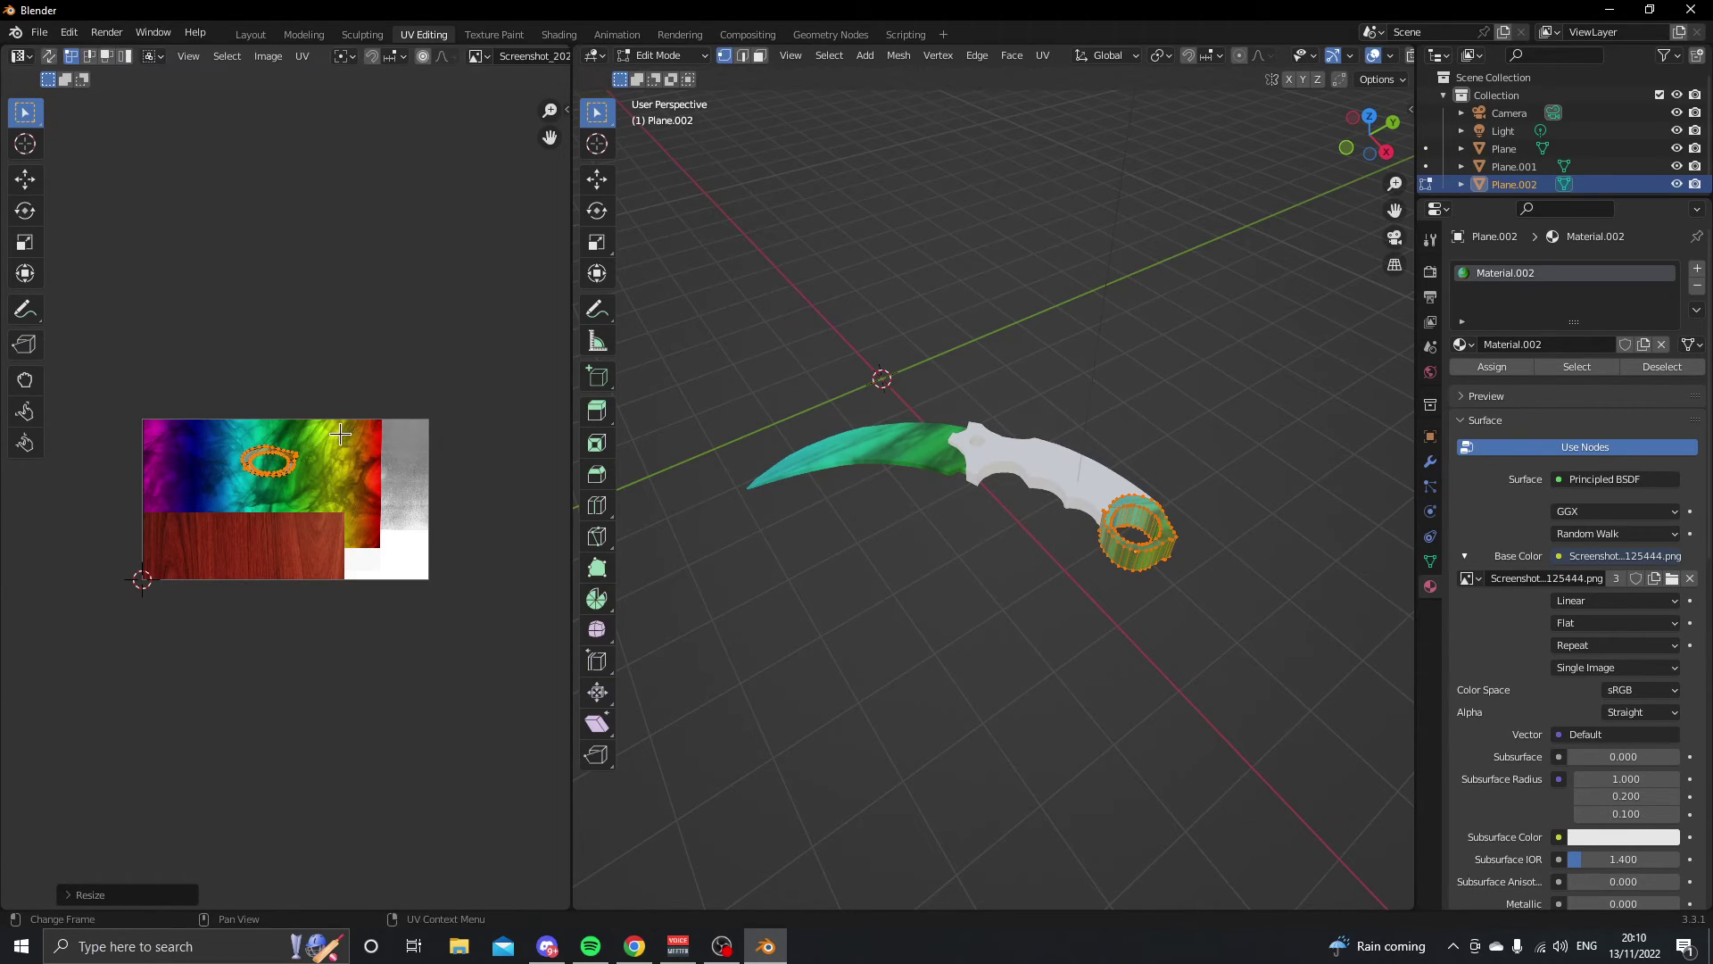
left_click(762, 582)
key("Tab")
left_click(1006, 547)
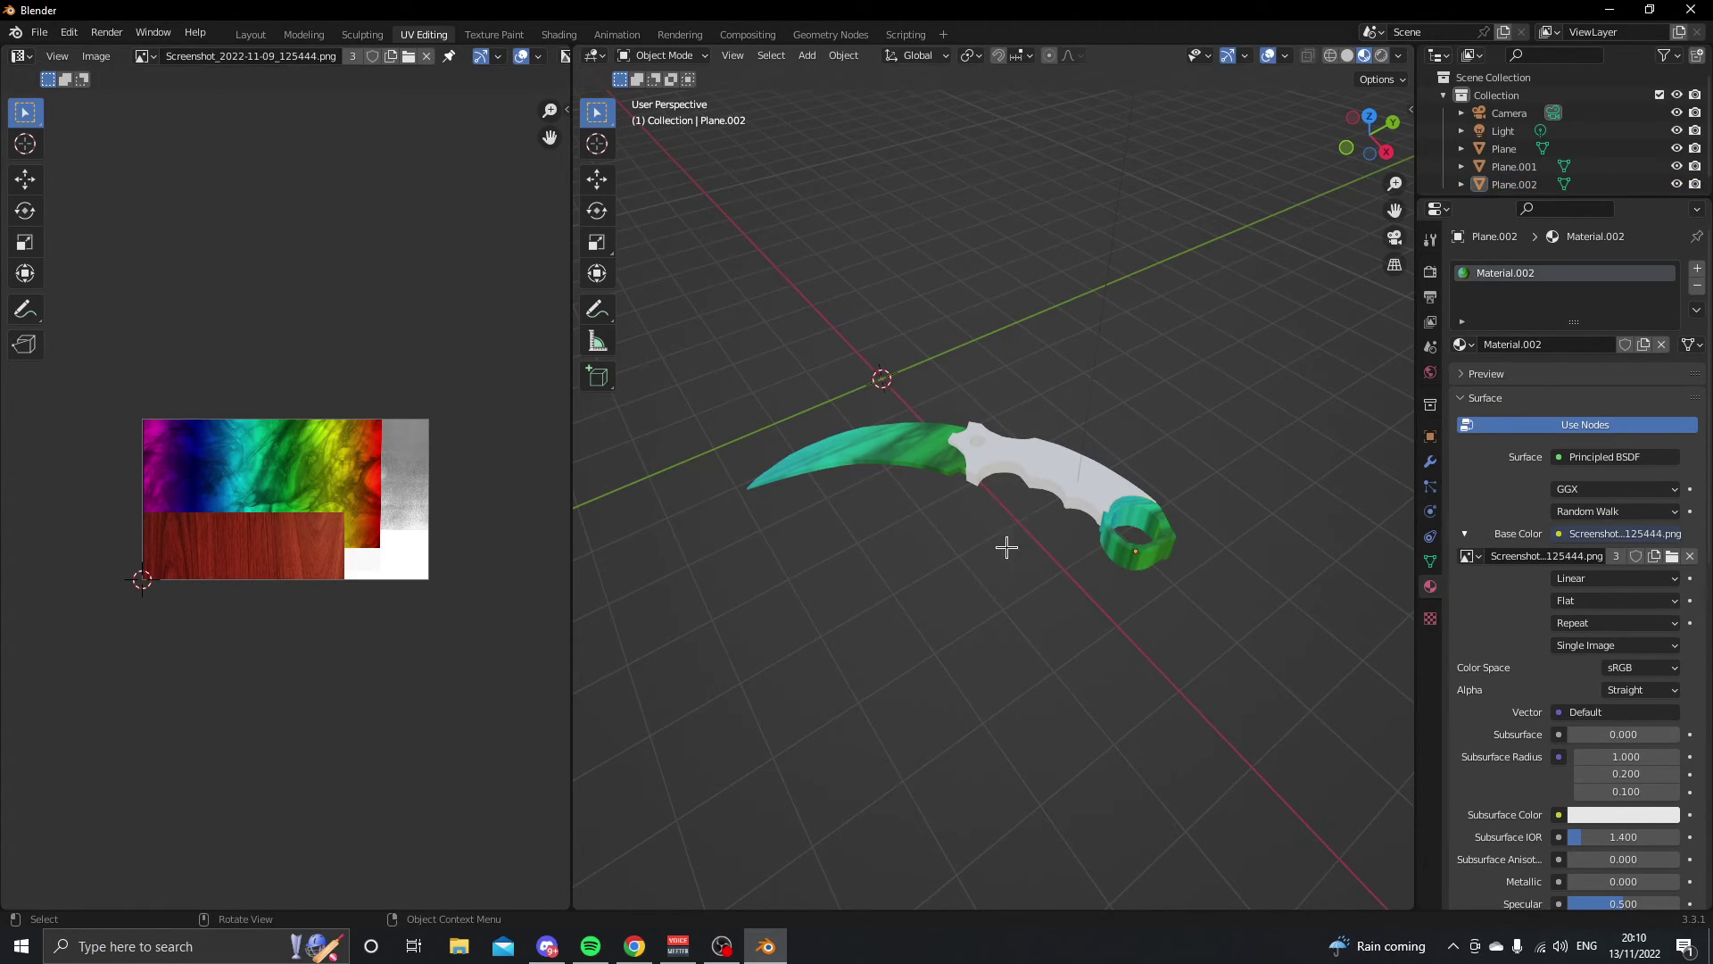
- Assign the existing 360_F_259203935 JPG image texture as the base color of the handle's material
left_click(1055, 482)
left_click(1490, 345)
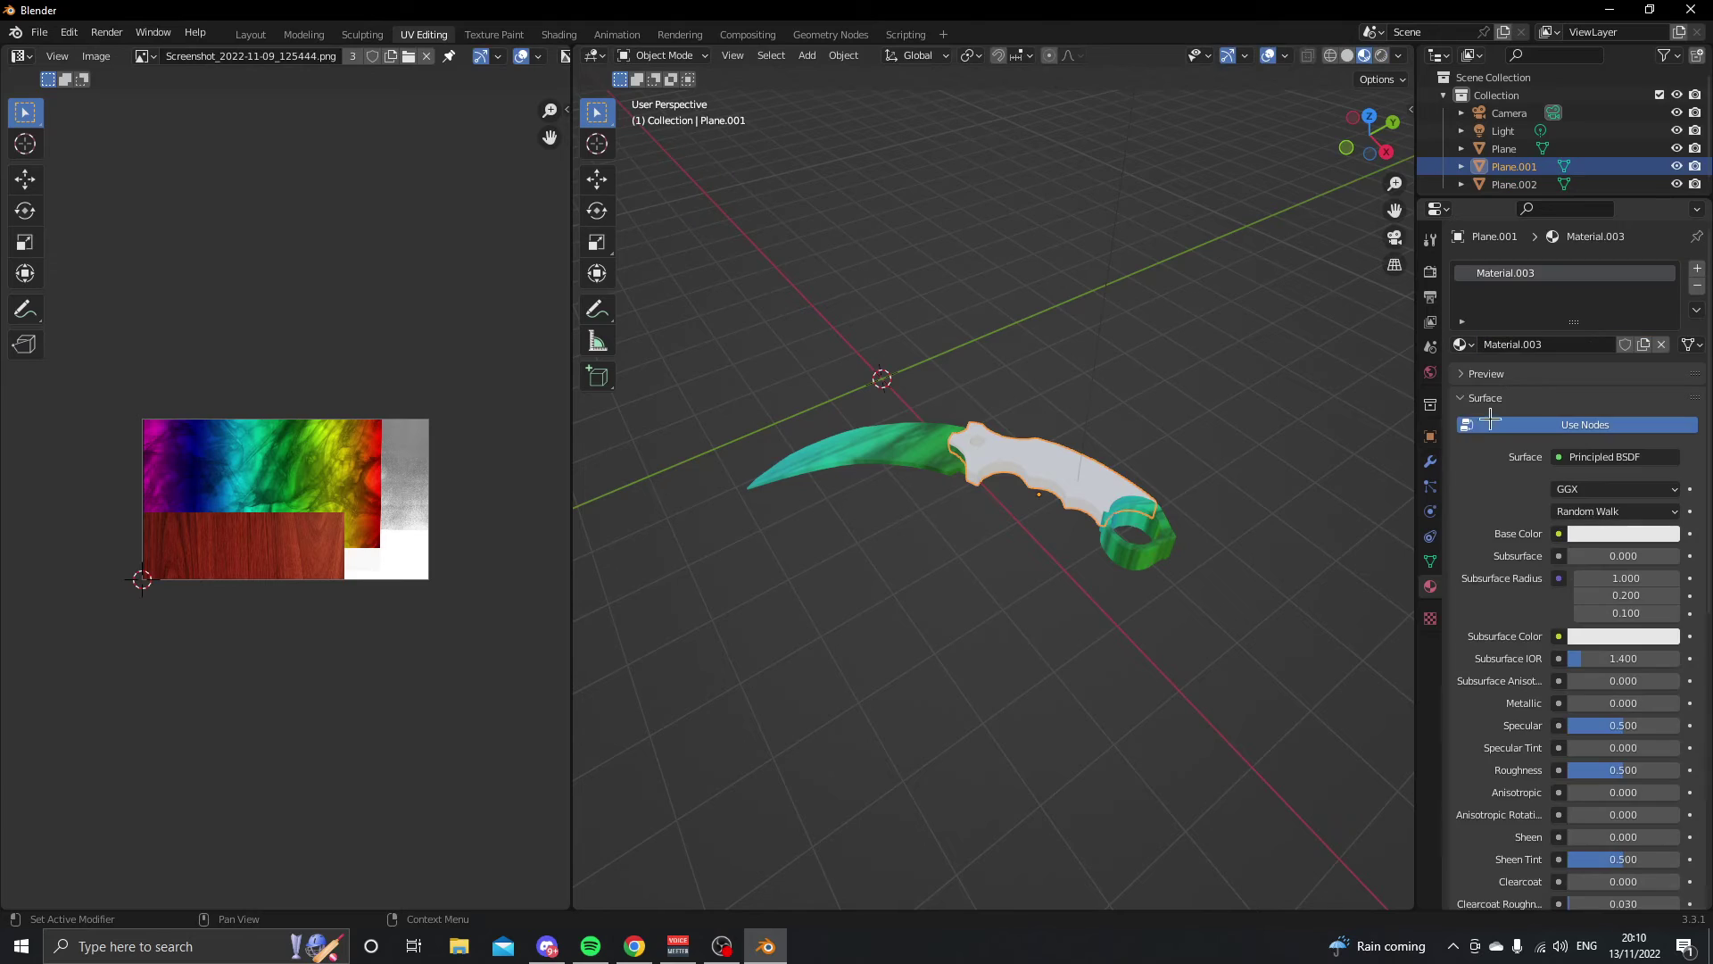
left_click(1558, 533)
key("Escape")
left_click(1558, 533)
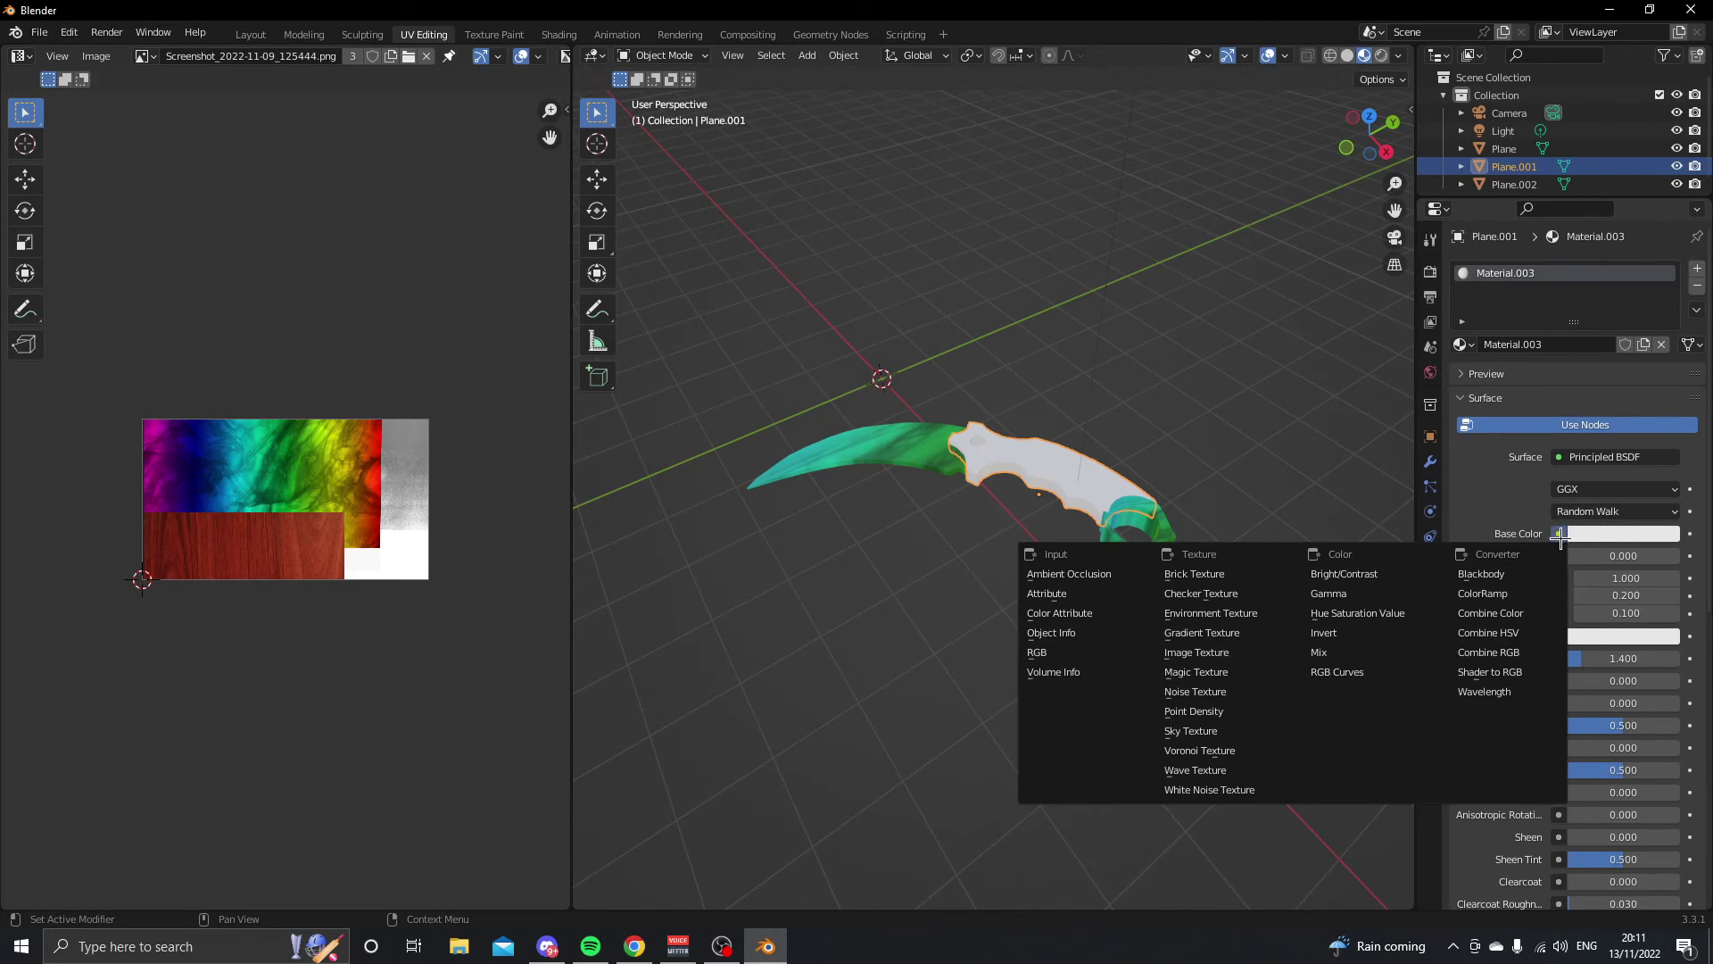
left_click(1231, 650)
left_click(1470, 555)
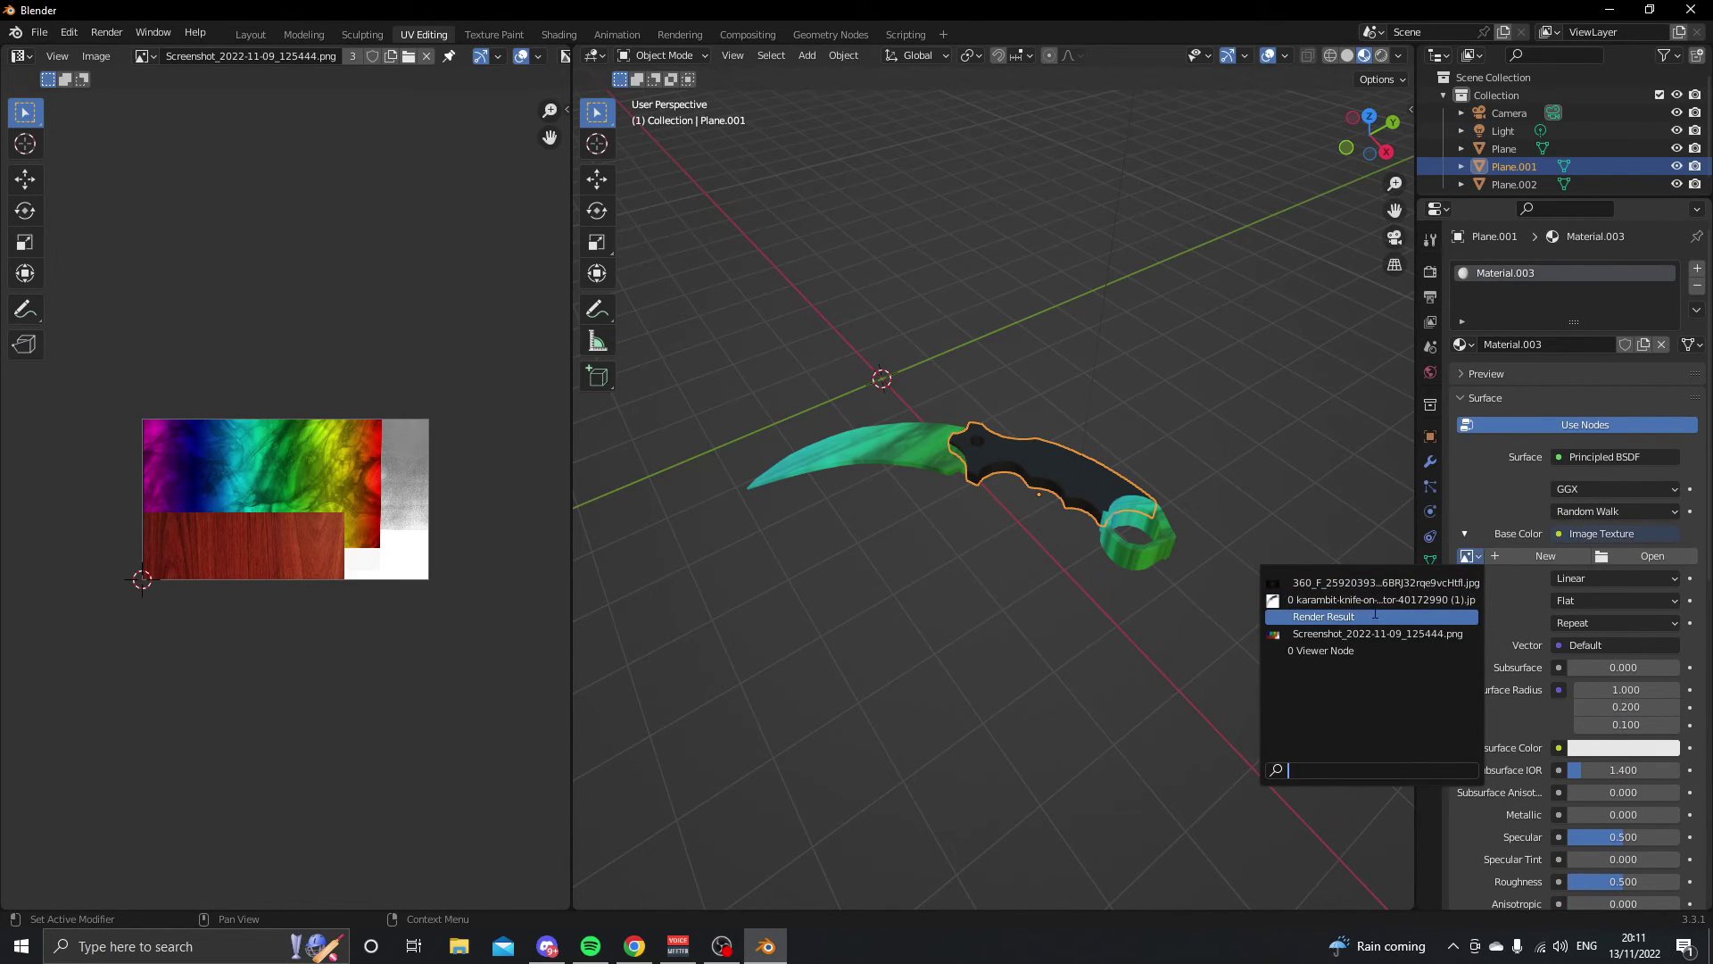
left_click(1338, 582)
- Show the 360_F_259203935 JPG image in the UV editor and enter Edit Mode on the handle
scroll(1072, 526, "up", 1)
scroll(544, 547, "down", 2)
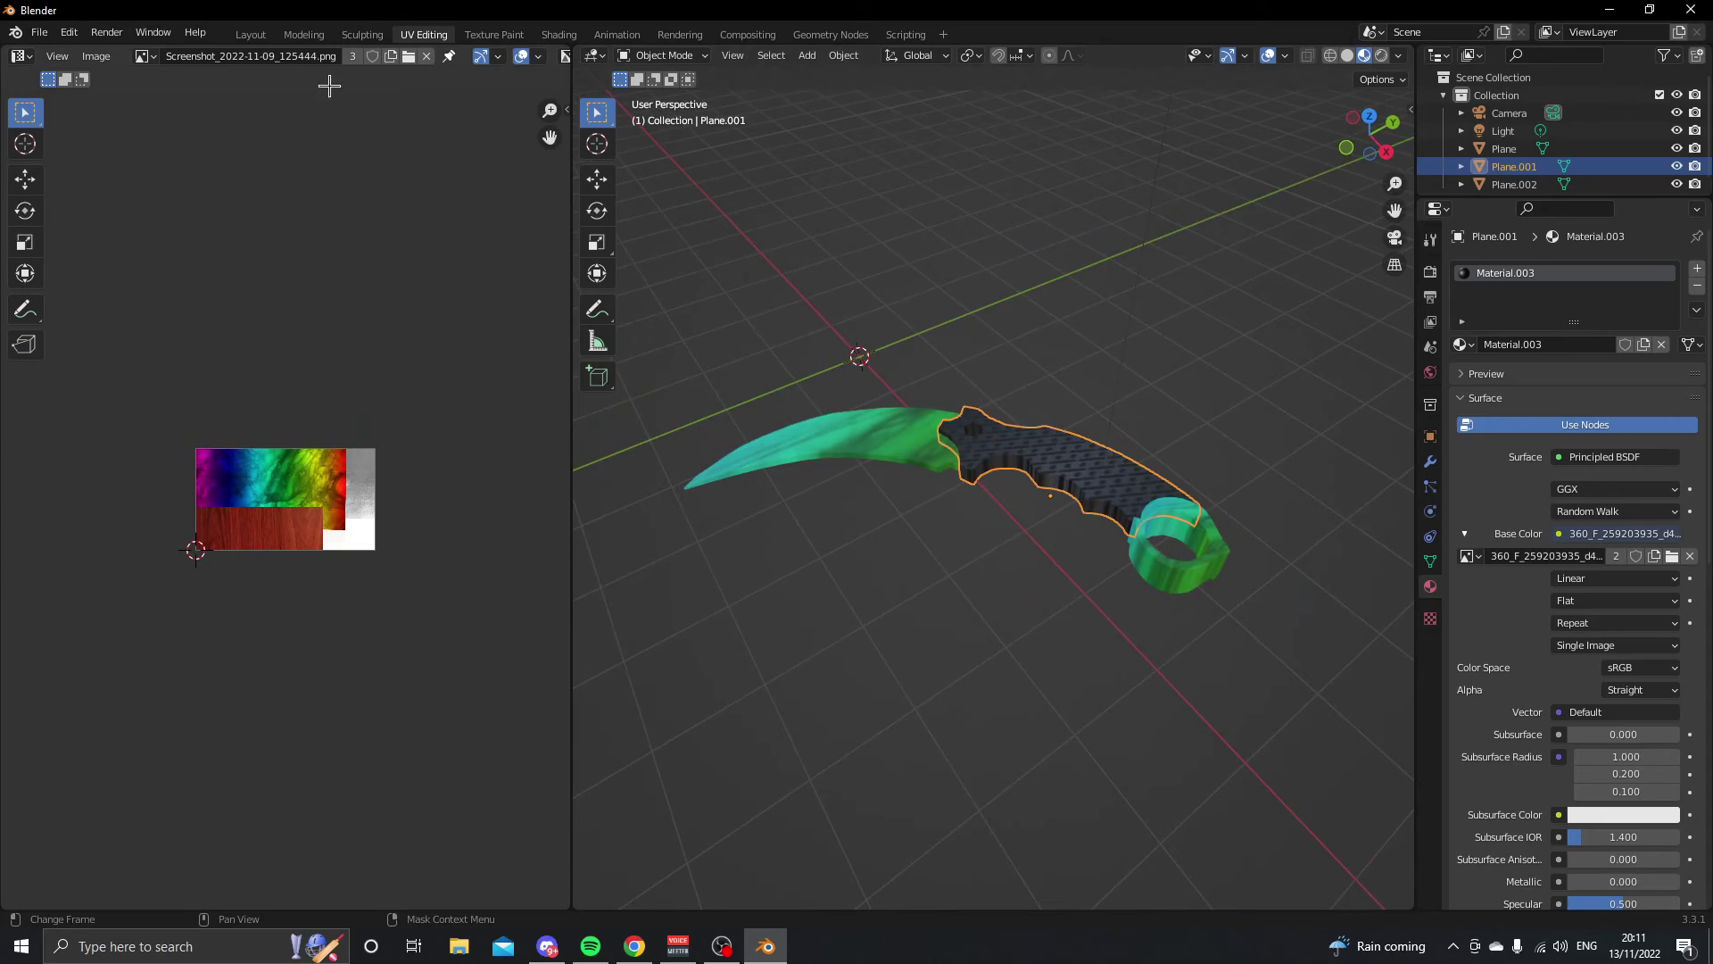
scroll(1262, 495, "up", 2)
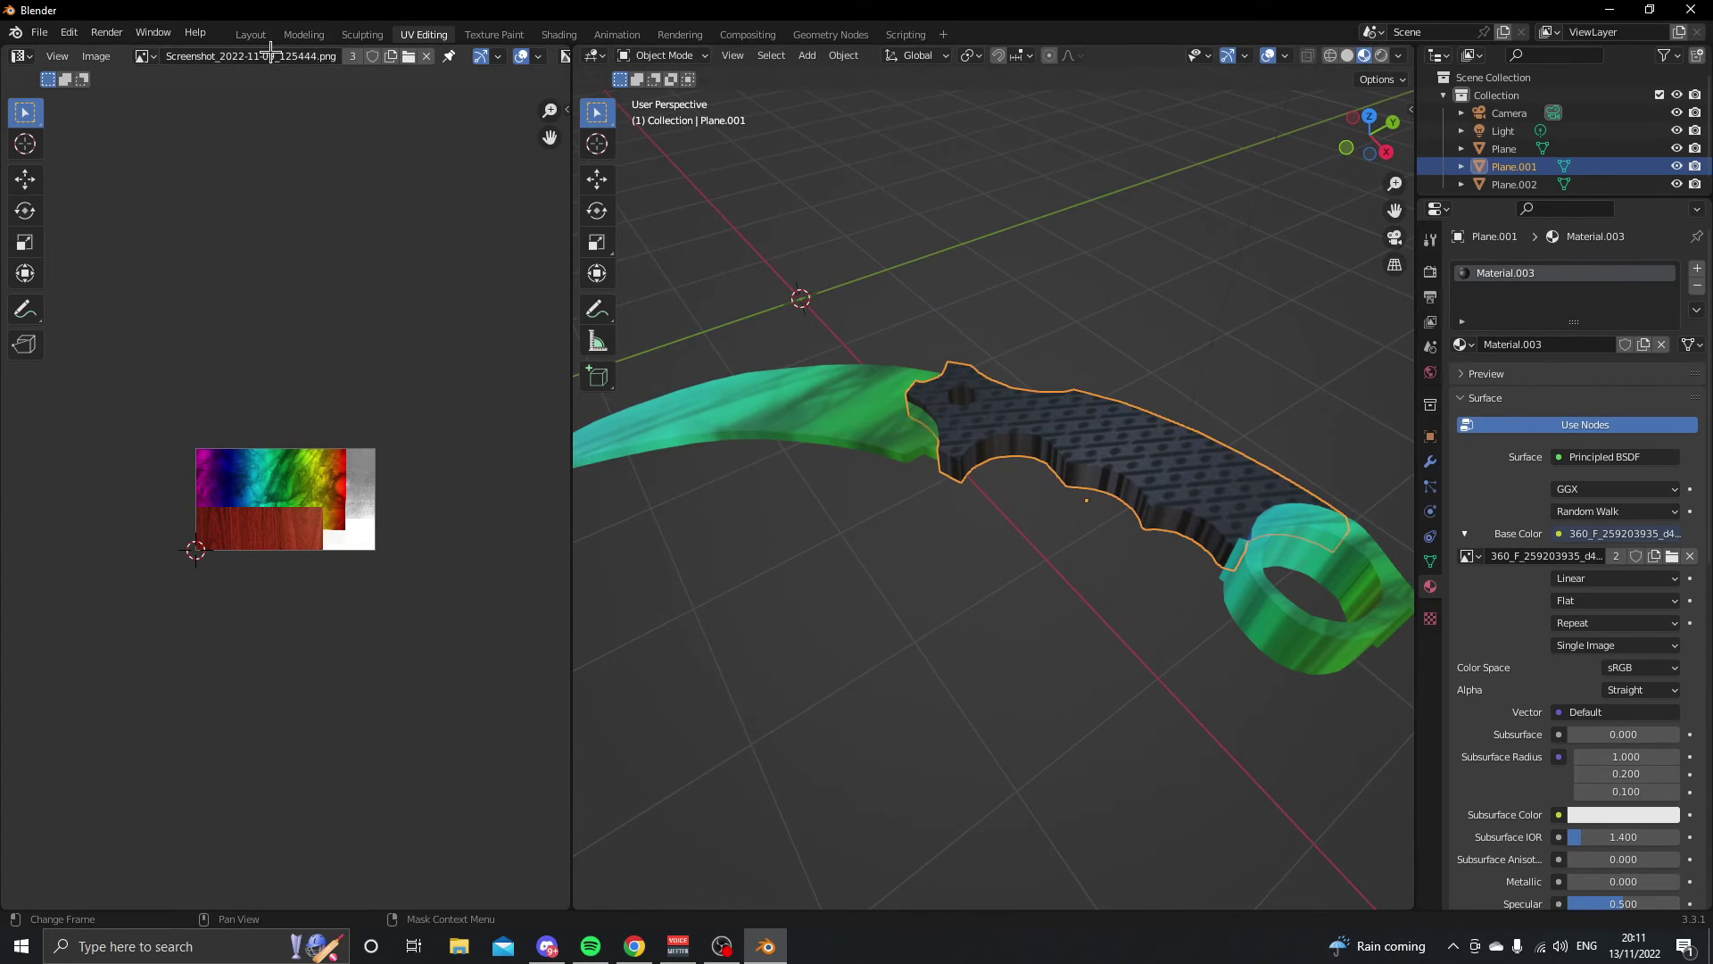
left_click(143, 56)
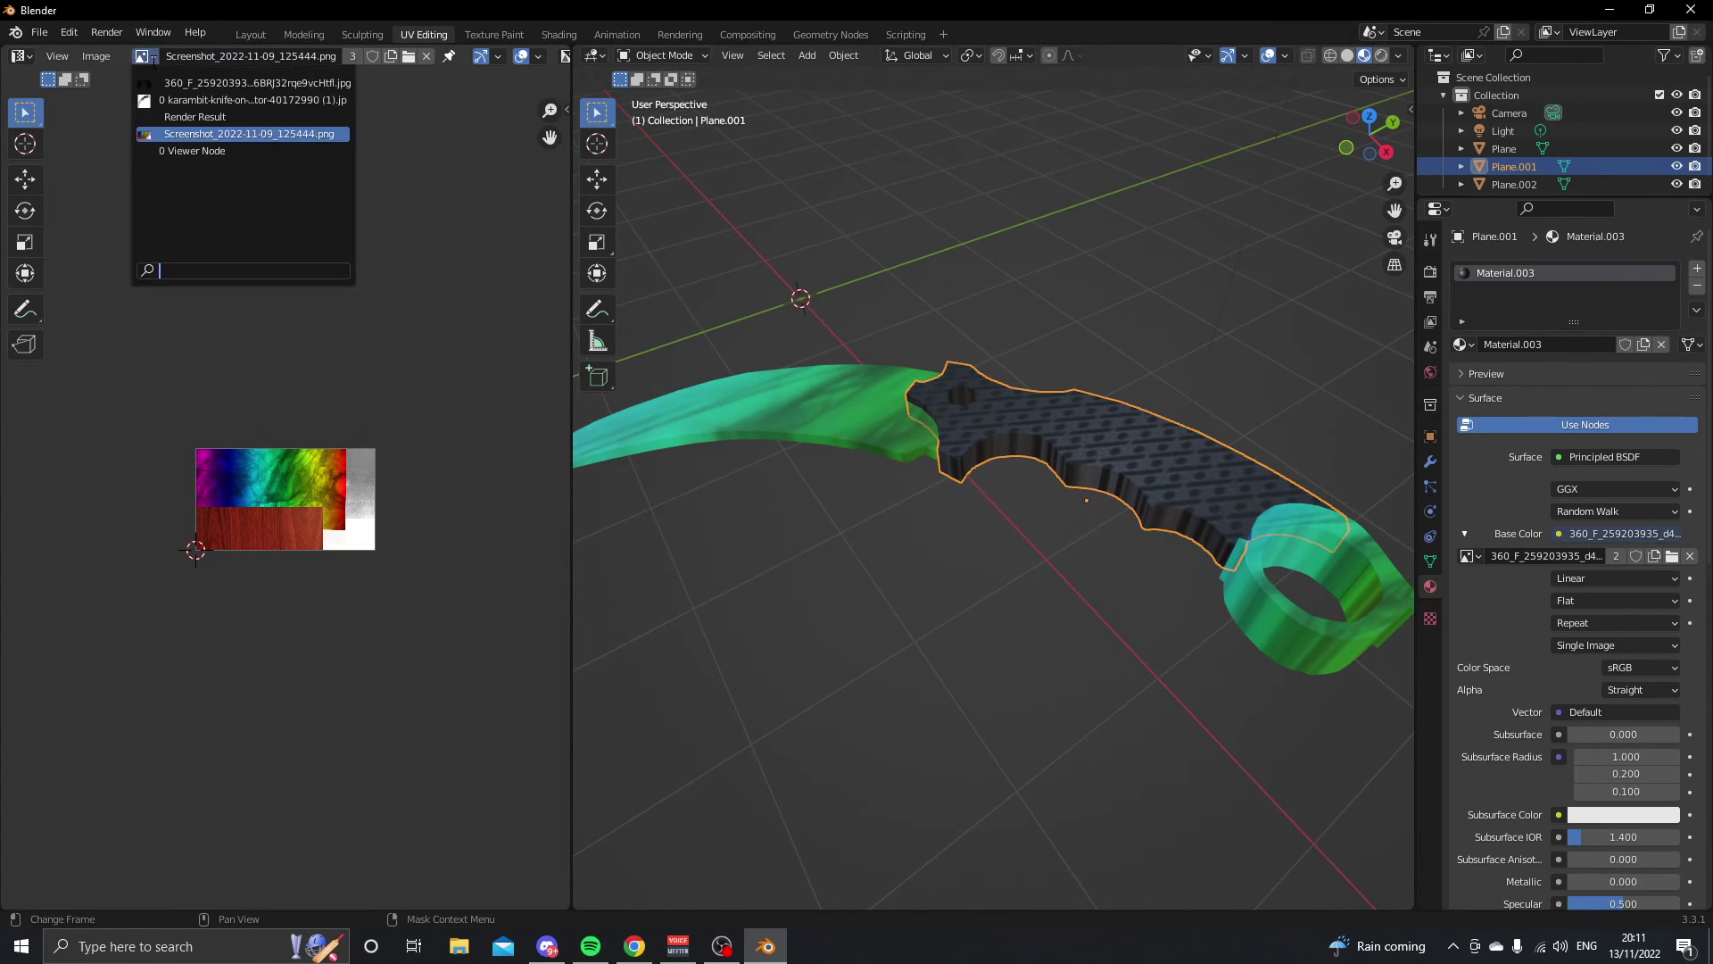
left_click(194, 100)
scroll(318, 482, "up", 5)
key("Tab")
- Try to box-select the handle mesh in the shaded view and scale its UVs on the dark patterned image
scroll(1167, 500, "down", 3)
left_click_drag(1185, 562, 907, 325)
scroll(906, 325, "up", 4)
key("a")
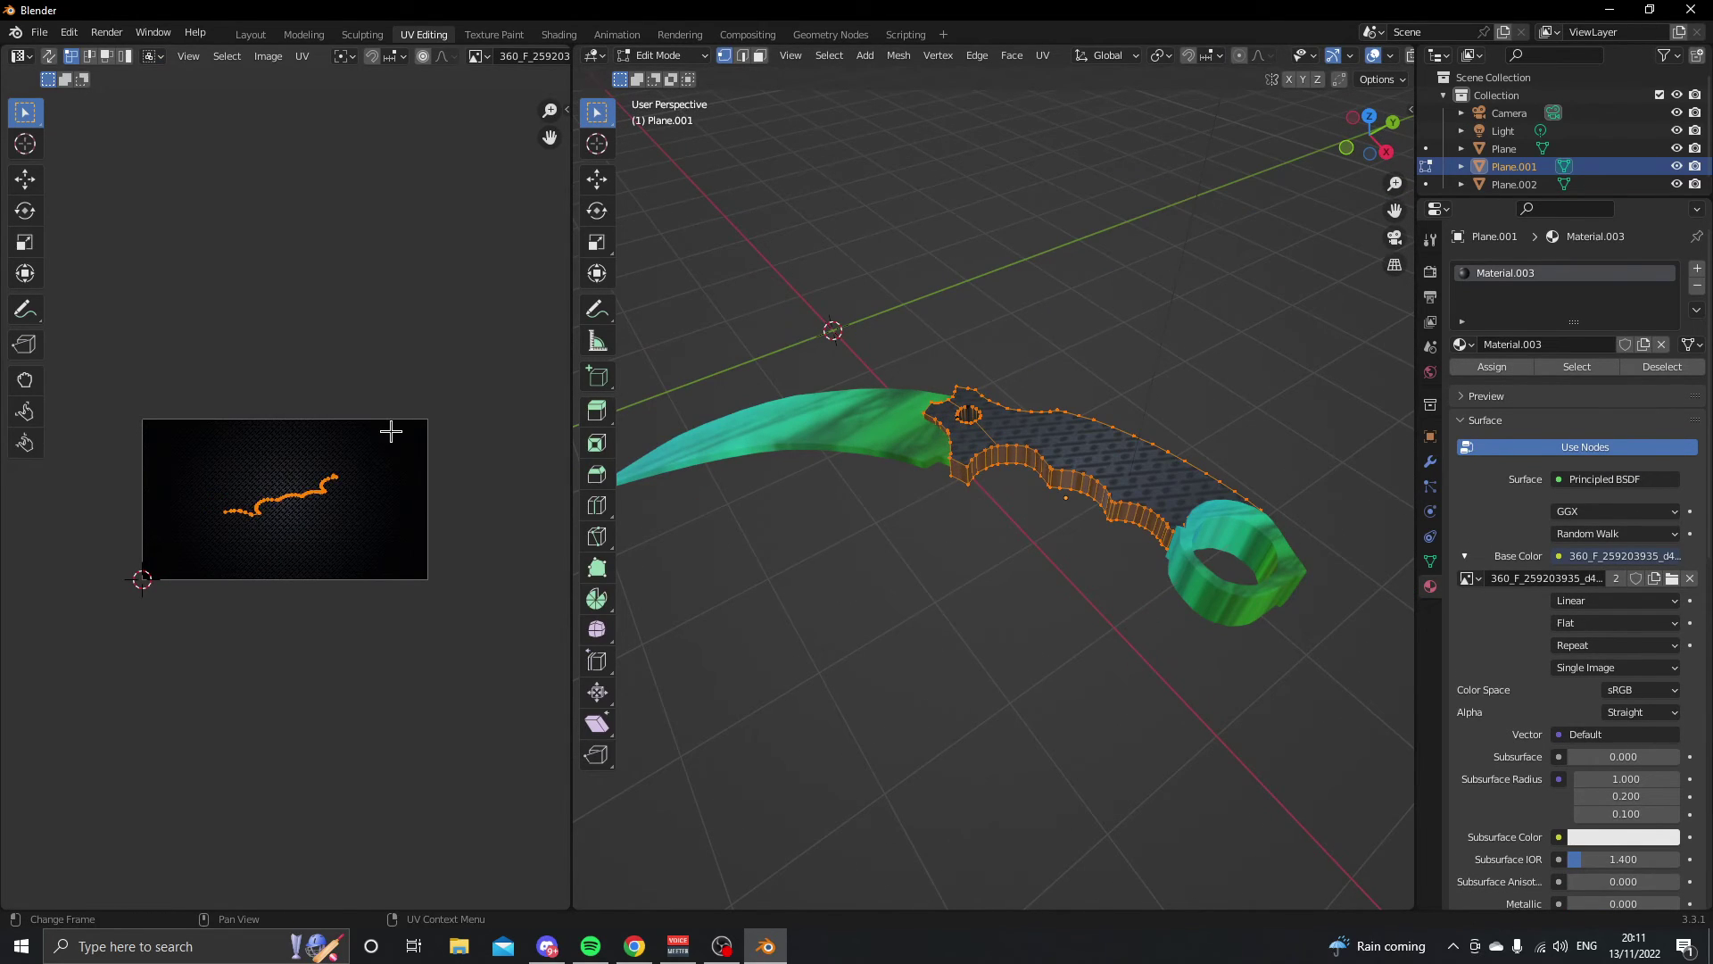
key("s")
left_click(497, 415)
middle_click_drag(731, 410, 1101, 509)
key("ctrl+z")
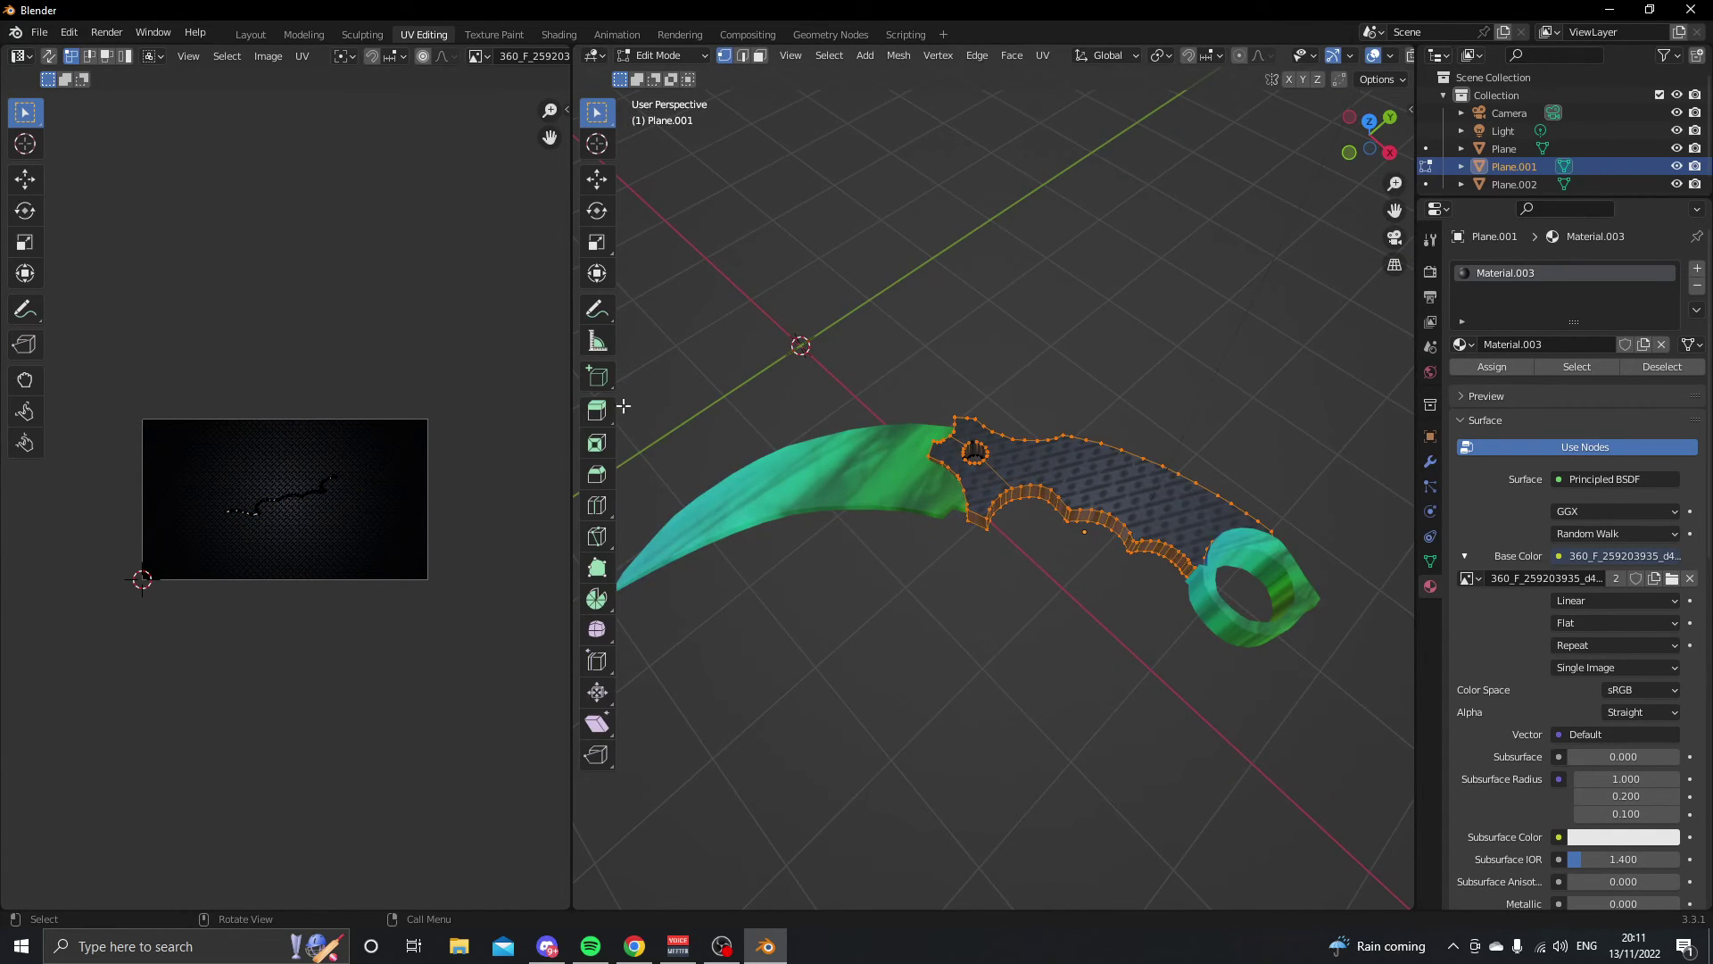
- Switch the 3D viewport to wireframe shading and select the entire handle mesh, including its hidden vertices
left_click_drag(561, 381, 426, 374)
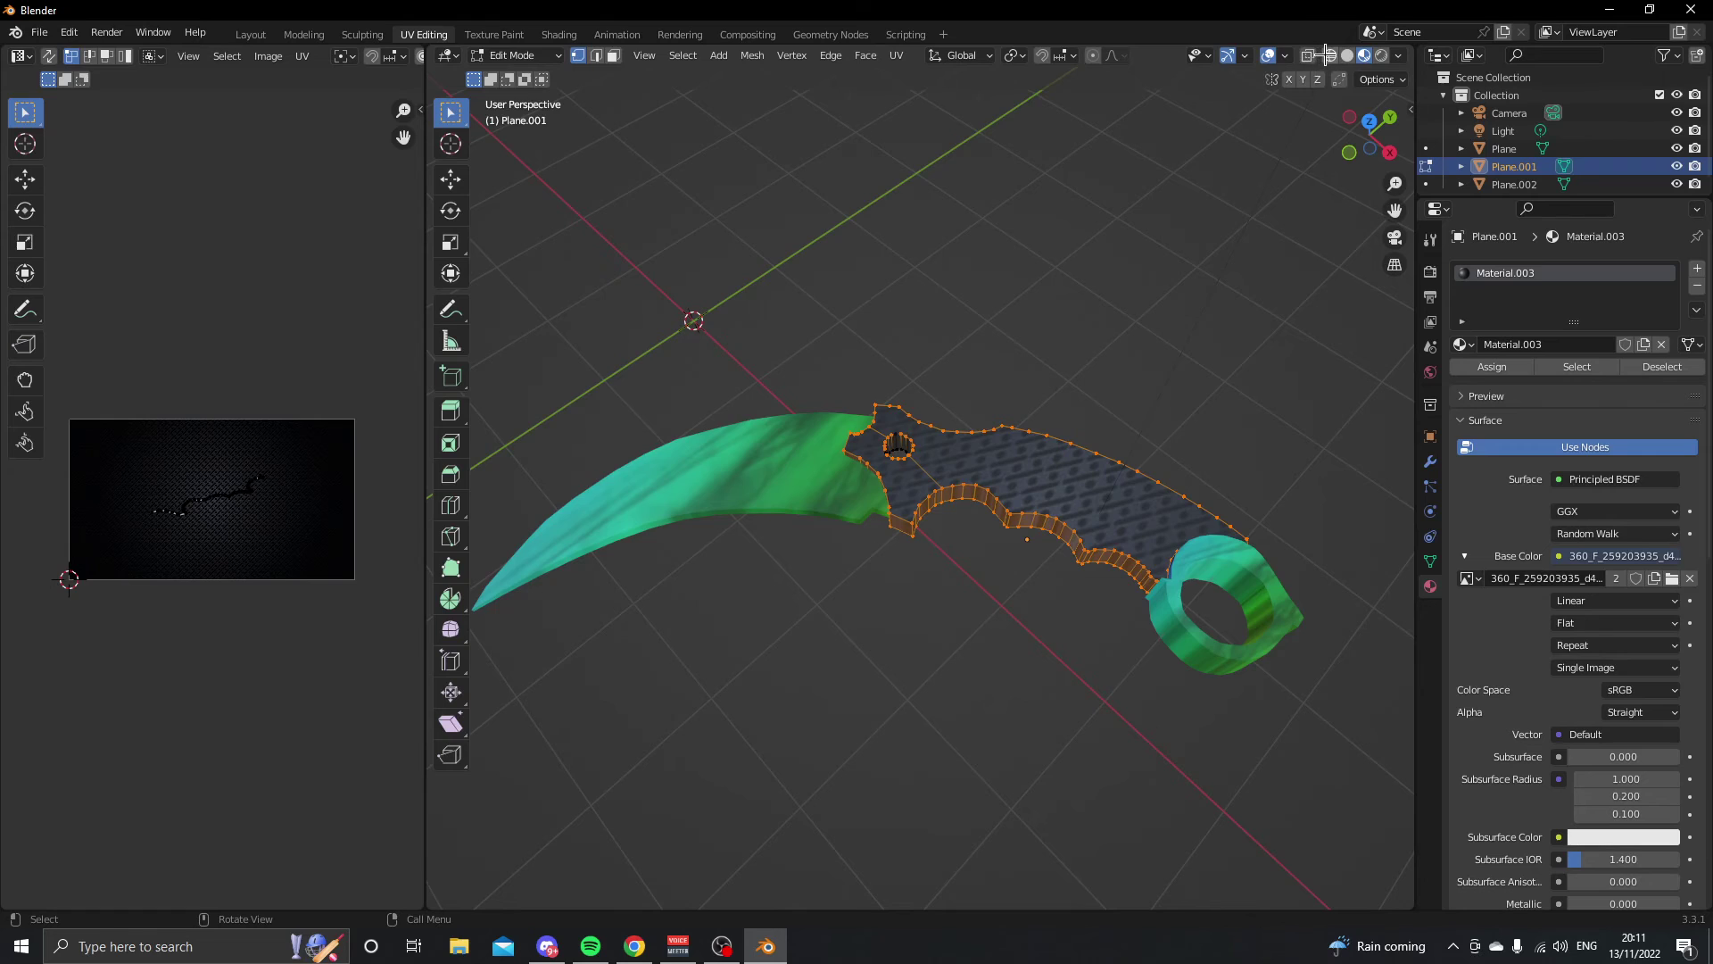
left_click(1330, 55)
scroll(1059, 283, "down", 2)
left_click_drag(420, 532, 544, 532)
left_click_drag(846, 575, 1343, 330)
middle_click_drag(1197, 423, 1181, 358)
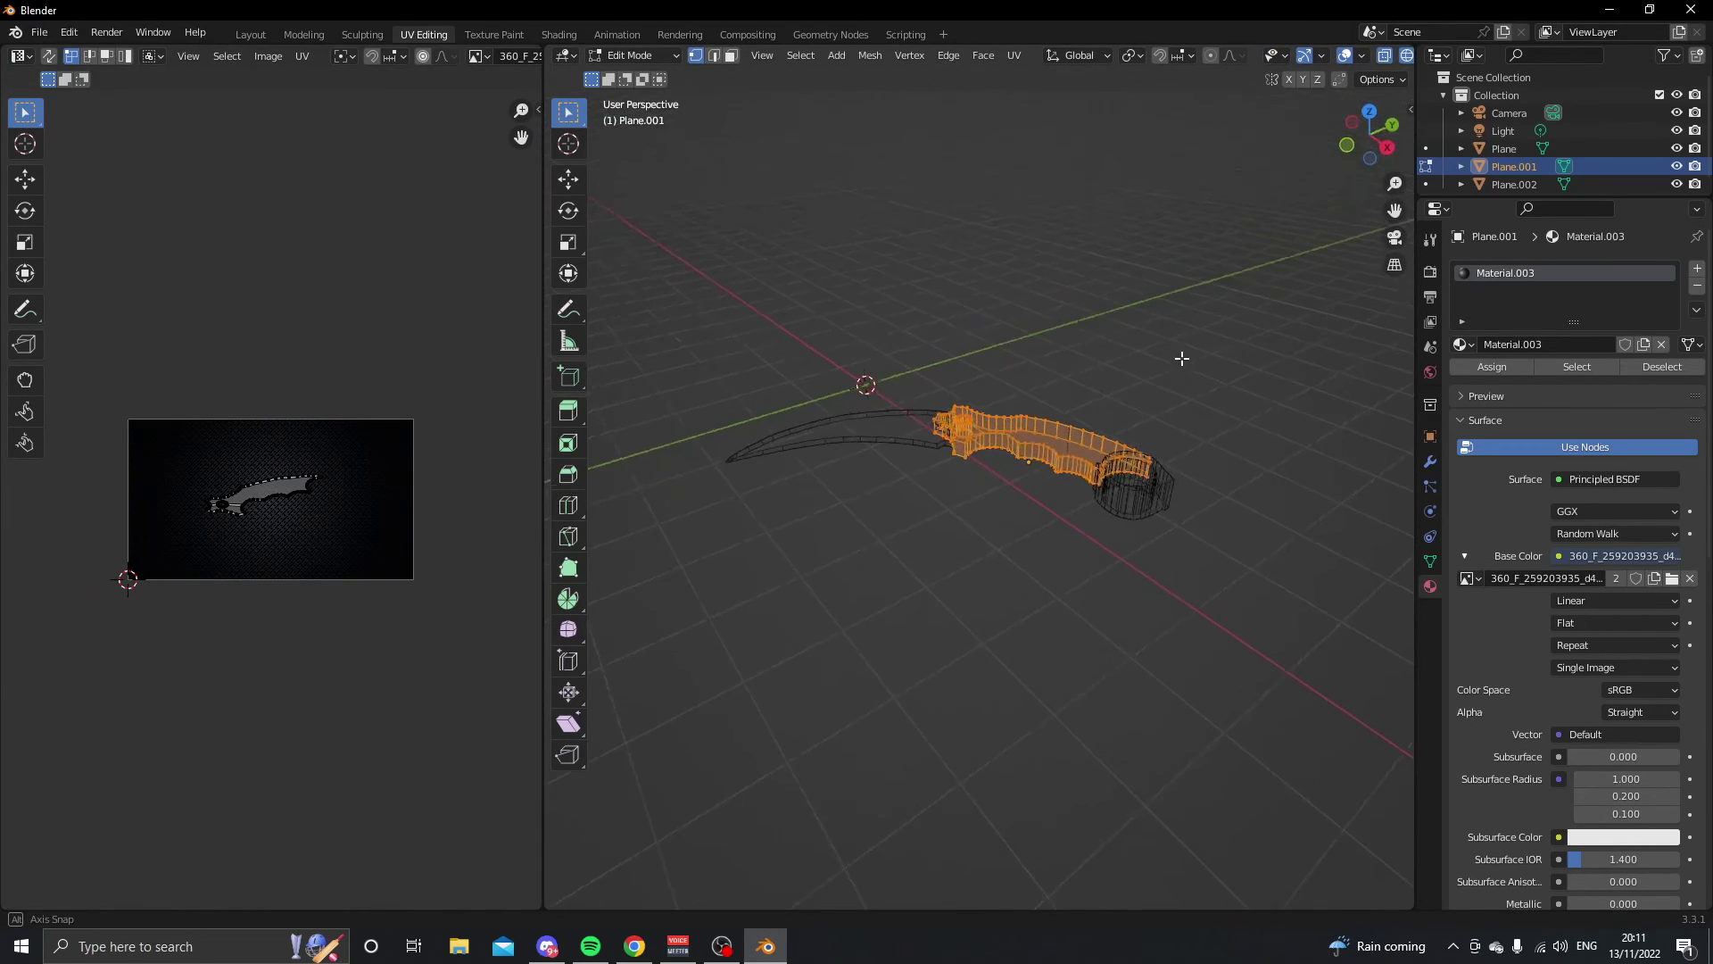
middle_click_drag(1080, 387, 1108, 431)
- Select the handle's whole UV island, scale it on the dark patterned image, and clear the mesh selection
left_click_drag(167, 550, 348, 447)
key("s")
left_click(507, 415)
key("alt+a")
key("a")
key("alt+a")
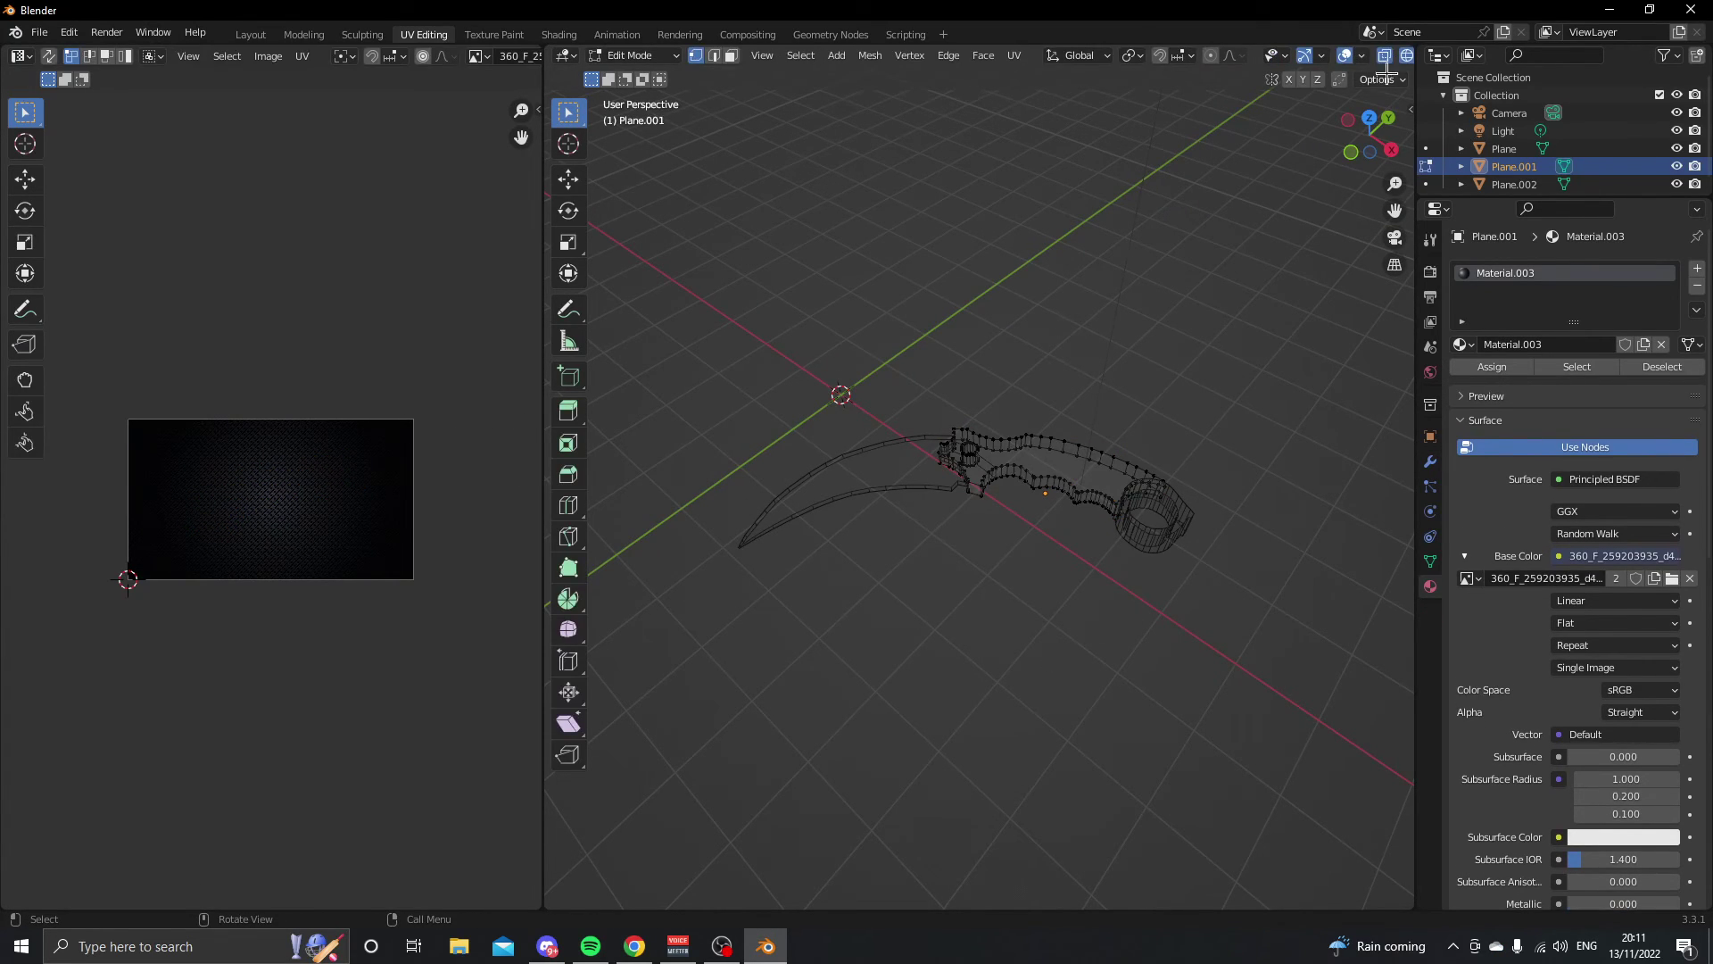
- Leave the handle's Edit Mode, select the ring, and show Screenshot_2022-11-09_125444.png in the UV editor
left_click_drag(1074, 590, 1282, 421)
left_click(1213, 459)
middle_click_drag(773, 276, 929, 366)
key("Tab")
left_click(1014, 470)
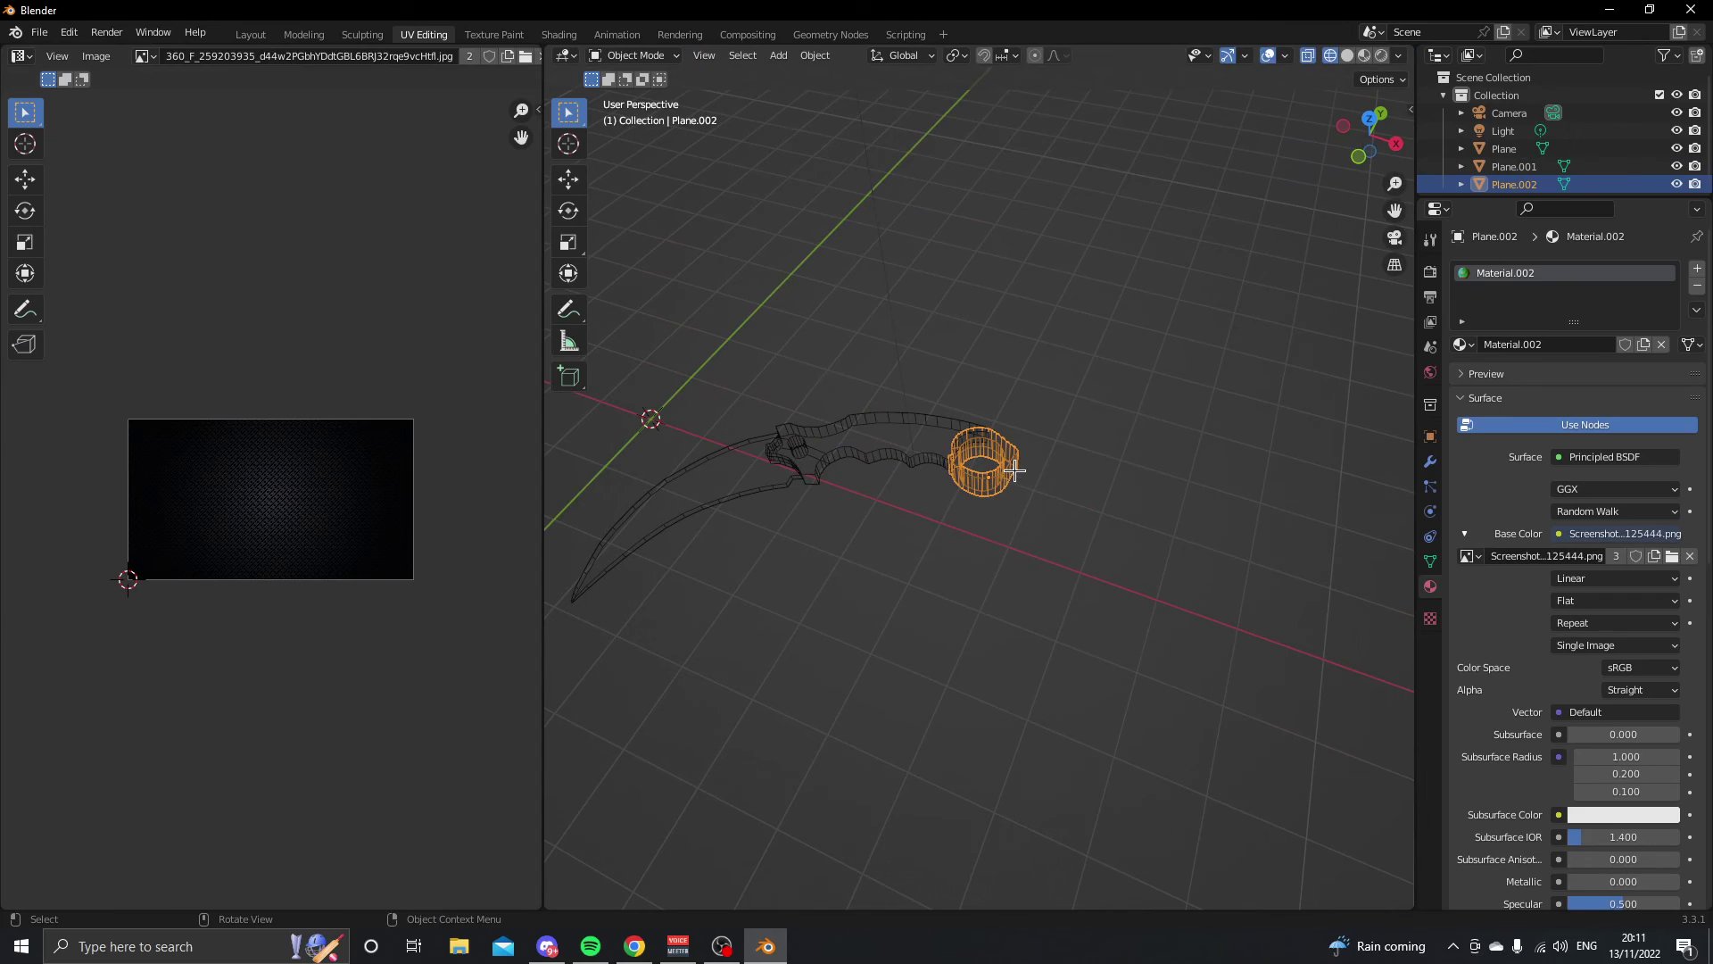
left_click(143, 56)
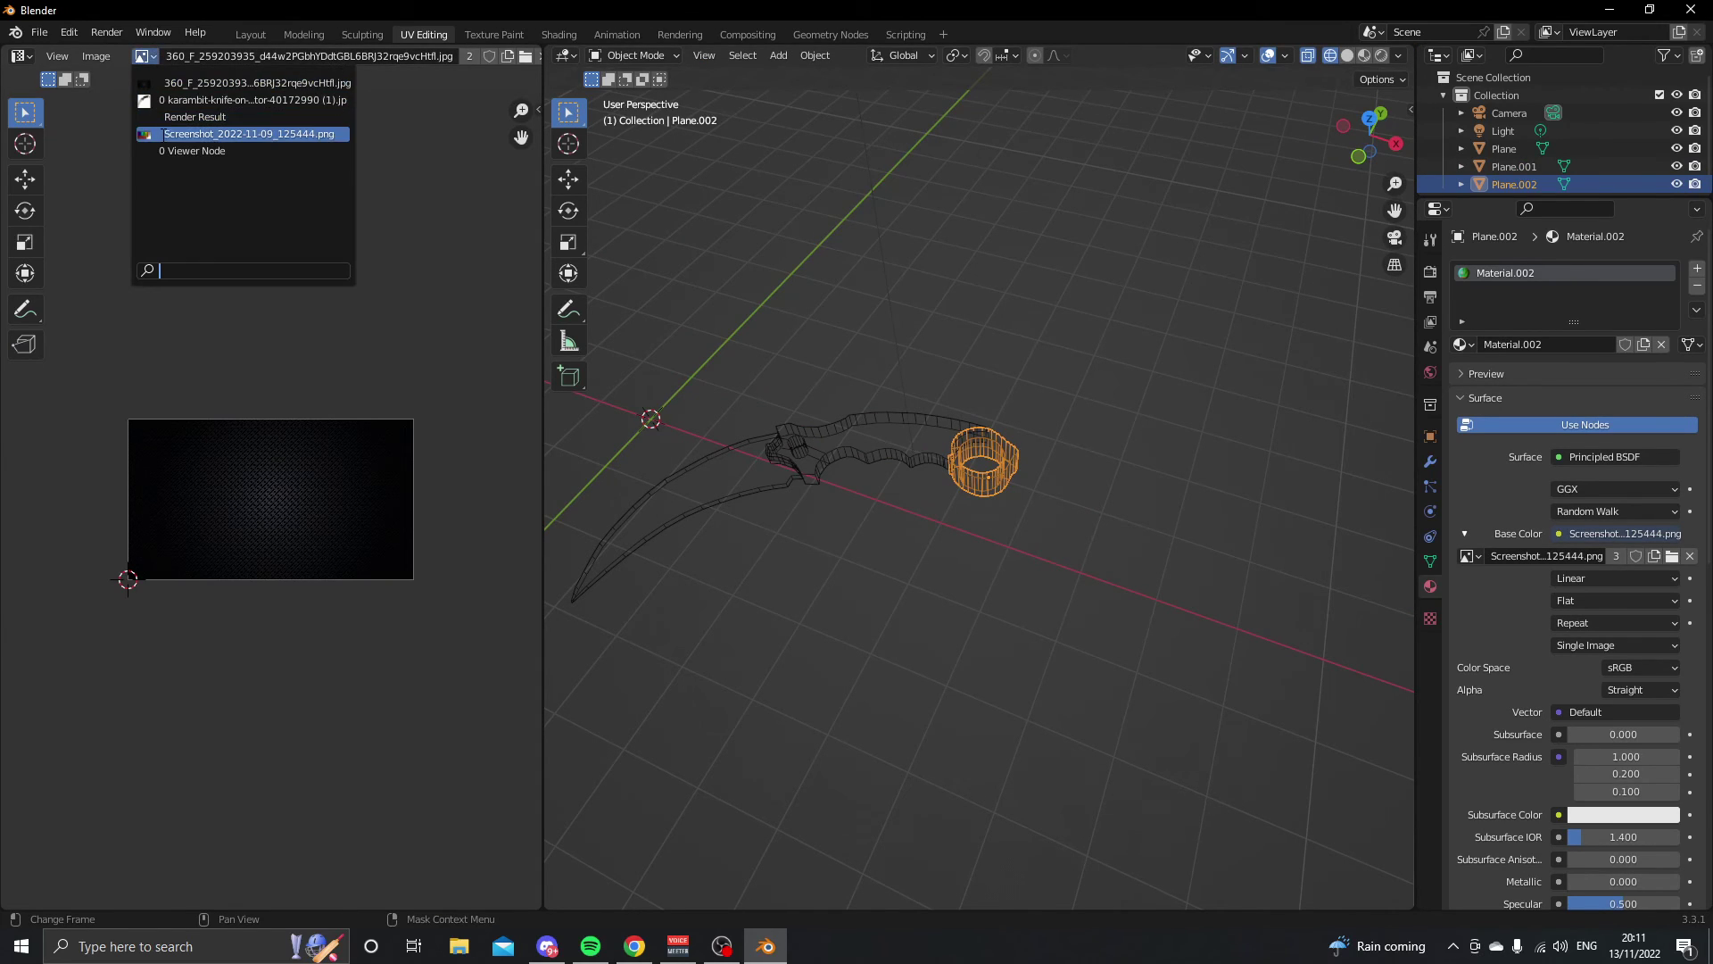
left_click(196, 134)
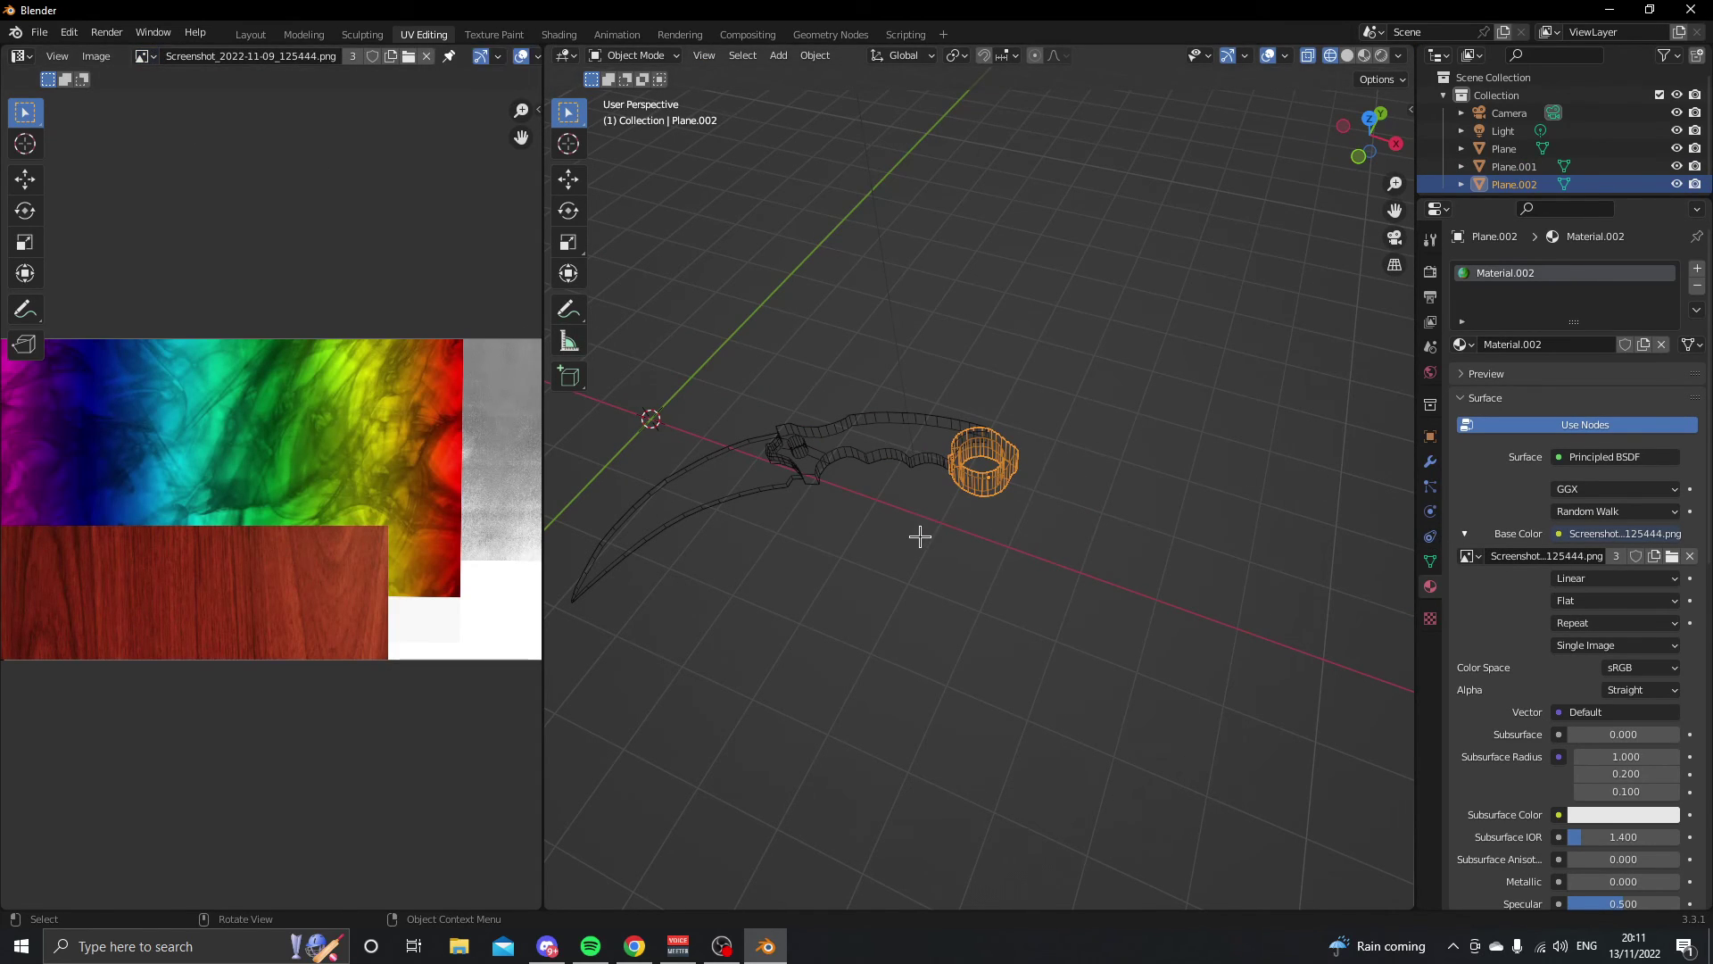
- Select the whole ring mesh in Edit Mode, then scale its UVs and move them onto the turquoise-green area
scroll(995, 509, "down", 3)
key("Tab")
scroll(1017, 498, "up", 3)
left_click_drag(875, 528, 1133, 270)
left_click_drag(83, 572, 479, 313)
key("s")
left_click(402, 371)
key("g")
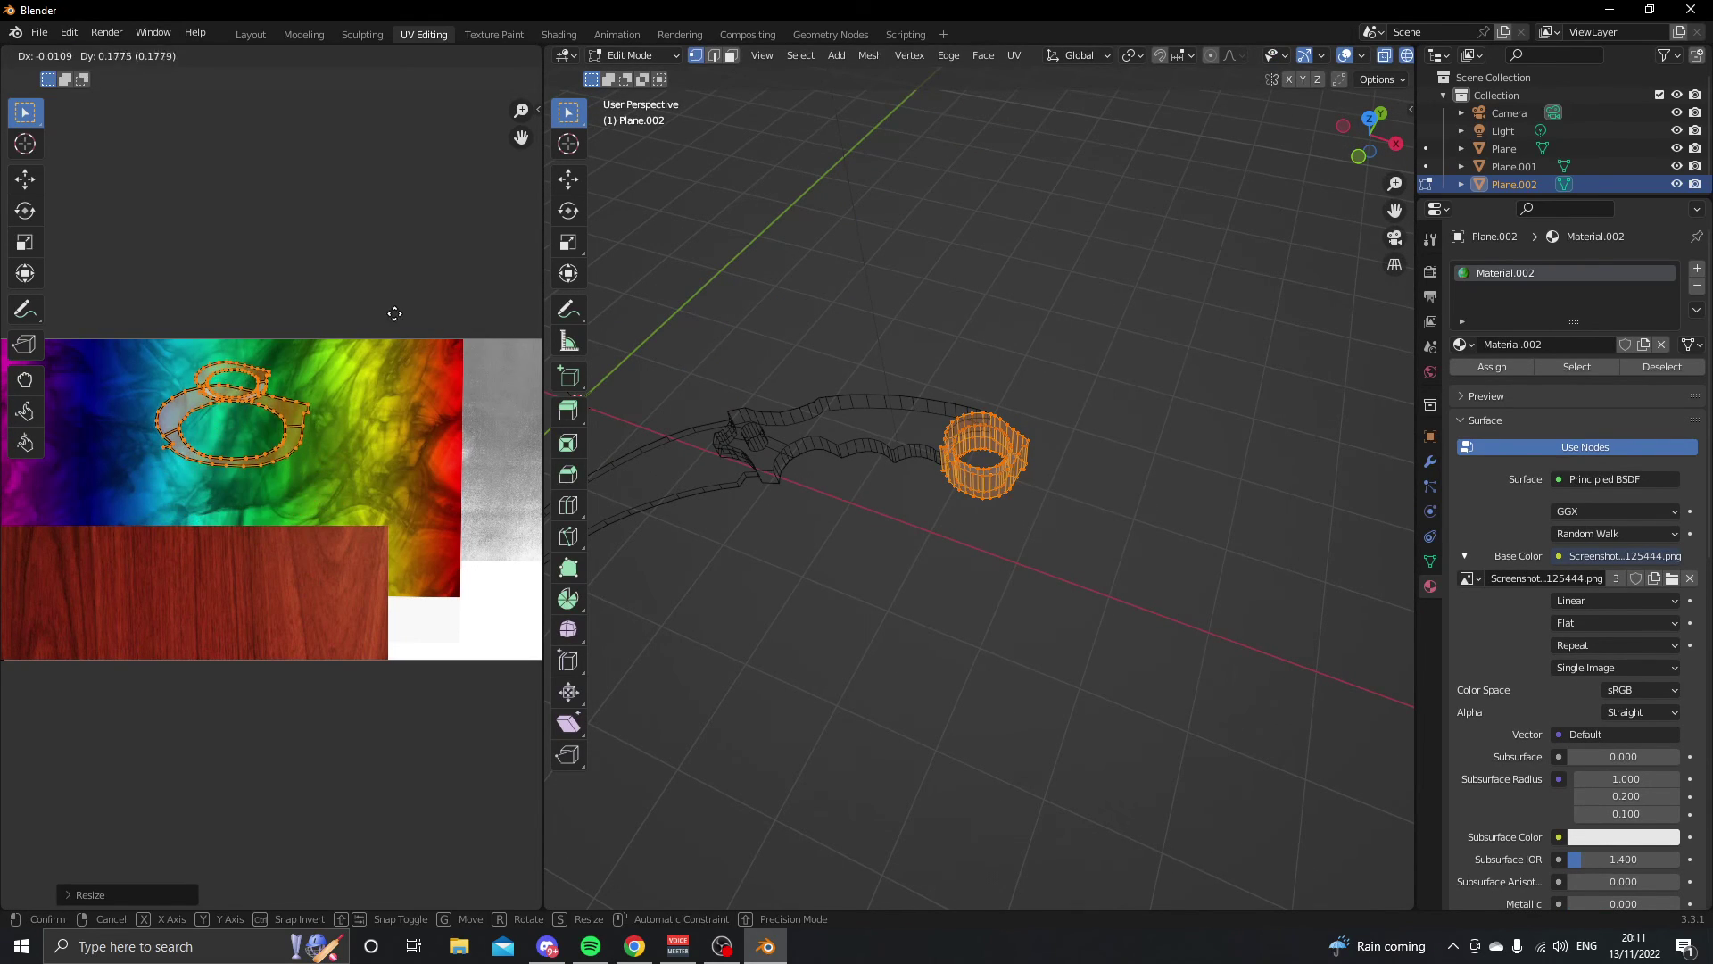
left_click(398, 319)
- Select the larger, lower loop of the ring's UVs, then move and rescale it within the green area
left_click_drag(150, 490, 318, 414)
key("g")
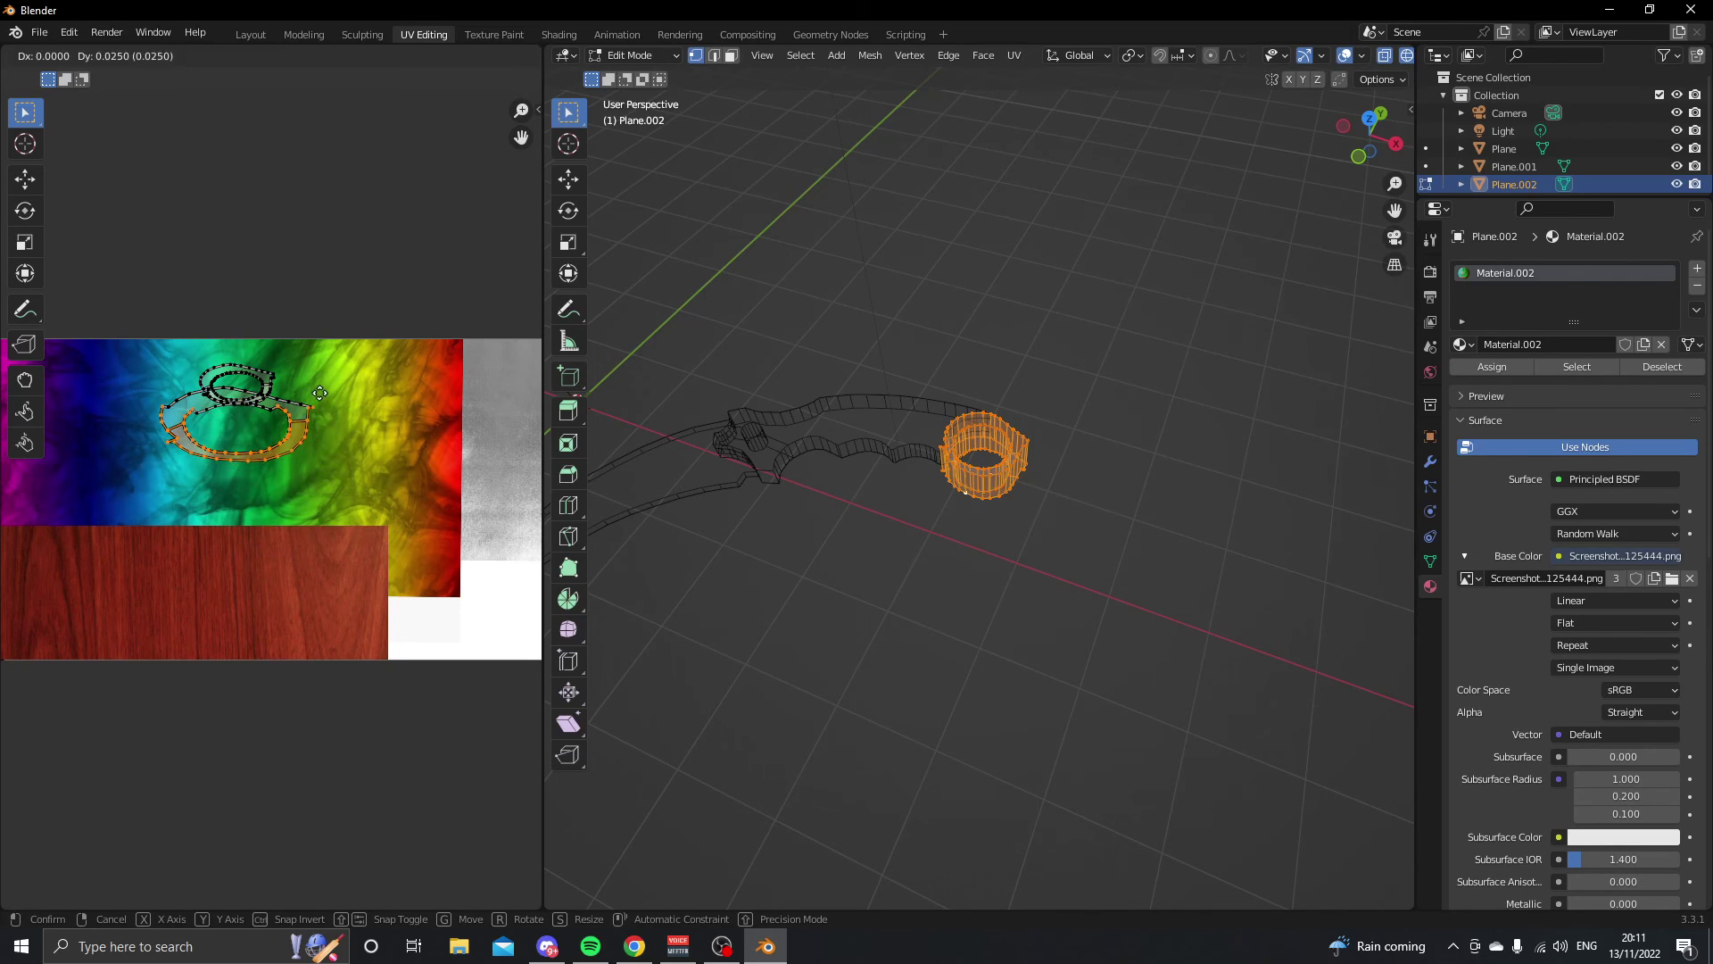
left_click(322, 373)
key("s")
left_click(305, 386)
key("g")
left_click(284, 421)
key("s")
left_click(313, 379)
key("s")
left_click(297, 392)
- Select all of the ring's UVs, move and scale them together on the green area, and return to Object Mode
key("a")
key("g")
left_click(287, 357)
key("s")
left_click(294, 359)
key("Tab")
middle_click_drag(926, 536, 993, 455)
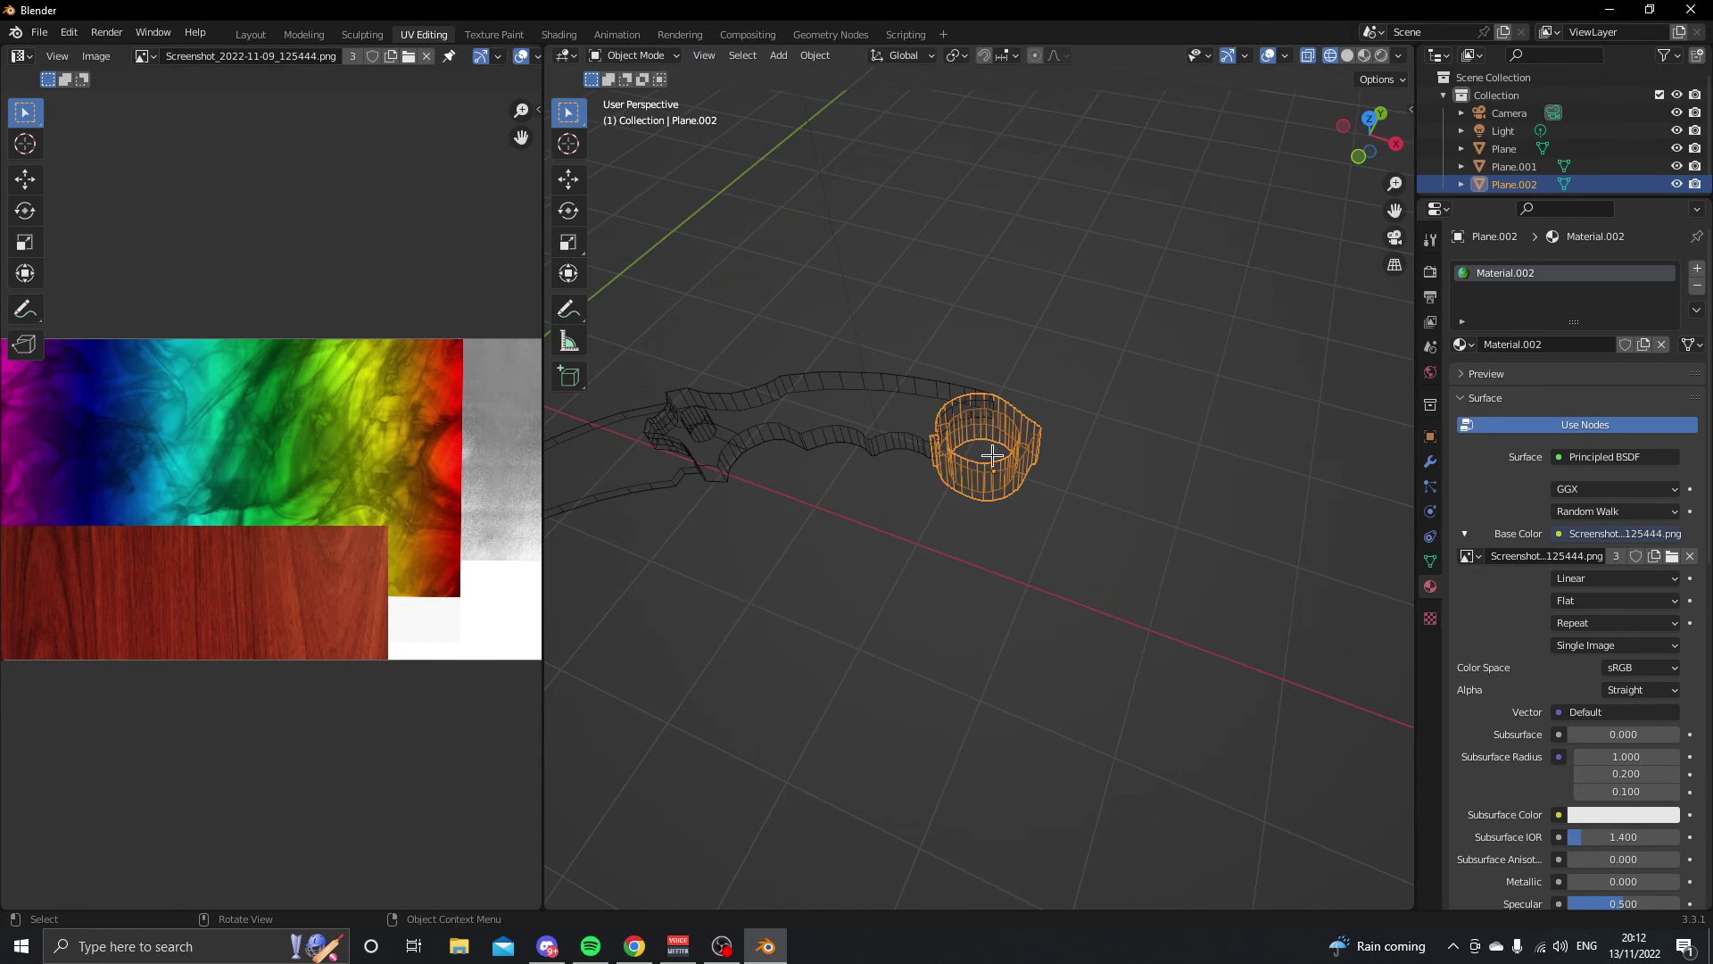
- Switch to the Modeling workspace, show the knife in Material Preview shading, and deselect the ring to inspect the textures
left_click(305, 34)
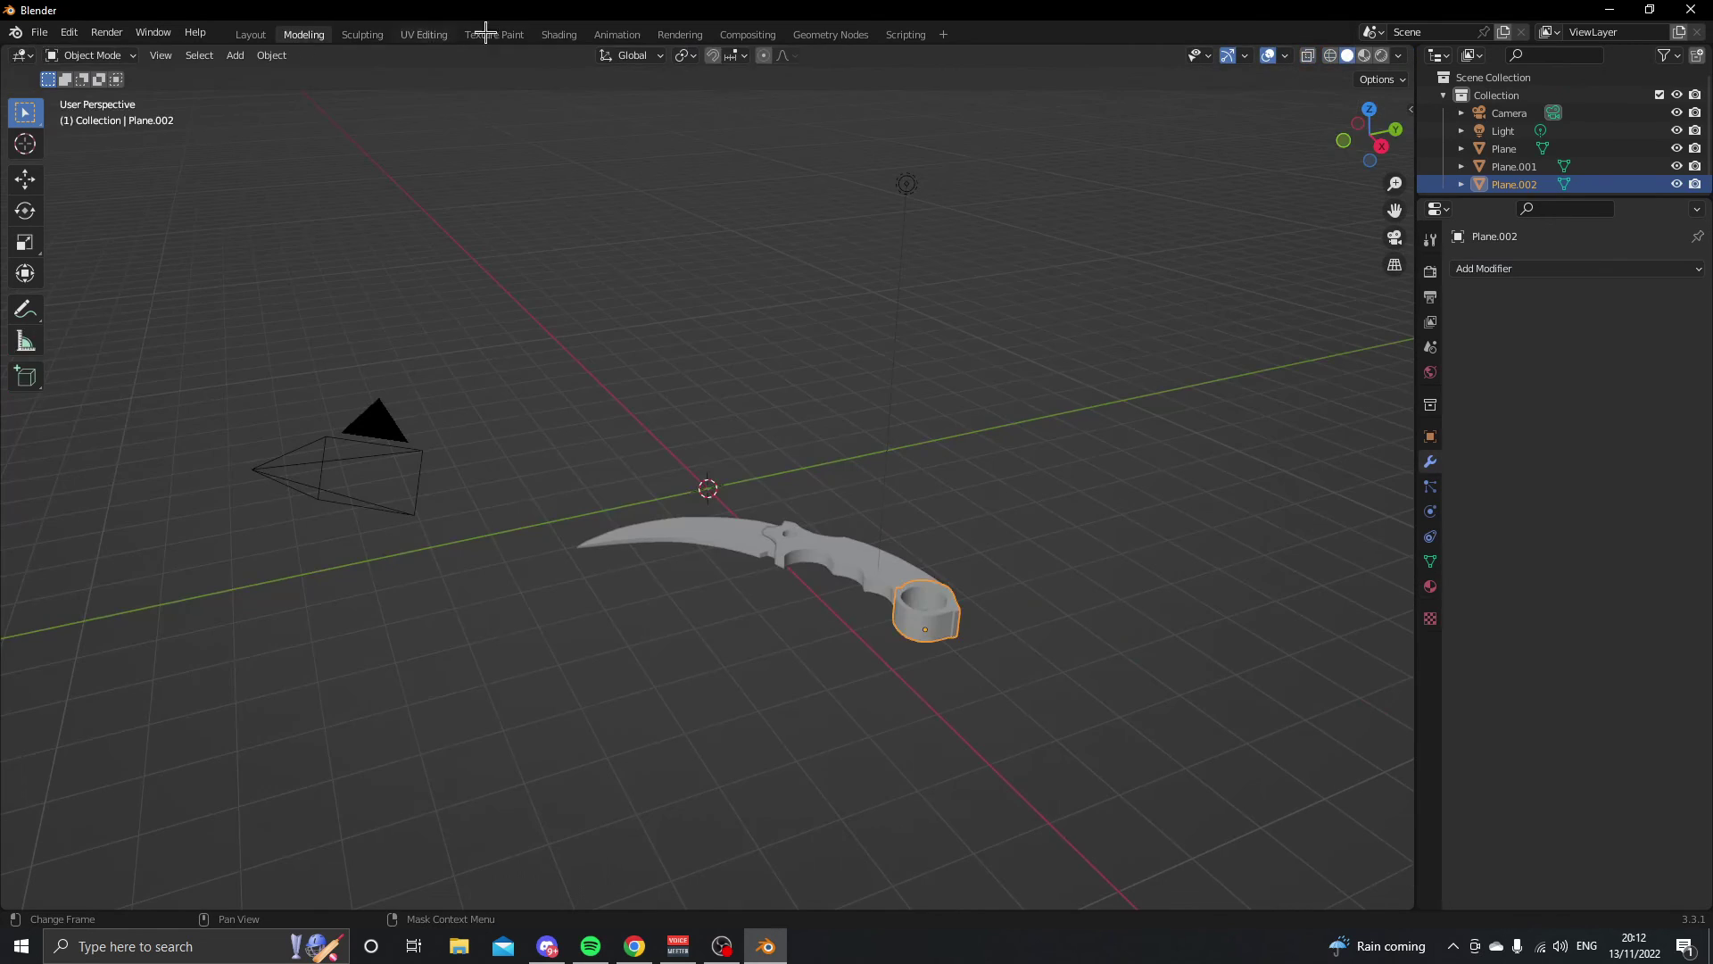
left_click(1364, 55)
mouse_move(1094, 371)
middle_mouse_down()
mouse_move(1071, 517)
mouse_move(1026, 366)
mouse_move(987, 395)
mouse_move(865, 405)
mouse_move(841, 494)
mouse_move(989, 447)
middle_mouse_up()
left_click(1025, 367)
scroll(933, 447, "up", 3)
scroll(773, 467, "down", 1)
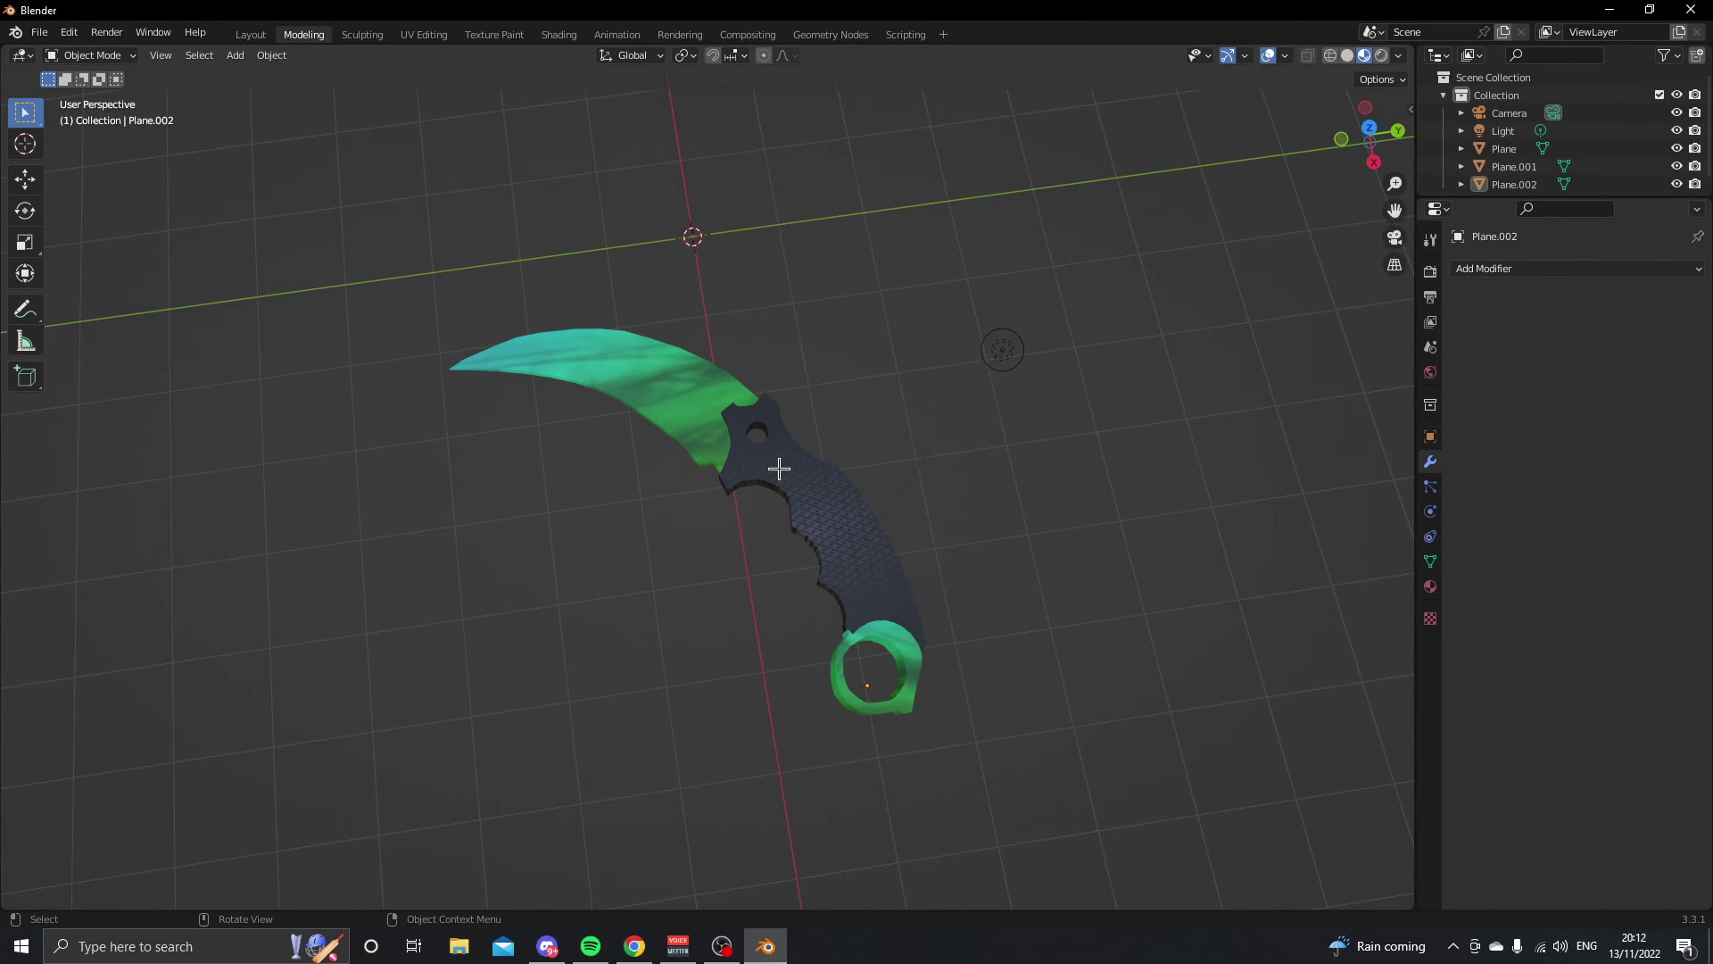